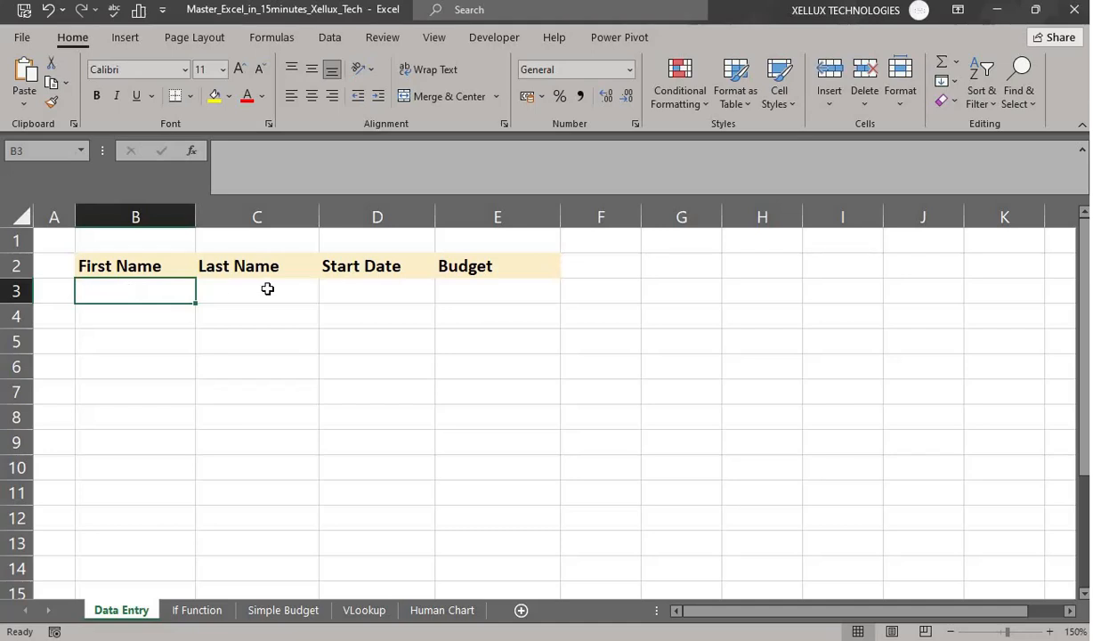
- Click through the Data Entry table's first-row cells and return to B3 at the table start
left_click(268, 290)
left_click(401, 287)
left_click(471, 287)
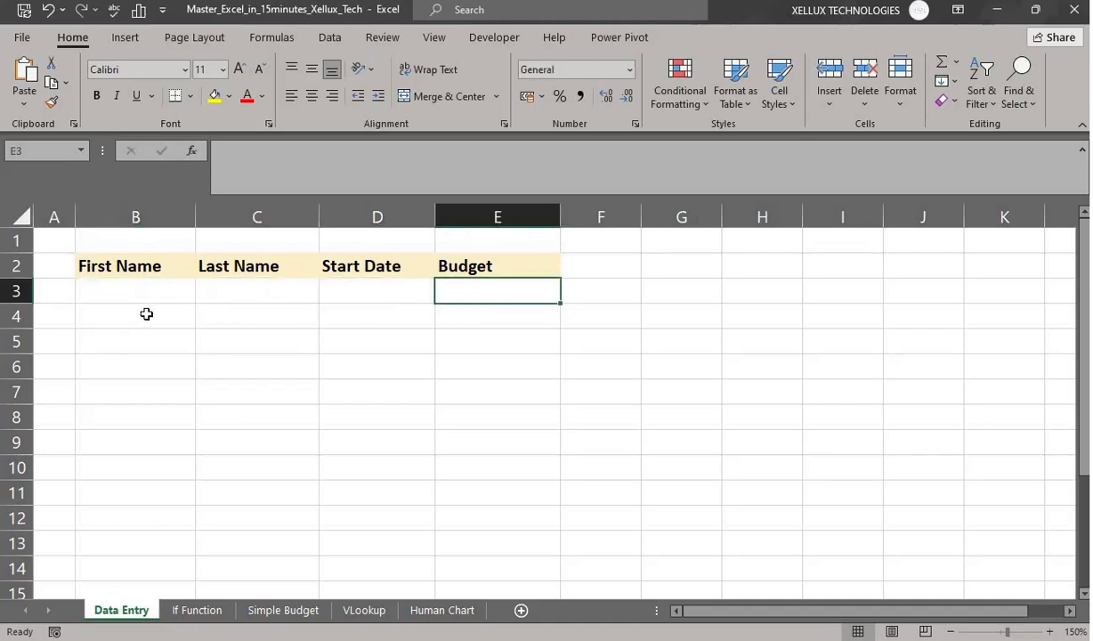
left_click(141, 319)
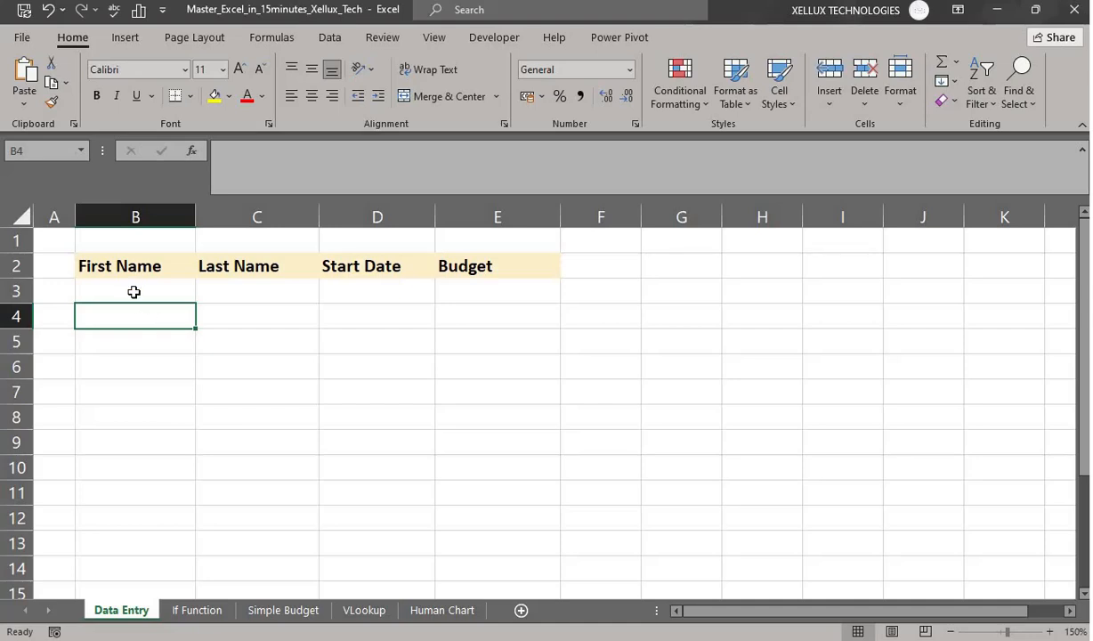
left_click(131, 291)
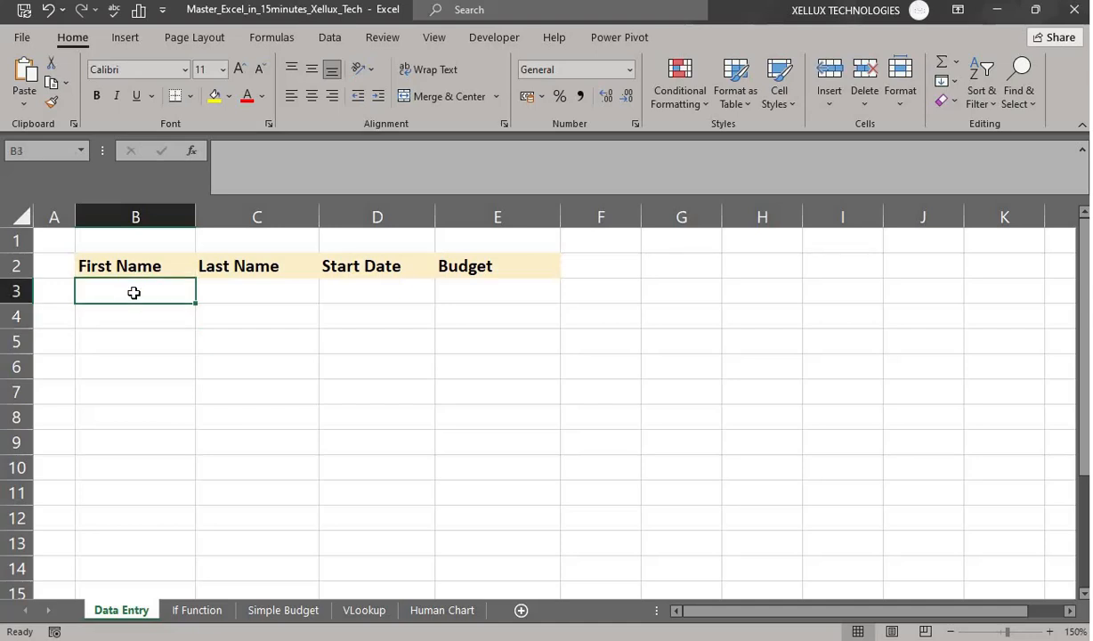
- Add the Form command from All Commands to the Quick Access Toolbar in Excel Options
left_click(23, 39)
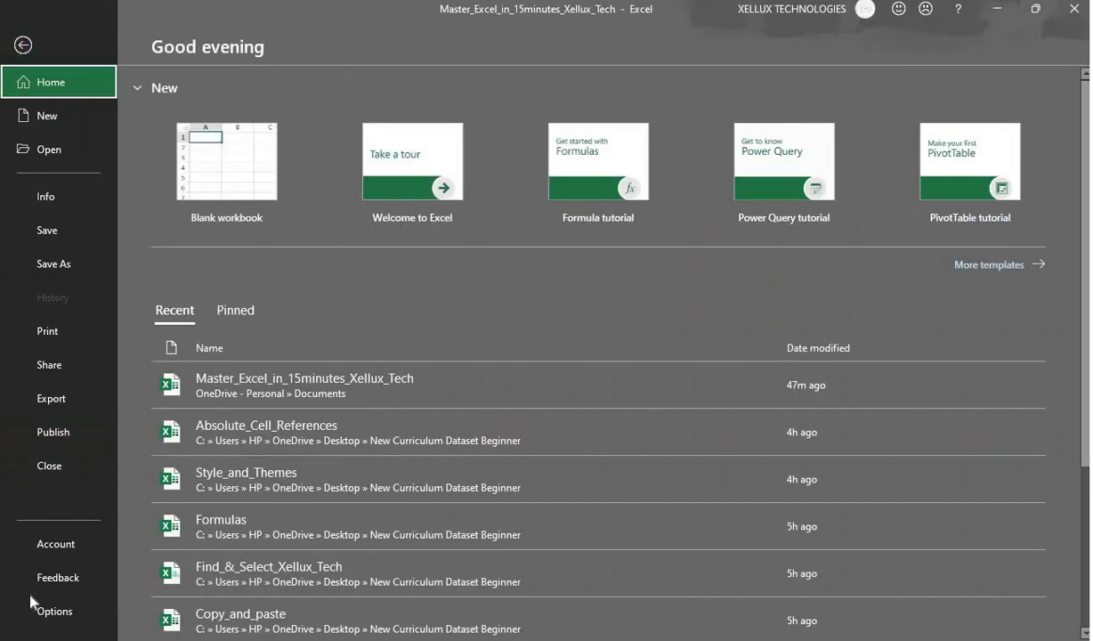
left_click(51, 613)
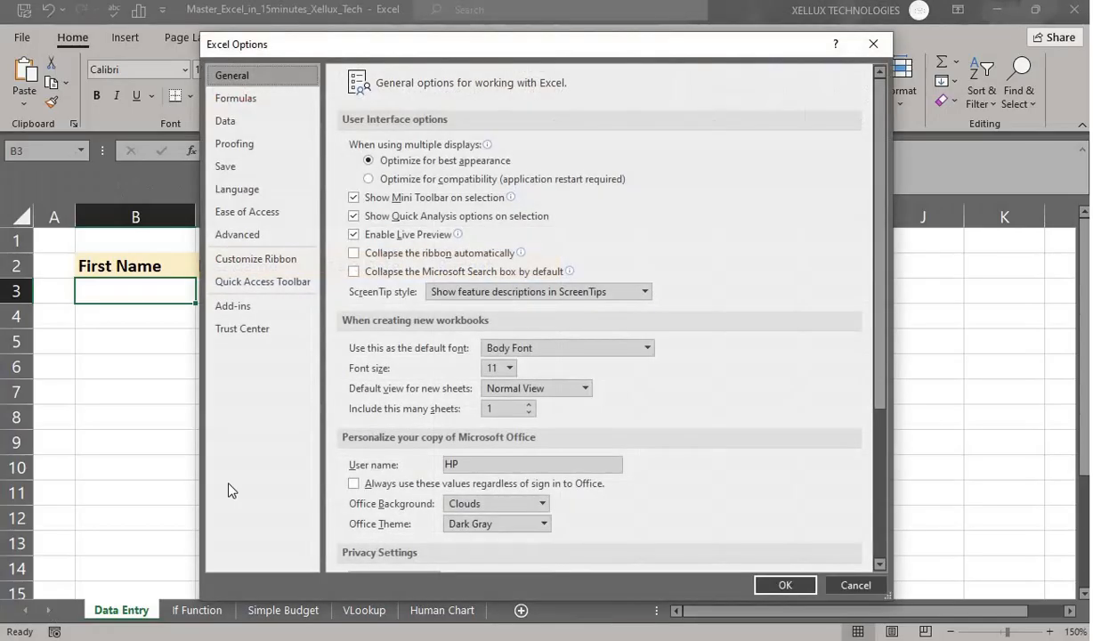
left_click(248, 287)
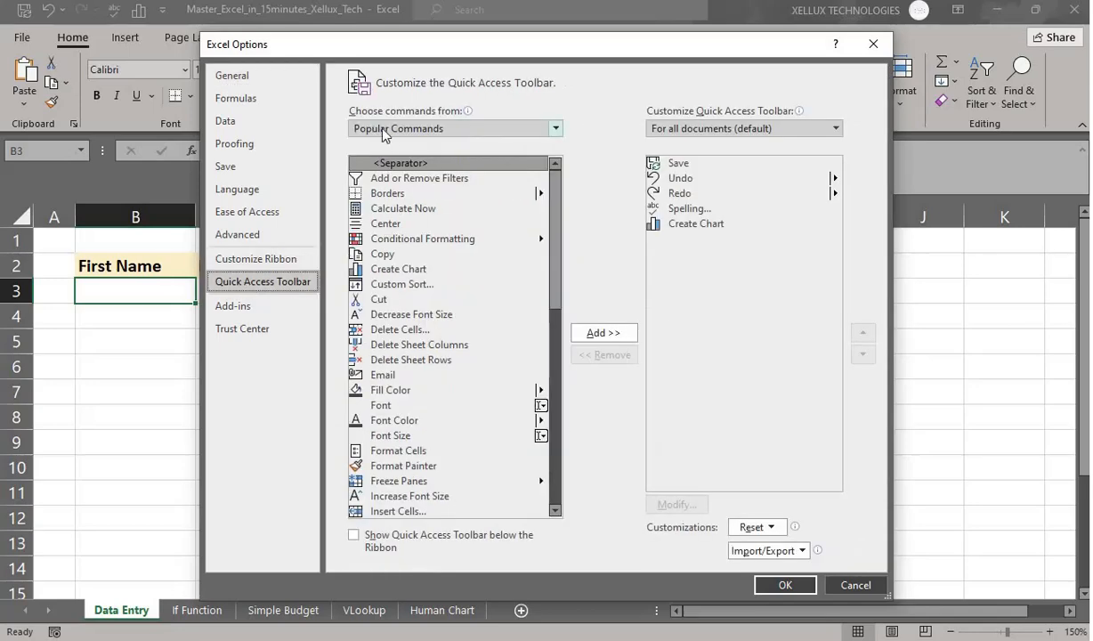
left_click(530, 132)
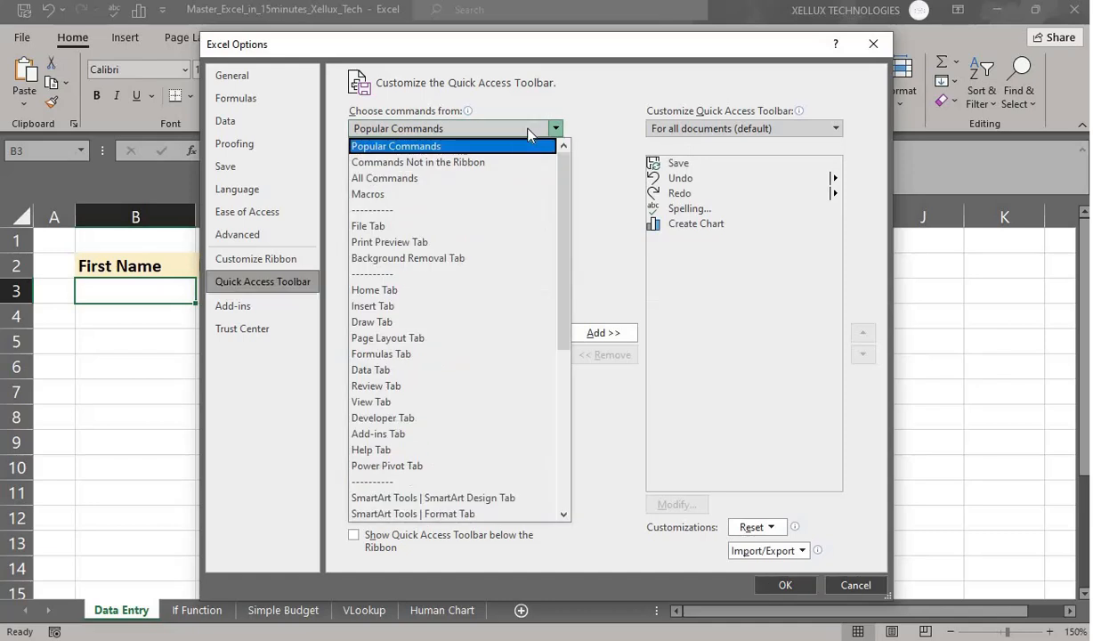
left_click(407, 178)
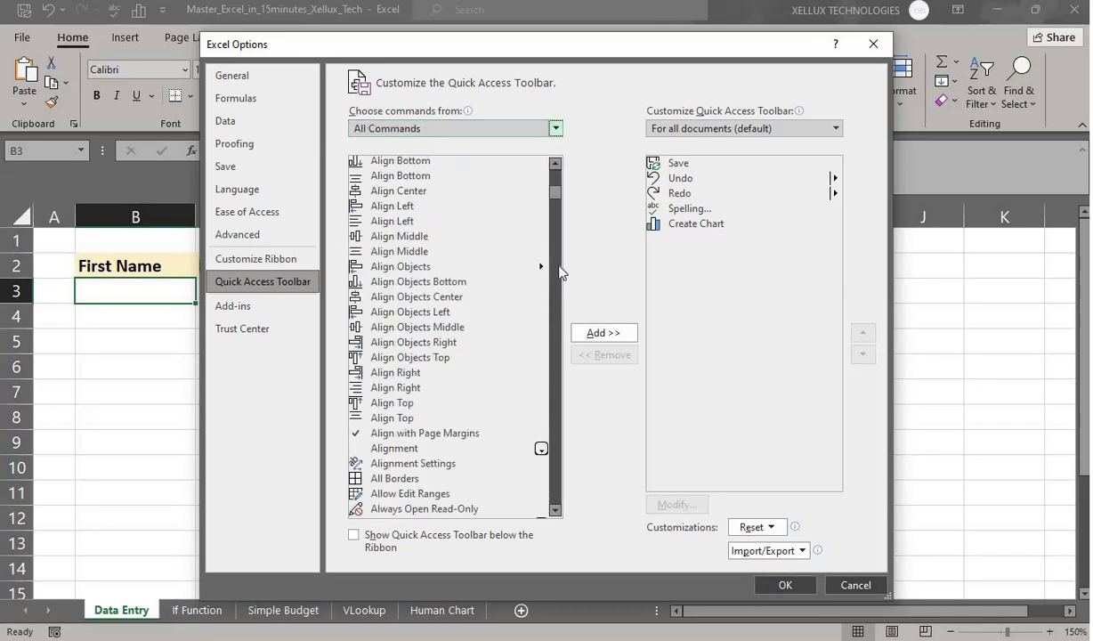
left_click_drag(552, 200, 546, 287)
left_click(389, 316)
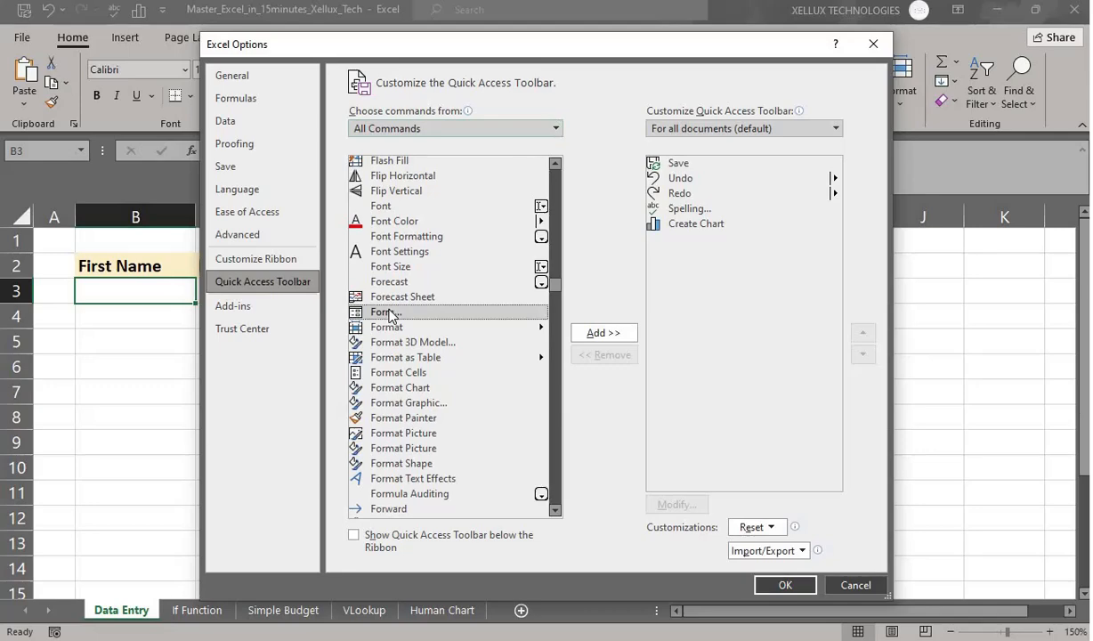
left_click(602, 332)
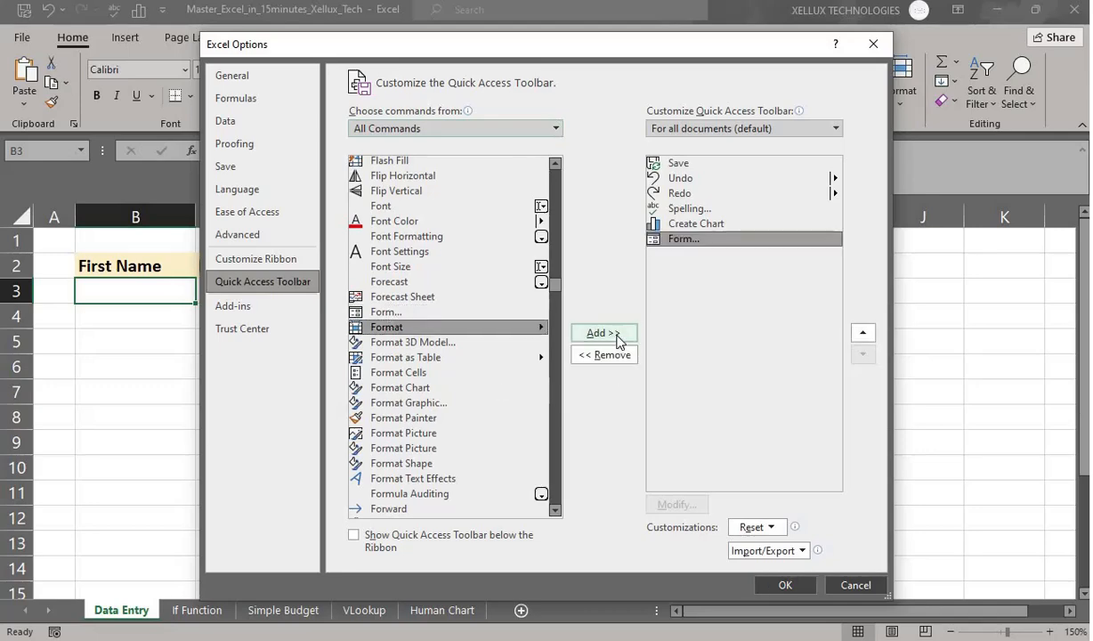
left_click(782, 585)
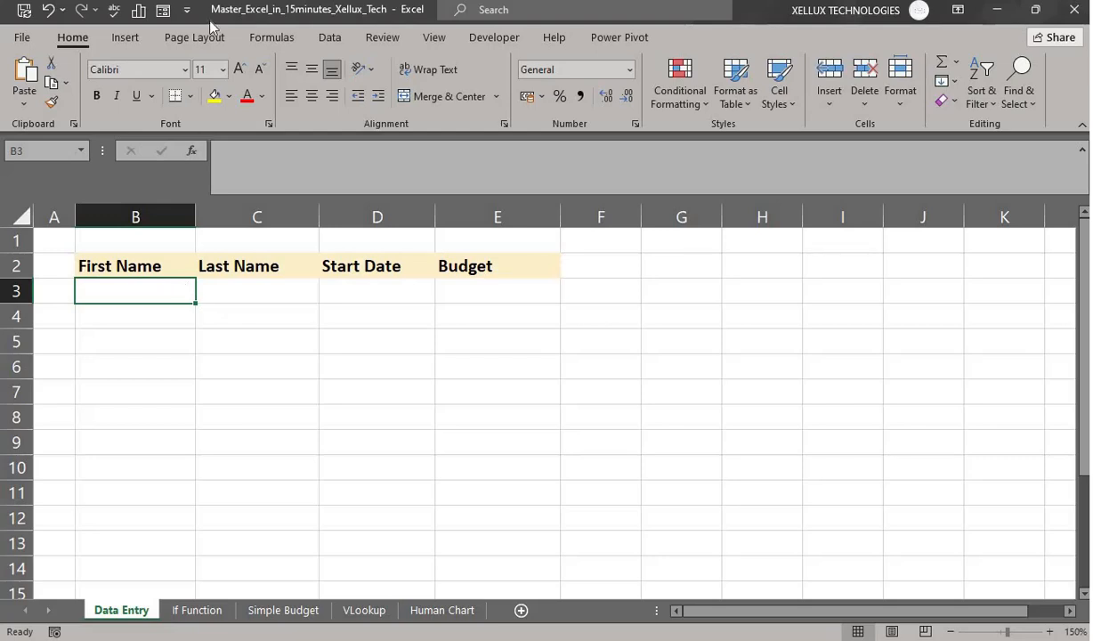
- Launch the Data Entry form, accepting the header row as field labels, and move it near the table
left_click(164, 13)
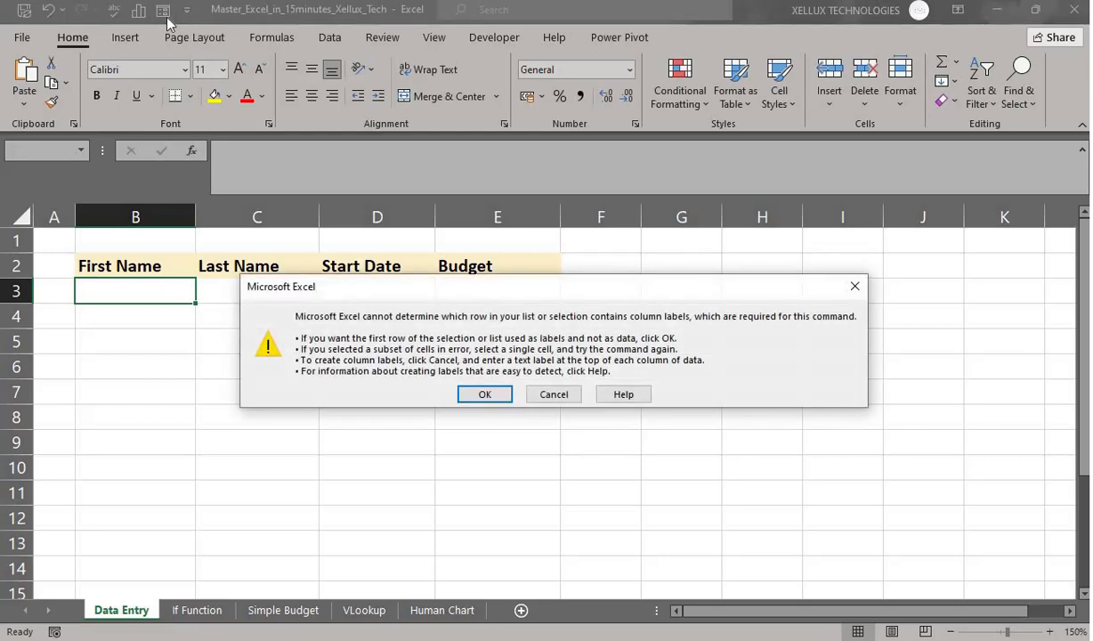
left_click(486, 403)
left_click_drag(597, 369, 559, 351)
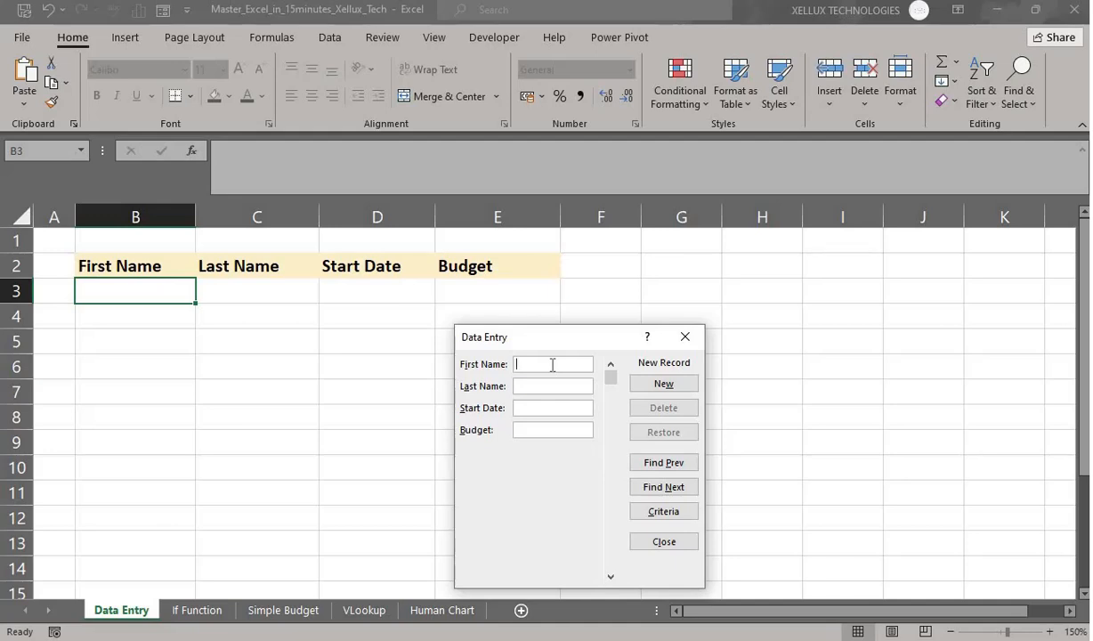
- Save the first person's first and last name, start date 01/02/2025 and budget 5000
type("Tunde")
key("Tab")
type("Adeyemi")
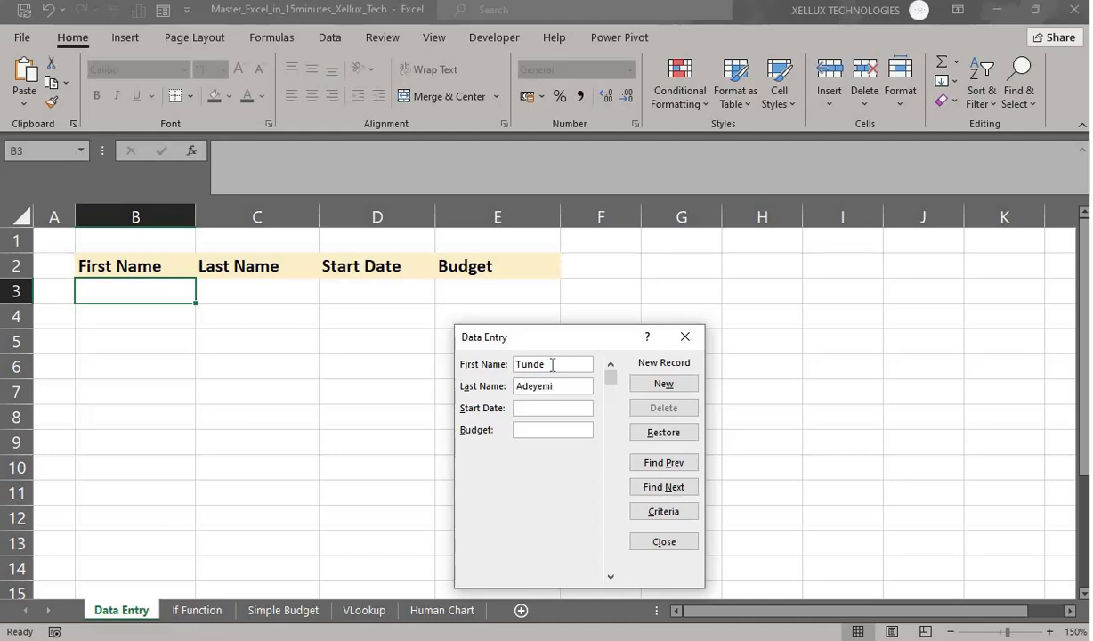
key("Tab")
type("01/02/2025")
key("Tab")
type("5000")
key("Return")
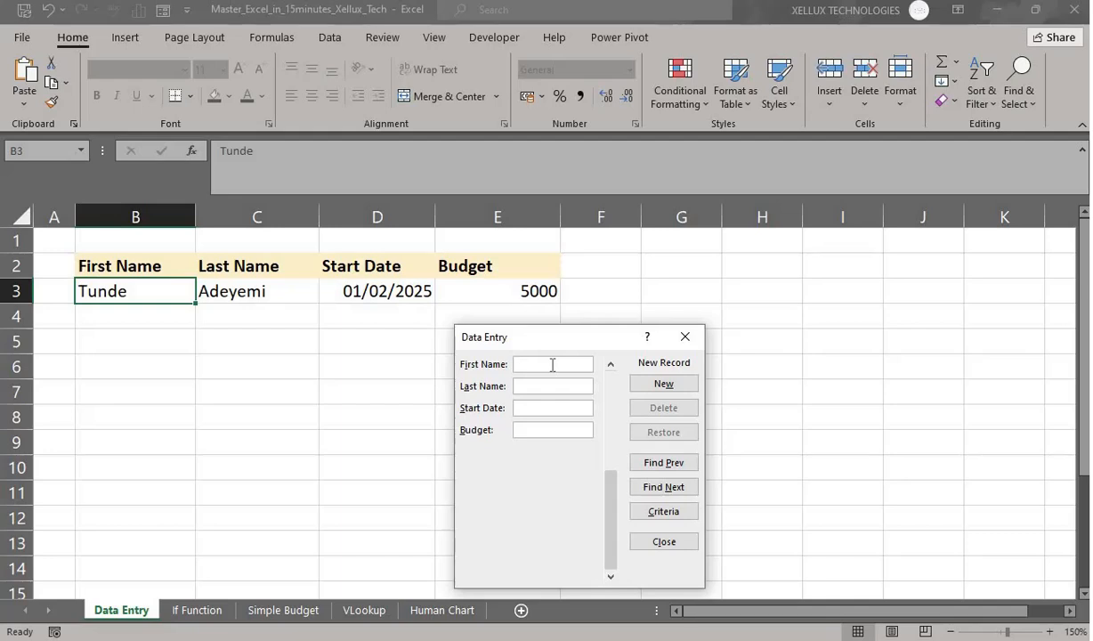
- Save the second person's first and last name with start date 15/02/2025 and budget 7000
type("Amara")
key("Tab")
type("Okafor")
key("Tab")
type("15/0")
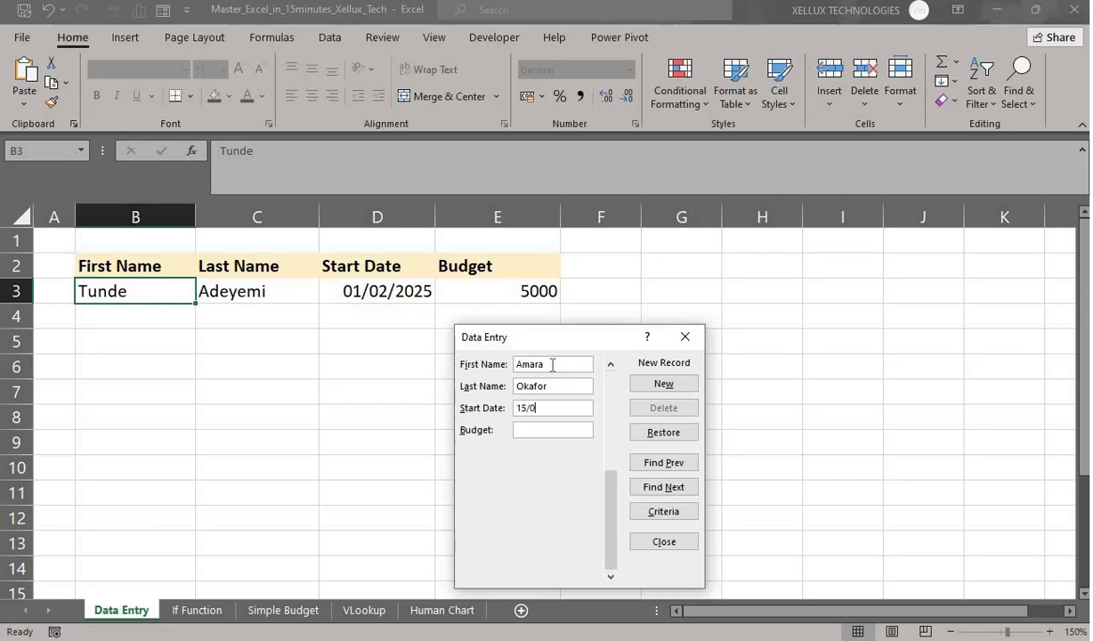
type("2/2025")
type("7")
type("000")
key("Return")
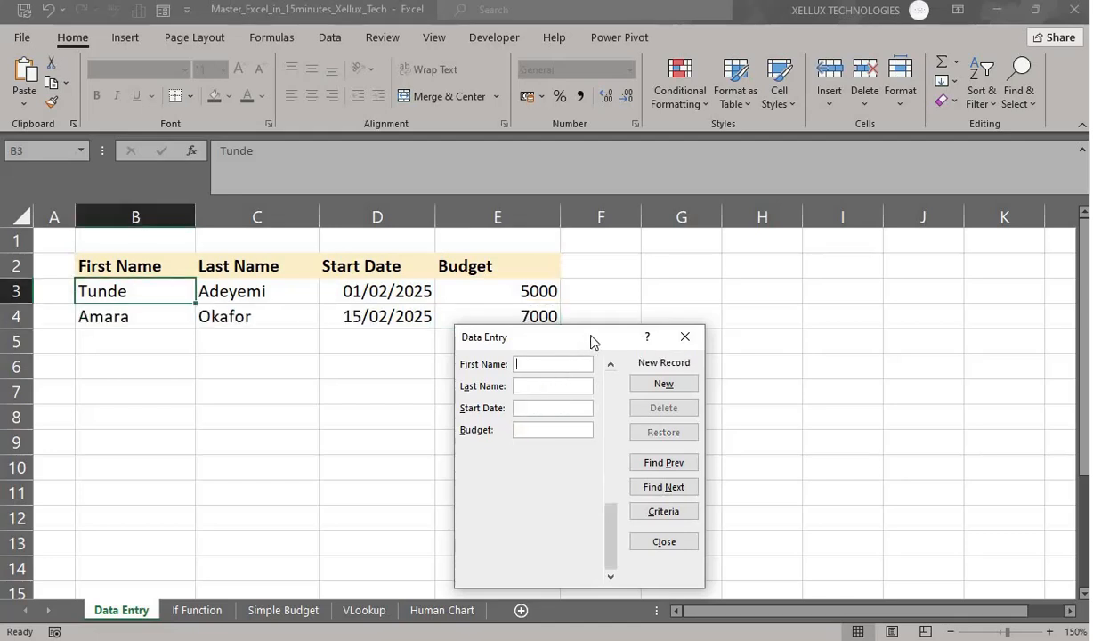
- Save a third record: a person's first and last name, start date 01/04/2025, budget 9000
left_click_drag(594, 341, 666, 422)
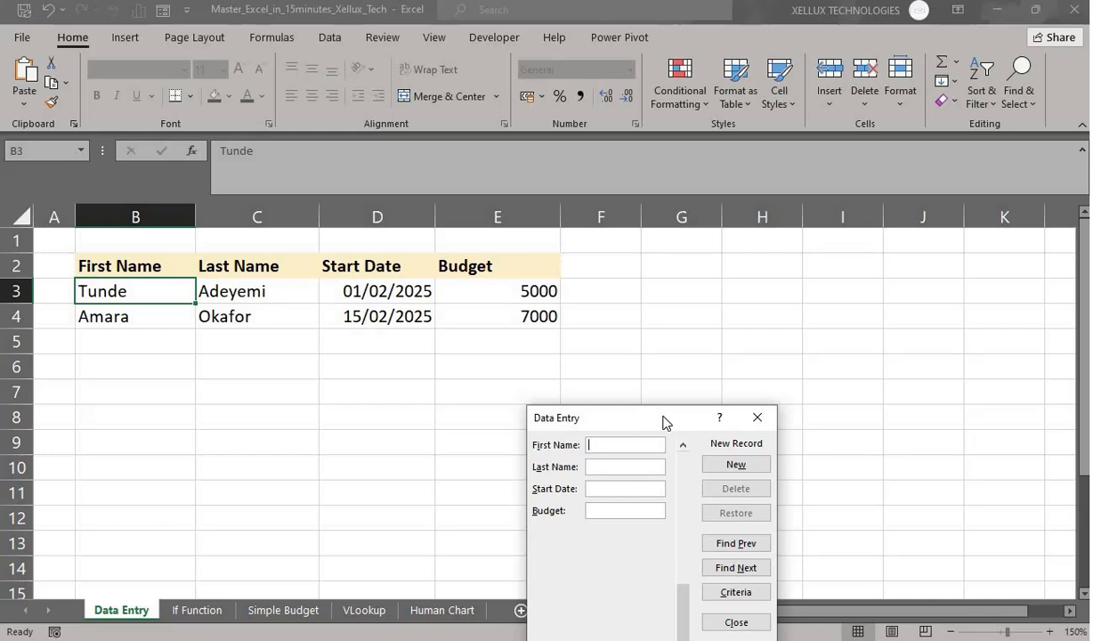
type("Igho")
key("Tab")
type("Enakpodia")
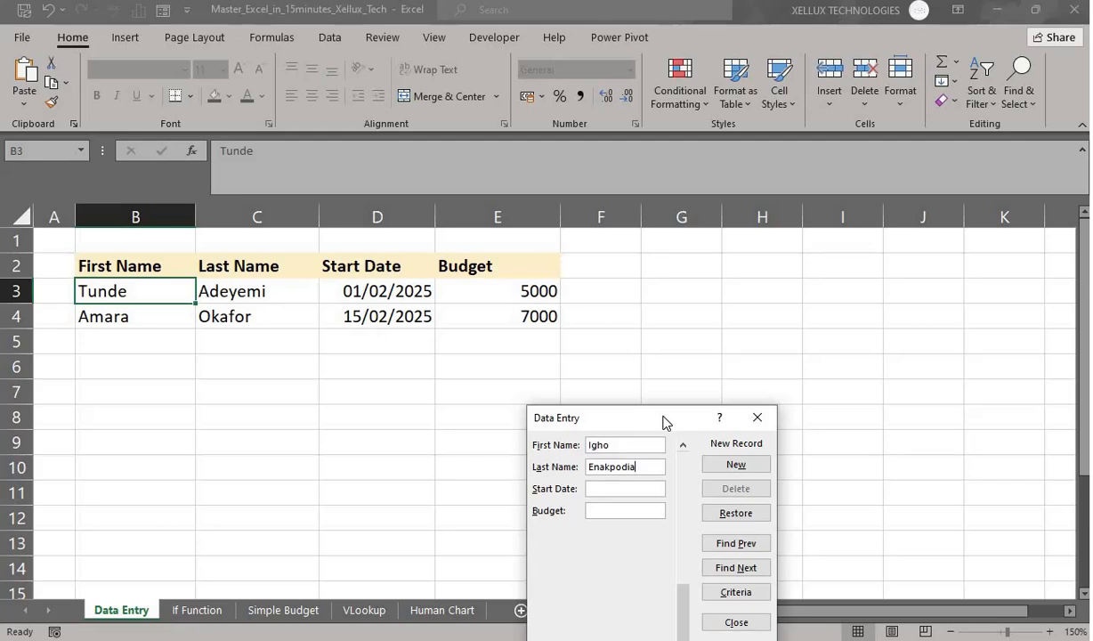
key("Tab")
type("01")
type("/")
type("04")
type("/202")
type("5")
type("9000")
key("Return")
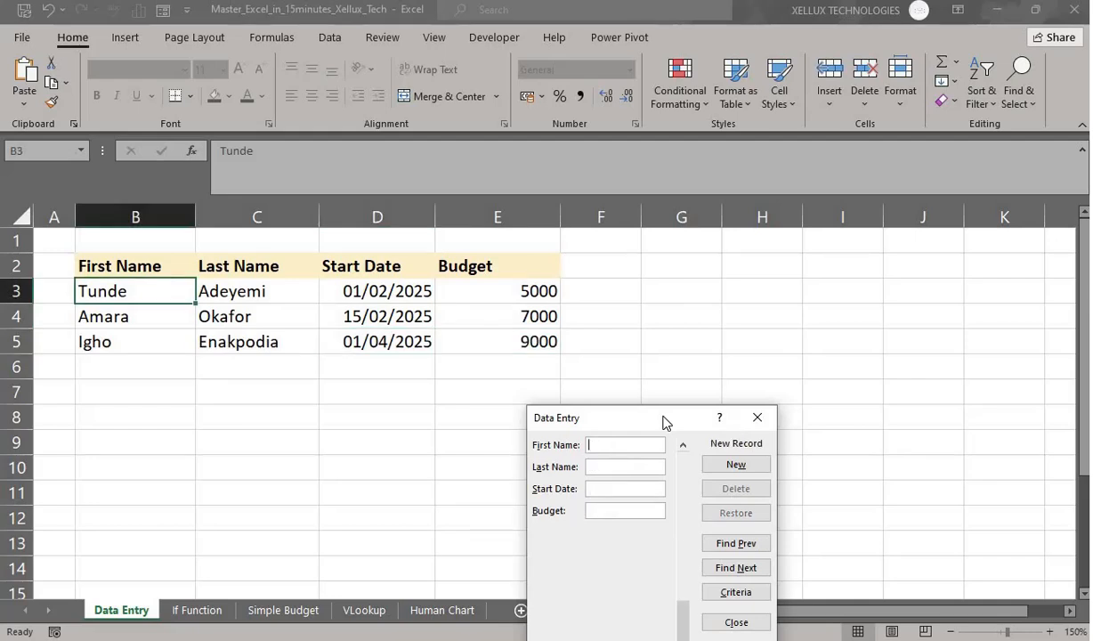
- Save the fourth person's name with start date 17/04/2025 and budget 6000, then close the form
type("Zaiana")
key("BackSpace")
key("BackSpace")
key("BackSpace")
type("nab")
key("Tab")
type("Bello")
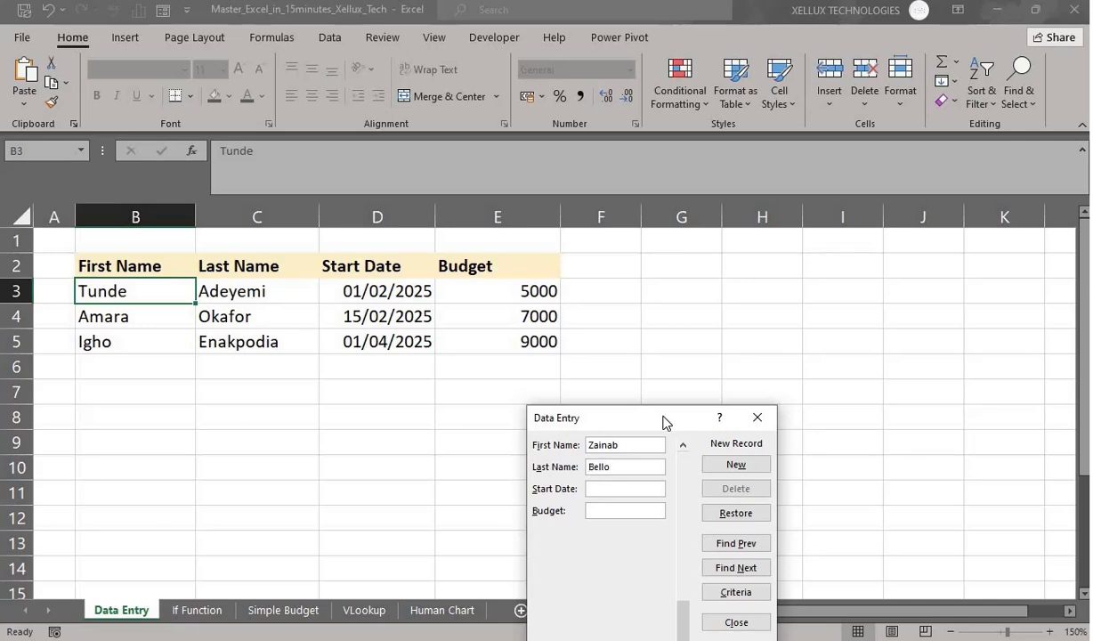
key("Tab")
type("17/04/2025")
key("Tab")
type("6000")
key("Return")
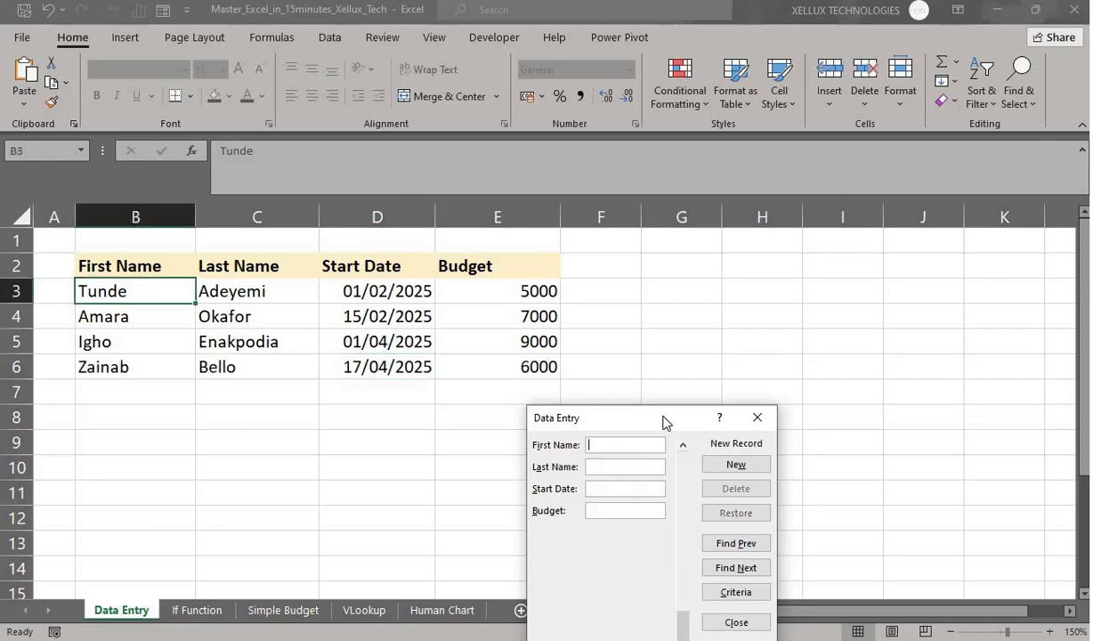
left_click_drag(721, 423, 880, 386)
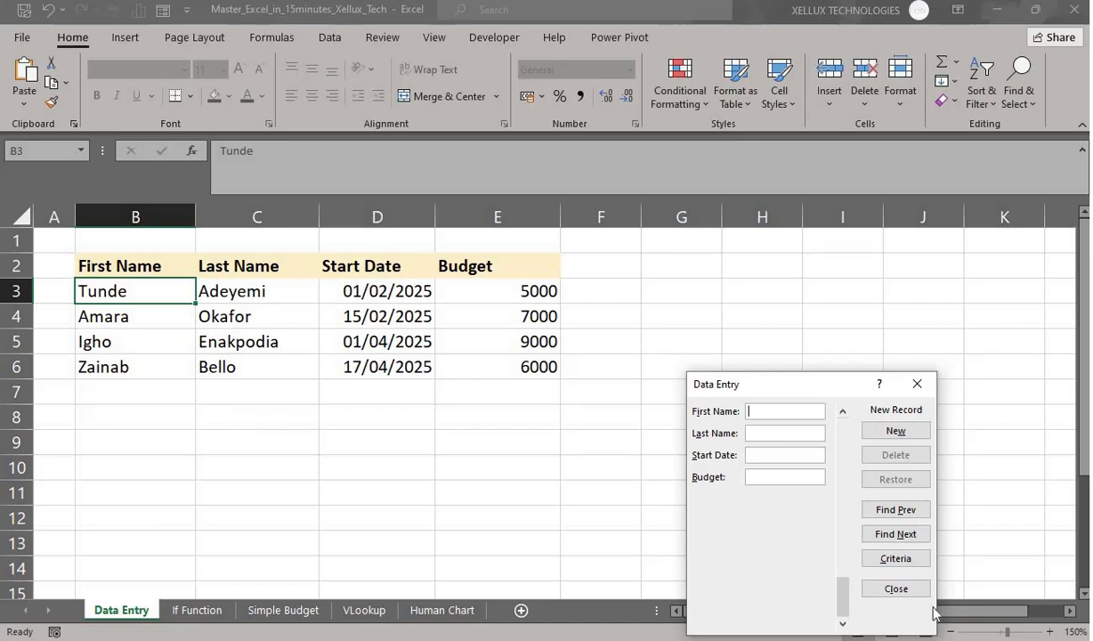
left_click(886, 592)
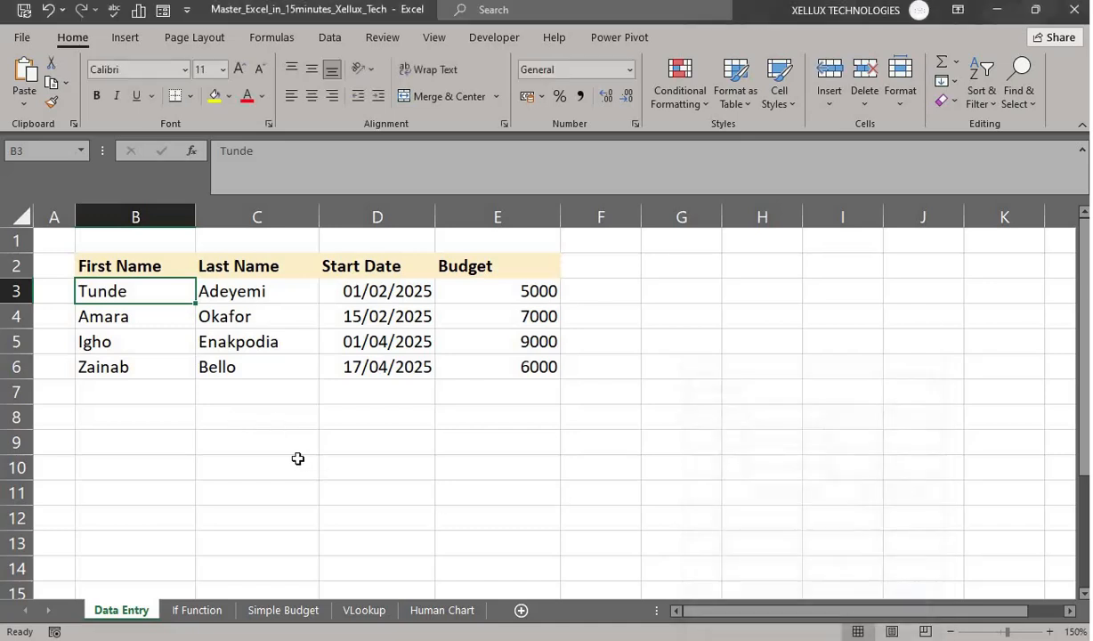
- Show the If Function sheet and select C2 in the empty PASS/FAIL column
left_click(293, 461)
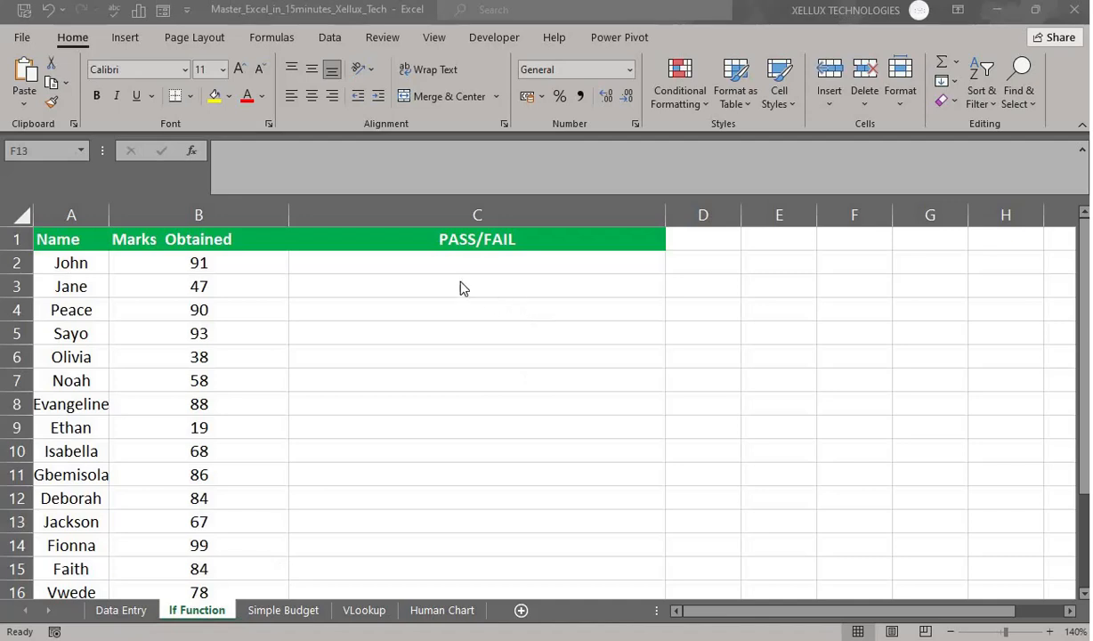
left_click(456, 263)
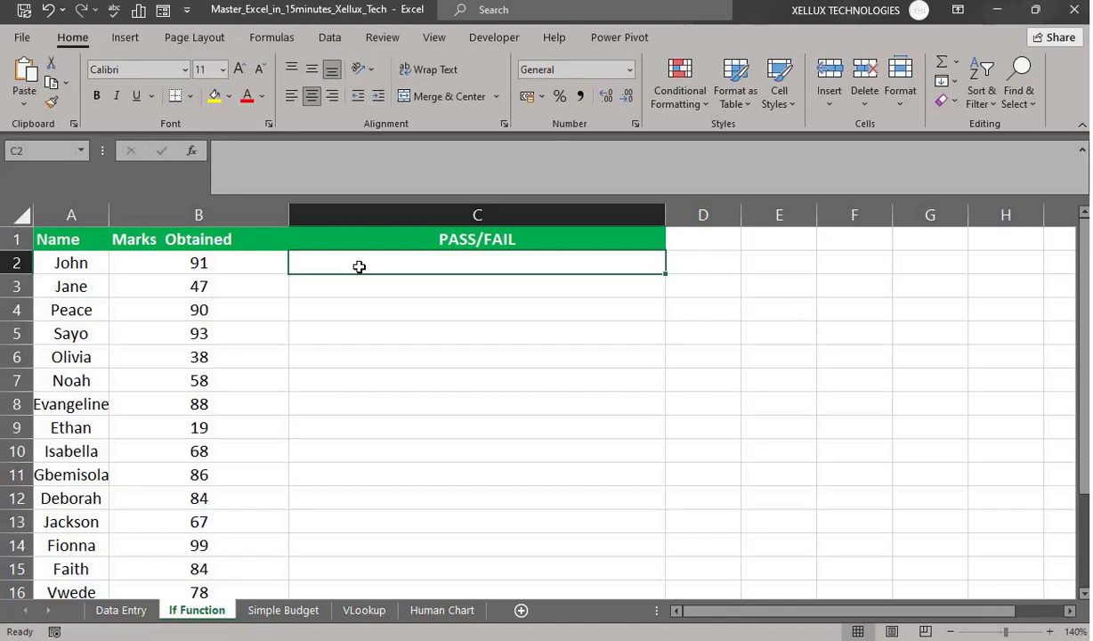
- Enter =IF(B2>40,"Pass","Fail") in C2 so the first student shows Pass
type("=")
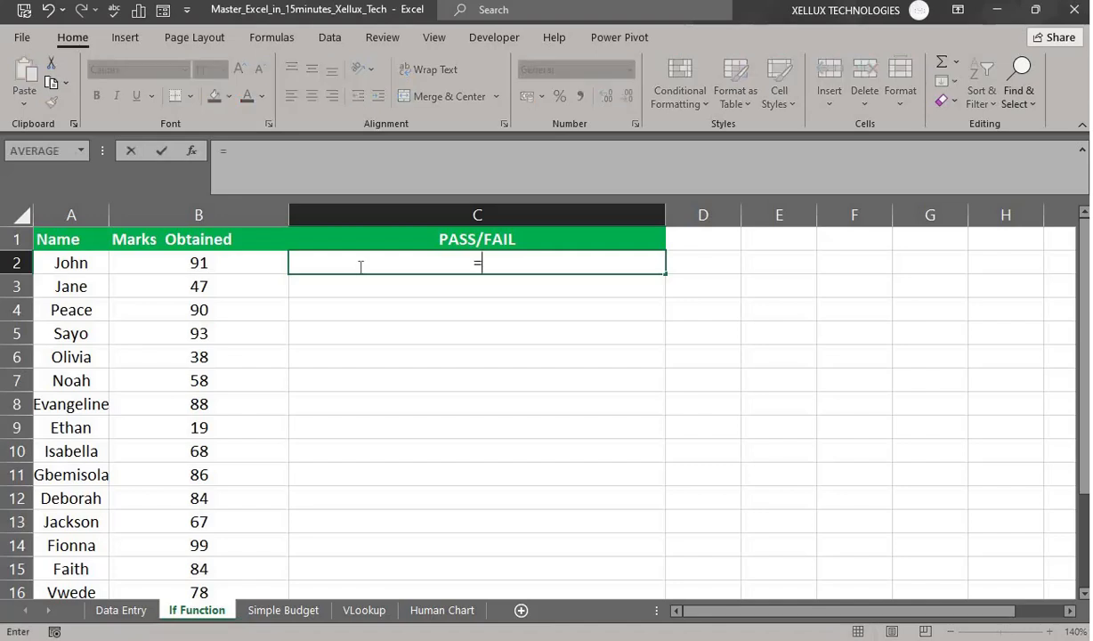
type("if")
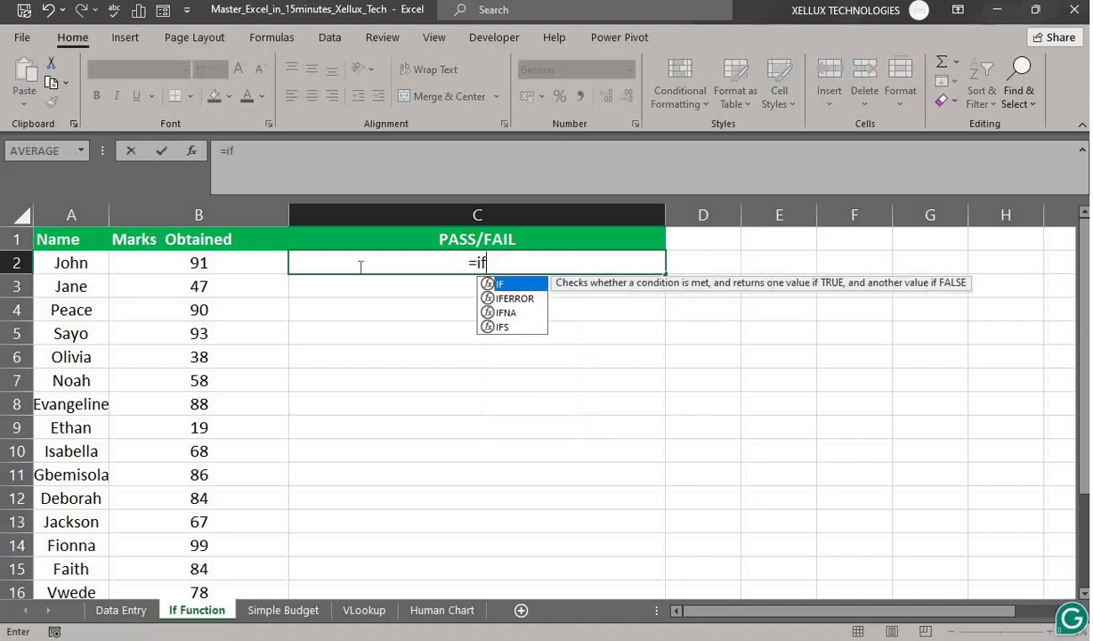
key("Tab")
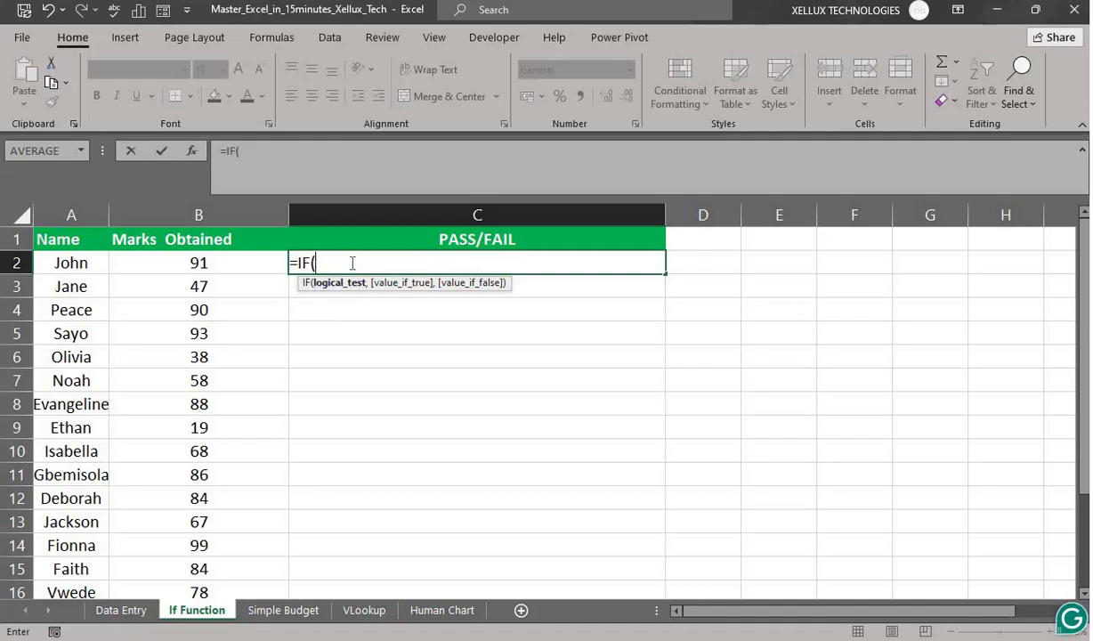
left_click(216, 263)
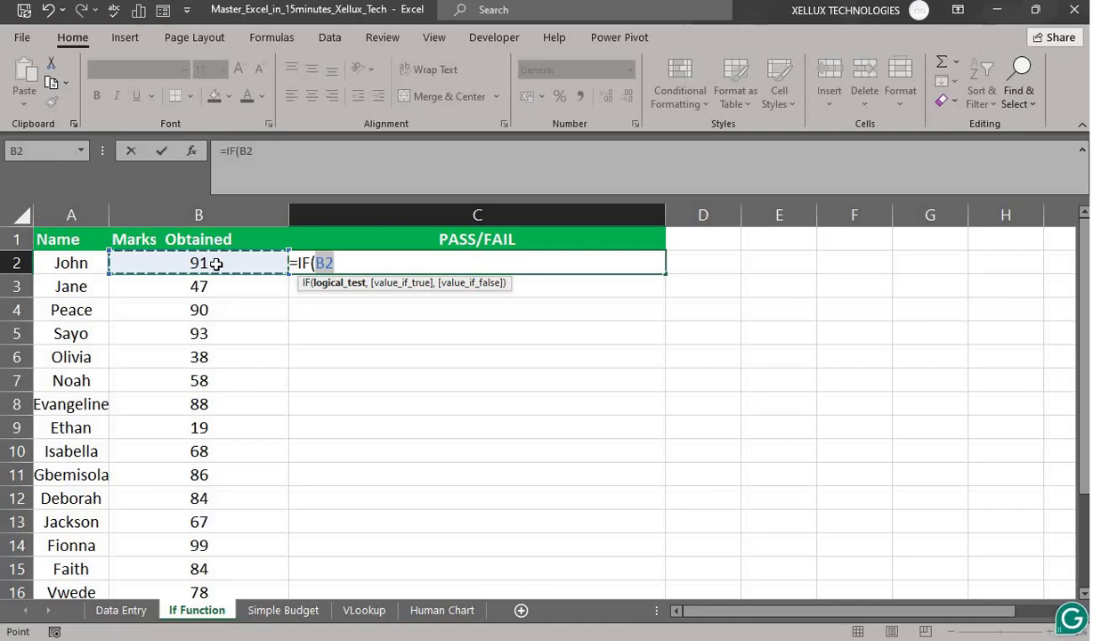
type(">")
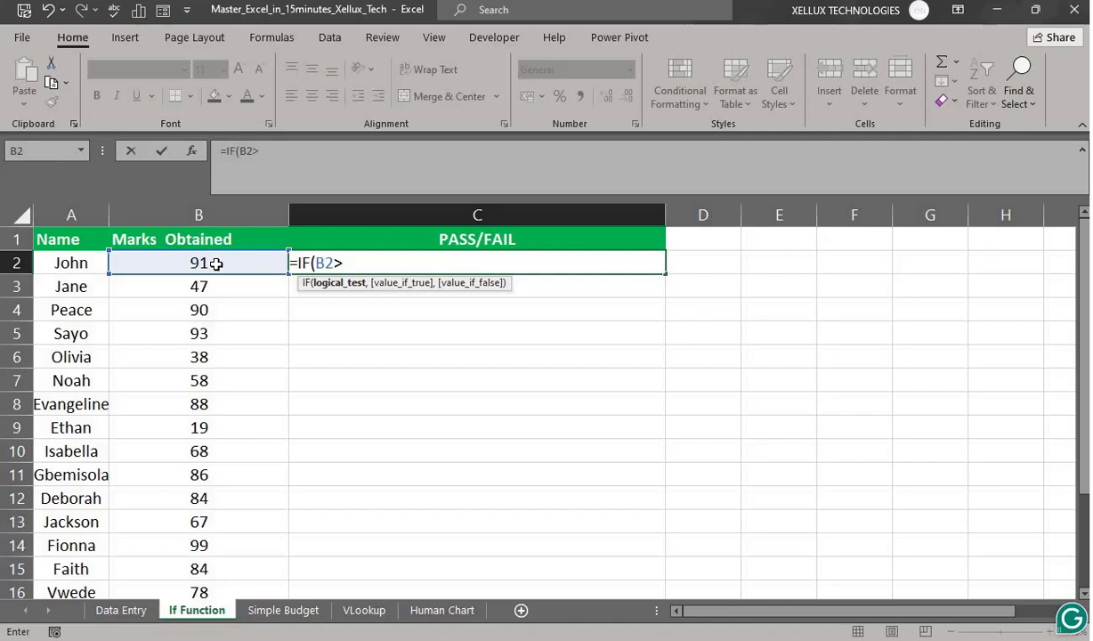
type("40")
type(",")
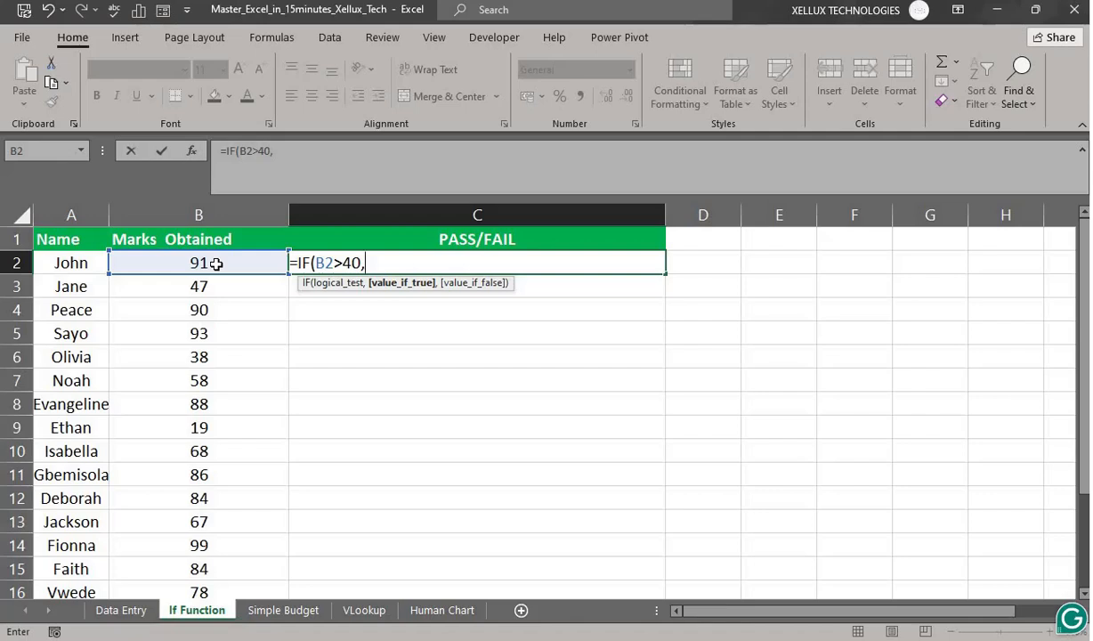
type("\"Pass")
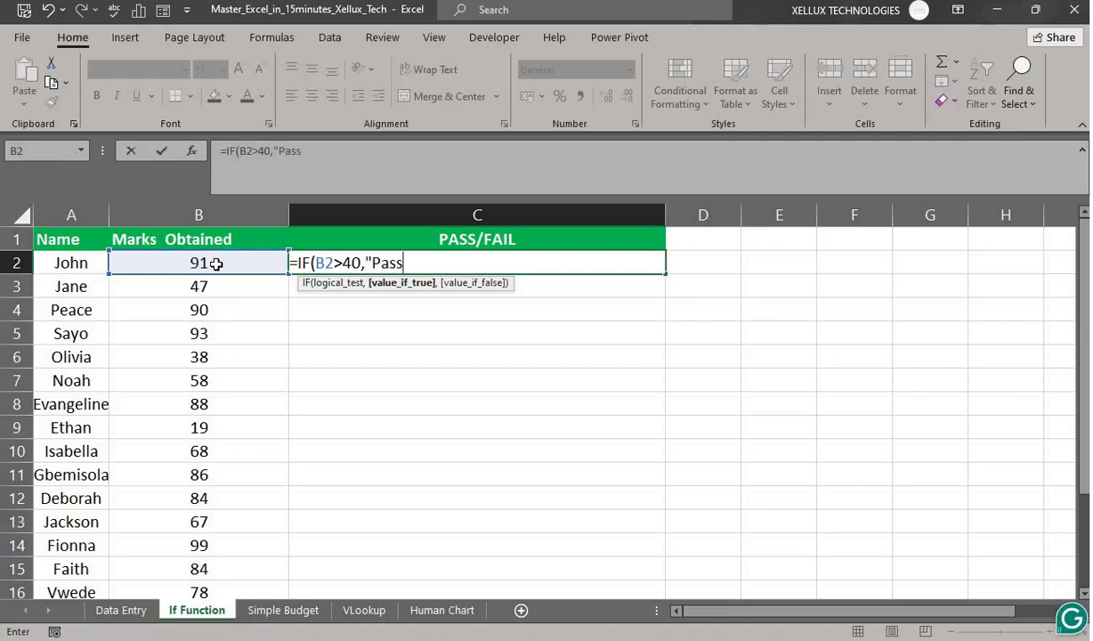
type("\",")
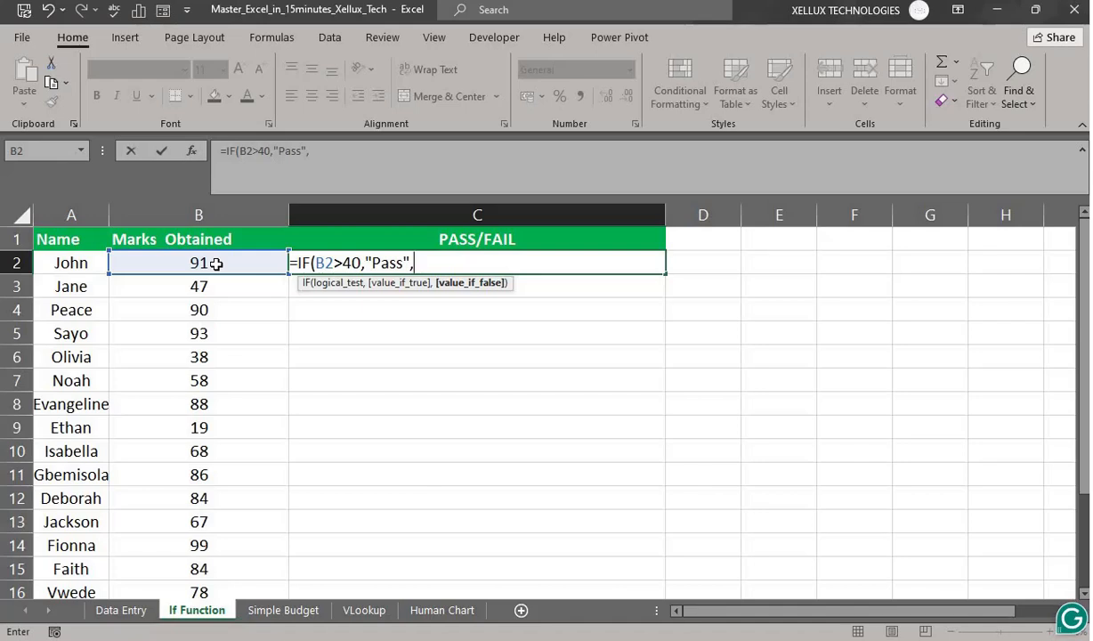
type("\"N")
key("BackSpace")
type("Fail")
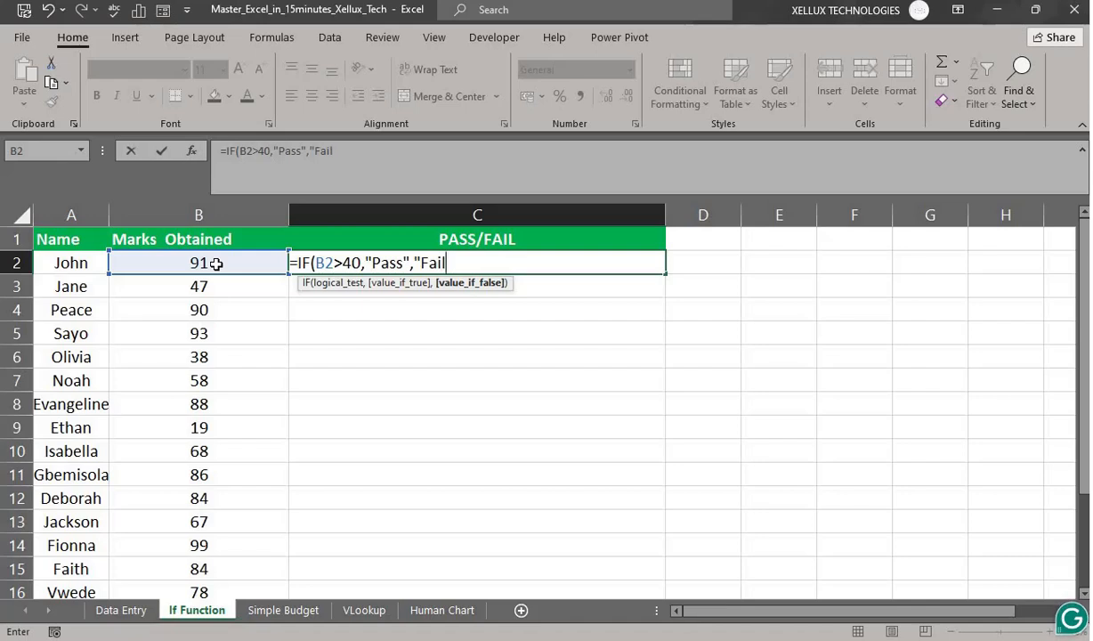
type("\"")
key("Return")
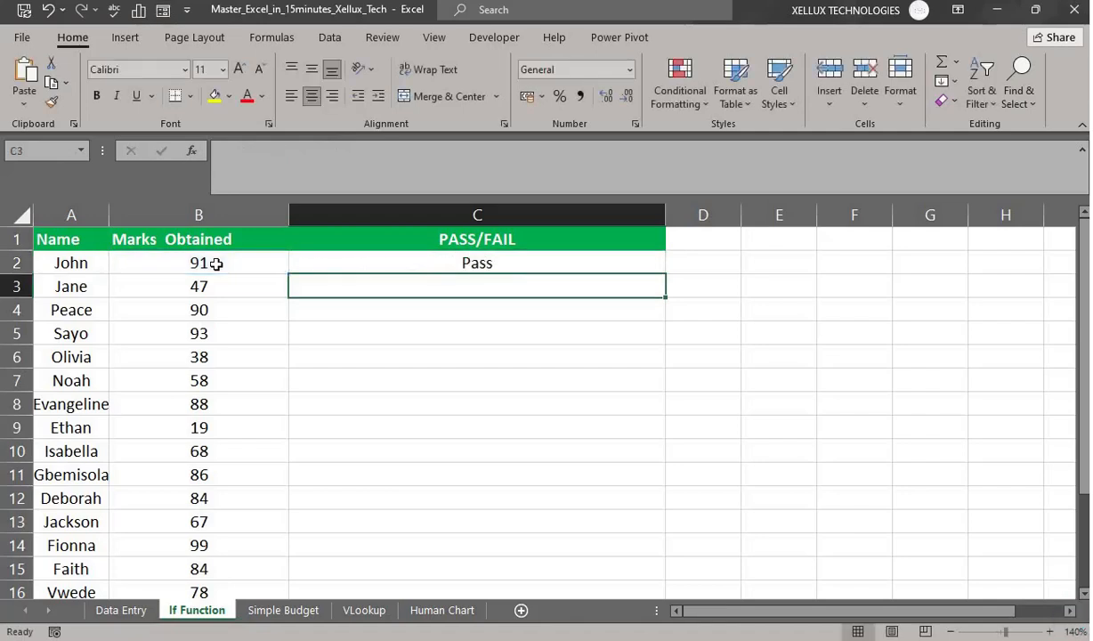
- Fill the IF formula from C2 down to C16 with the fill handle
left_click(307, 263)
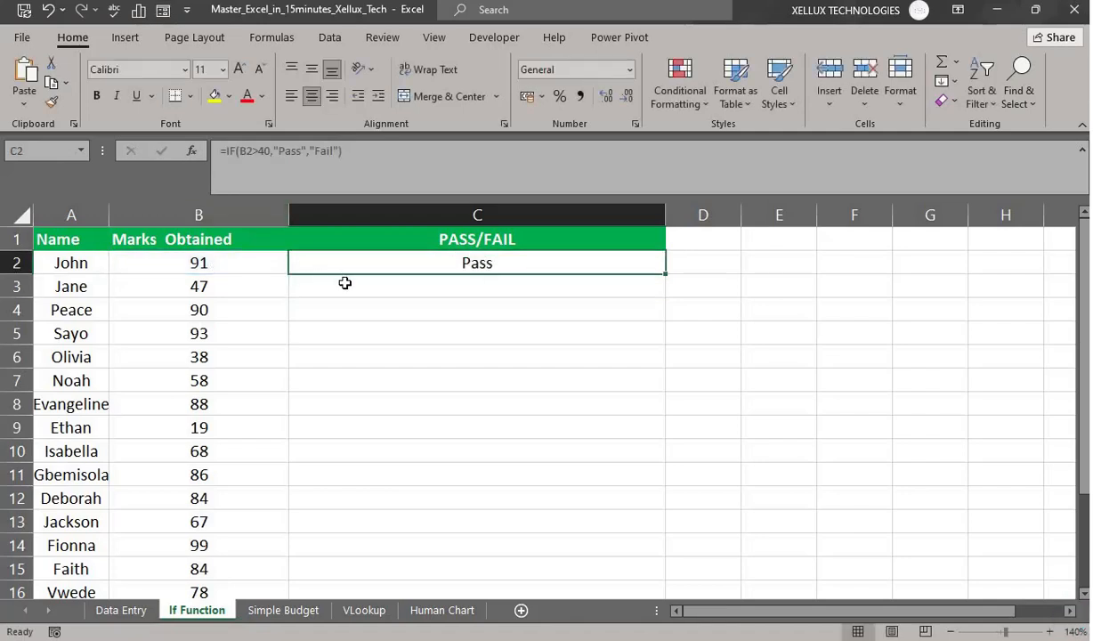
double_click(665, 275)
scroll(680, 422, "down", 2)
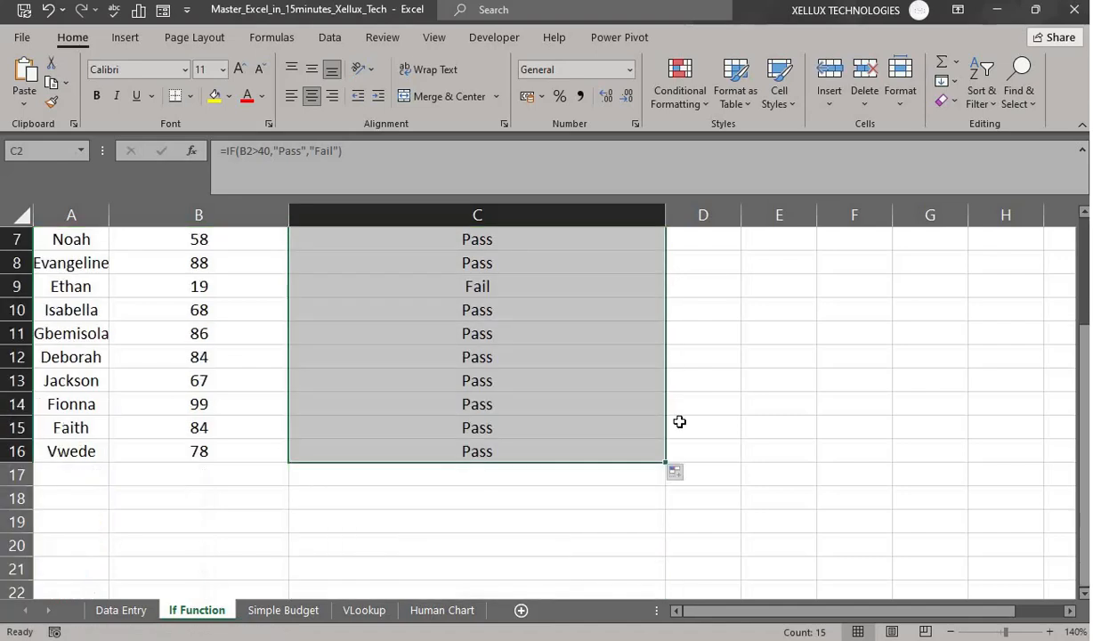
scroll(754, 466, "up", 2)
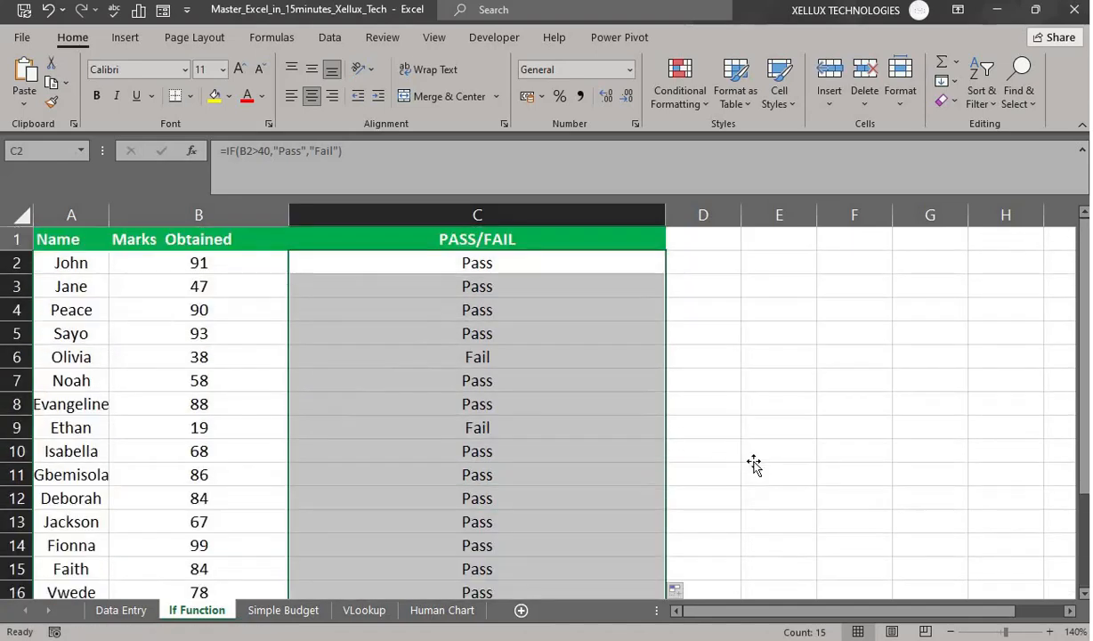
left_click(761, 452)
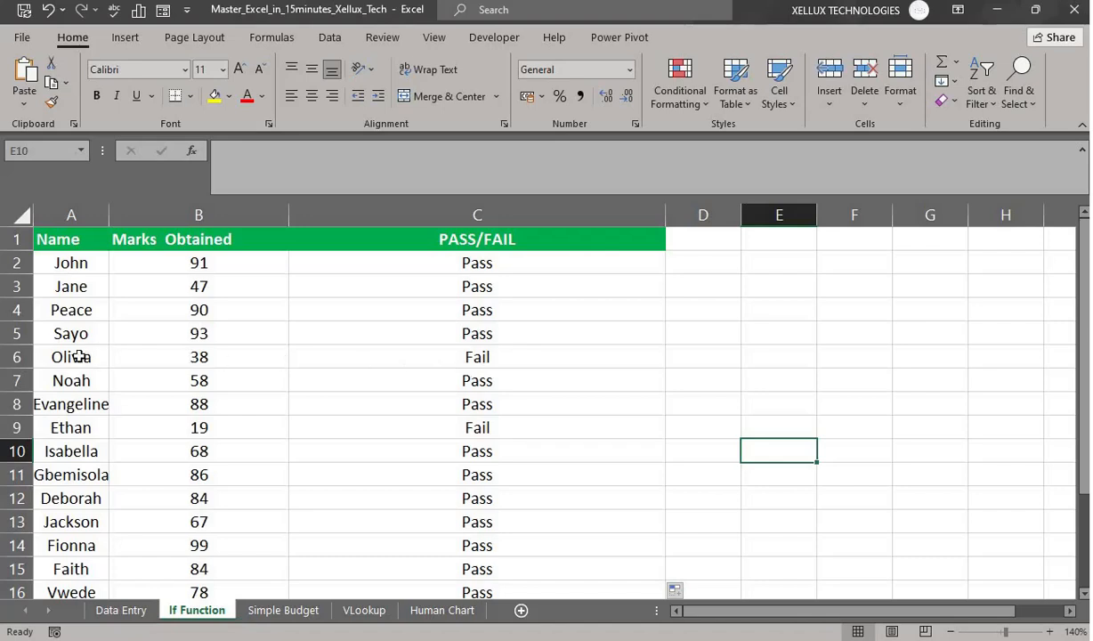
- Check rows 6 and 9, the two failing marks, then reselect C2
left_click(11, 357)
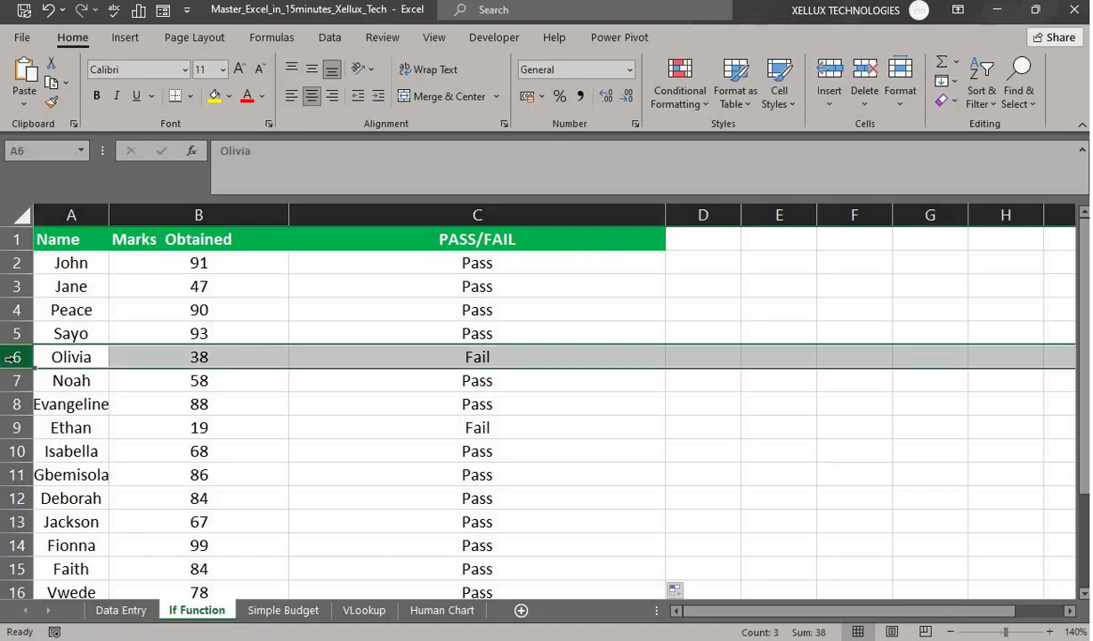
left_click(11, 427)
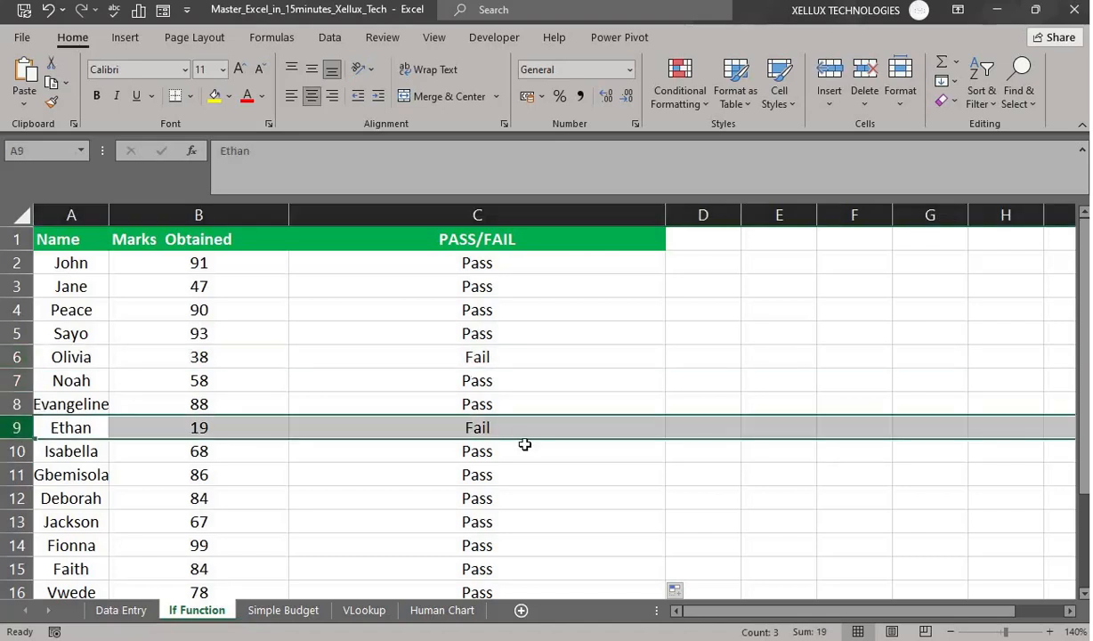
scroll(523, 445, "down", 2)
scroll(523, 445, "up", 2)
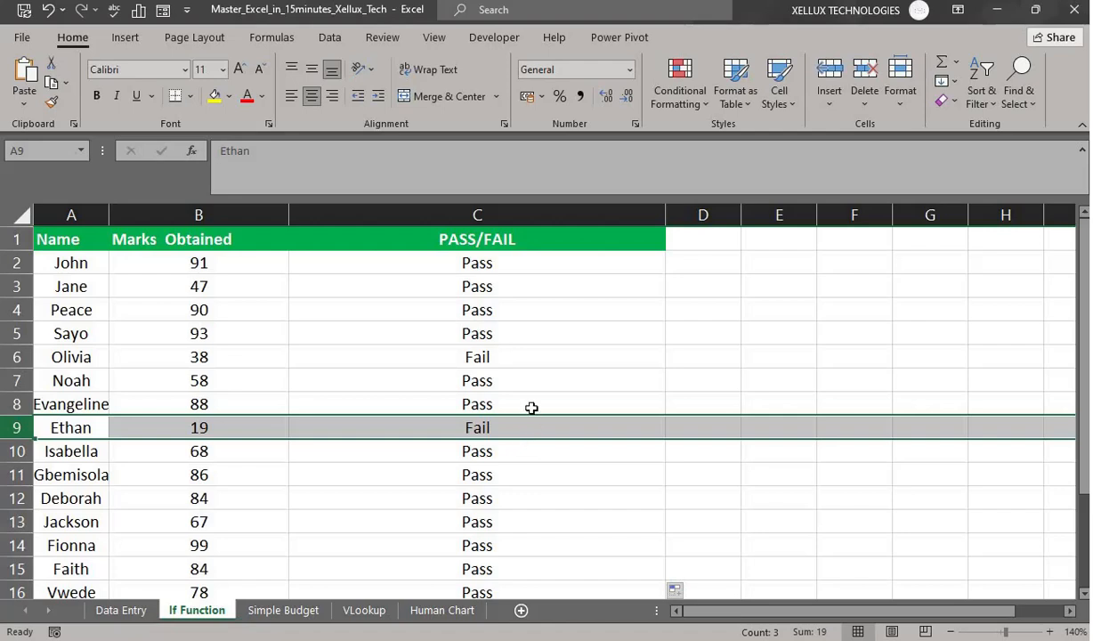
left_click(496, 267)
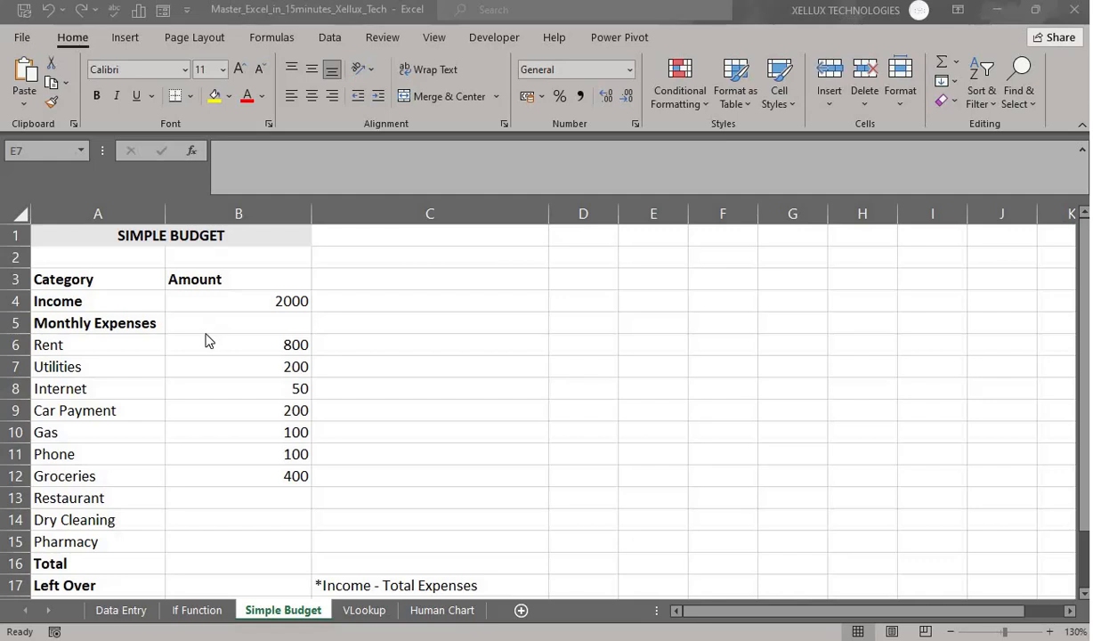
- Scroll through the Simple Budget sheet to review income 2000 and the monthly expenses
scroll(112, 356, "down", 1)
scroll(83, 271, "up", 1)
- Apply Comma Style, then $ English (United States) accounting format, to amounts B4:B12
left_click(289, 302)
left_click_drag(290, 302, 290, 467)
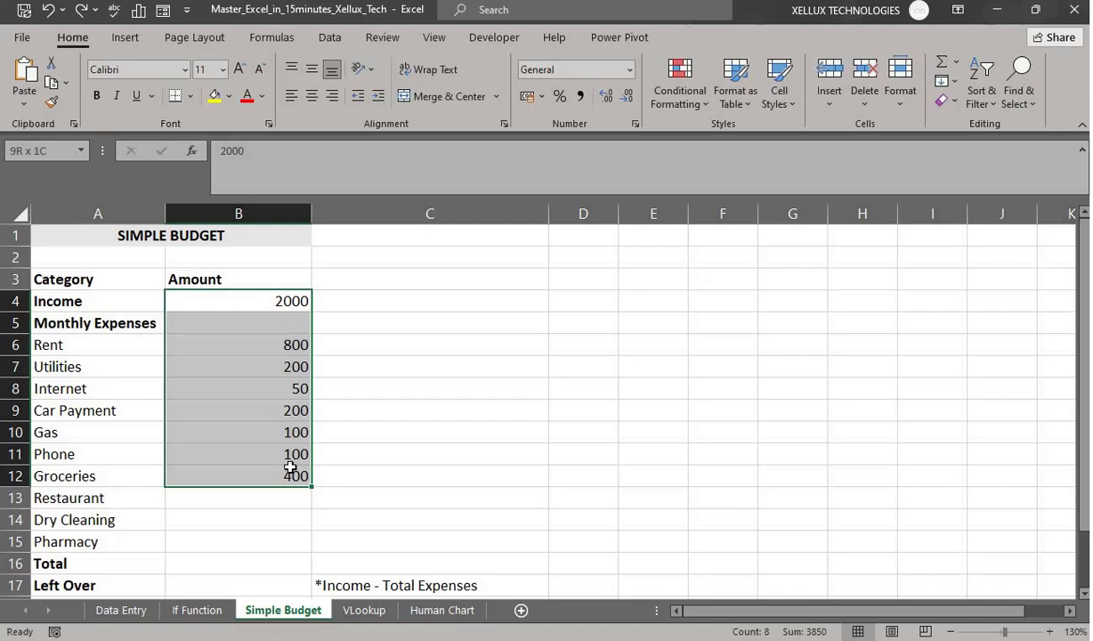
left_click_drag(290, 467, 290, 468)
left_click(580, 98)
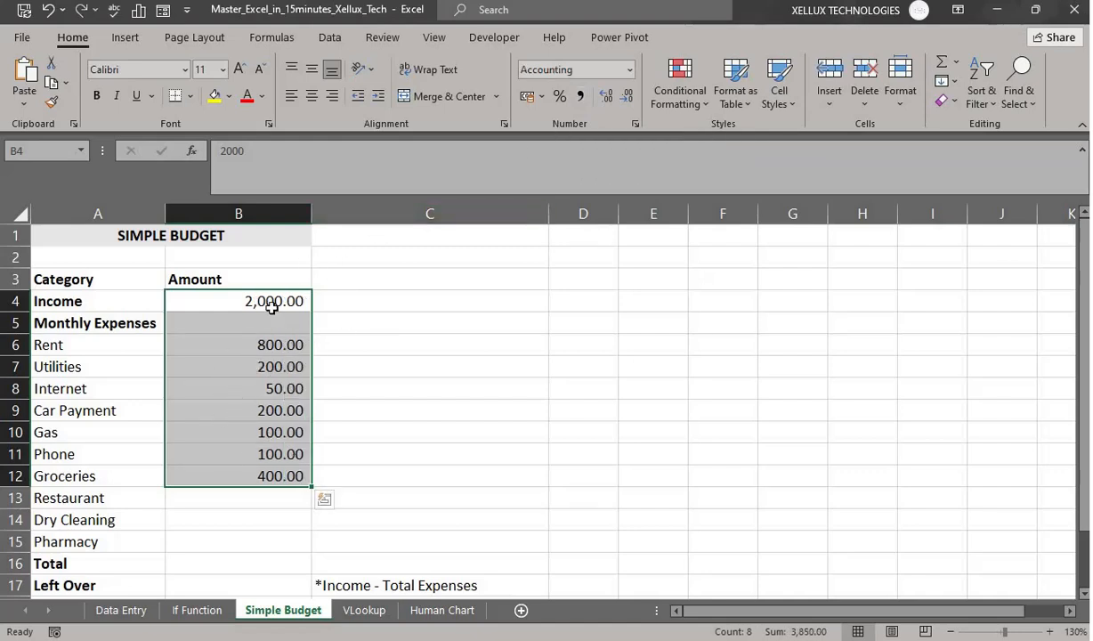
left_click(540, 98)
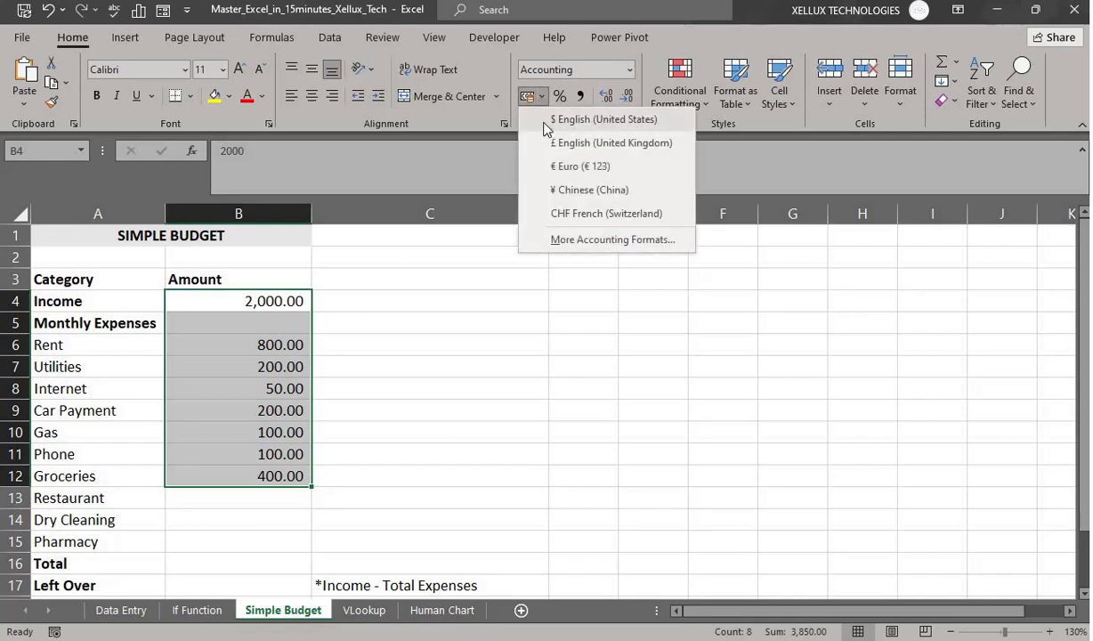
left_click(600, 119)
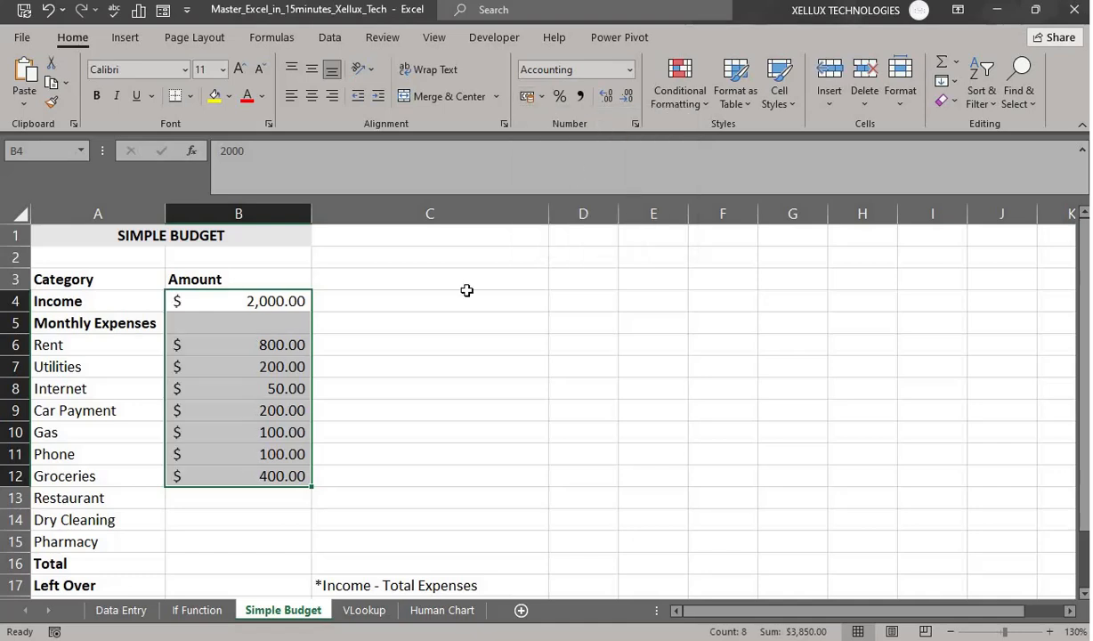
left_click(437, 494)
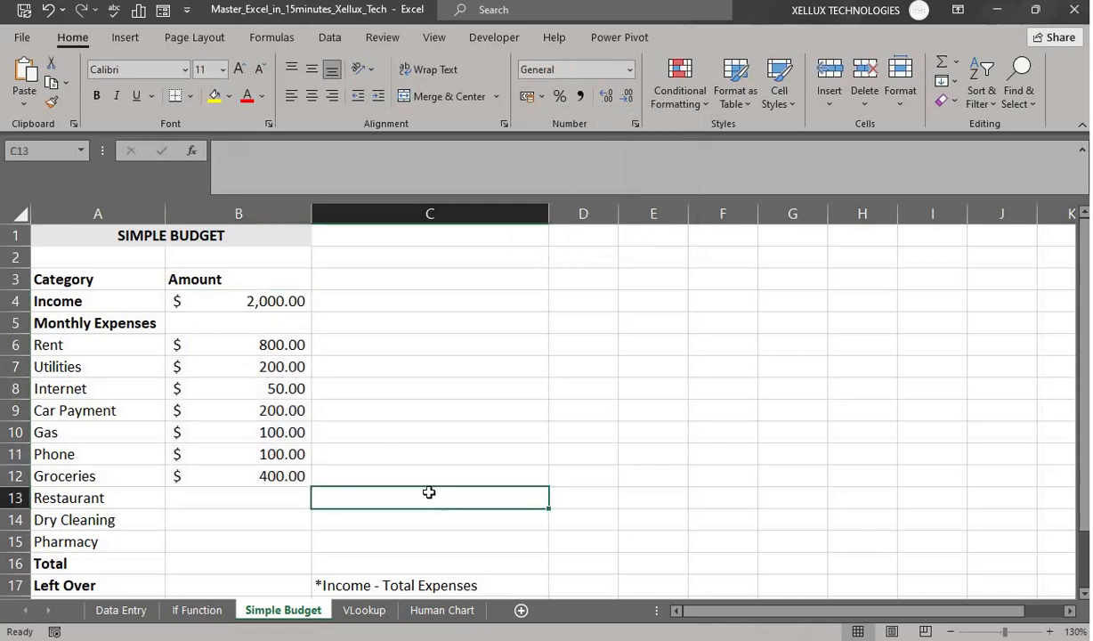
scroll(432, 489, "down", 2)
- Enter =SUM(B6:B12) in B16 so the Total shows $1,850.00
left_click(198, 430)
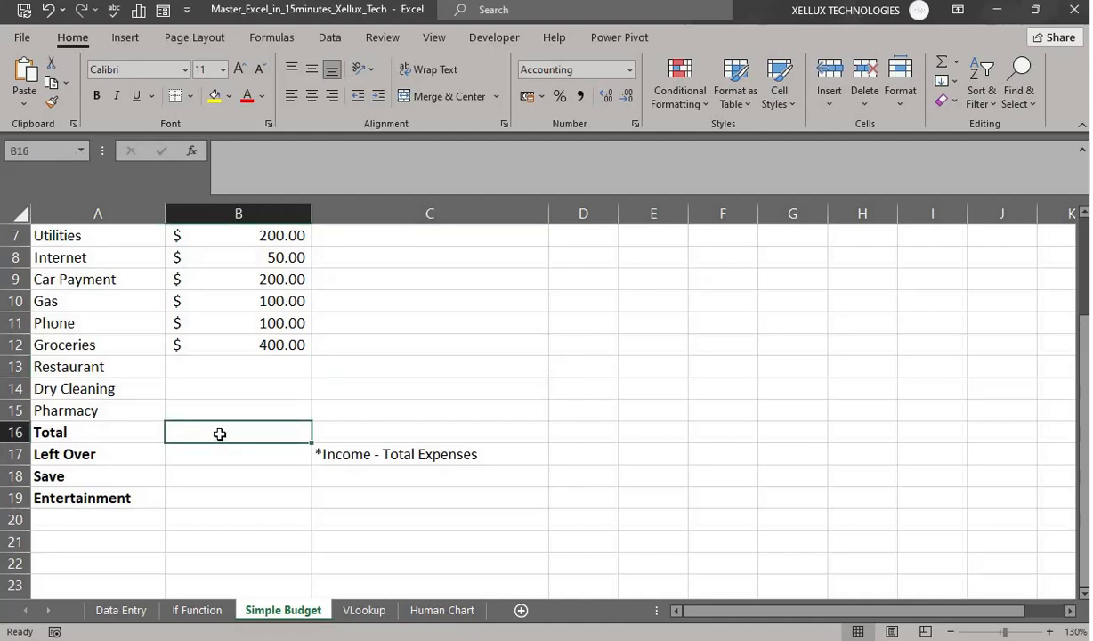
type("=")
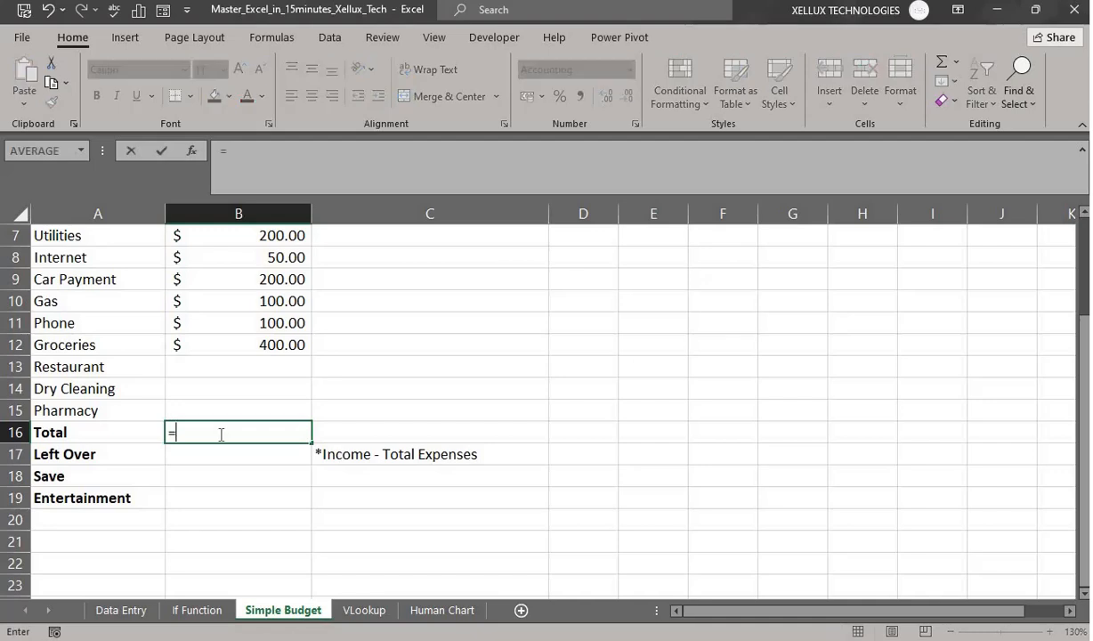
type("sum")
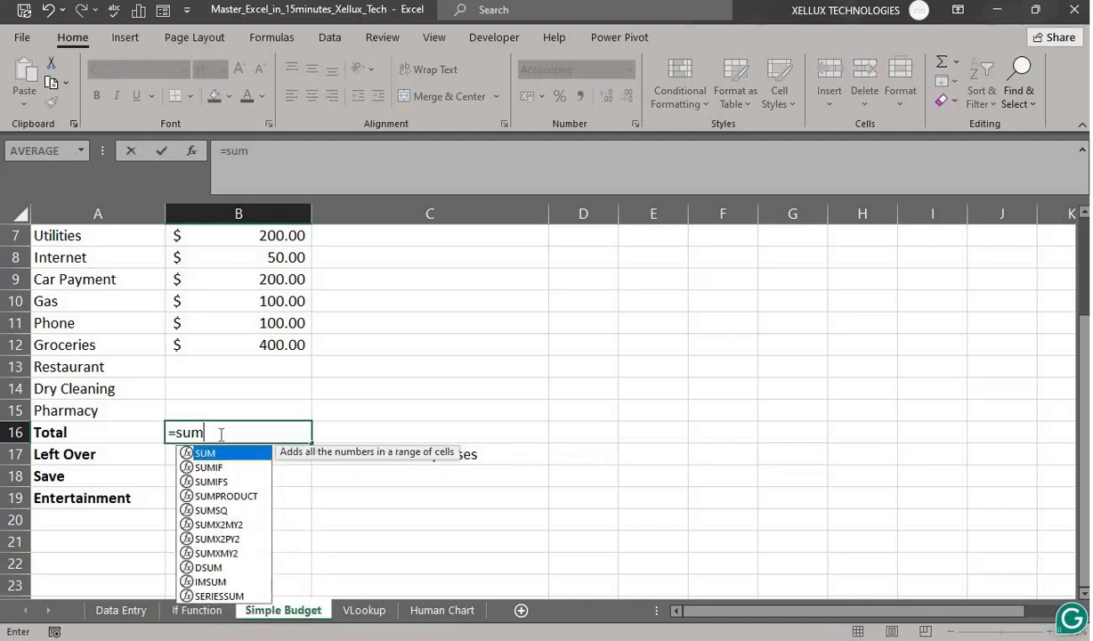
key("Tab")
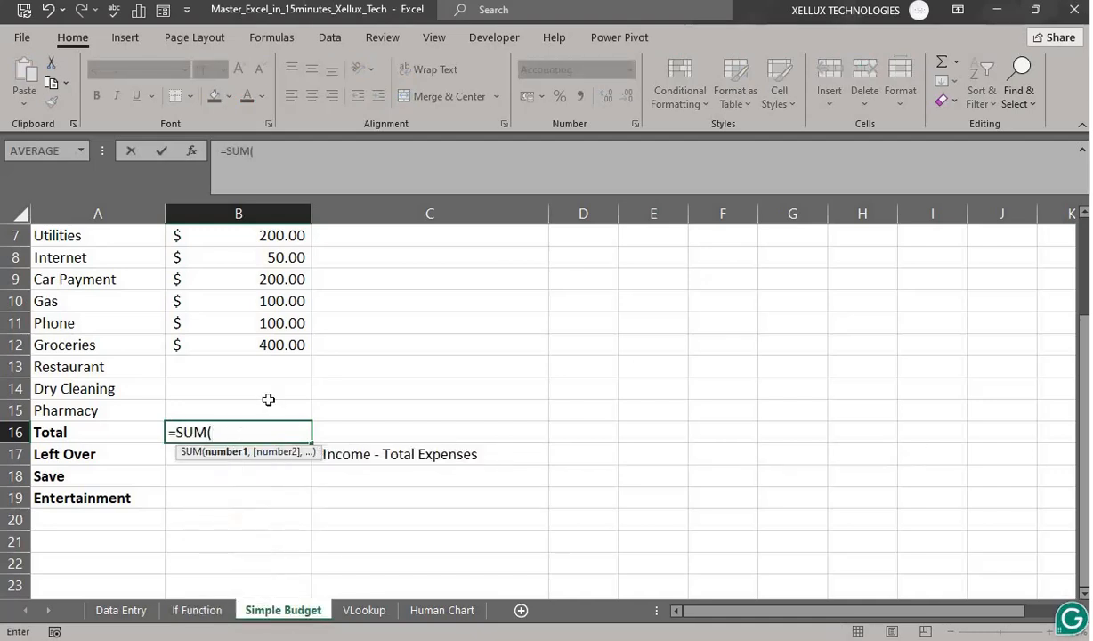
scroll(268, 399, "up", 1)
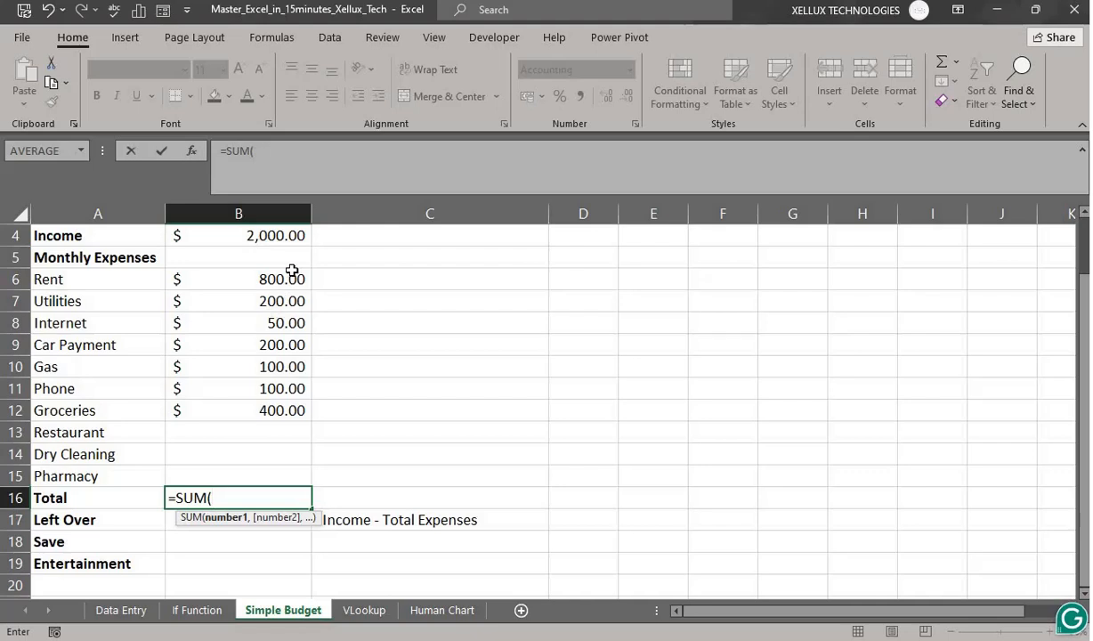
left_click_drag(285, 279, 293, 408)
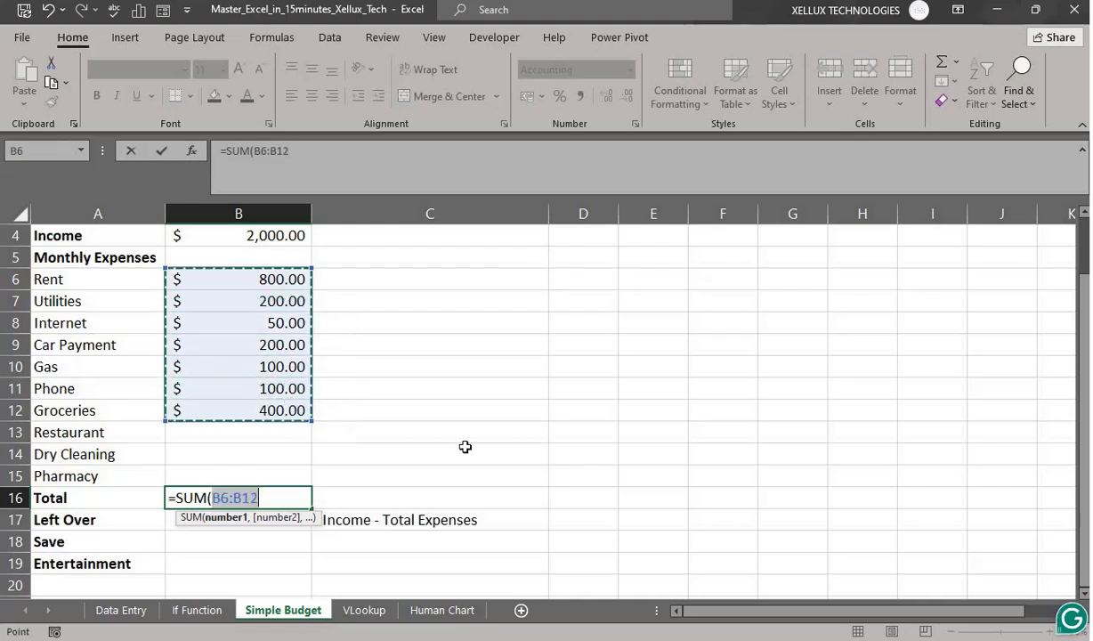
key("Return")
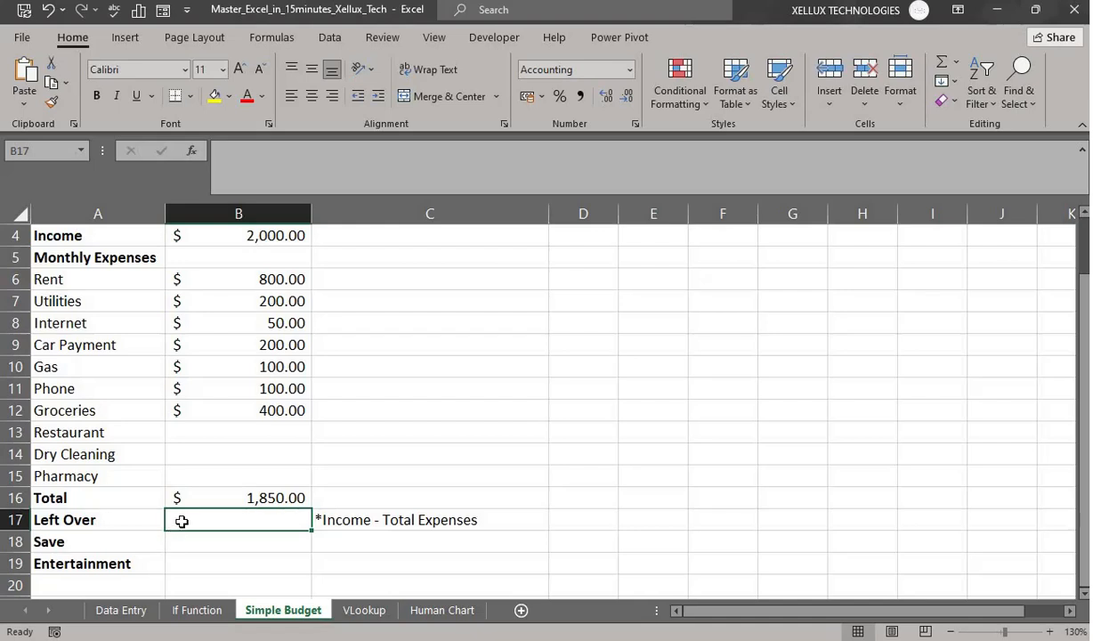
- Enter =B4-B16 in B17 so Left Over shows $150.00
type("=")
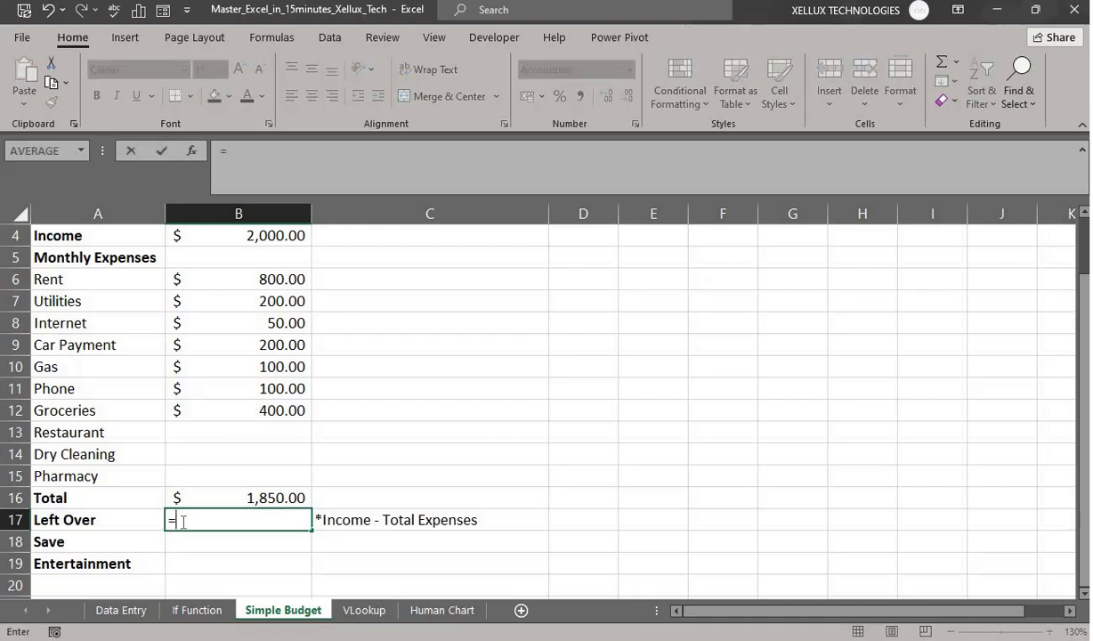
scroll(217, 388, "up", 1)
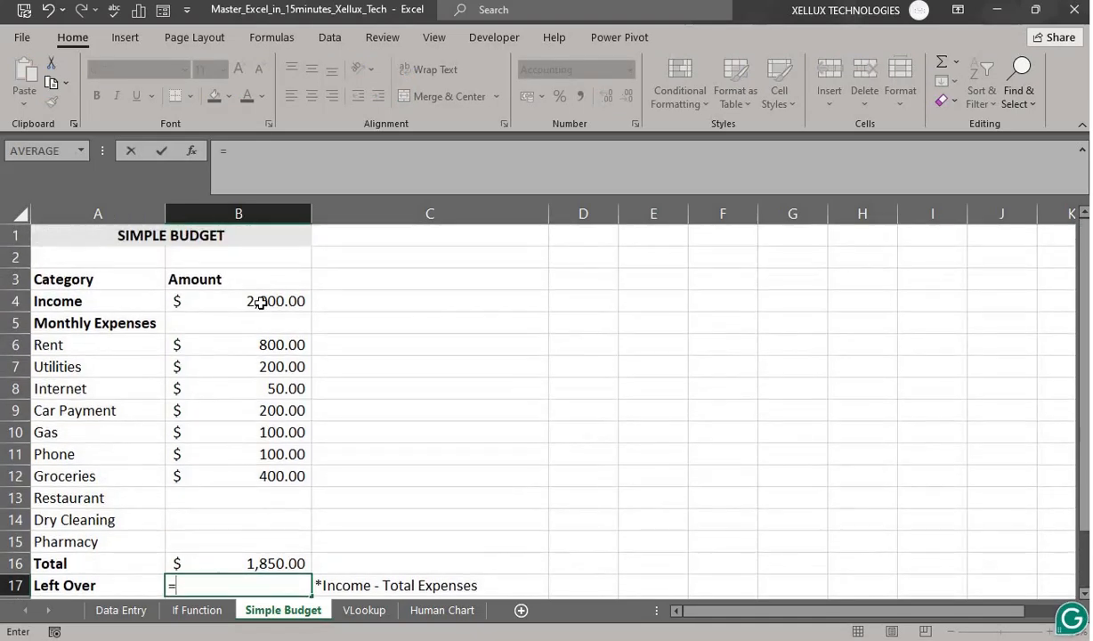
left_click(258, 305)
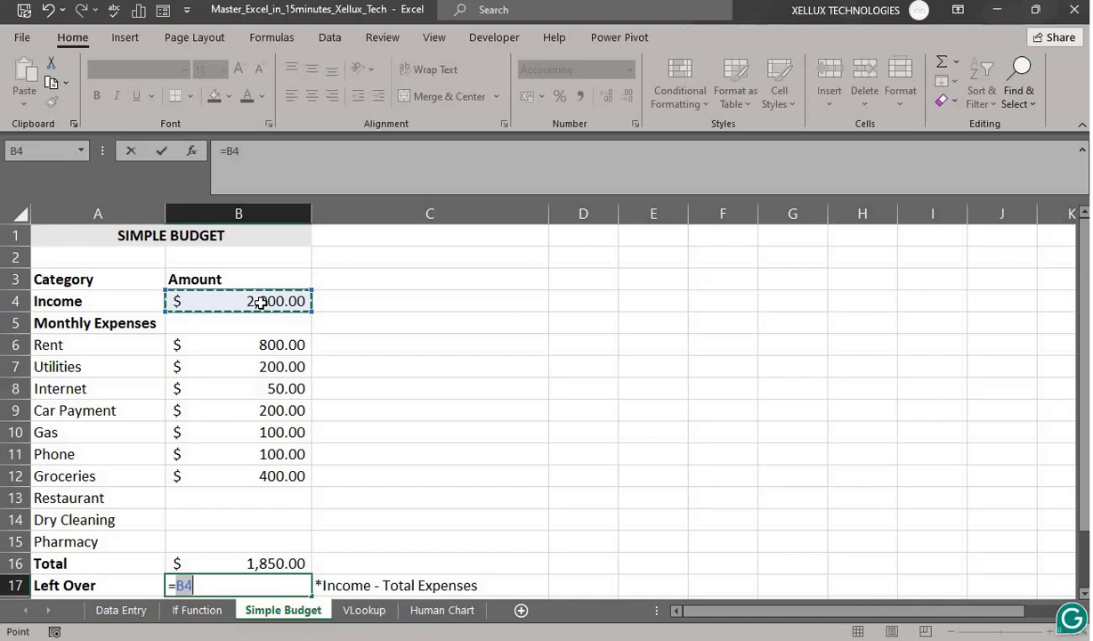
type("-")
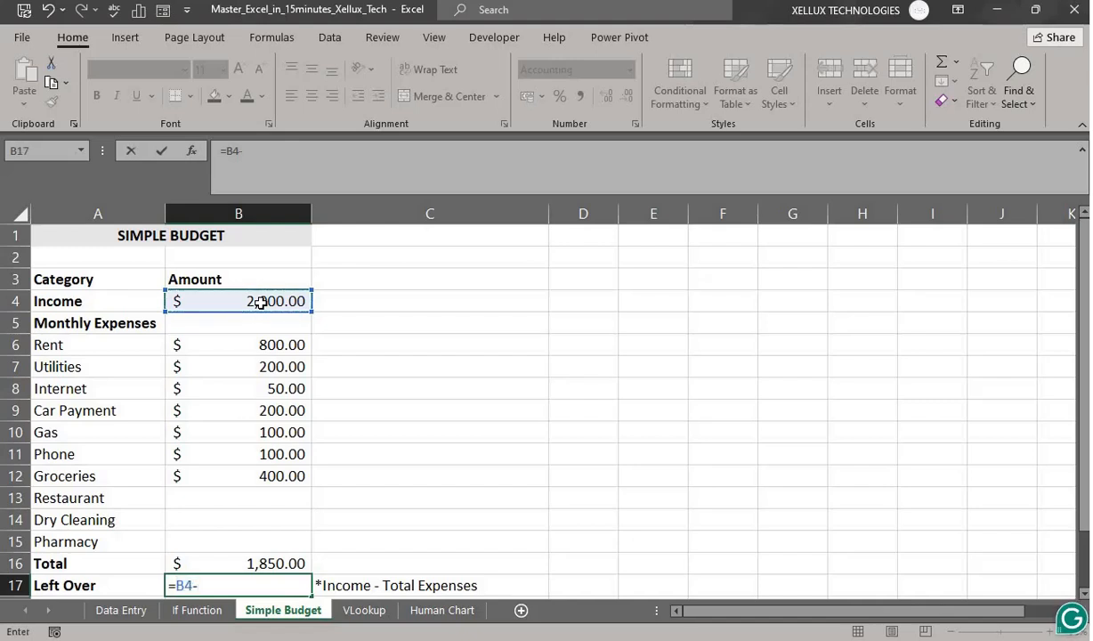
left_click(262, 563)
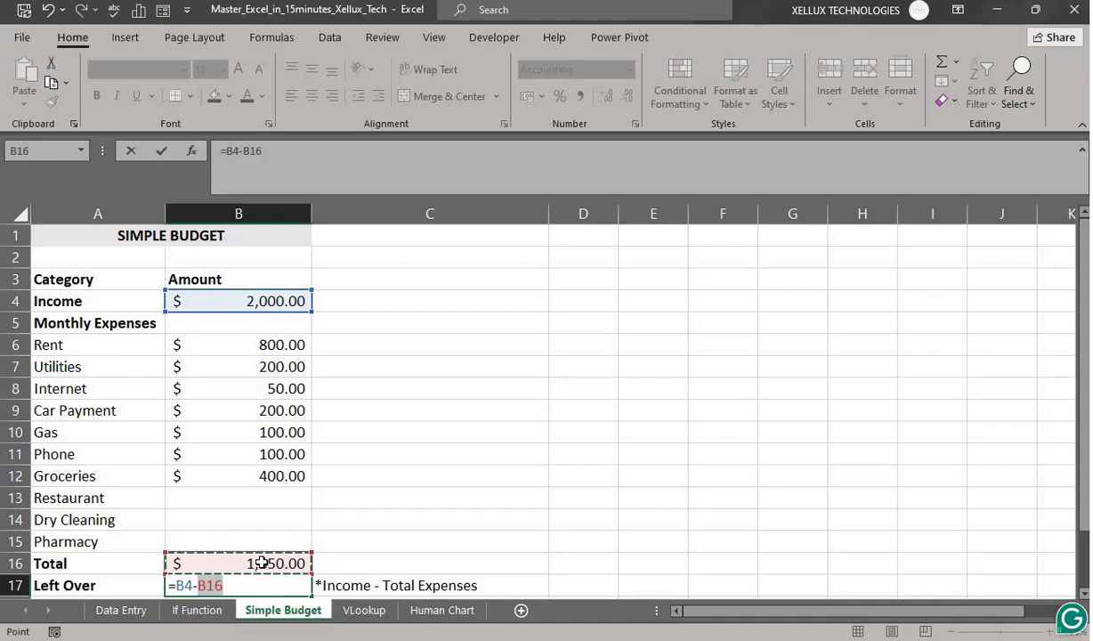
key("Return")
scroll(401, 454, "down", 2)
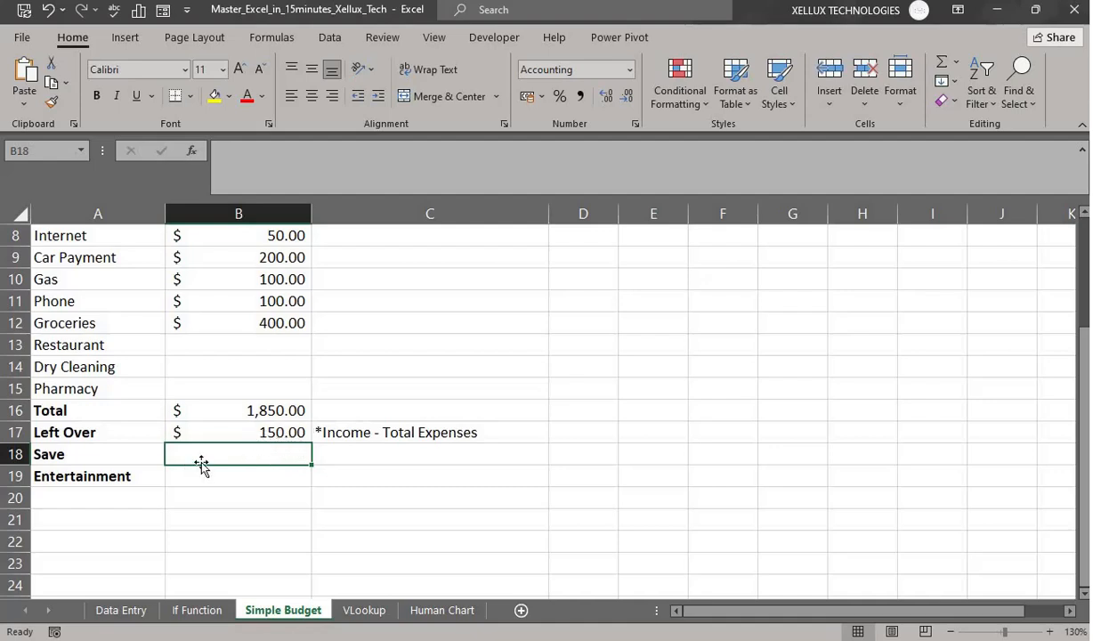
- Set Save in B18 to =B17/2, half the Left Over amount ($75.00)
type("=")
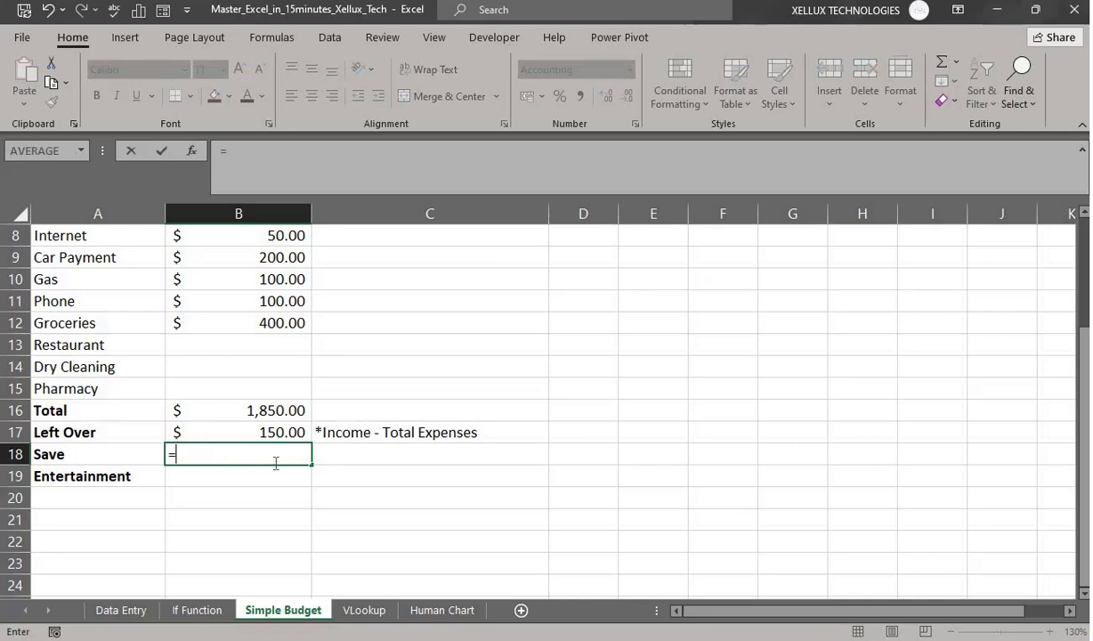
left_click(273, 431)
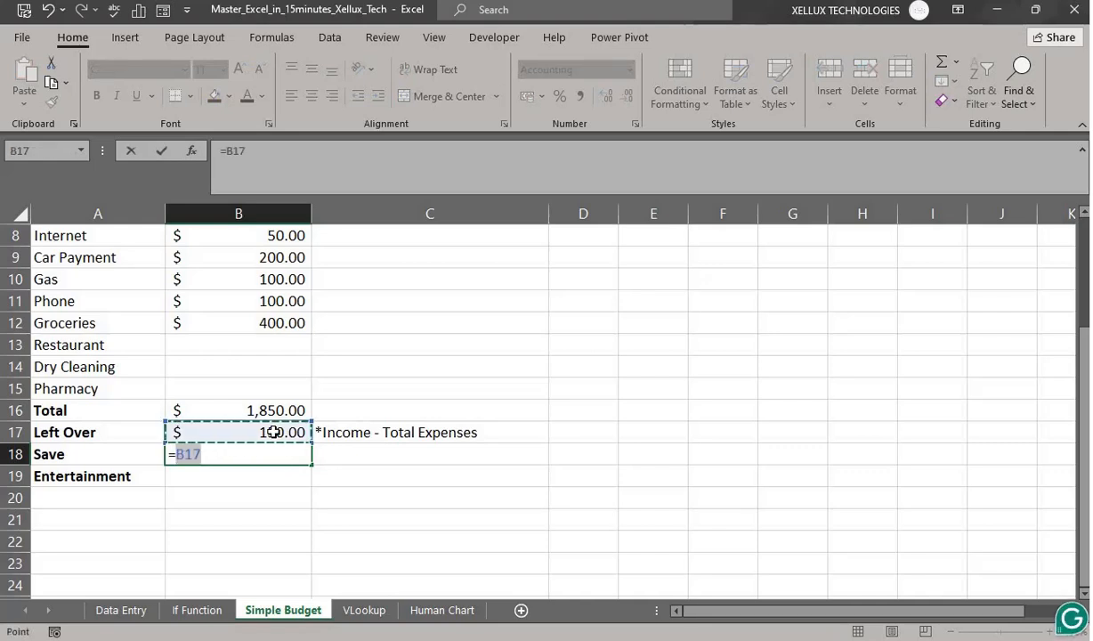
type("/")
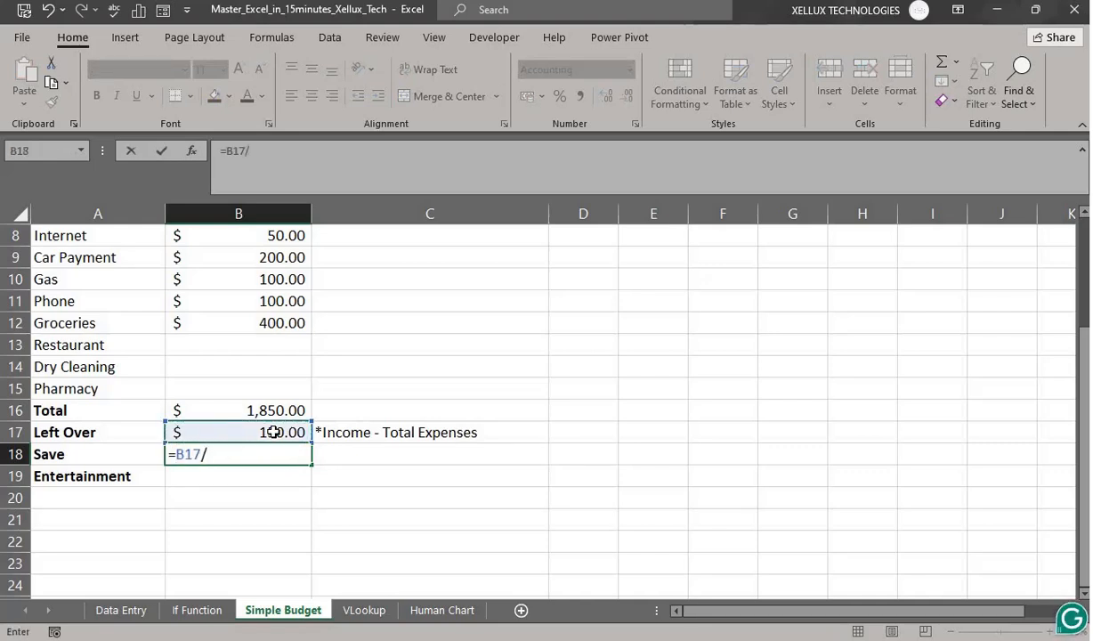
type("2")
key("Return")
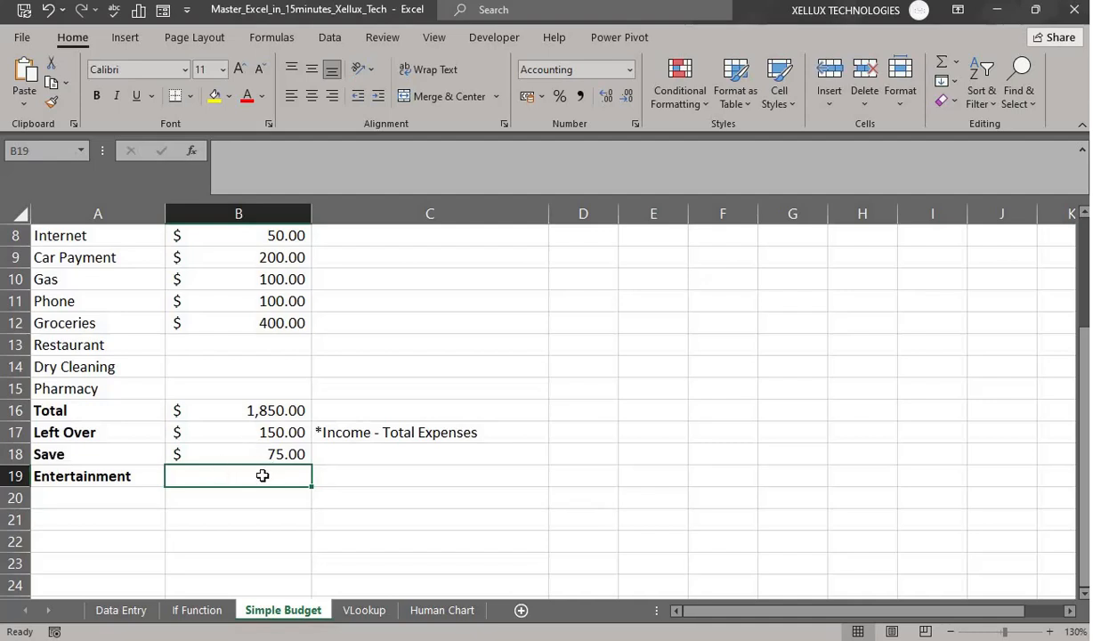
- Set Entertainment in B19 to =B18 so it matches Save at $75.00
type("=")
left_click(283, 455)
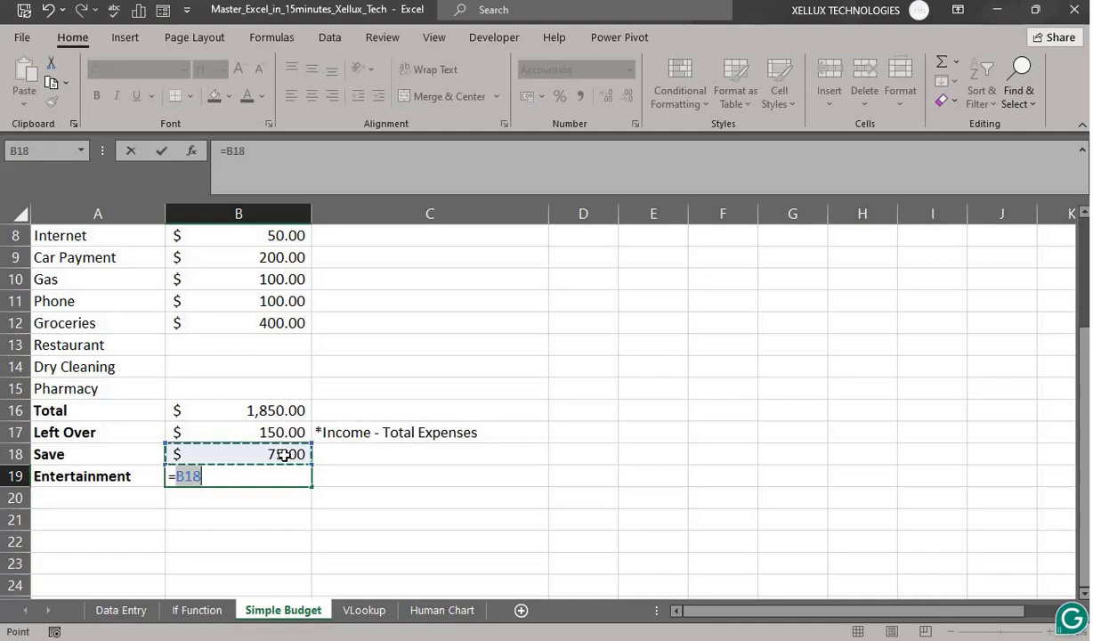
key("Return")
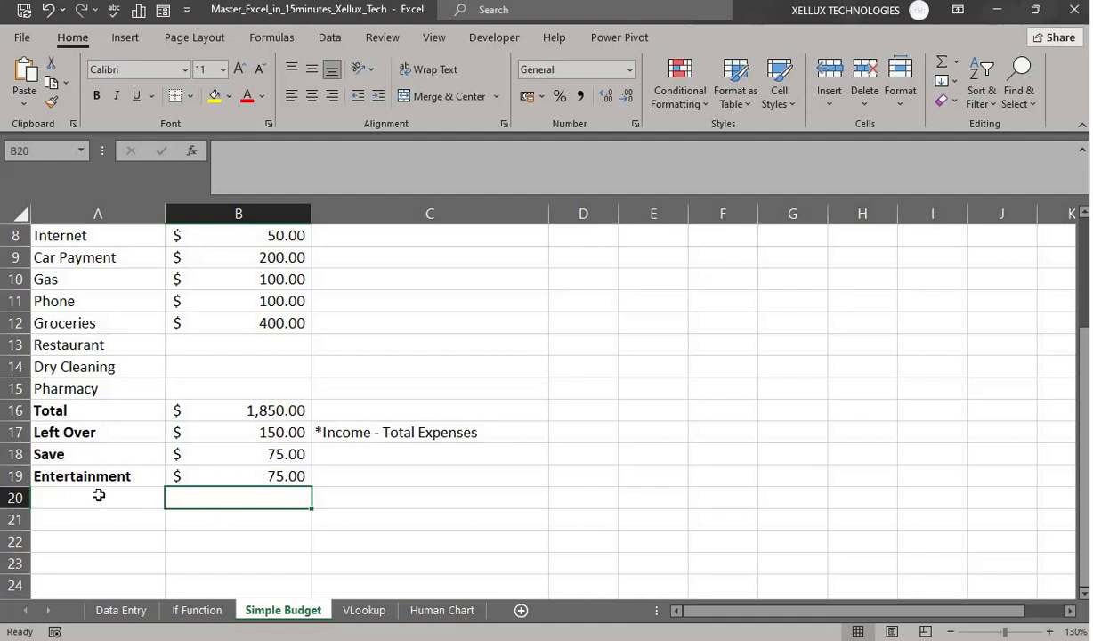
- Check the Entertainment formula in B19
left_click(273, 478)
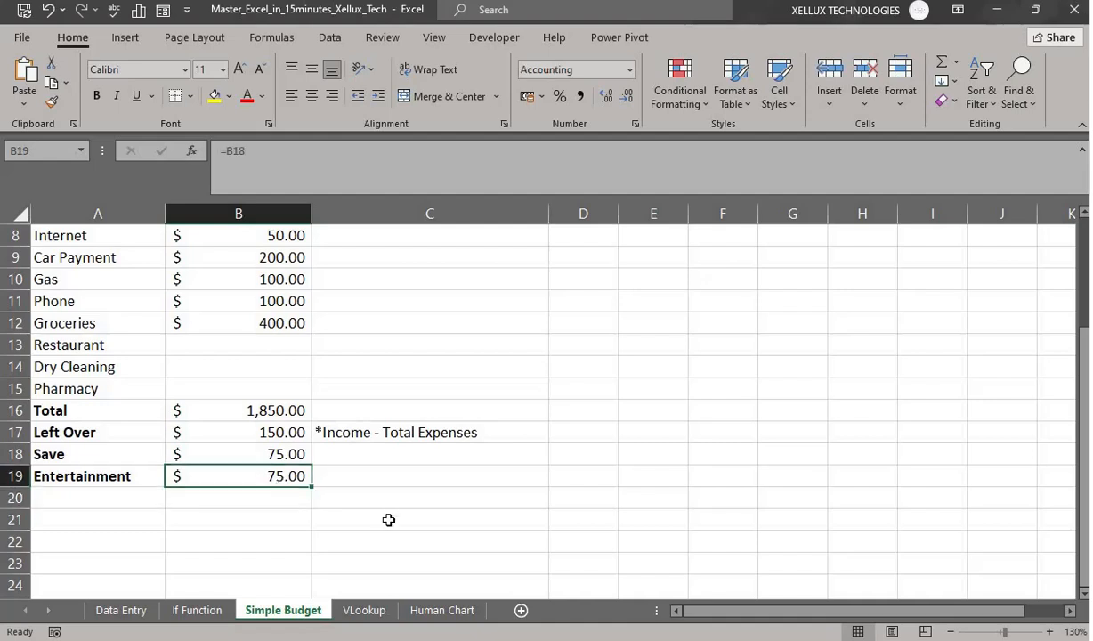
scroll(388, 520, "up", 3)
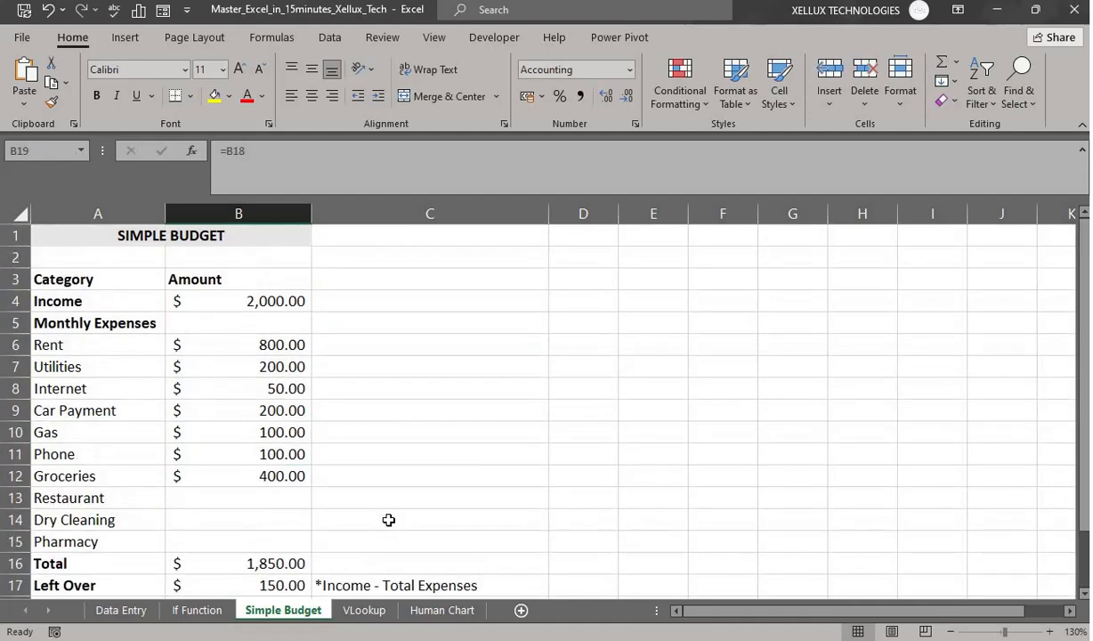
scroll(278, 360, "down", 2)
scroll(292, 368, "up", 2)
- Change Rent in B6 to 900 and review the recalculated Total of $1,950 and the lower savings
left_click(274, 345)
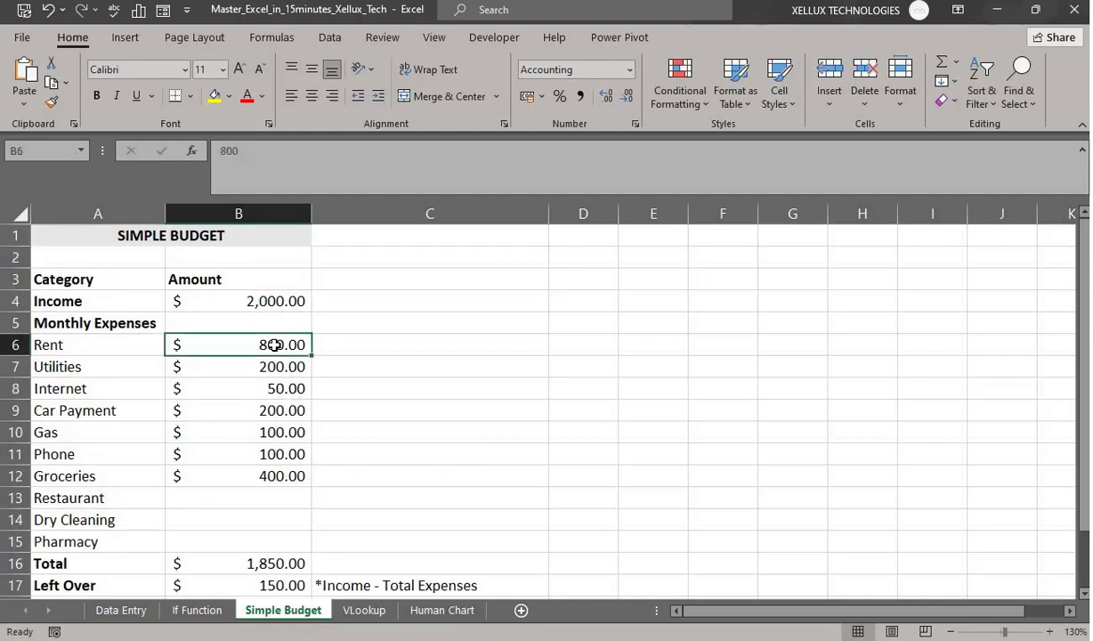
type("900")
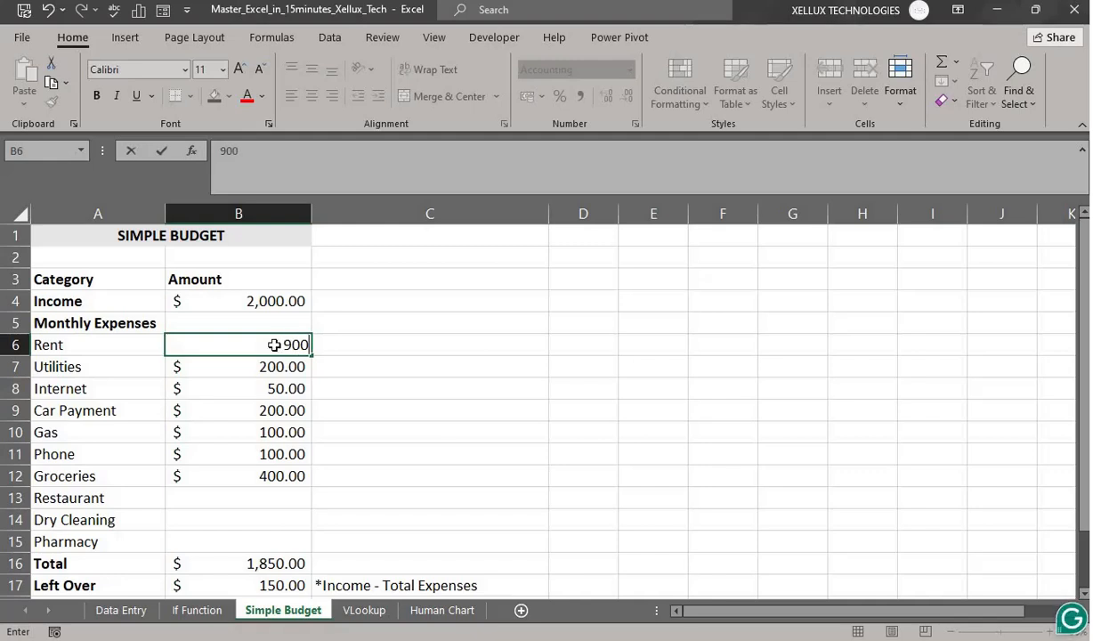
key("Return")
scroll(491, 482, "down", 3)
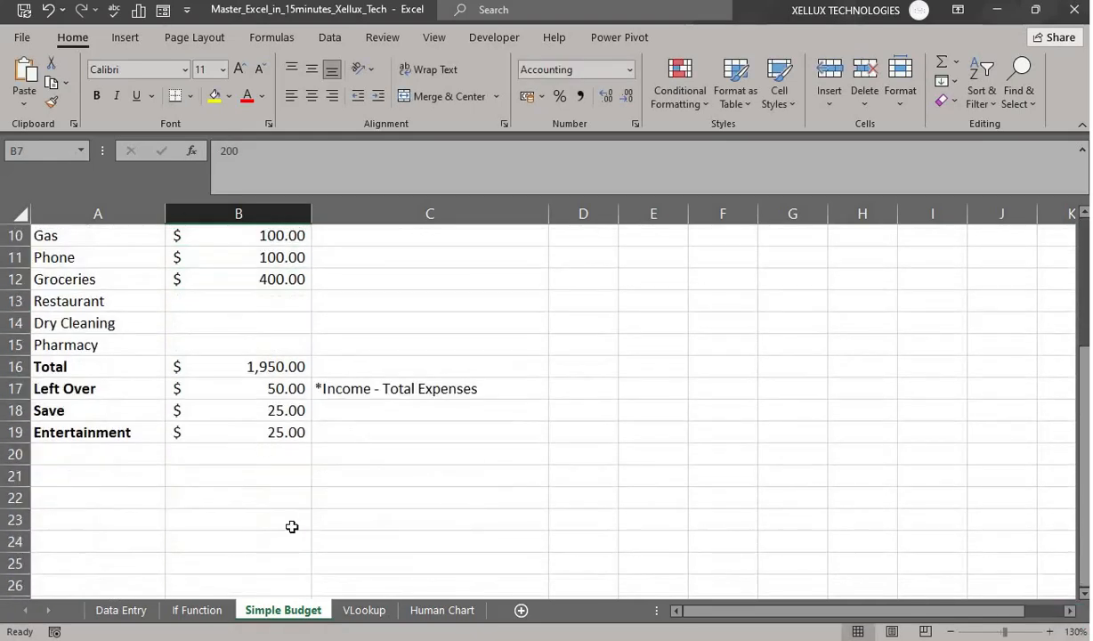
scroll(408, 418, "up", 3)
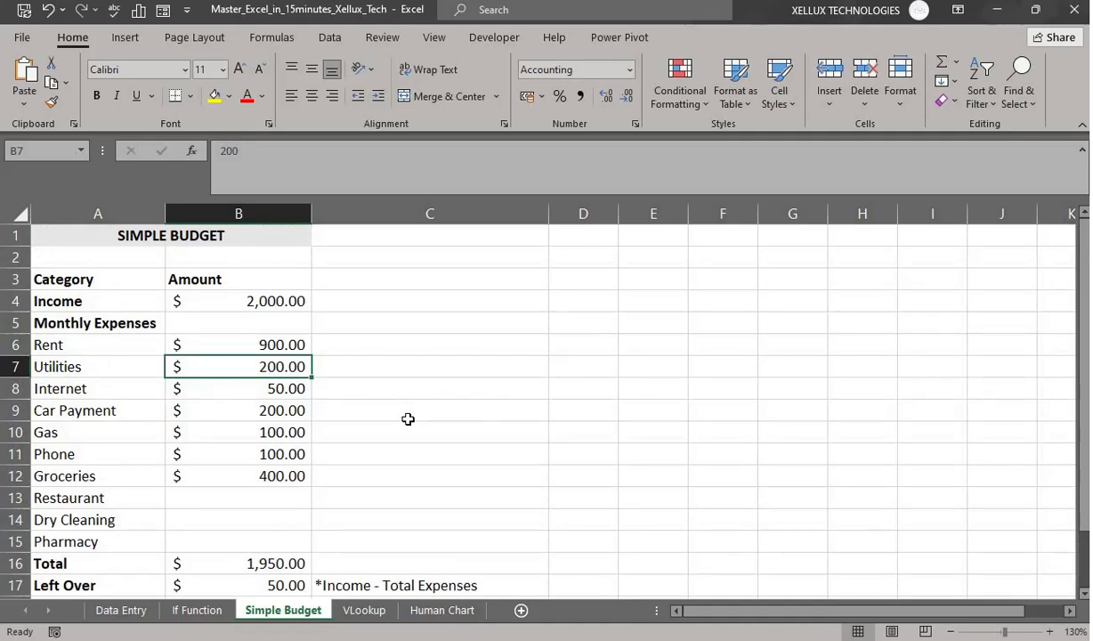
scroll(407, 420, "down", 2)
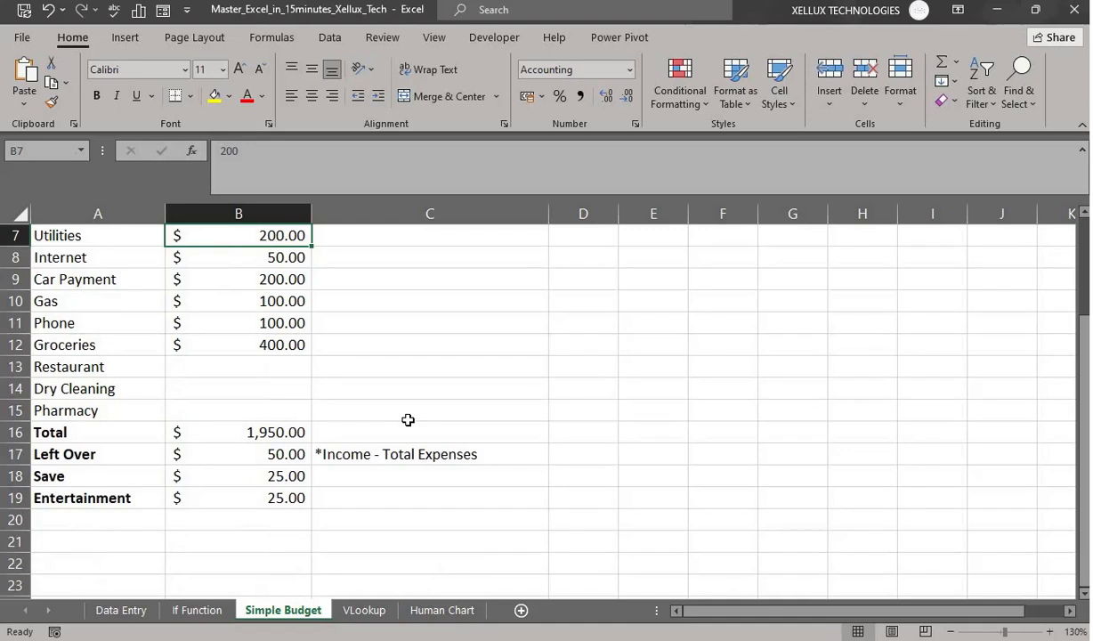
scroll(408, 419, "up", 2)
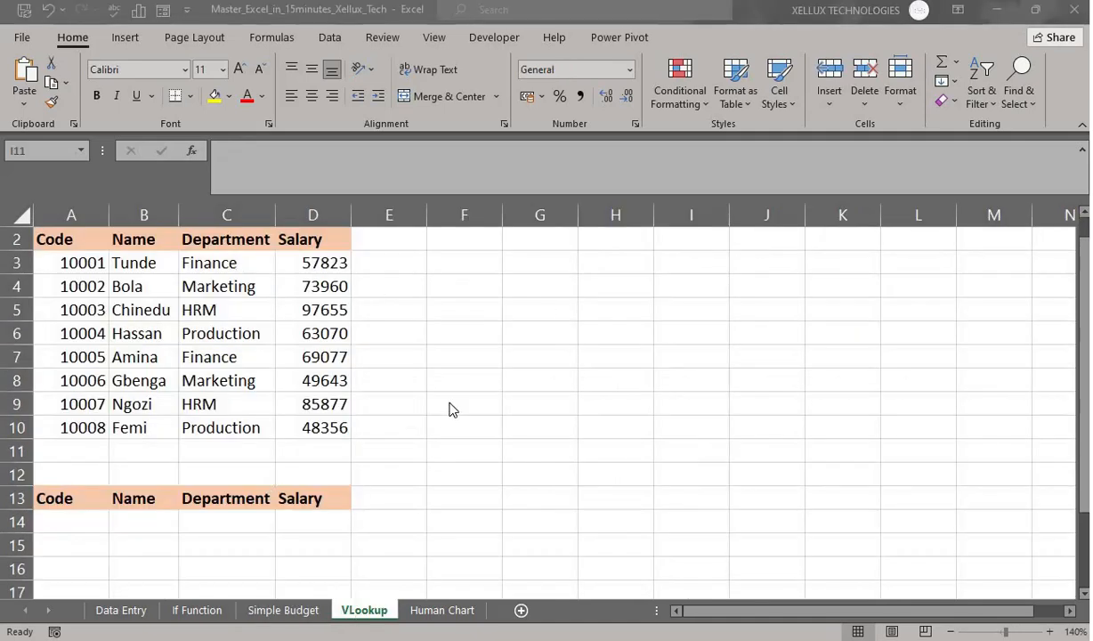
- Format salaries D3:D10 as Number with 0 decimal places and the 1000 separator
left_click(310, 263)
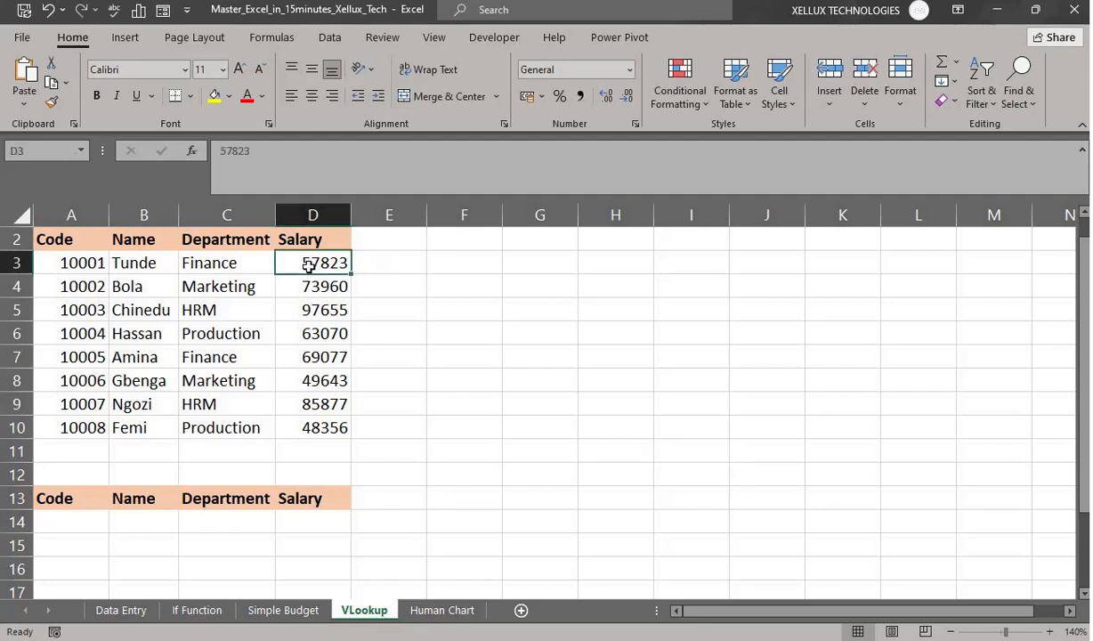
left_click_drag(307, 266, 323, 422)
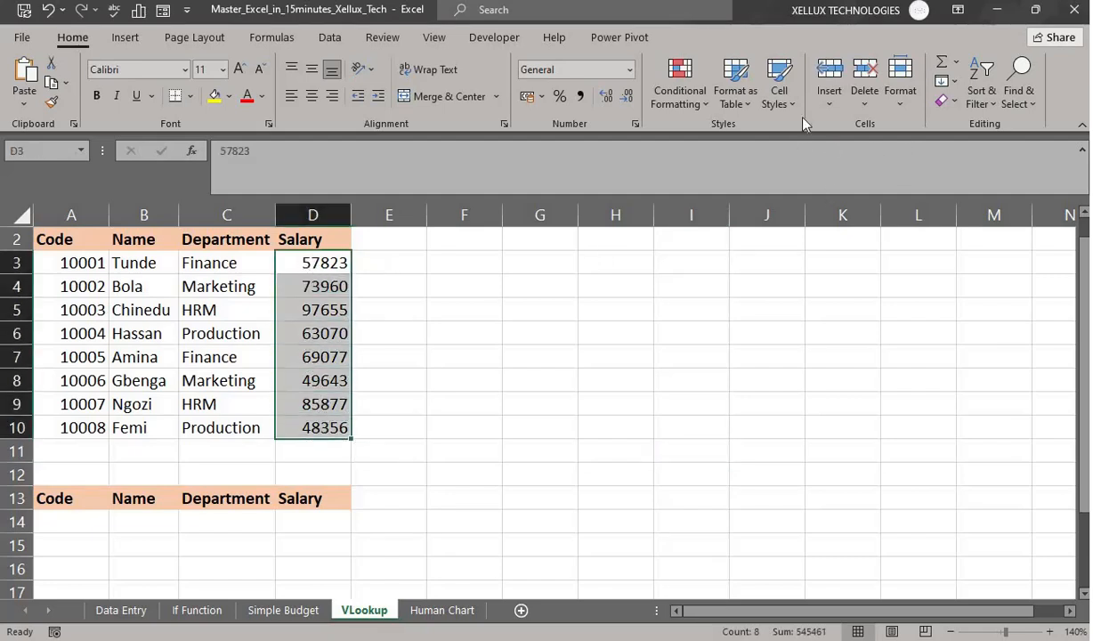
left_click(901, 105)
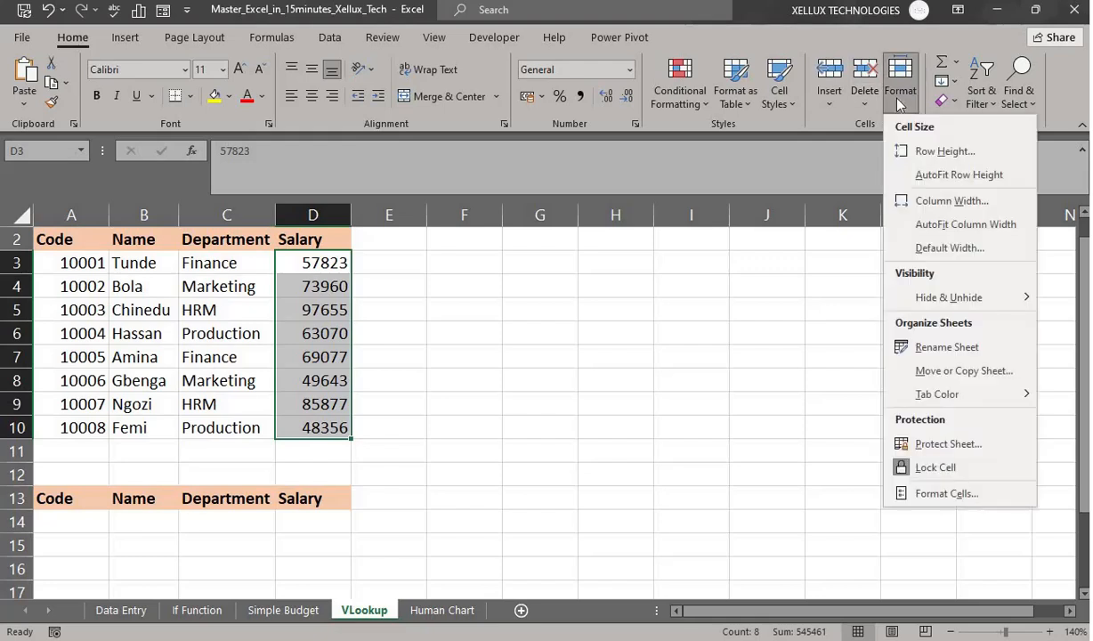
left_click(936, 495)
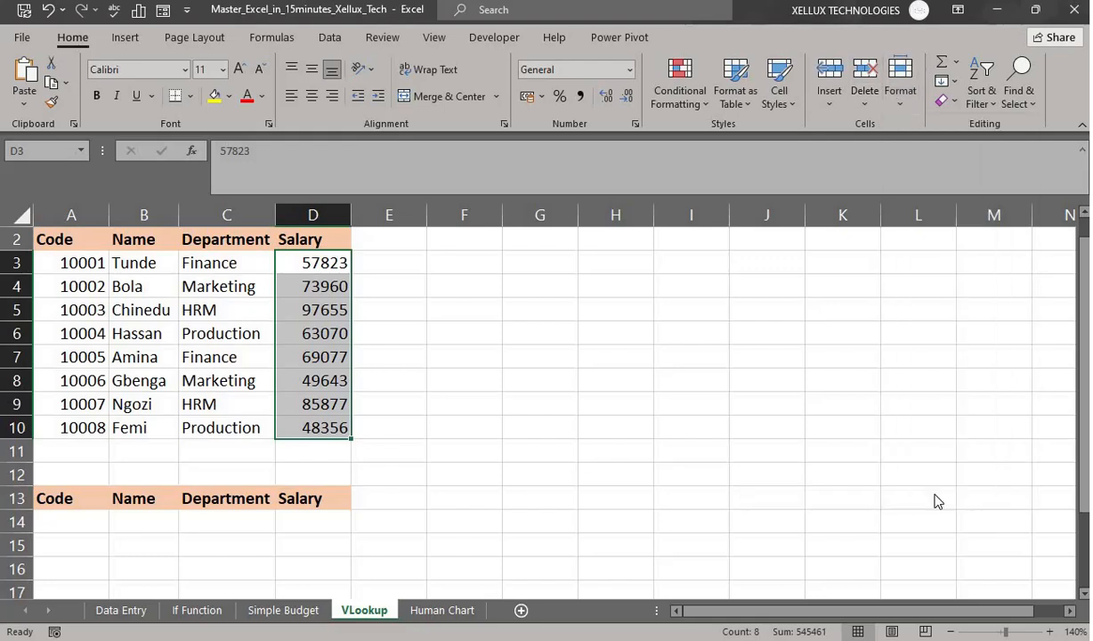
left_click(622, 318)
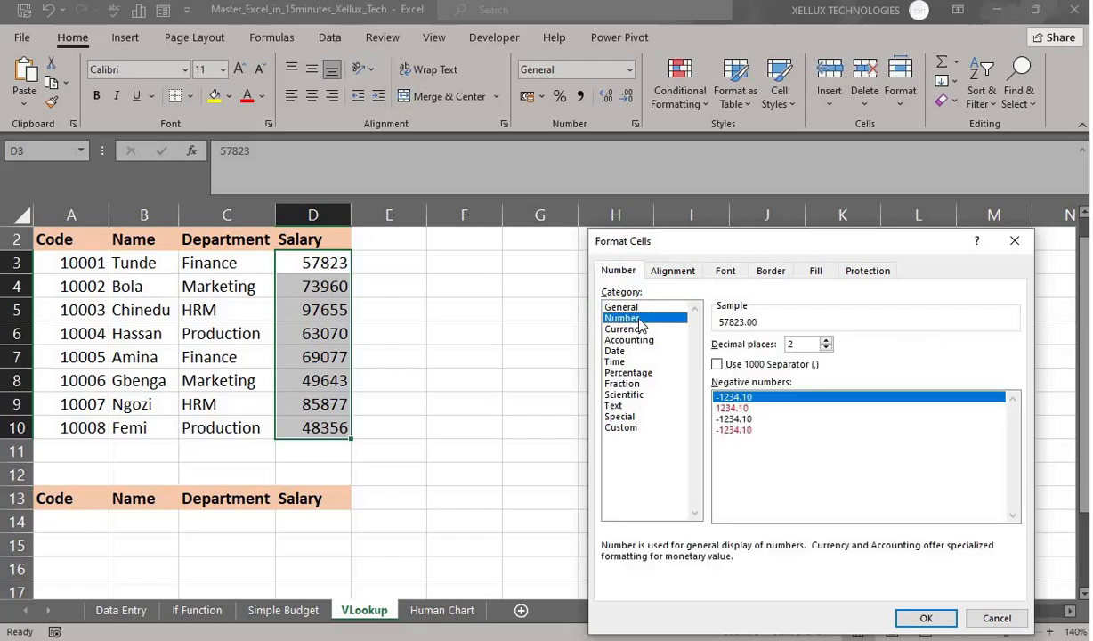
left_click(826, 349)
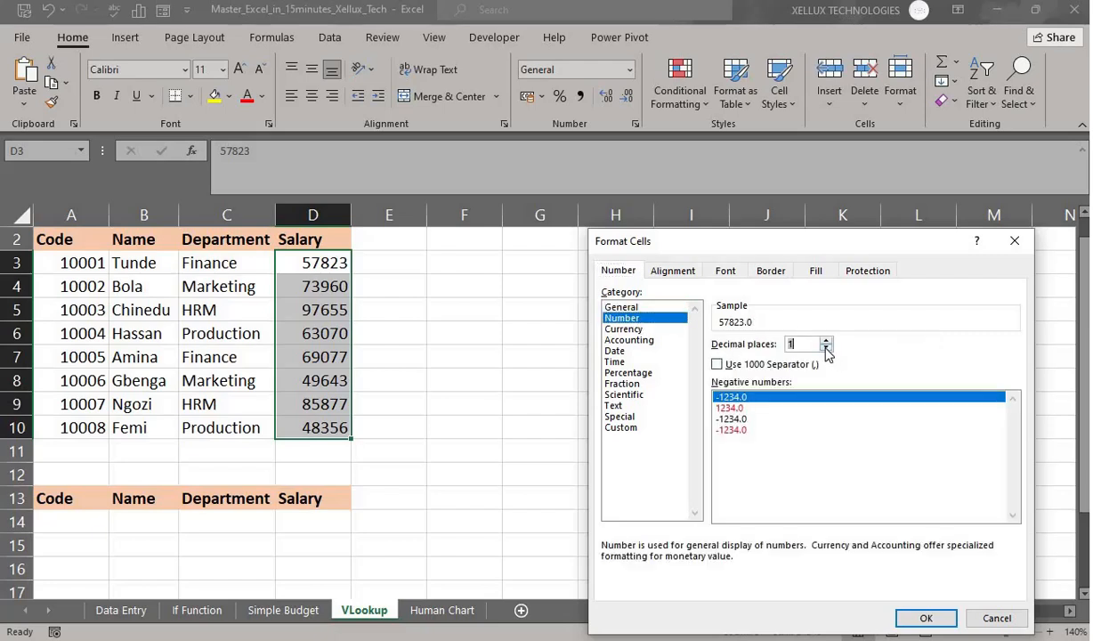
left_click(826, 349)
left_click(718, 365)
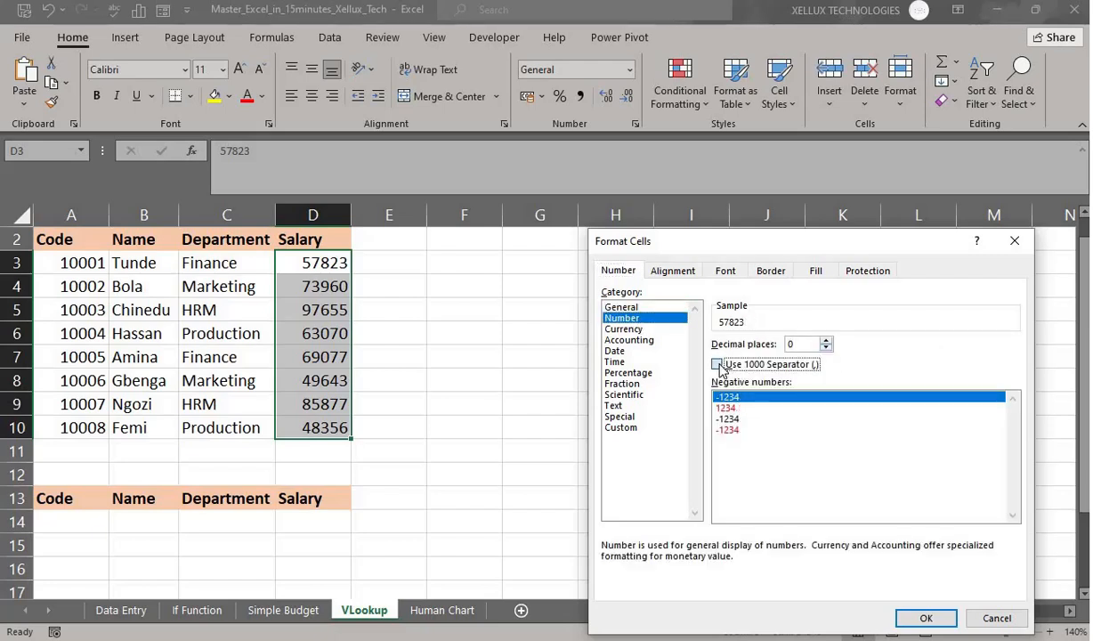
left_click(924, 620)
left_click(505, 489)
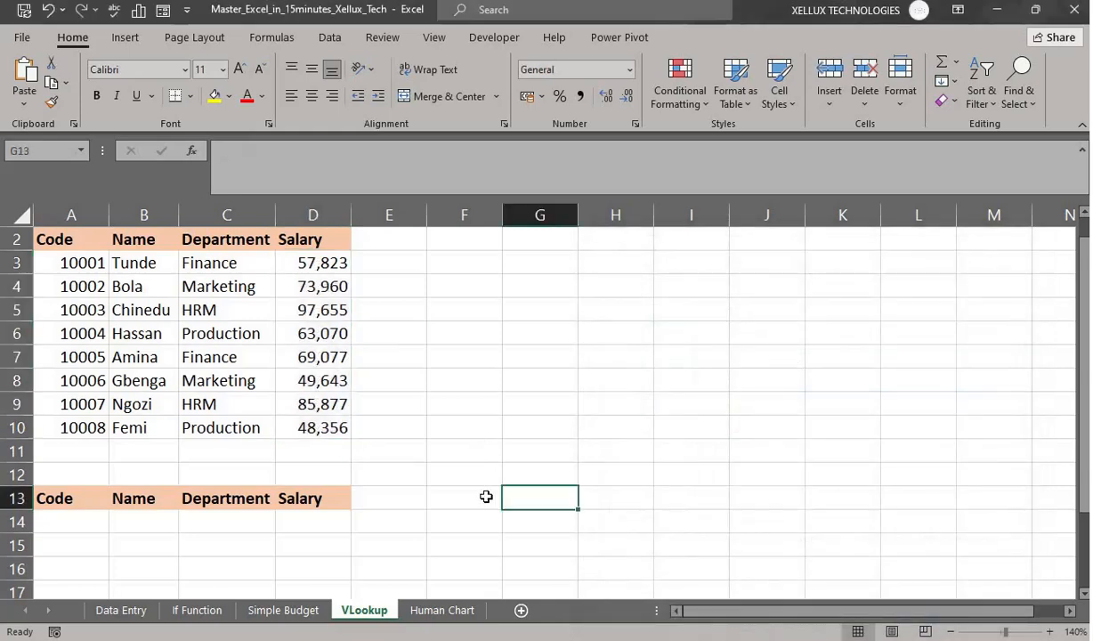
scroll(488, 497, "down", 1)
scroll(486, 497, "up", 2)
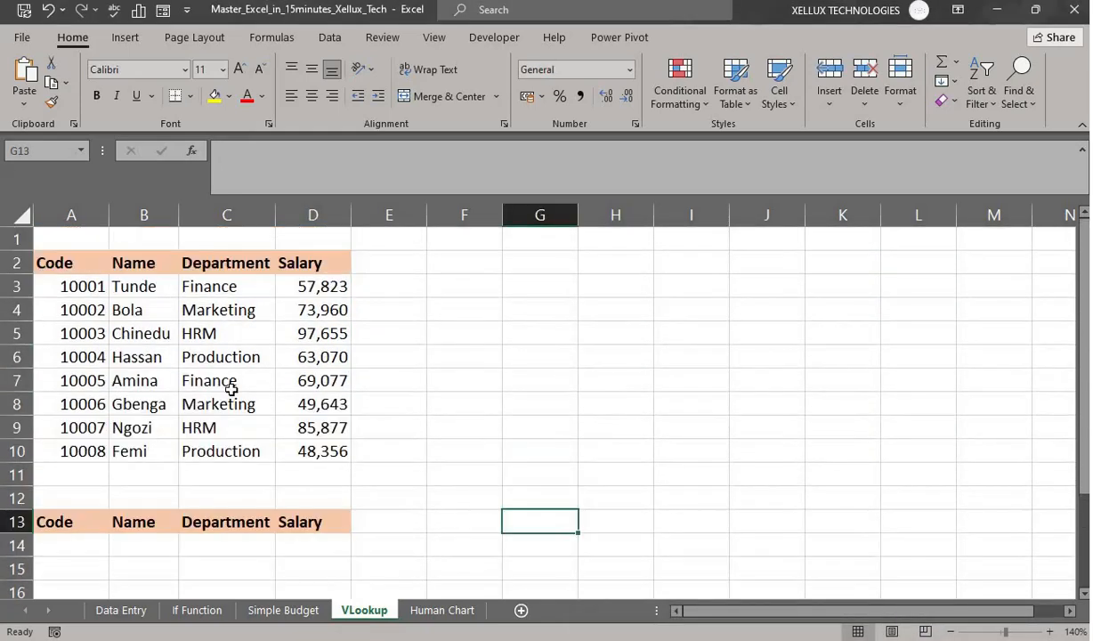
scroll(410, 437, "down", 1)
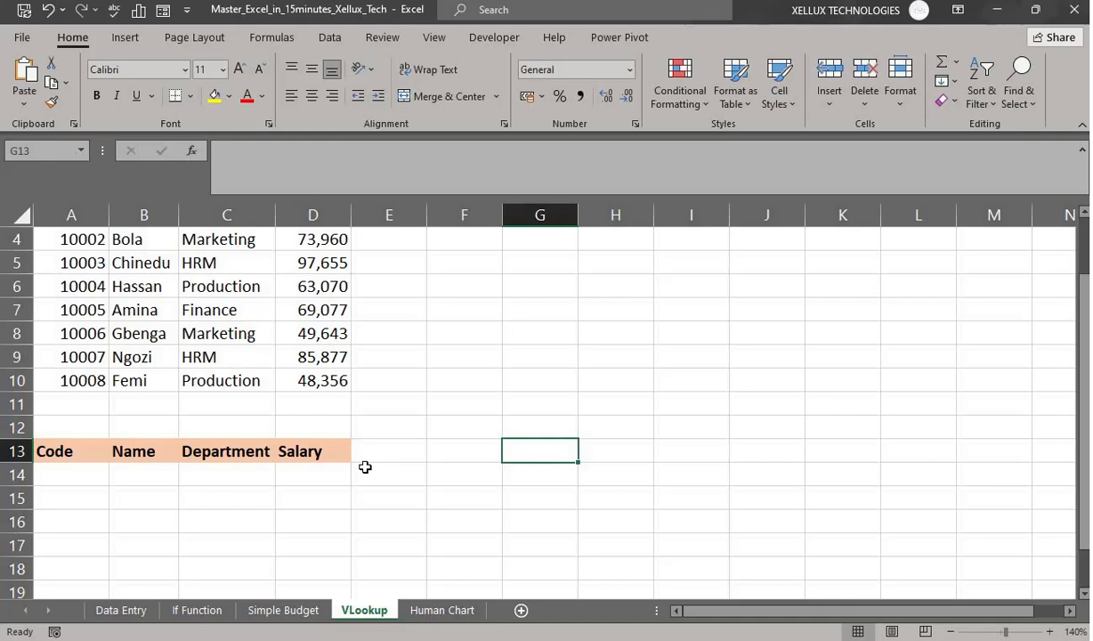
left_click(94, 478)
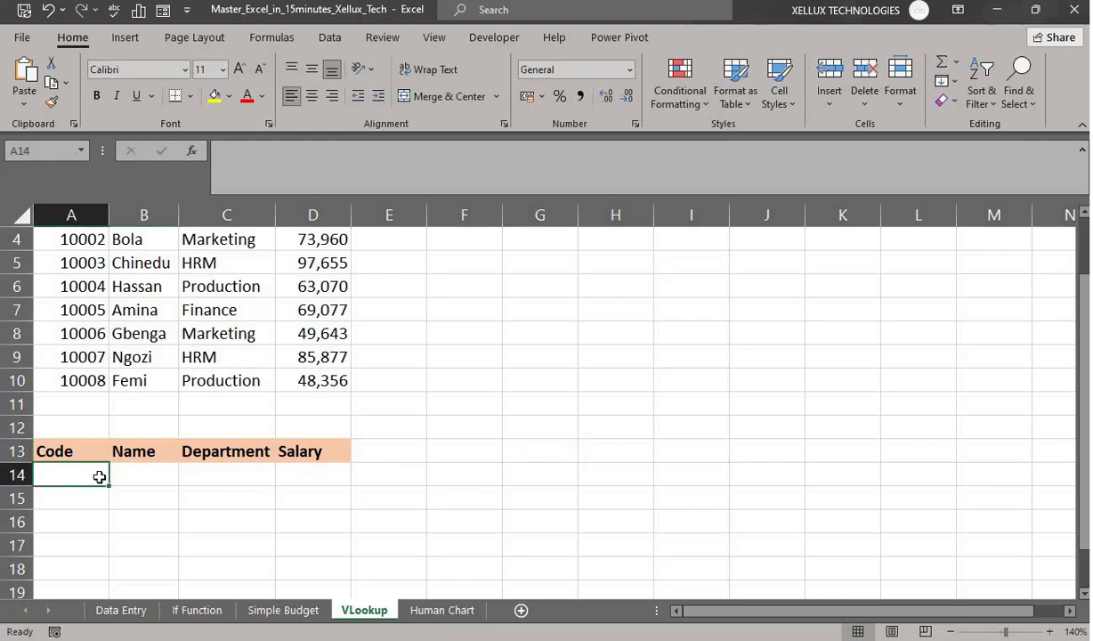
scroll(480, 534, "up", 1)
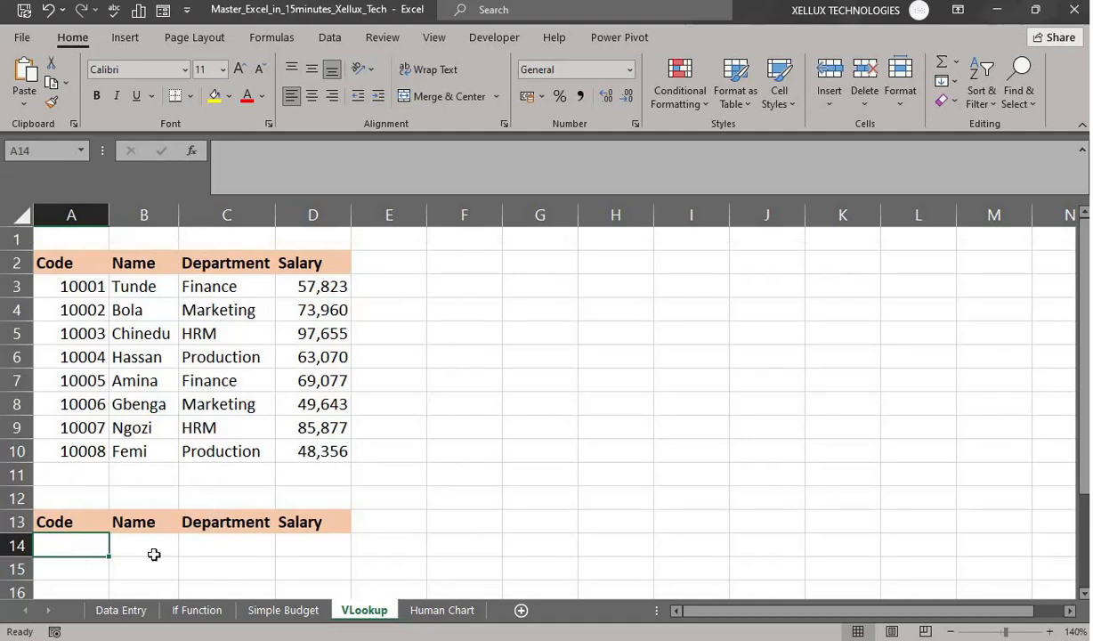
left_click(145, 214)
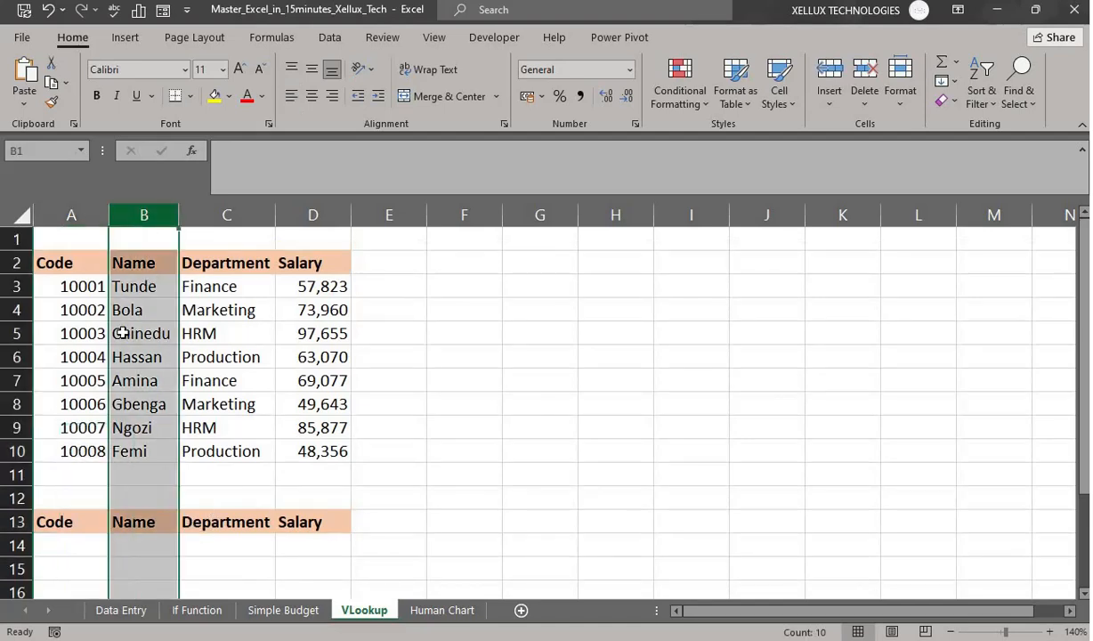
left_click(17, 333)
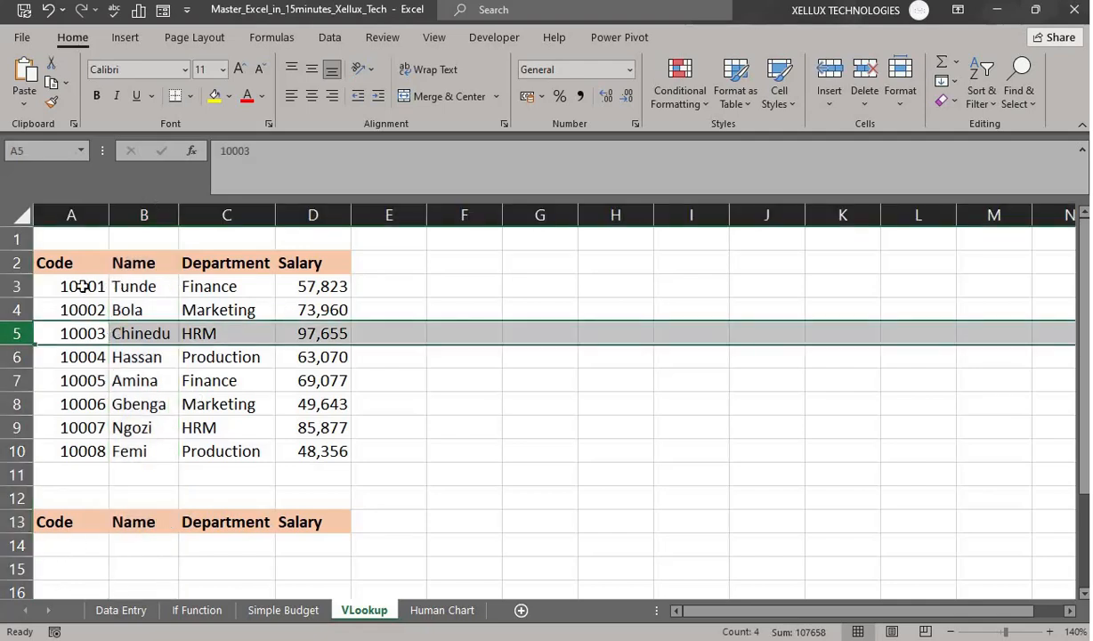
left_click_drag(83, 286, 312, 450)
left_click(140, 546)
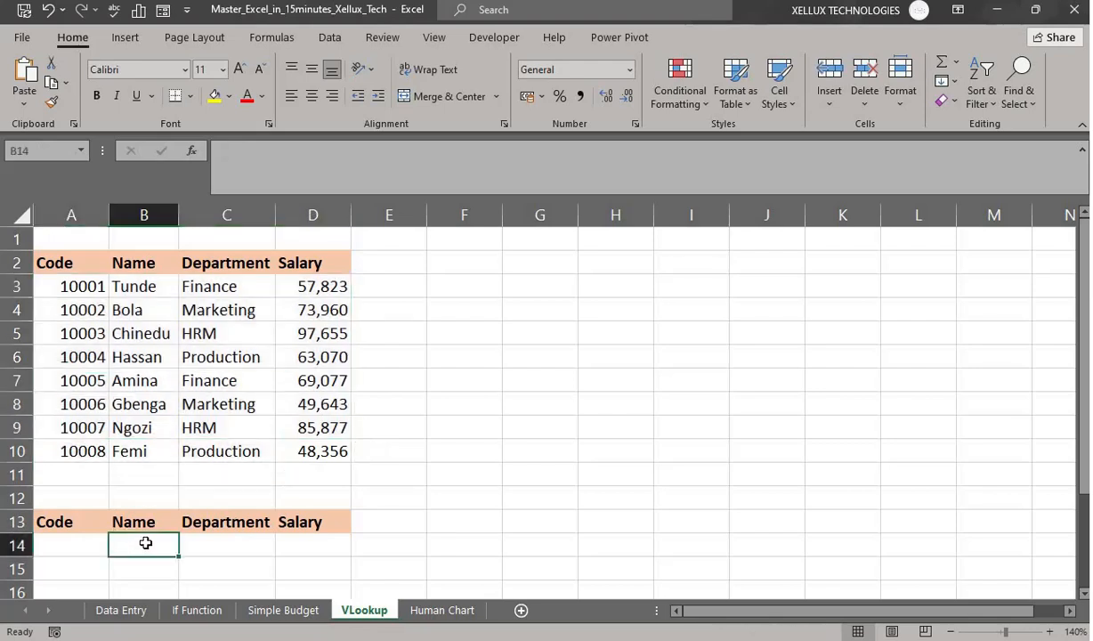
scroll(307, 480, "down", 1)
scroll(98, 537, "up", 1)
scroll(122, 520, "down", 1)
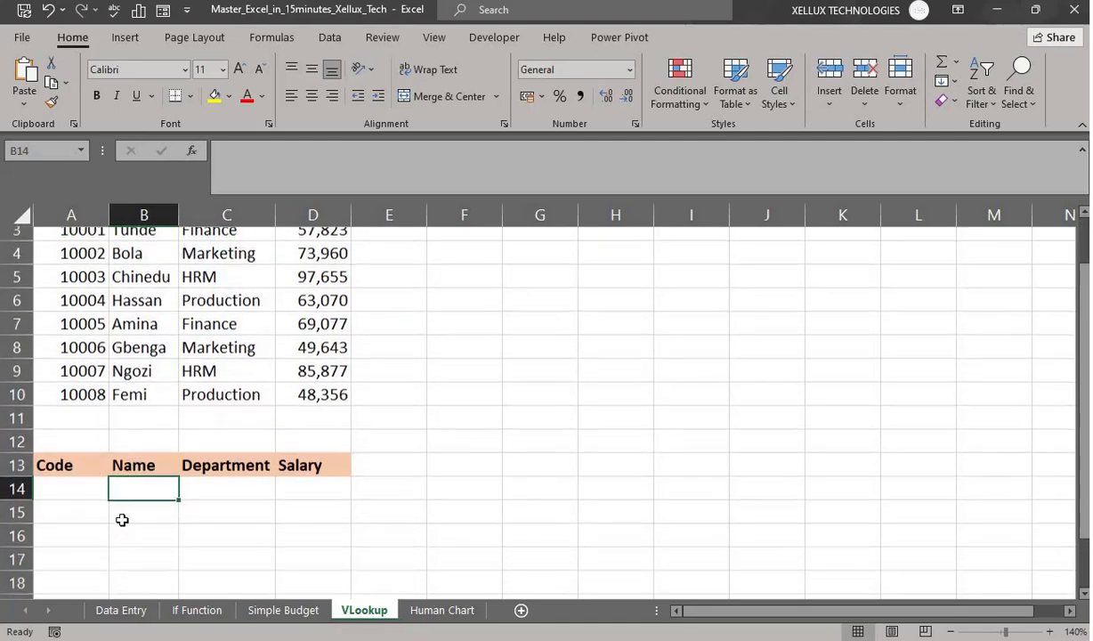
left_click(73, 478)
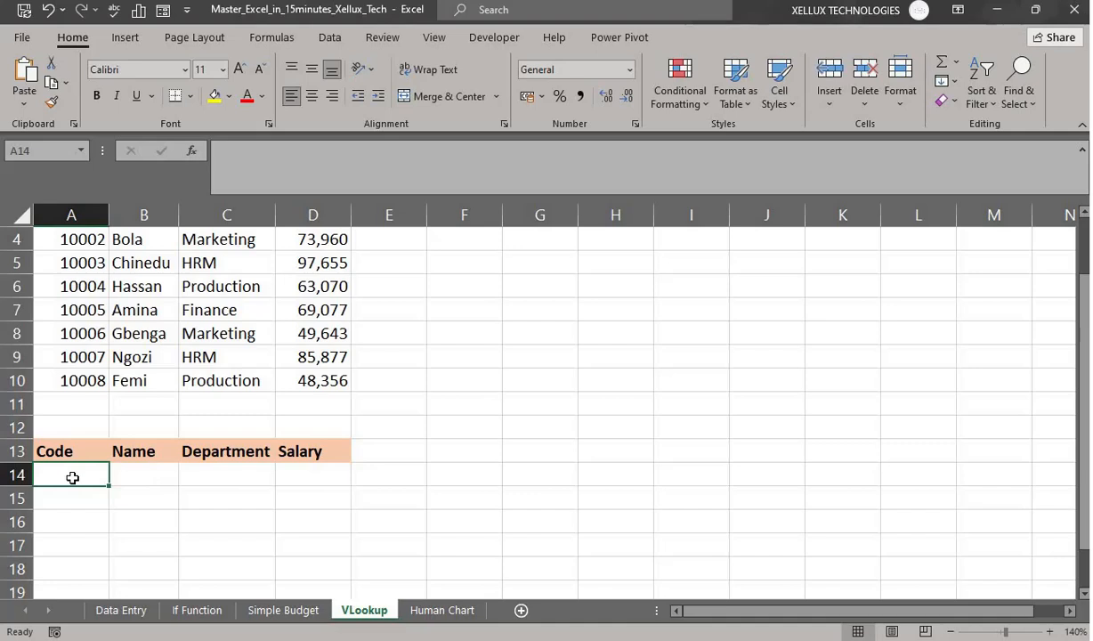
type("1")
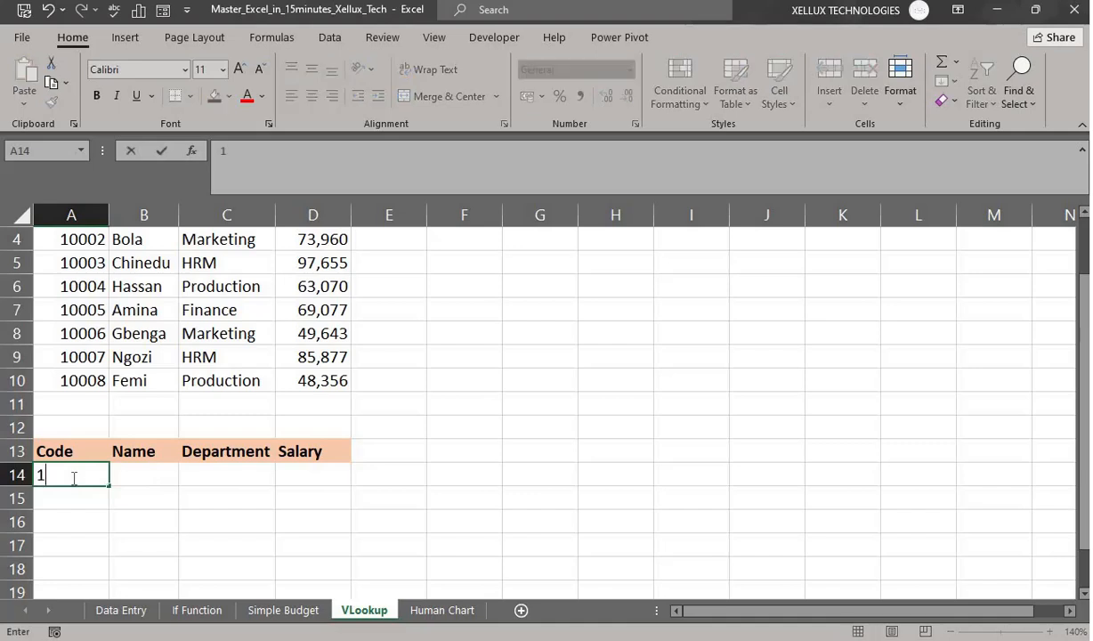
type("0007")
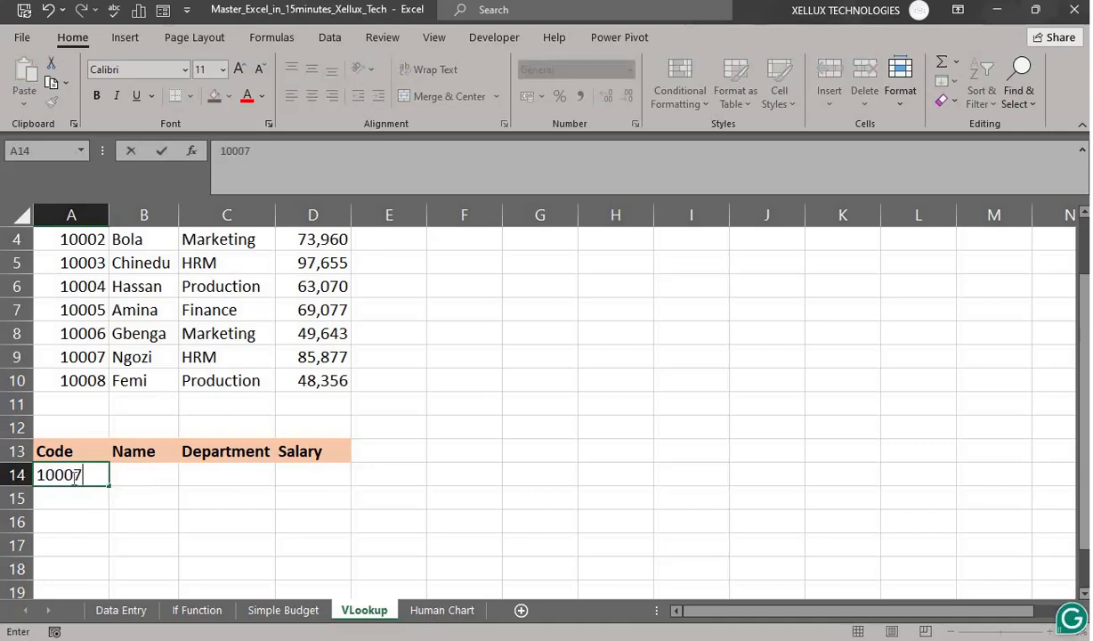
- Commit code 10007 in A14 and enter =VLOOKUP(A14,A3:D10,2,0) in B14 to return the name
key("Return")
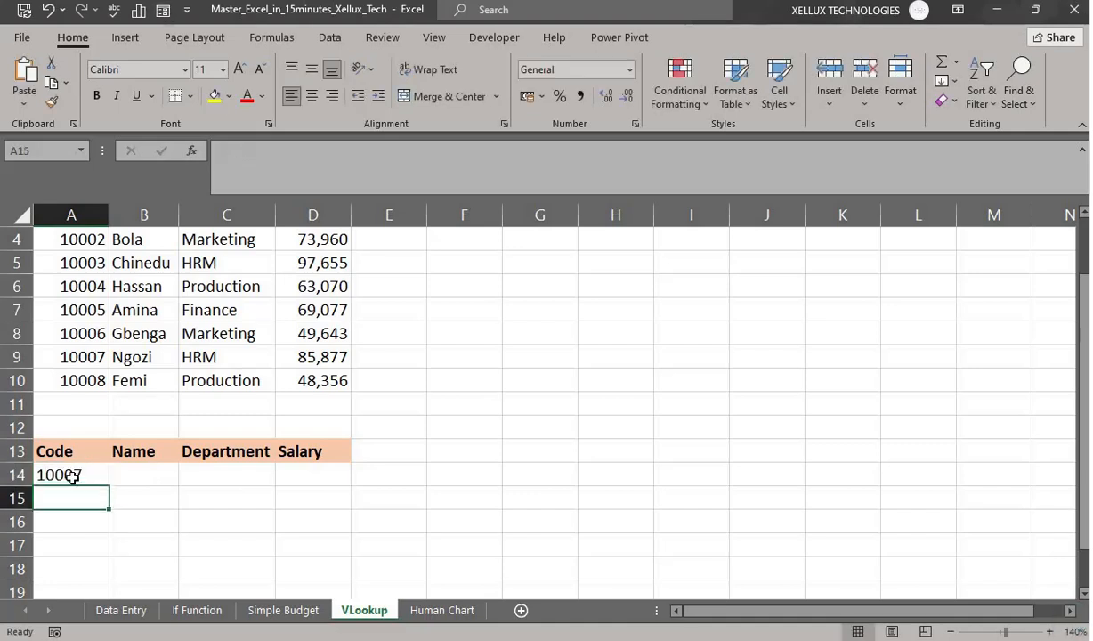
left_click(129, 473)
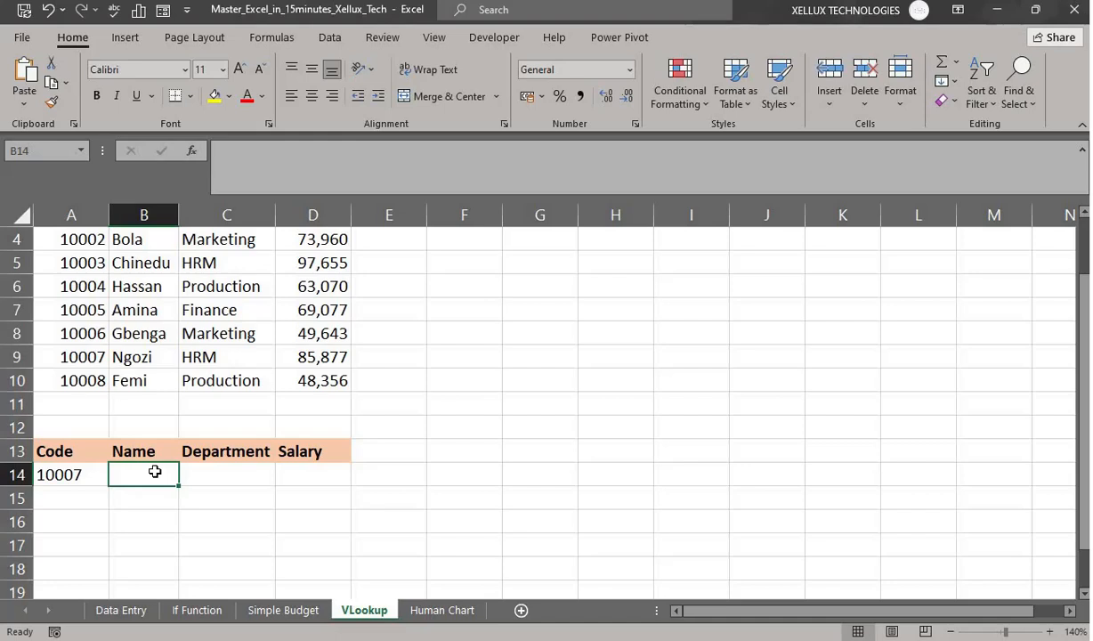
type("=vlo")
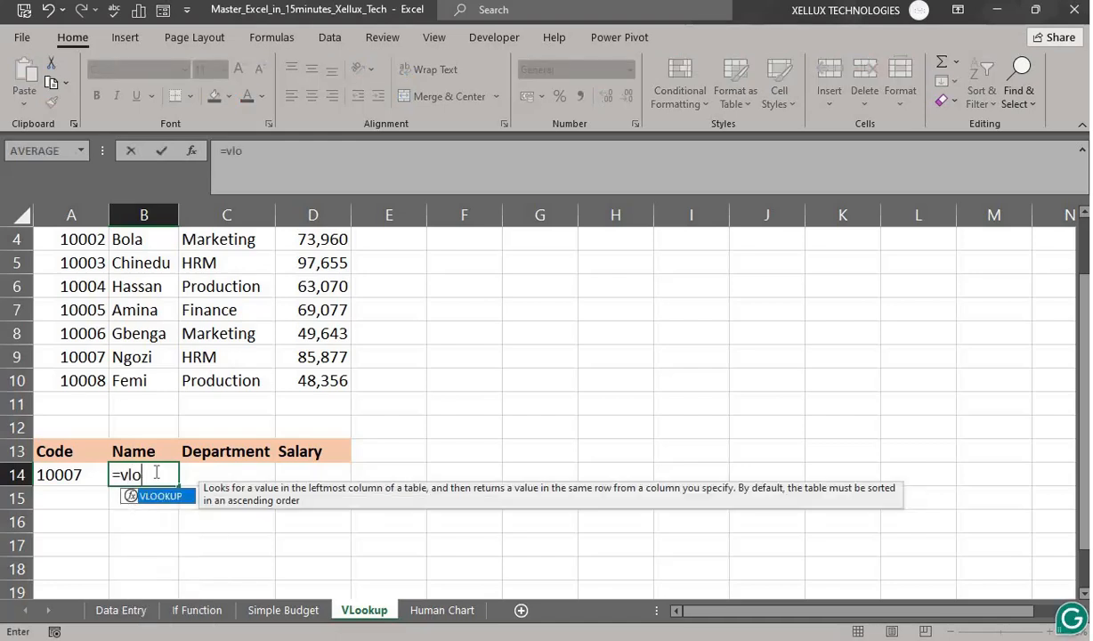
key("Tab")
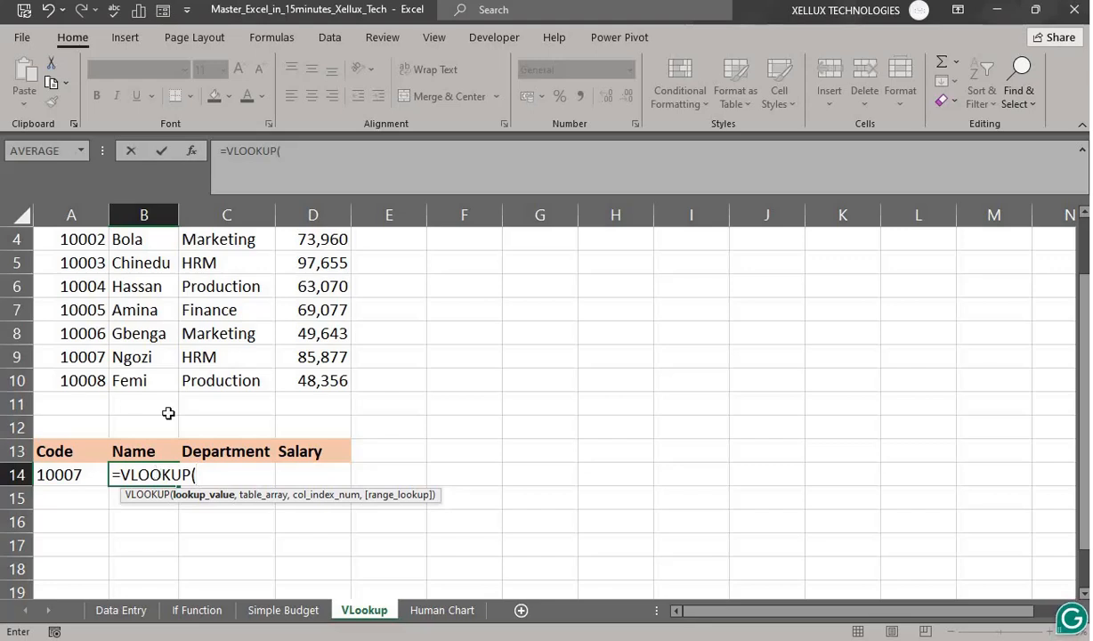
left_click(62, 474)
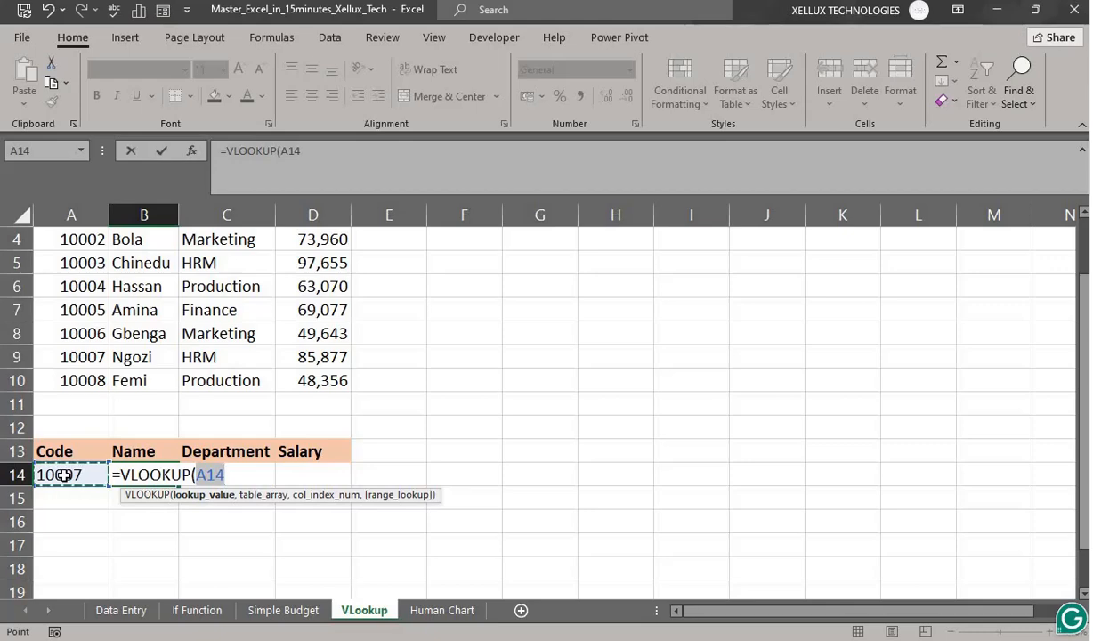
scroll(80, 442, "up", 1)
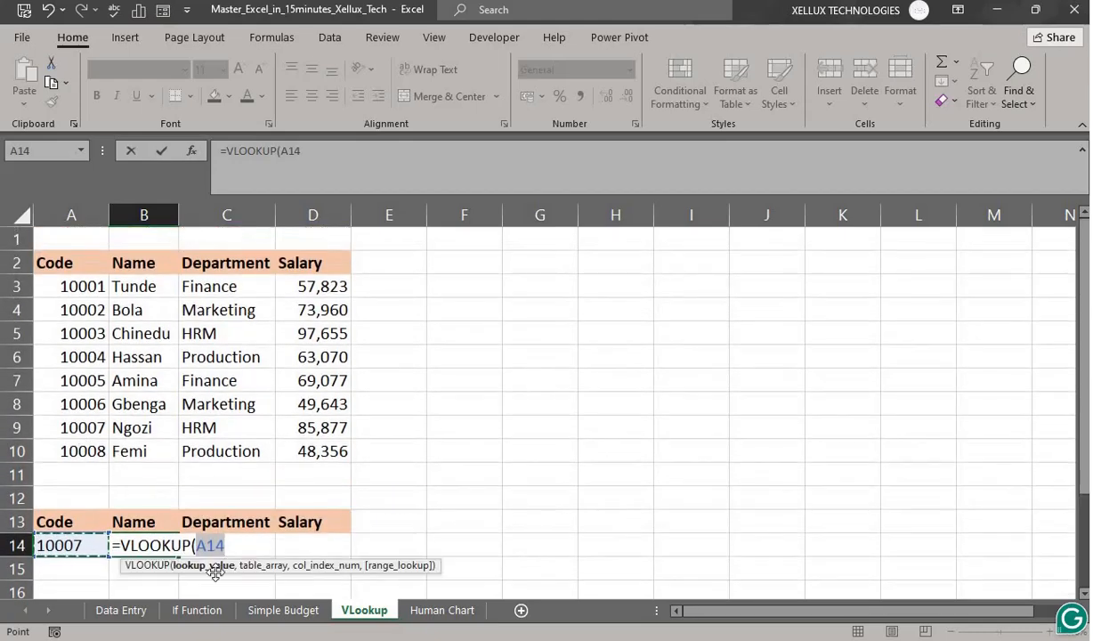
type(",")
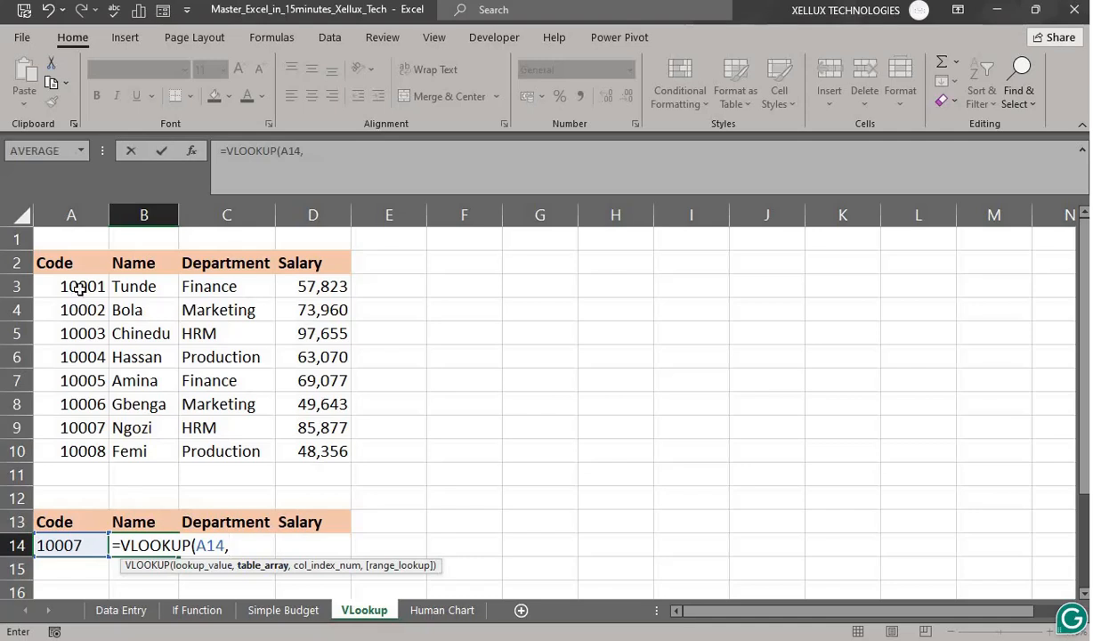
left_click_drag(80, 287, 307, 443)
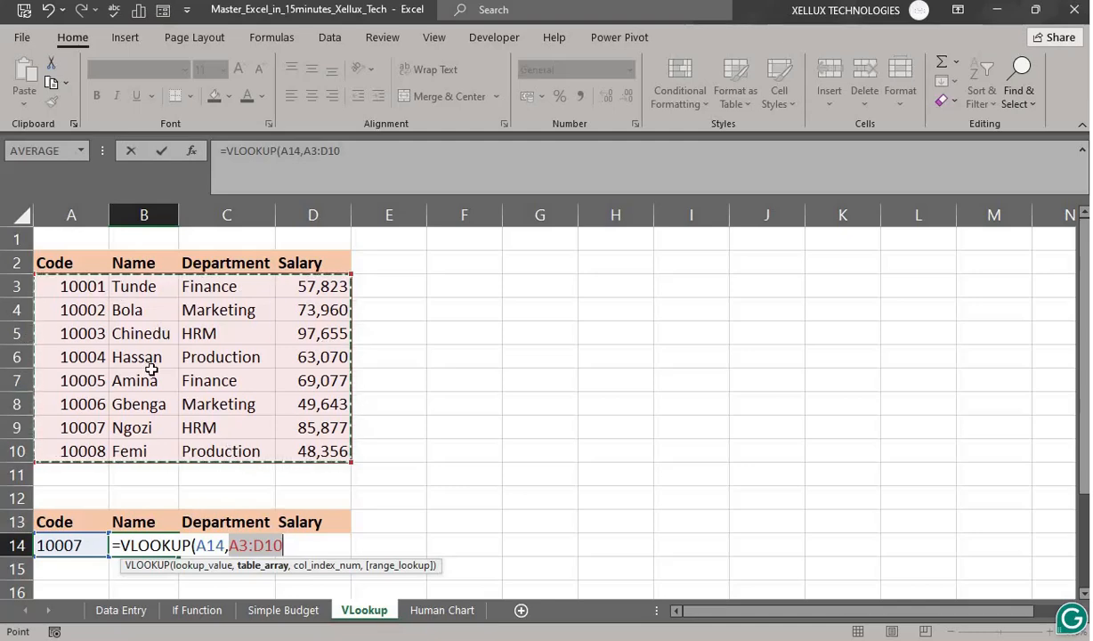
type(",2")
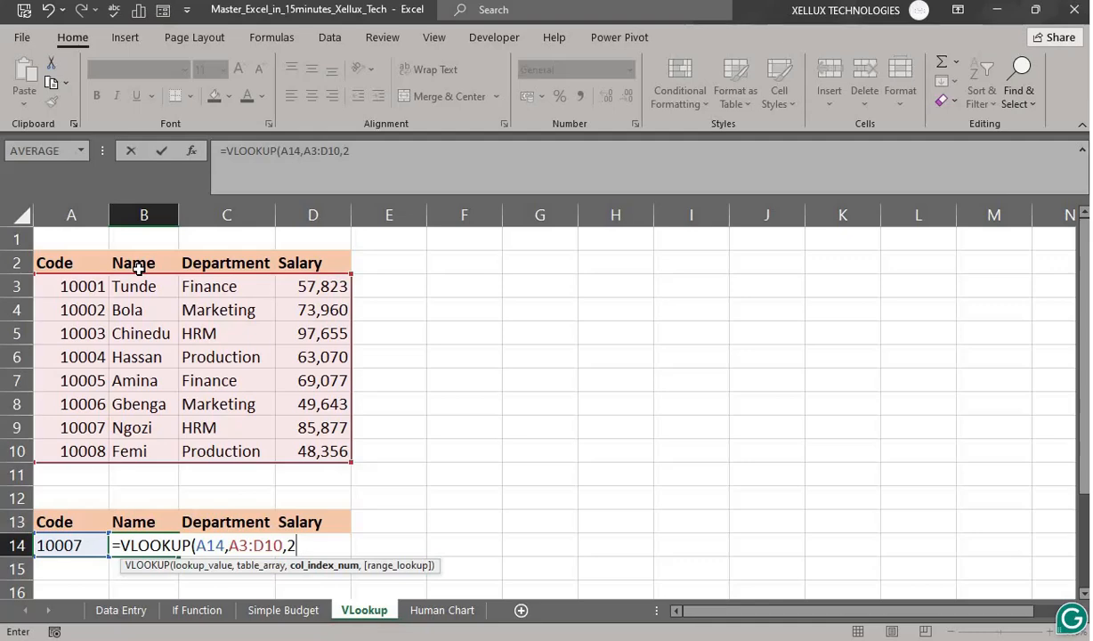
type(",")
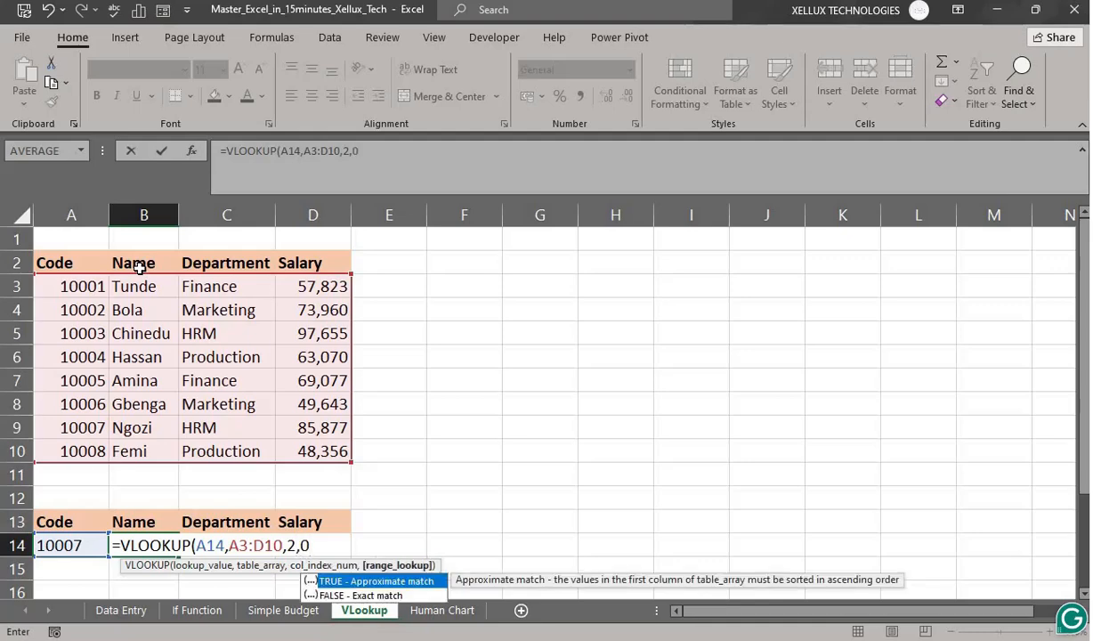
type("0)")
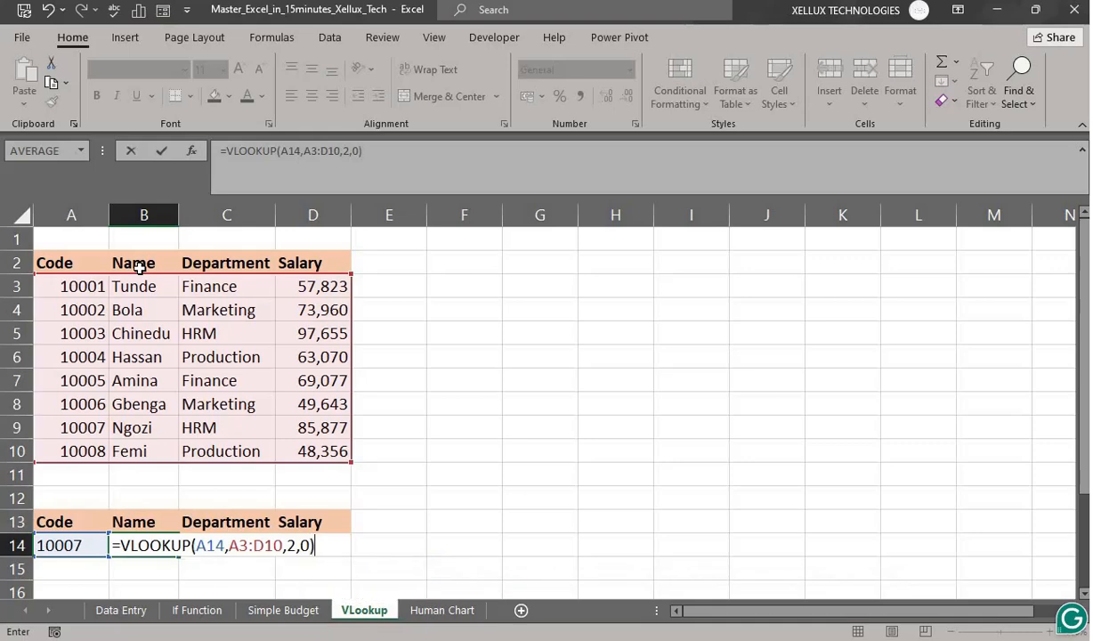
key("Return")
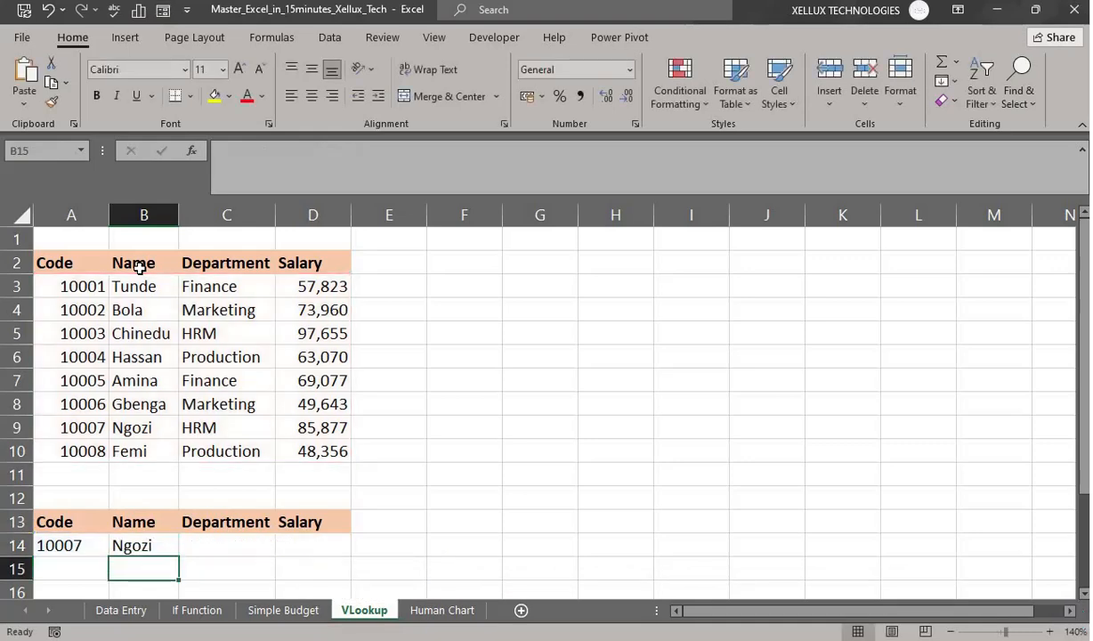
left_click(132, 550)
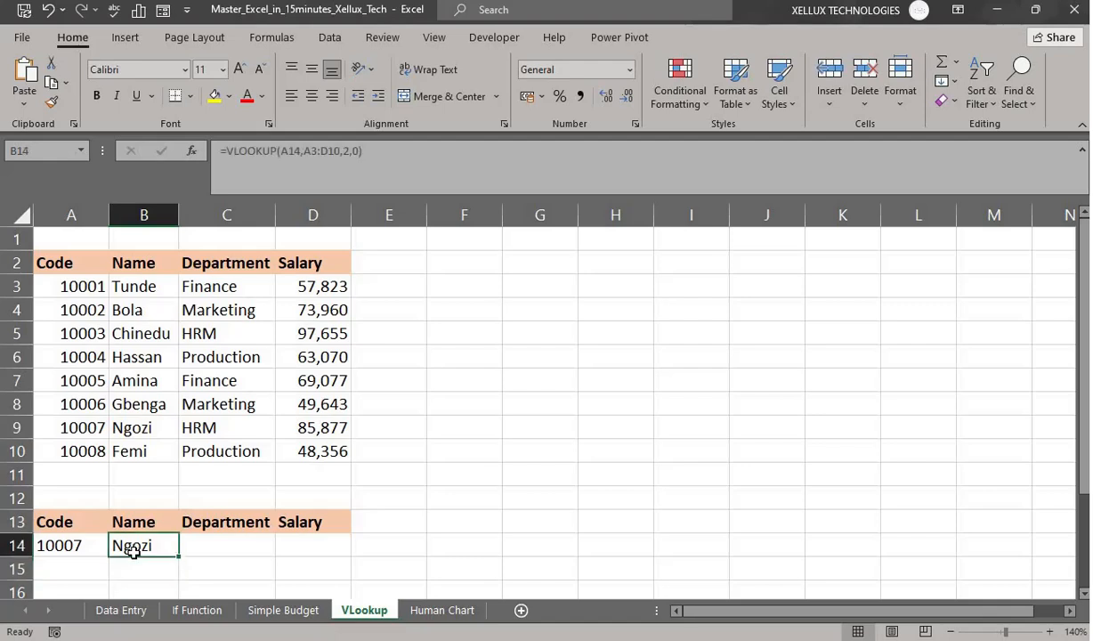
- Enter =VLOOKUP(A14,A3:D10,3,0) in C14 to return the department
left_click(217, 550)
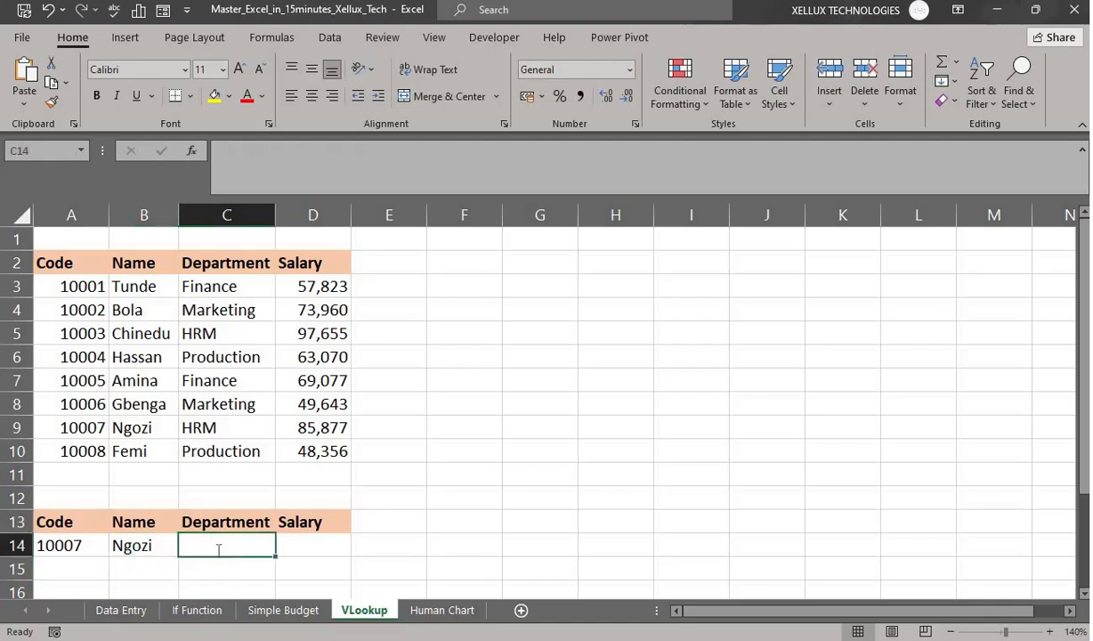
type("=vloo")
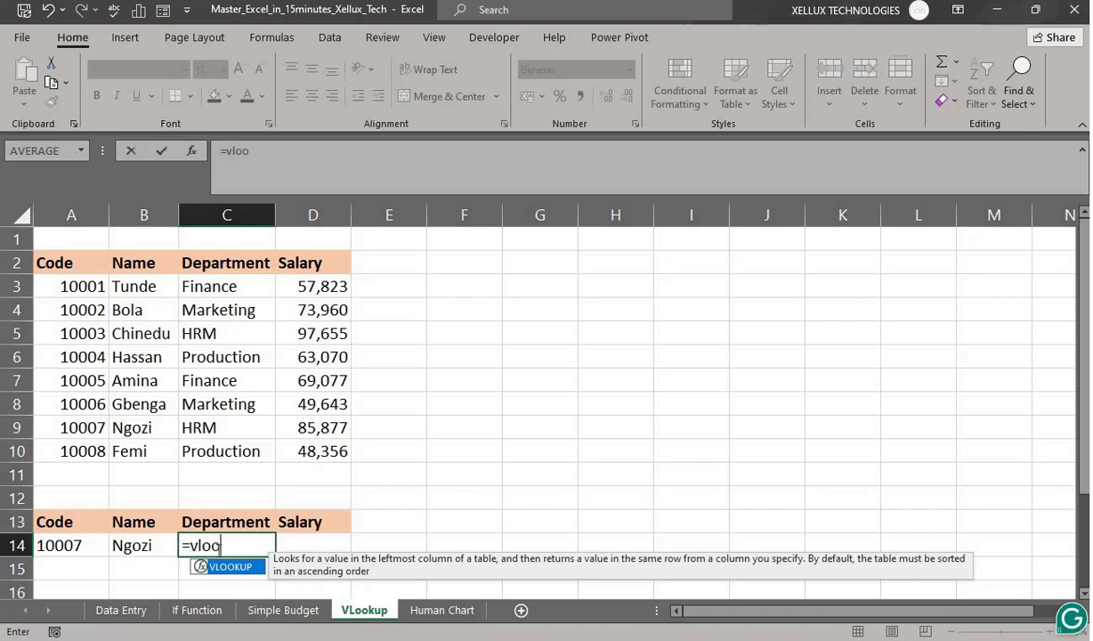
key("Tab")
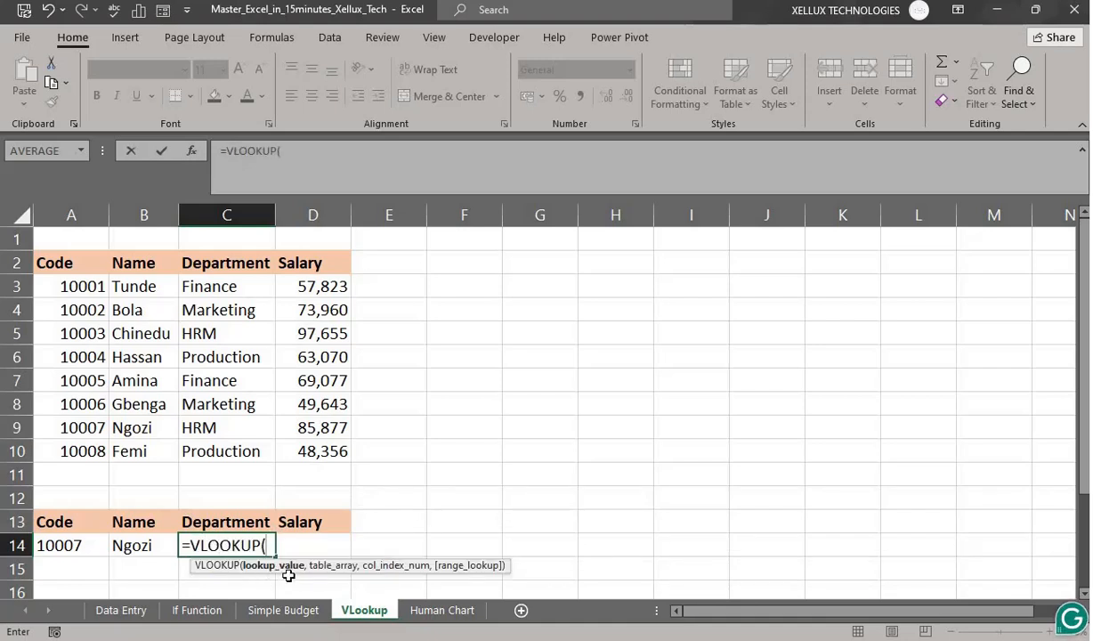
left_click(62, 548)
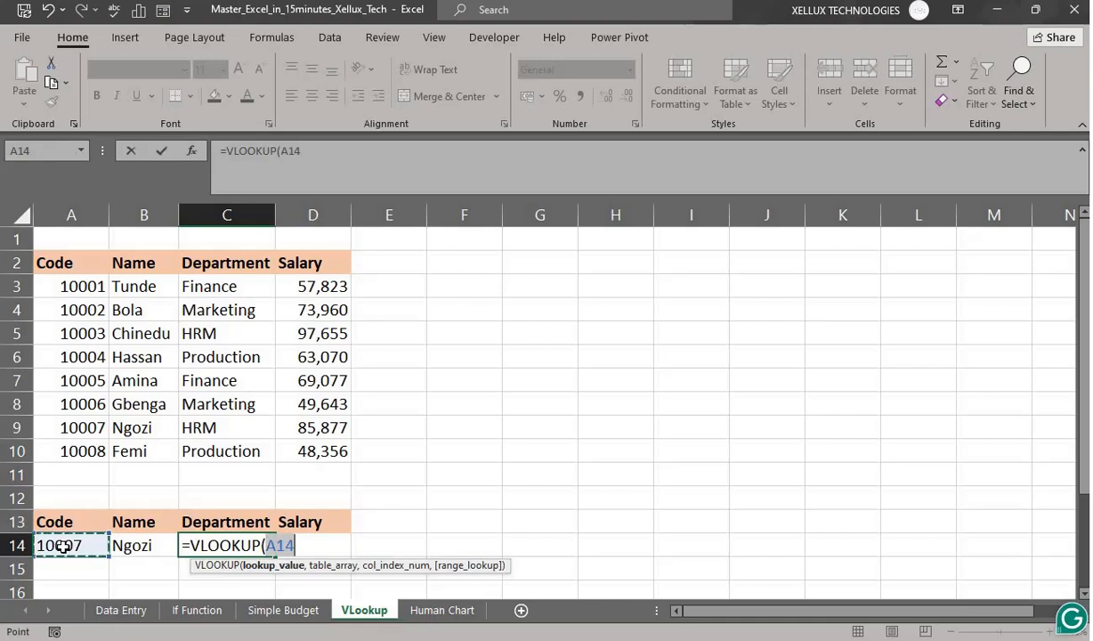
type(",")
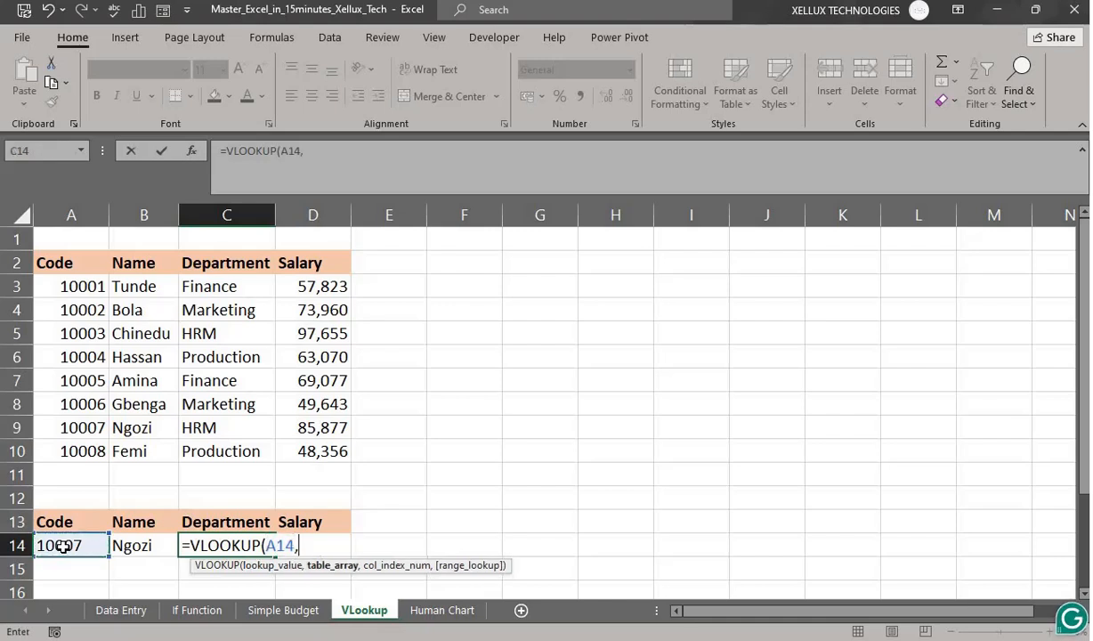
left_click_drag(57, 281, 285, 444)
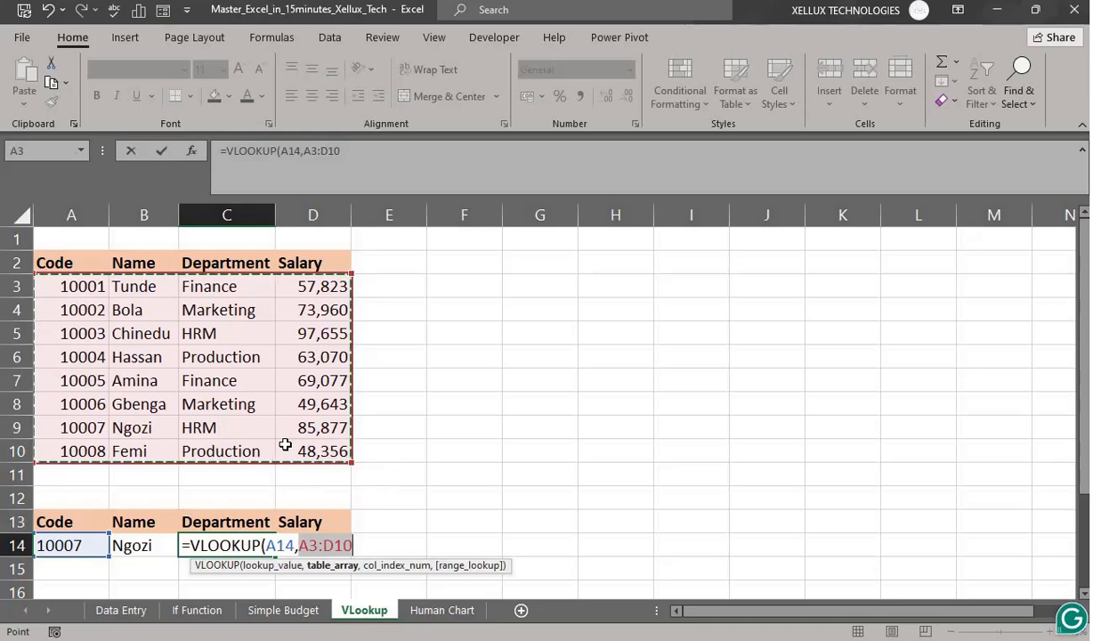
type(",")
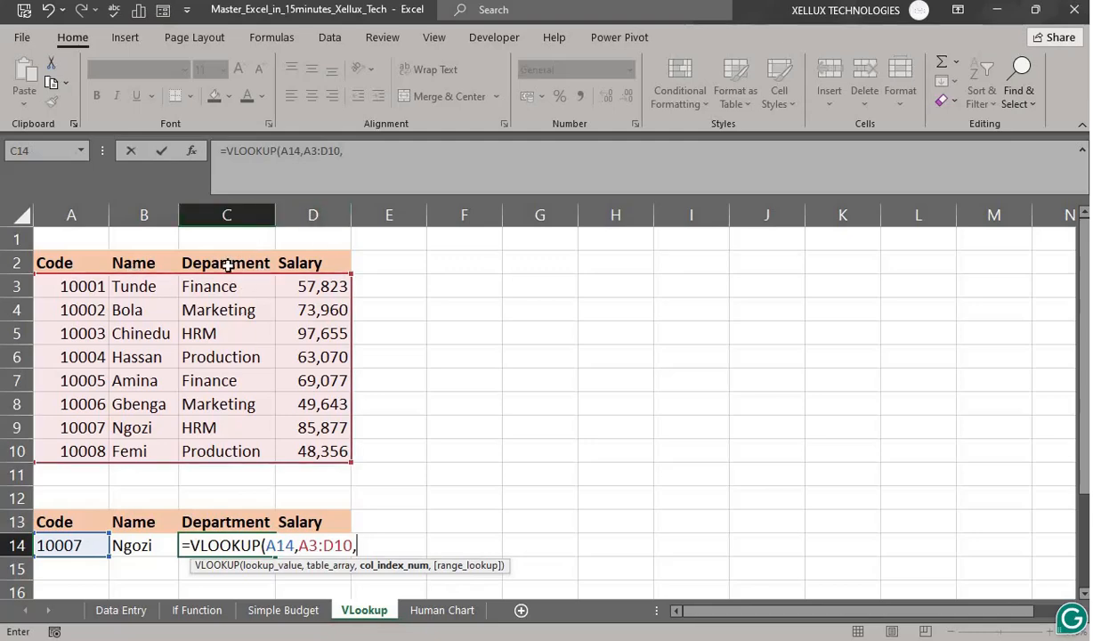
type(",0")
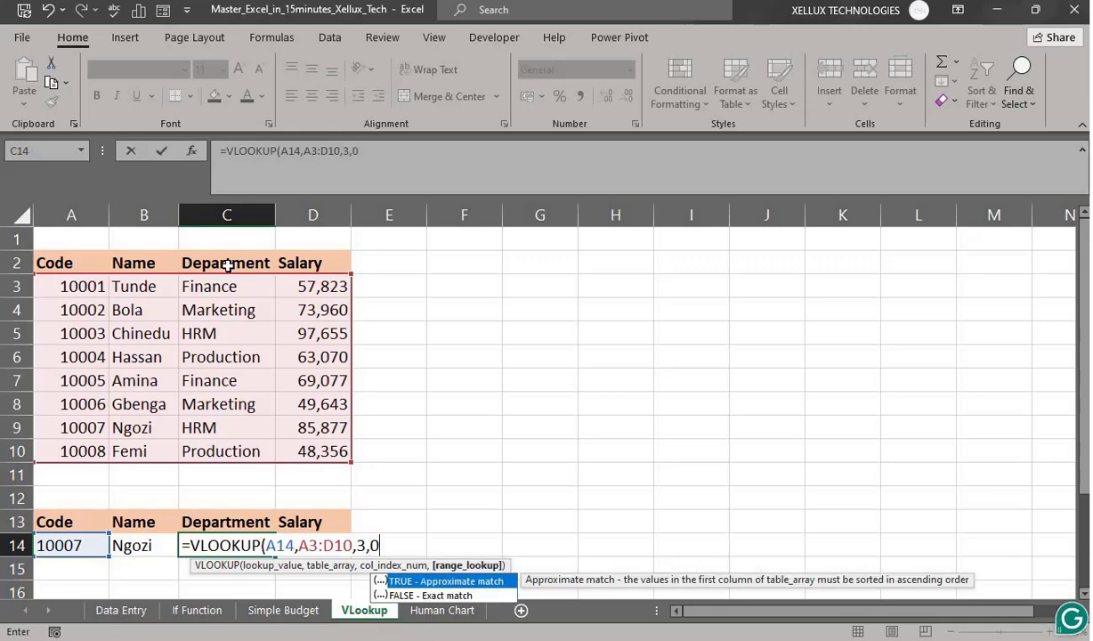
key("Return")
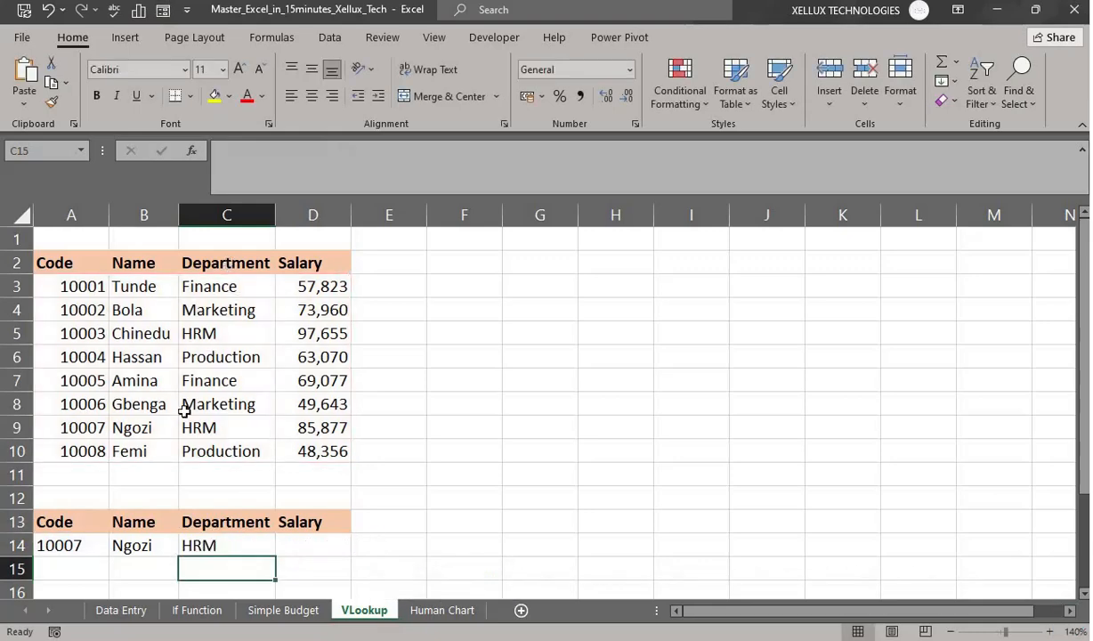
- Verify C14's HRM result against the department for code 10007 in row 9
left_click(220, 546)
left_click(198, 331)
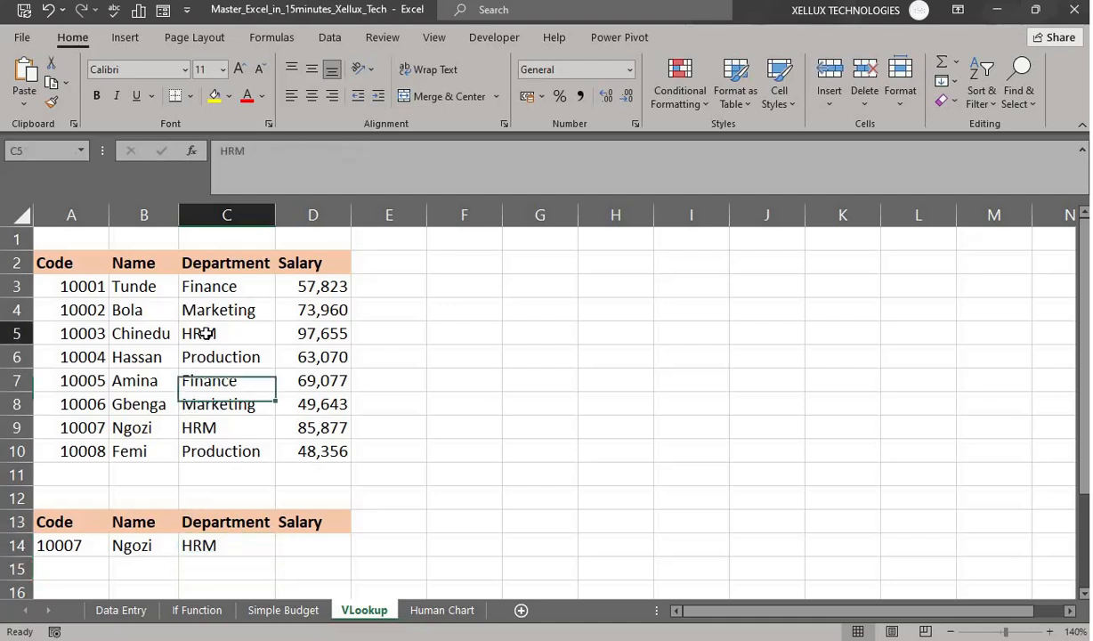
left_click(214, 425)
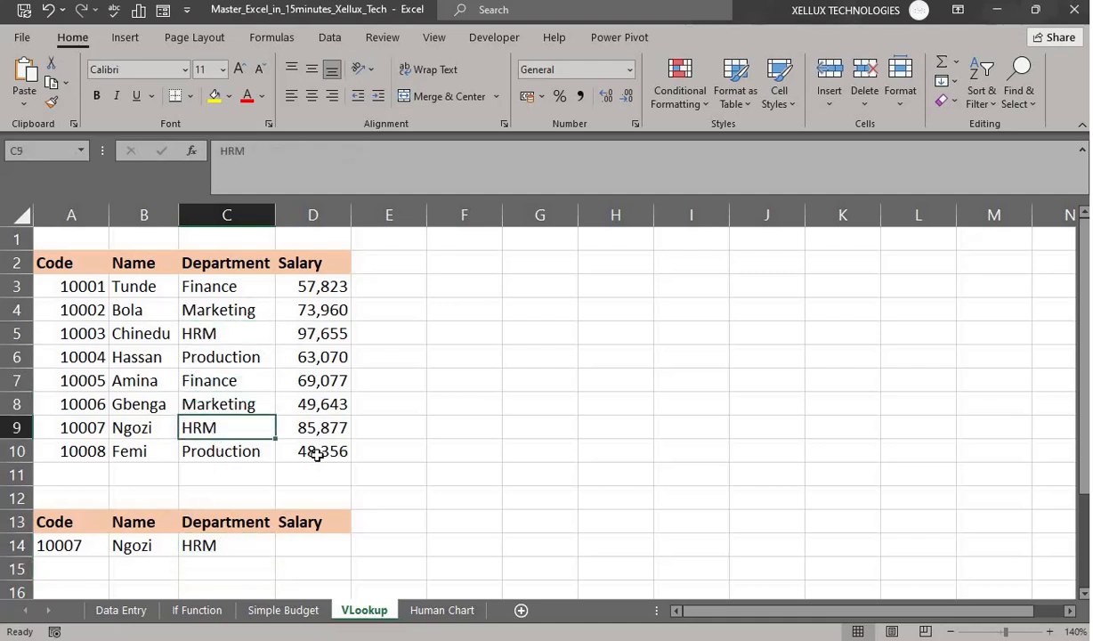
left_click(330, 430)
- Enter =VLOOKUP(A14,A3:D10,4,0) in D14, returning salary 85877, then clear D14
left_click(293, 545)
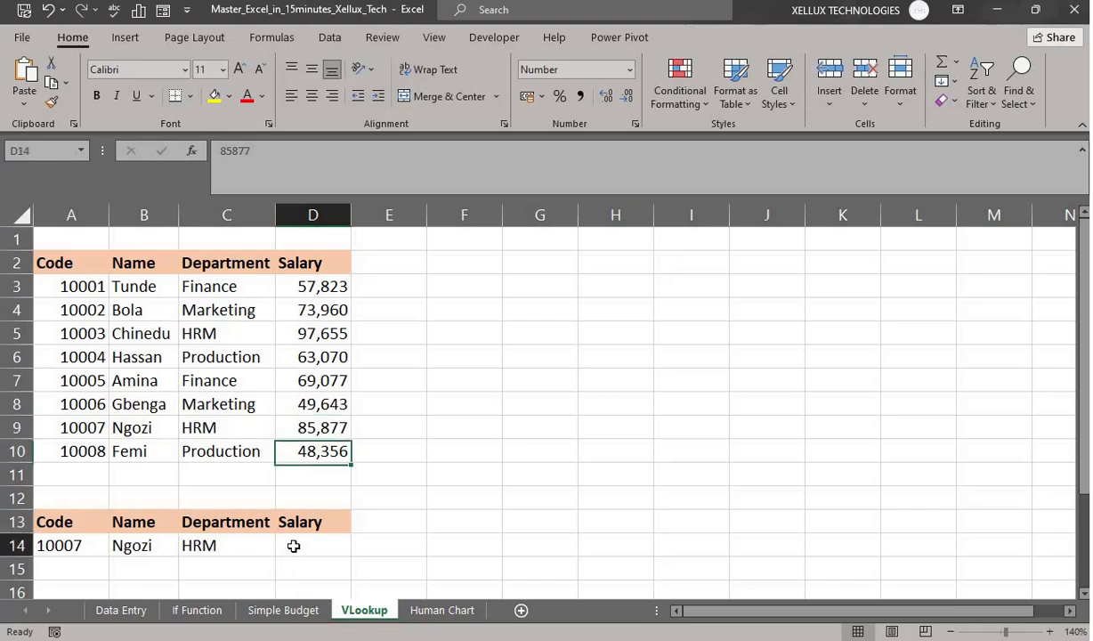
type("=vl")
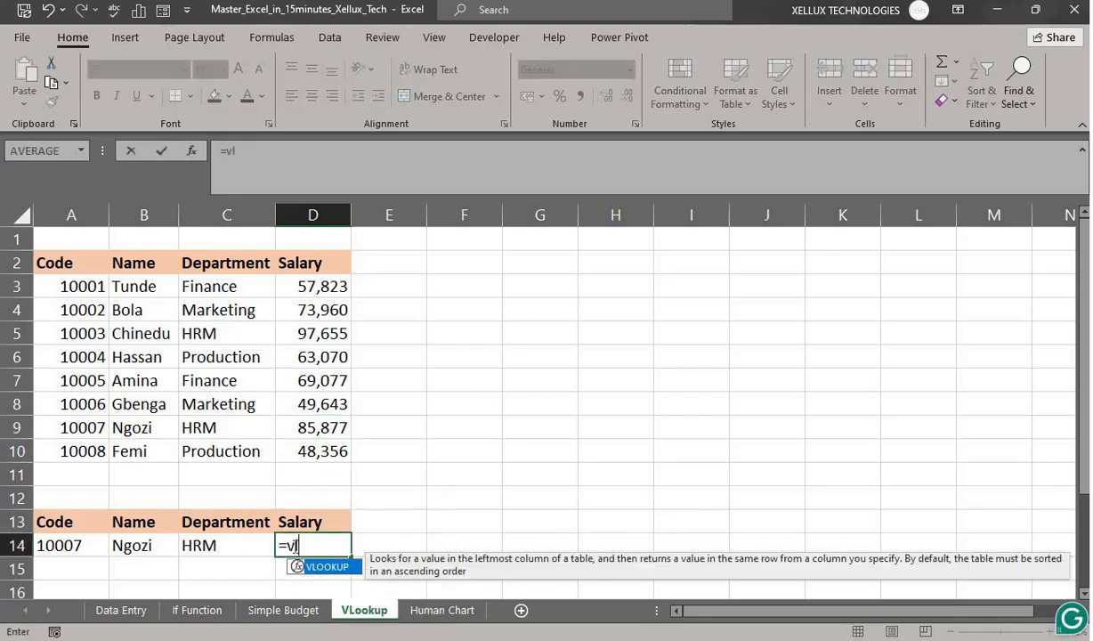
key("Tab")
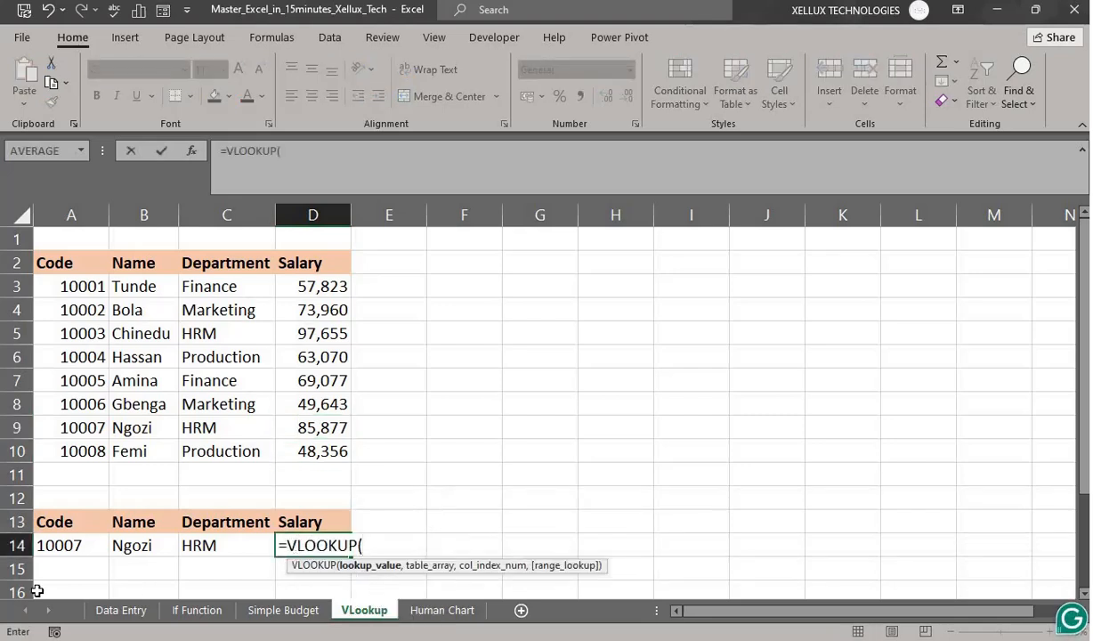
left_click(60, 551)
type(",")
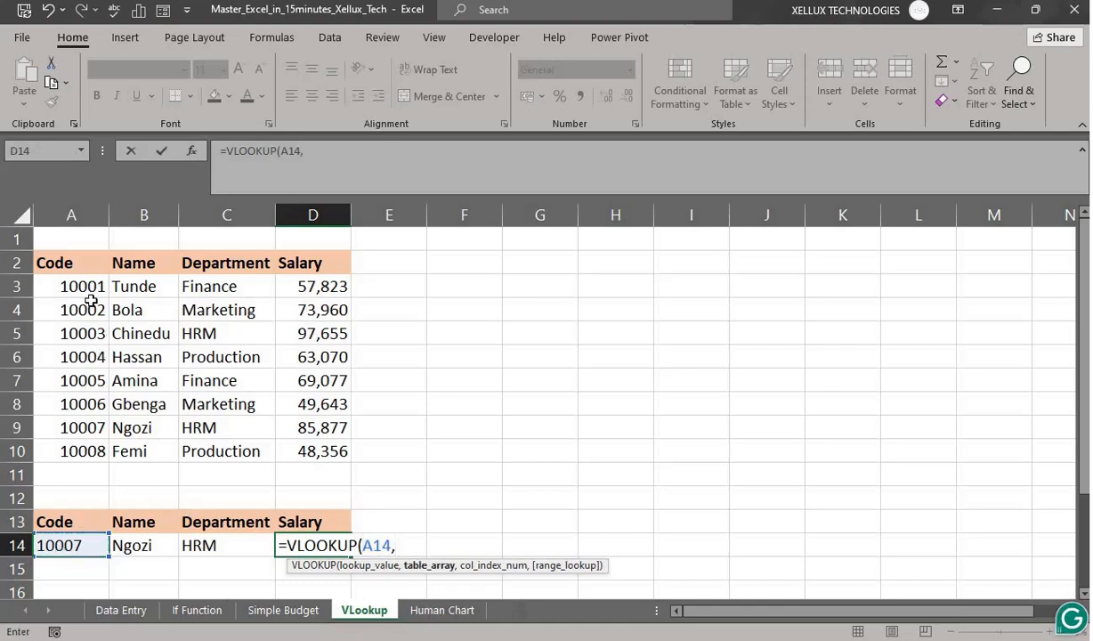
left_click_drag(87, 287, 305, 450)
type(",")
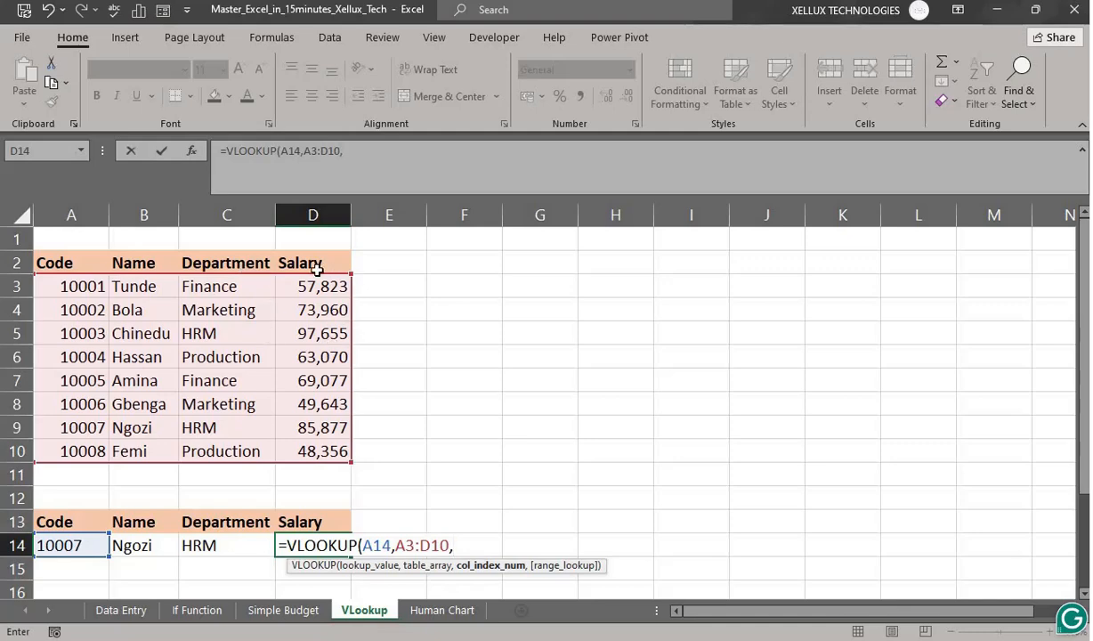
type("4,")
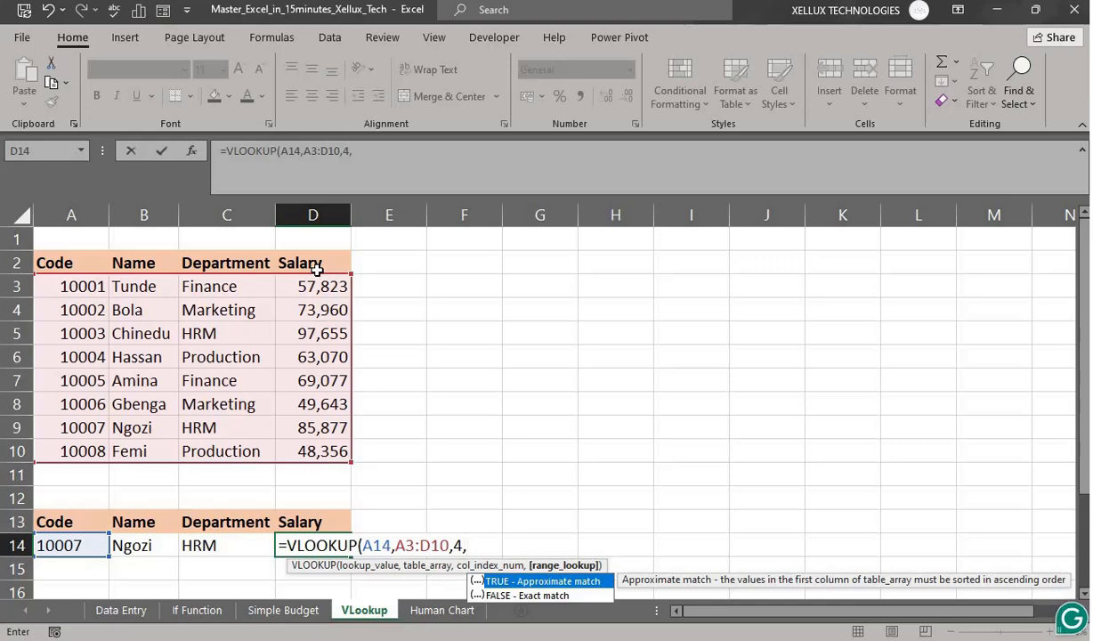
type("0")
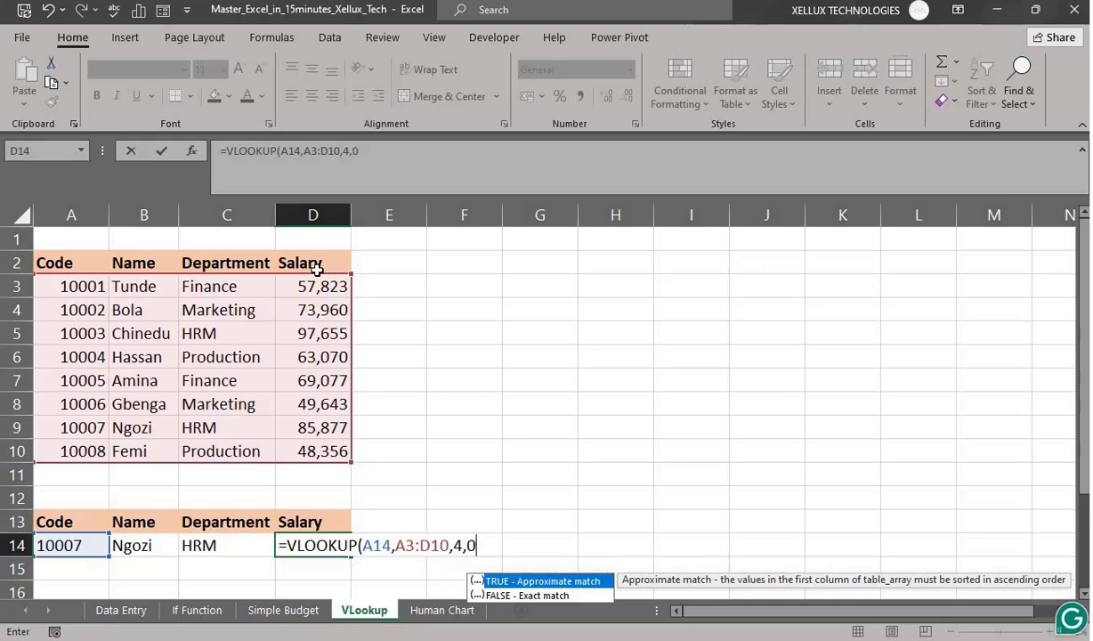
key("Return")
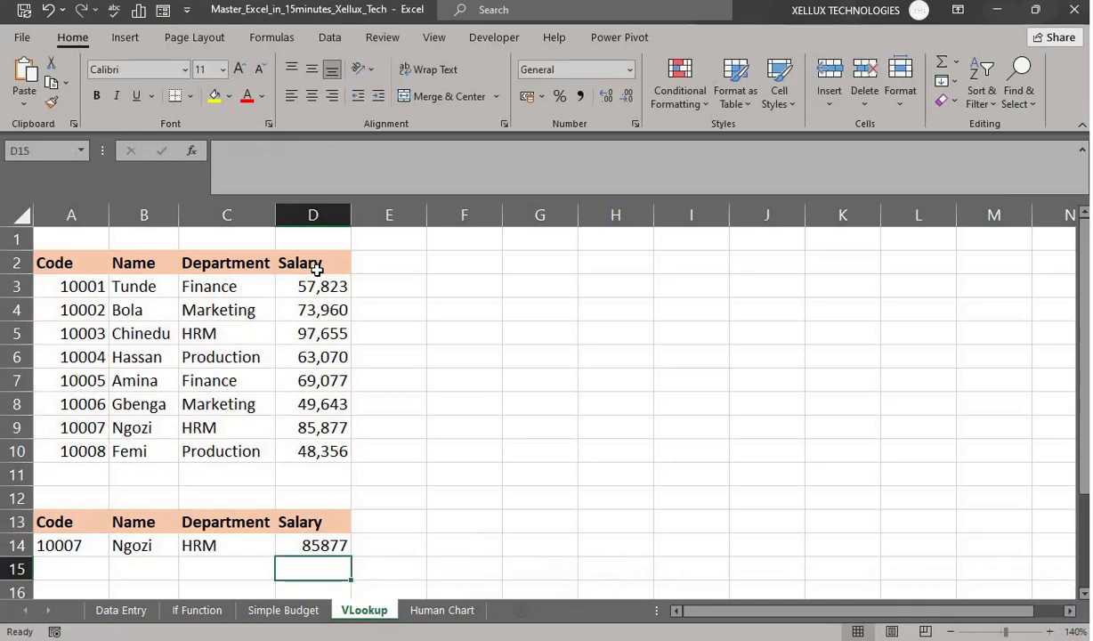
left_click(320, 546)
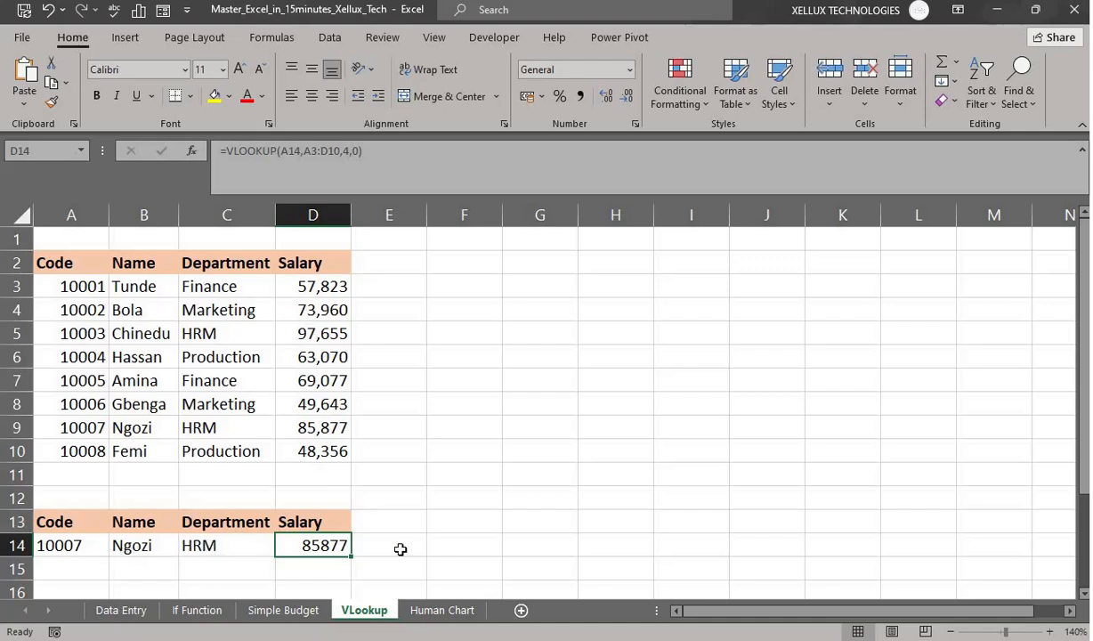
key("Delete")
- Clear C14 and copy B14's Name lookup across into C14:D14
key("Left")
key("Delete")
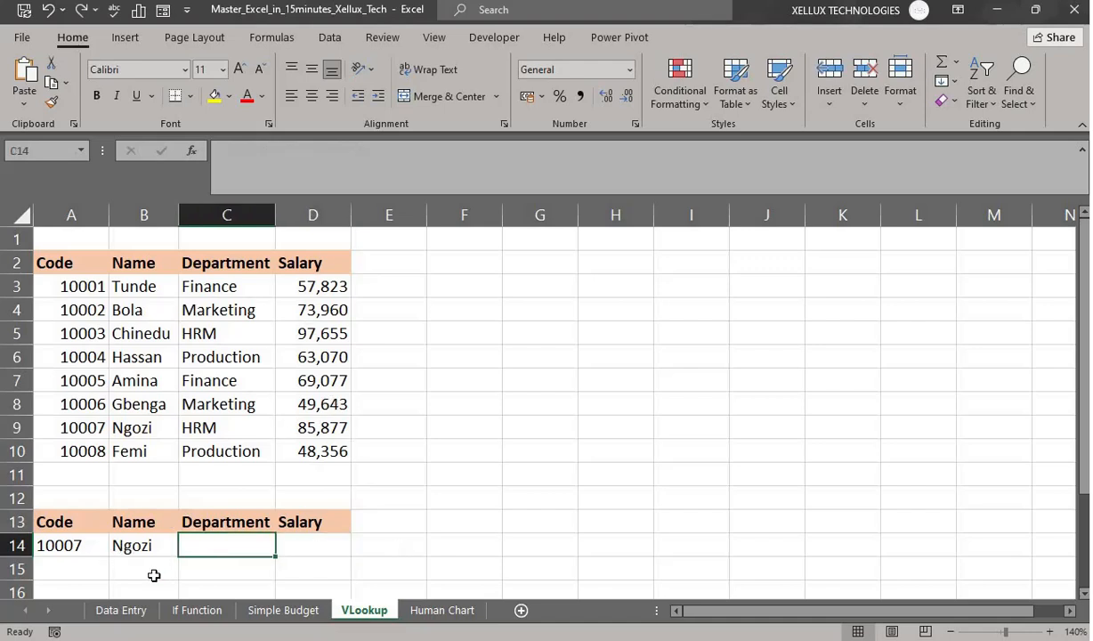
left_click(132, 547)
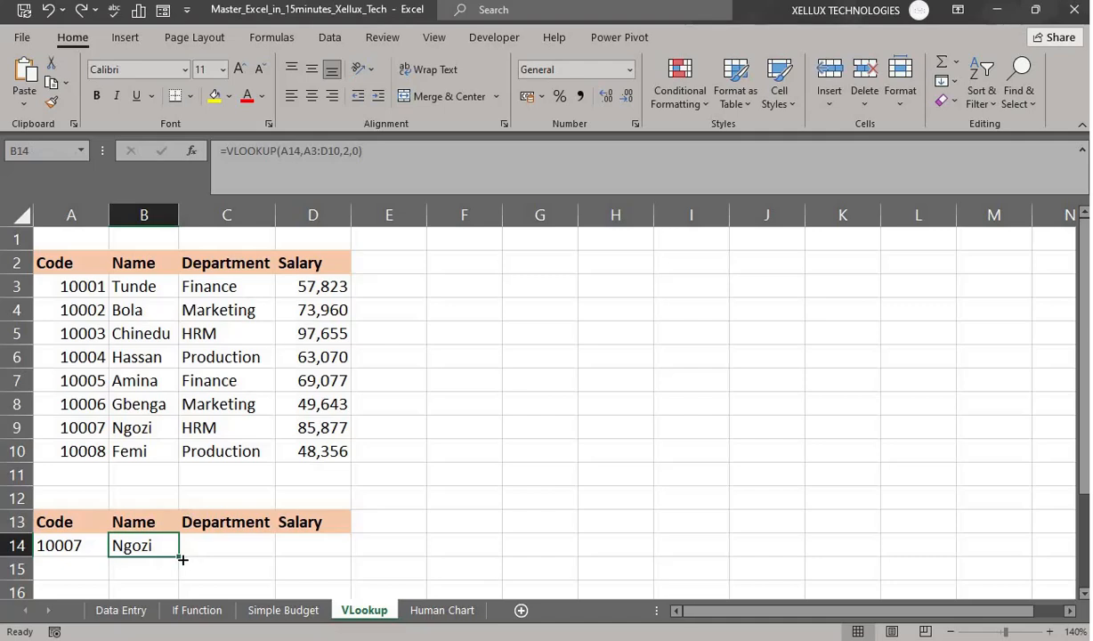
left_click_drag(181, 558, 328, 591)
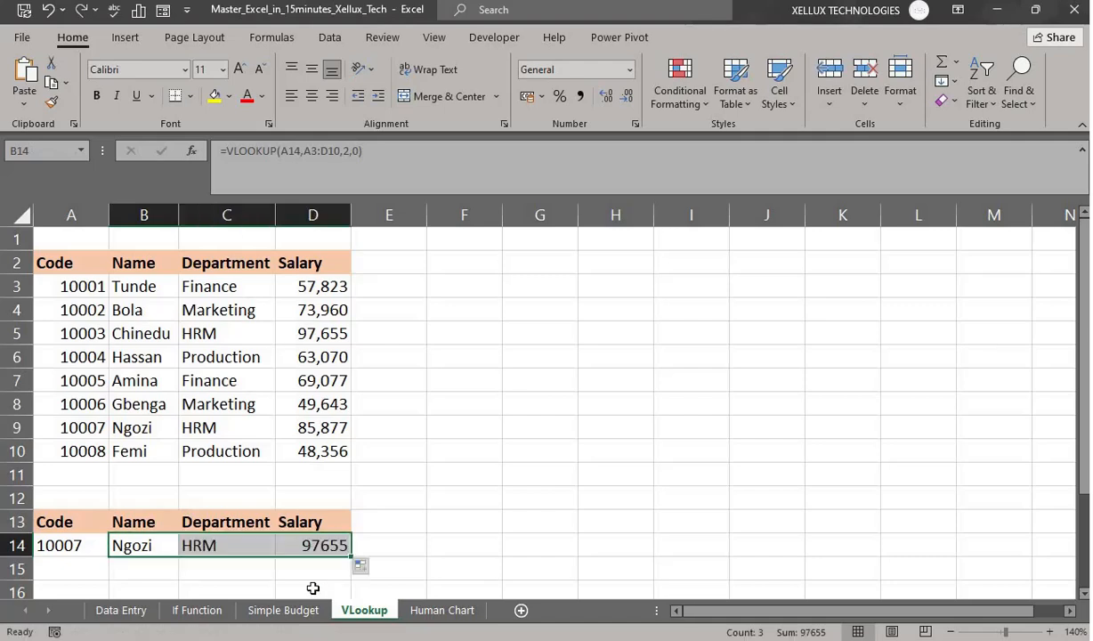
- Verify the copied lookups show HRM and 97655 against row 9 of the table
left_click(214, 545)
left_click(209, 335)
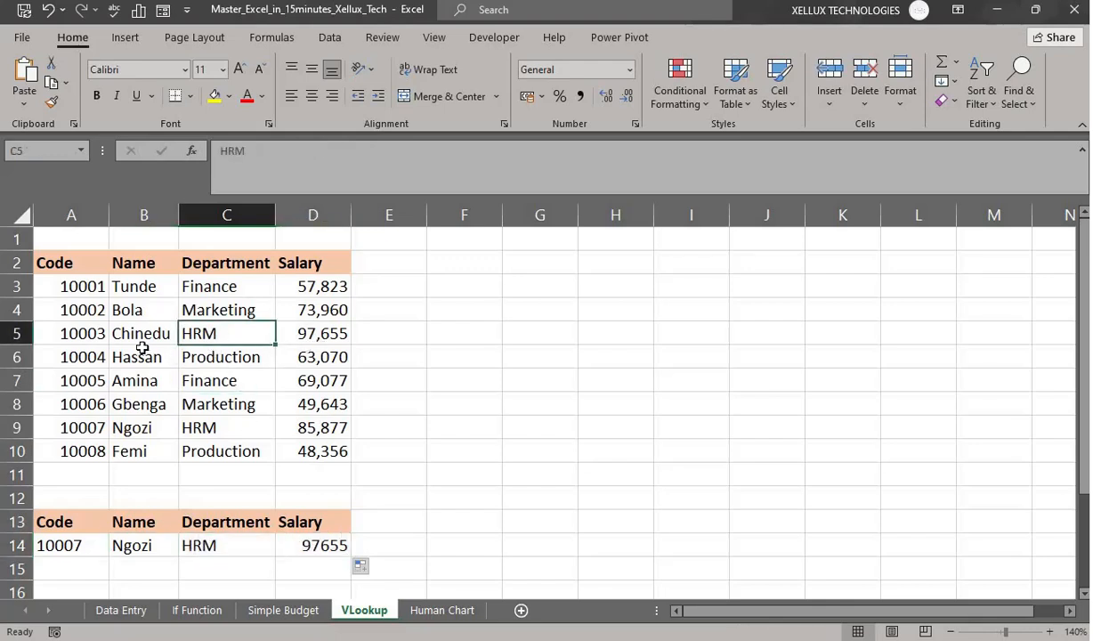
left_click(209, 430)
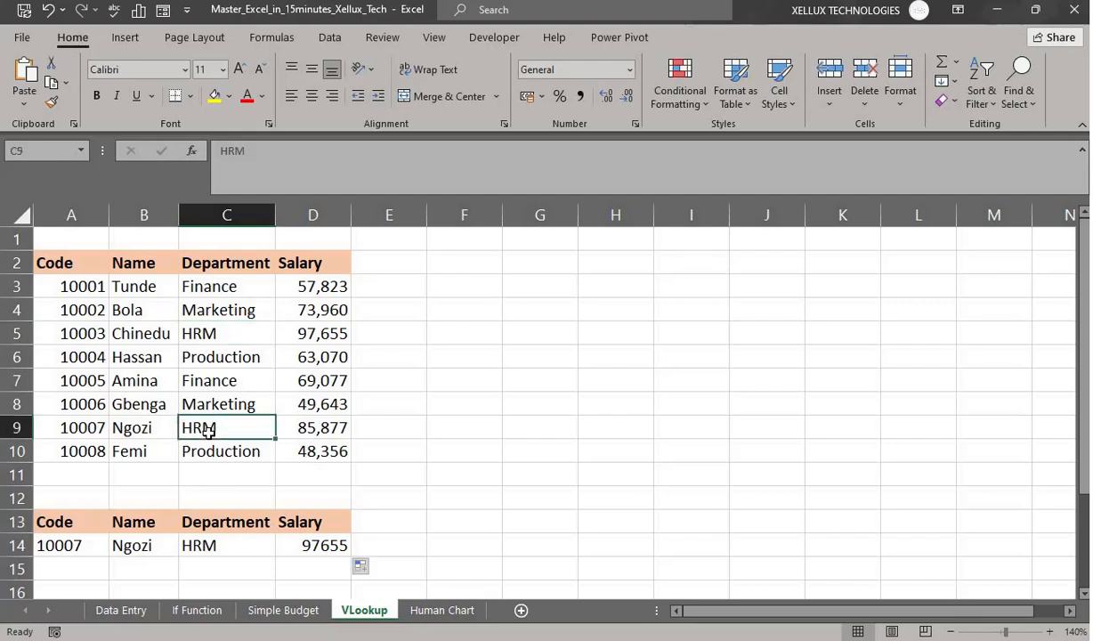
left_click(324, 432)
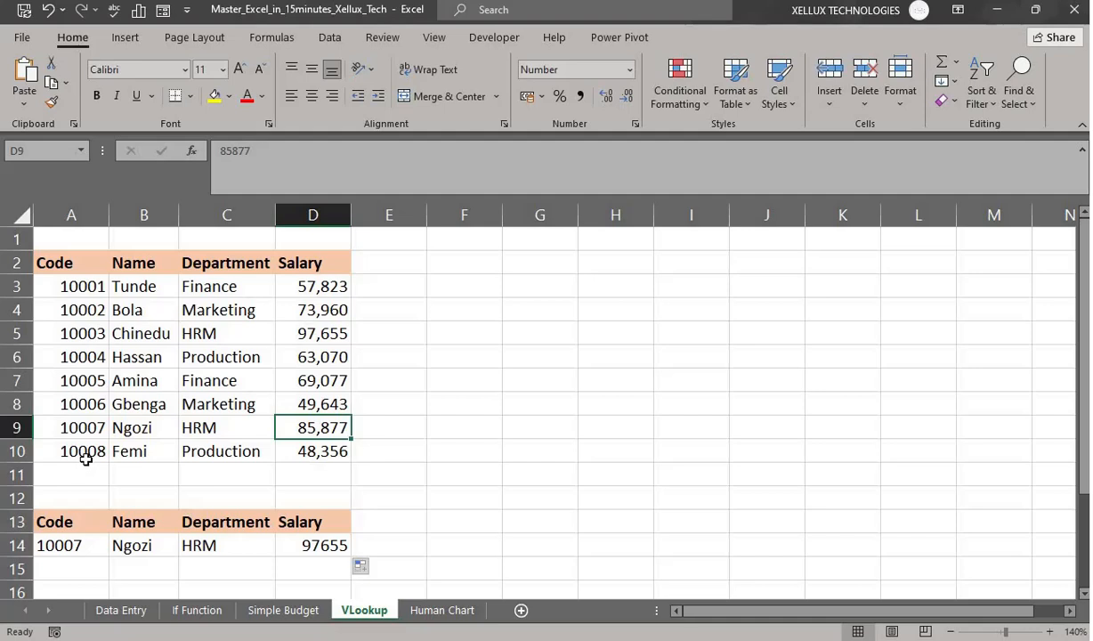
left_click(75, 570)
- Enter code 10008 in A15
type("1008")
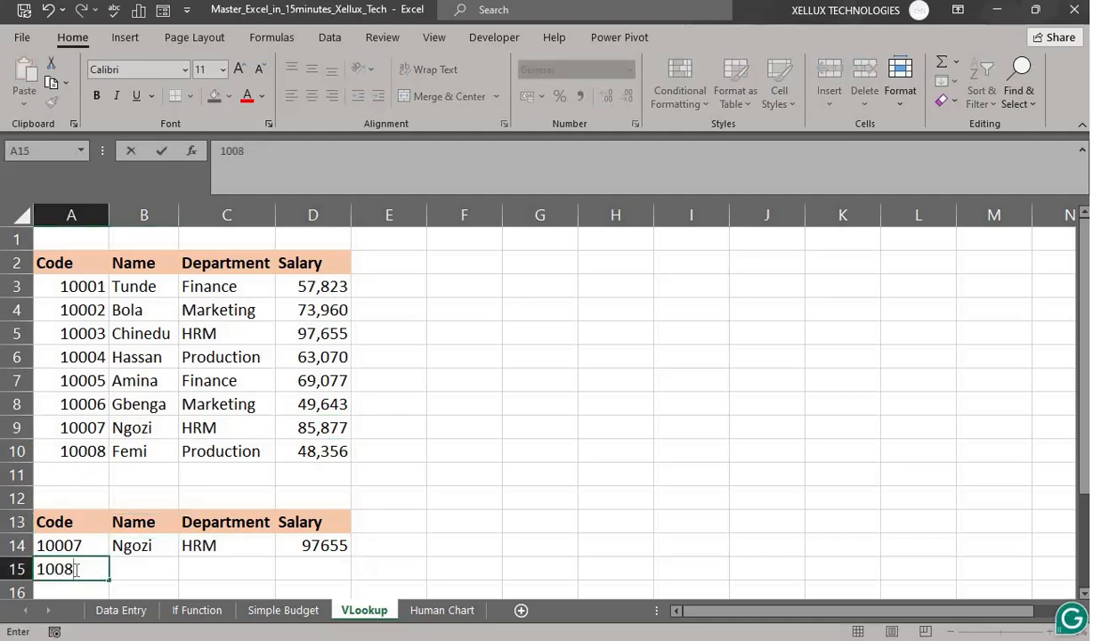
key("BackSpace")
type("08")
left_click(144, 574)
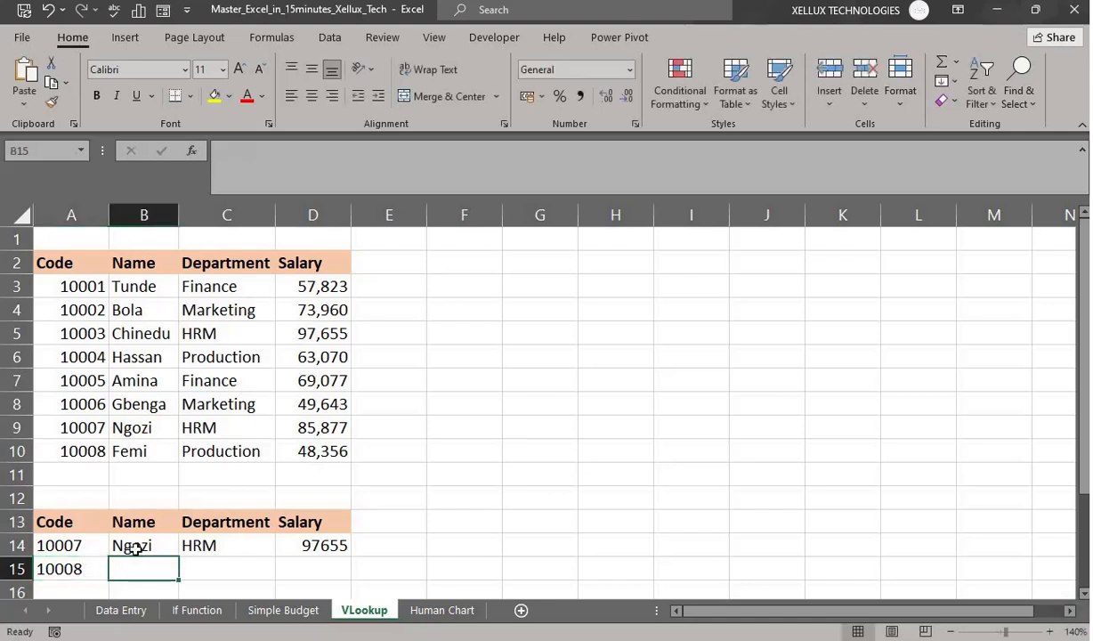
- Fill the lookup formulas into B15:D15, returning Production and 63070 for code 10008
left_click(127, 539)
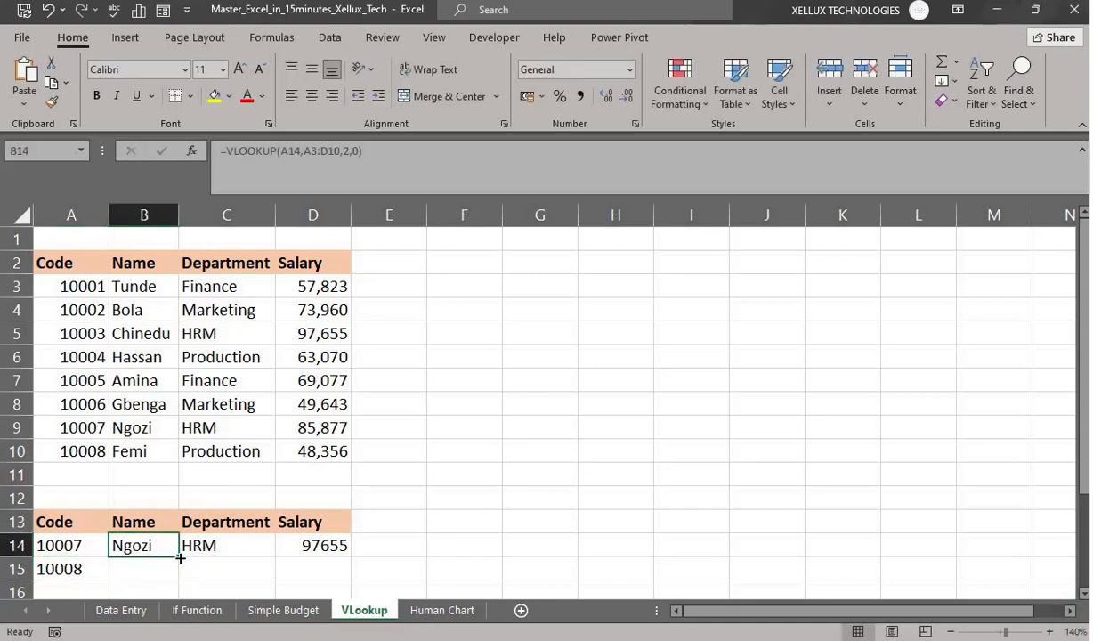
left_click_drag(180, 557, 178, 579)
left_click(250, 583)
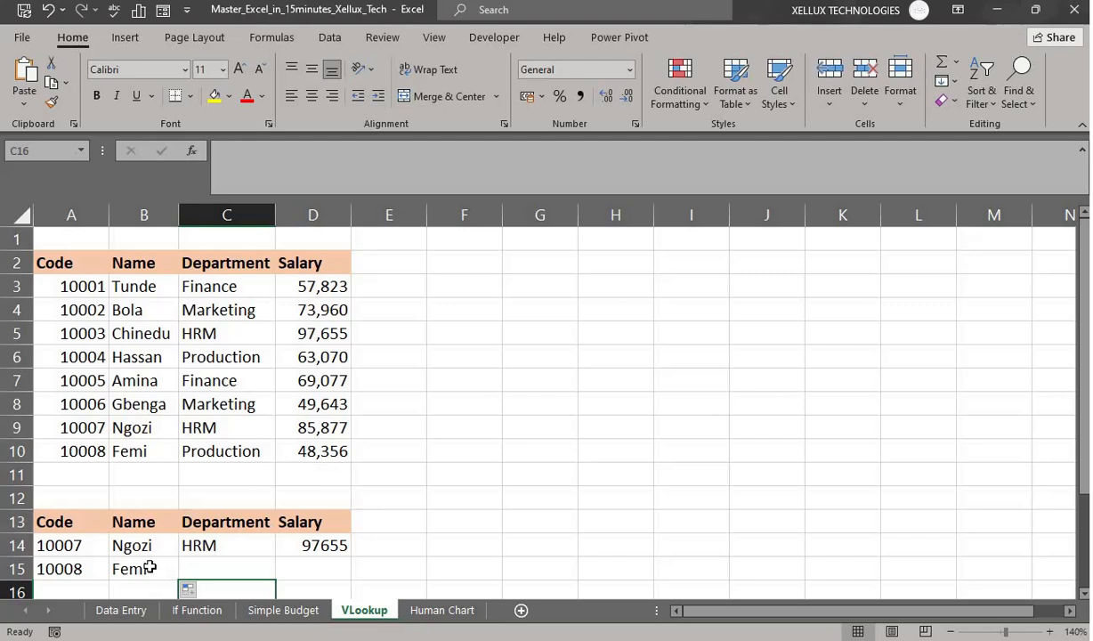
left_click(150, 567)
left_click_drag(180, 580, 365, 579)
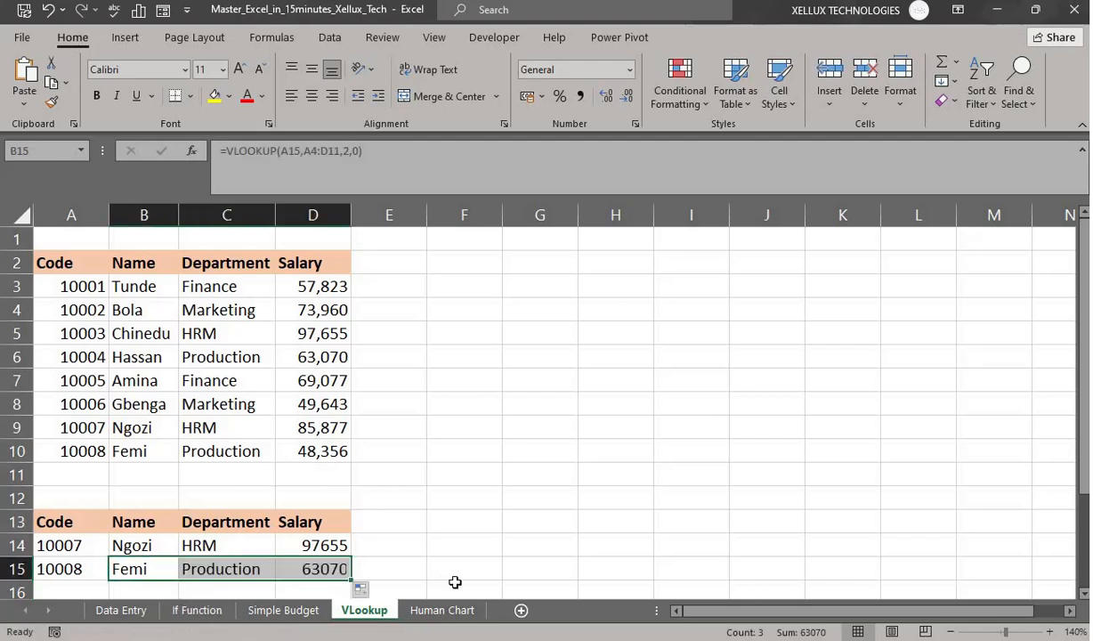
left_click(432, 584)
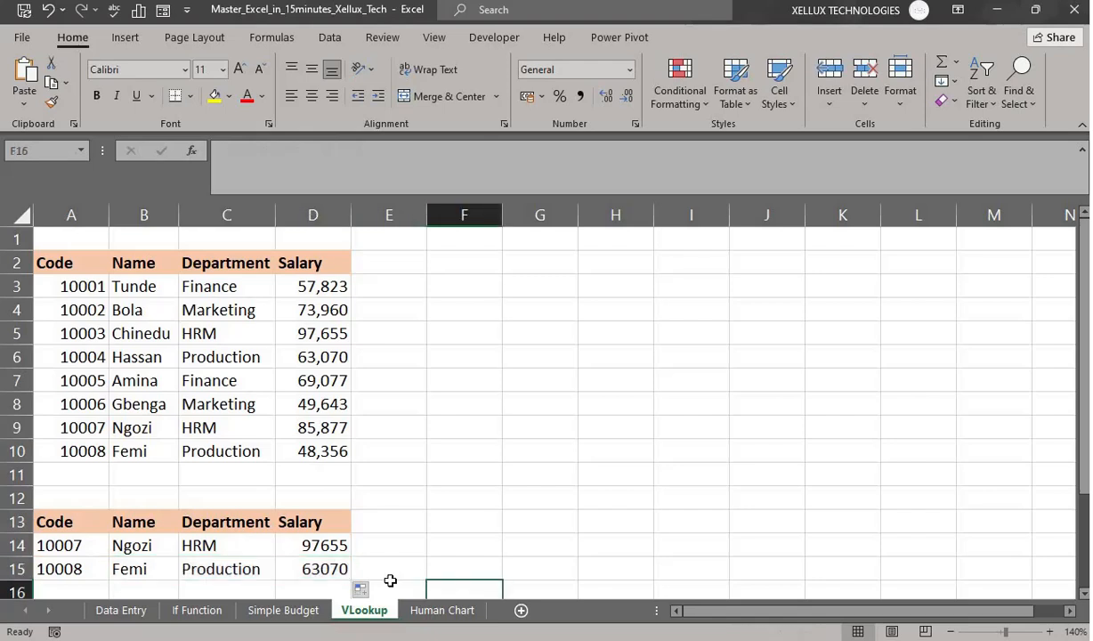
left_click(246, 570)
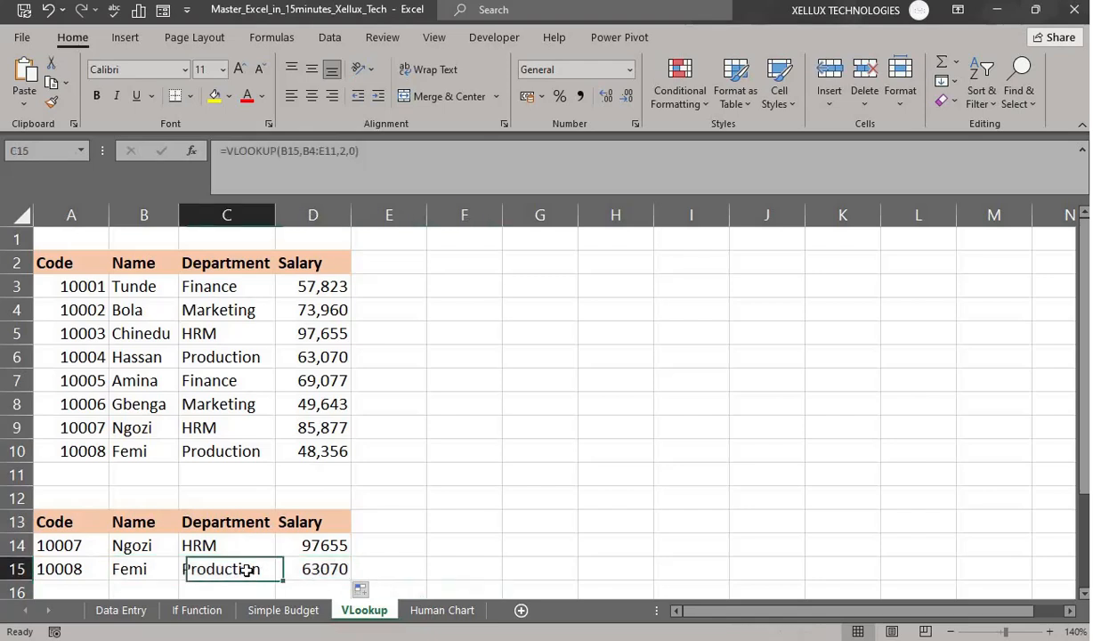
left_click(214, 360)
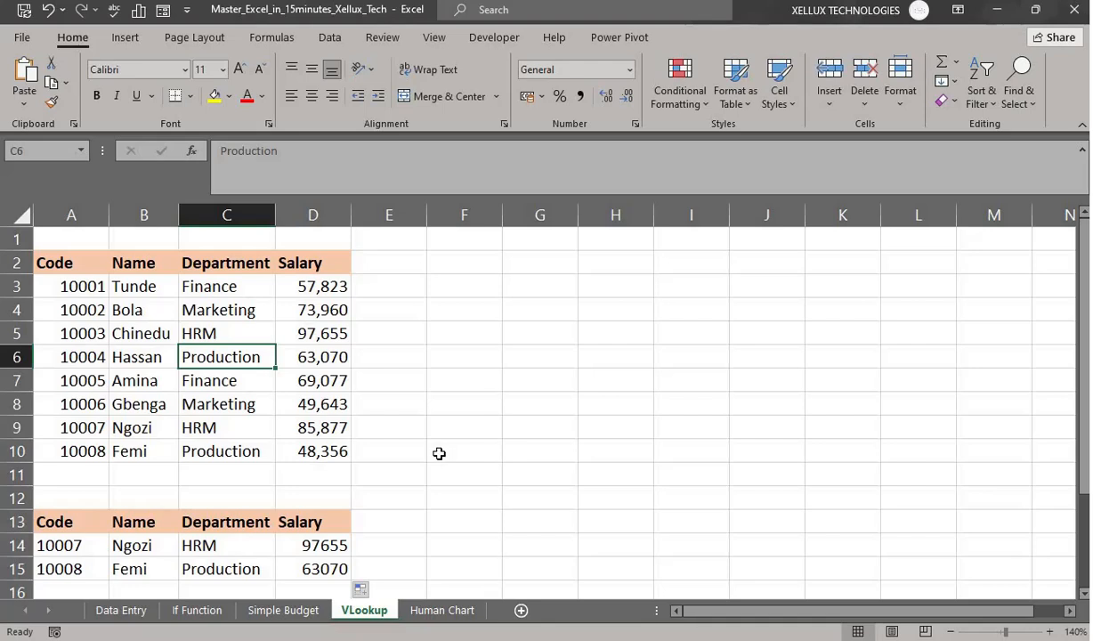
scroll(443, 454, "down", 1)
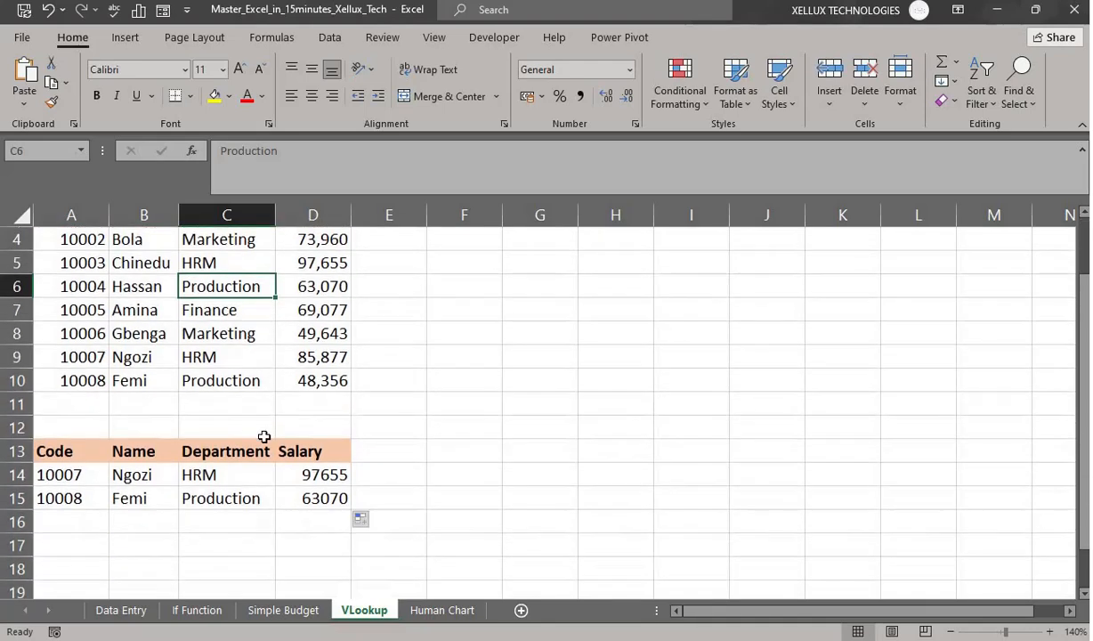
- Enter code 10006 in A16 and fill the lookup formulas into B16:D16
left_click(53, 516)
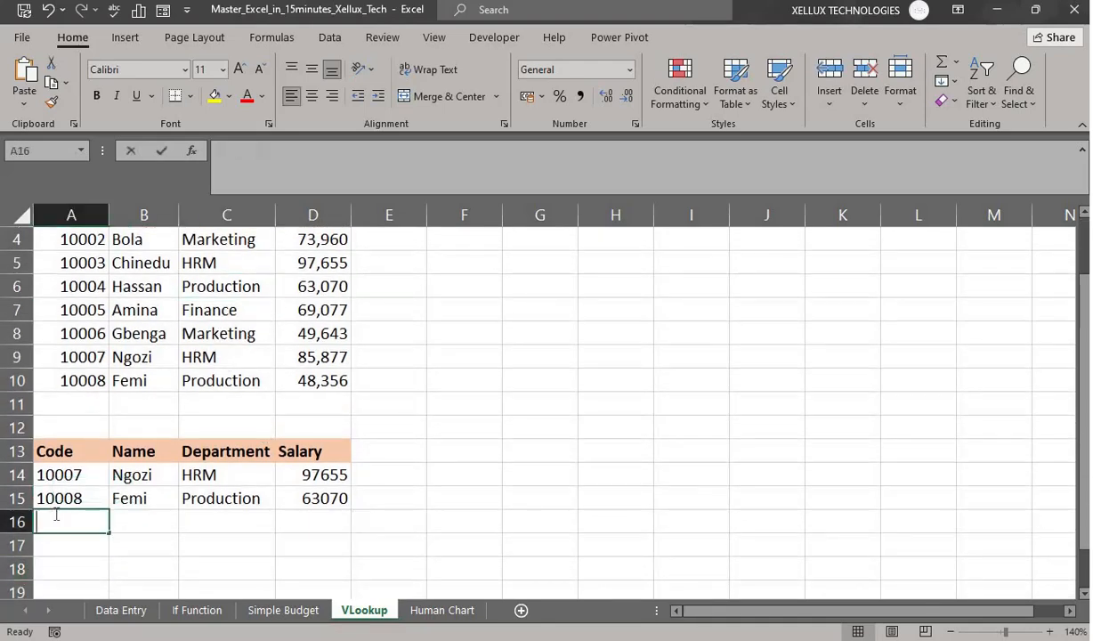
type("100")
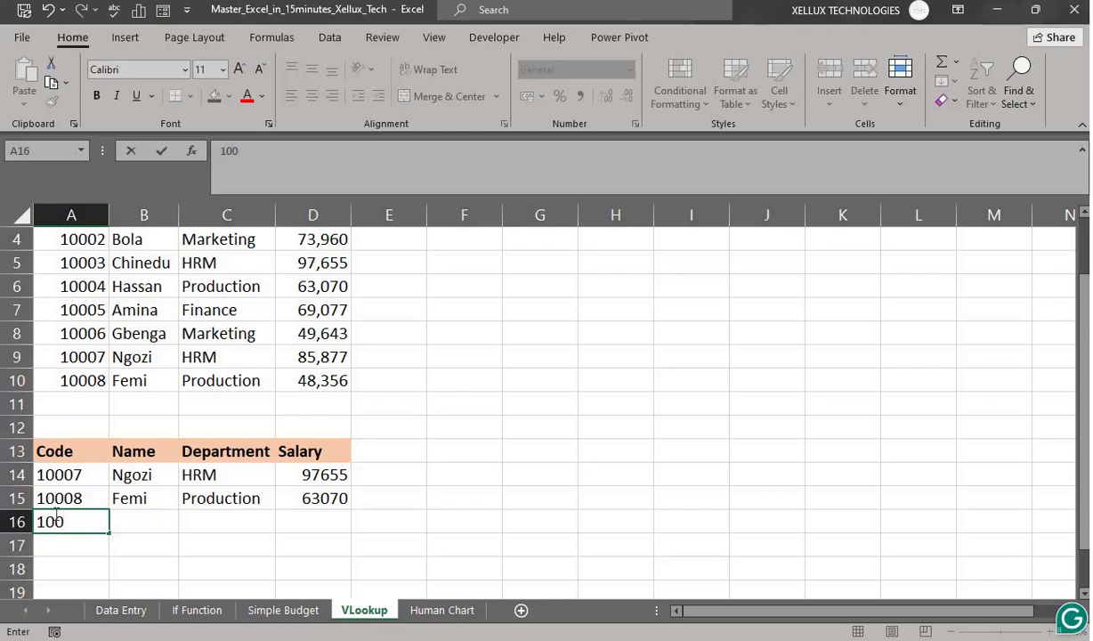
type("06")
key("Return")
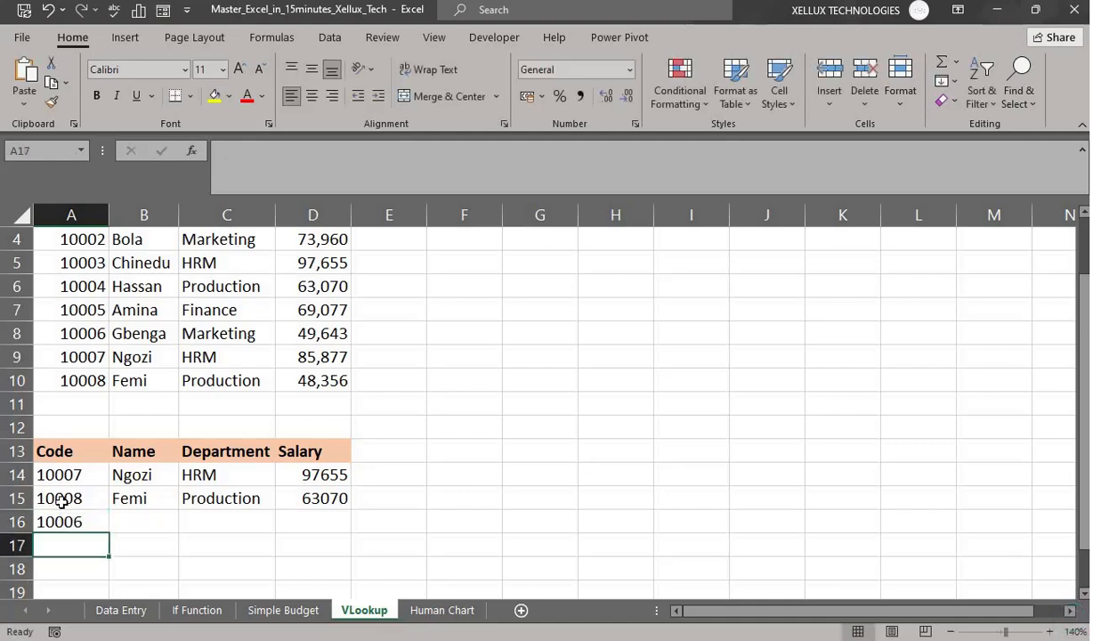
left_click(144, 499)
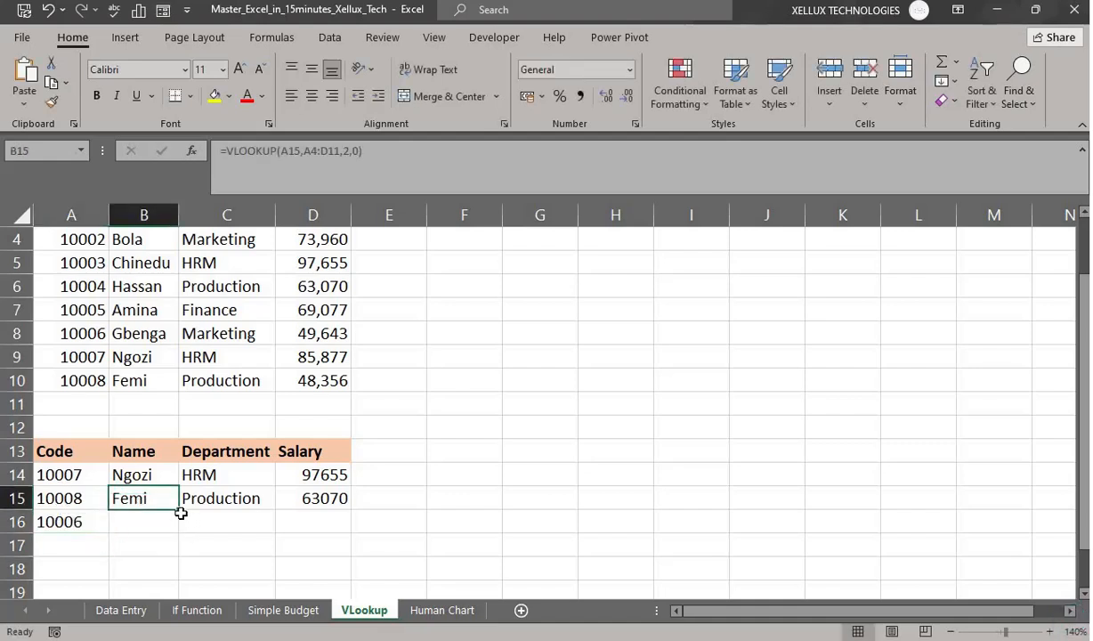
left_click_drag(180, 512, 173, 527)
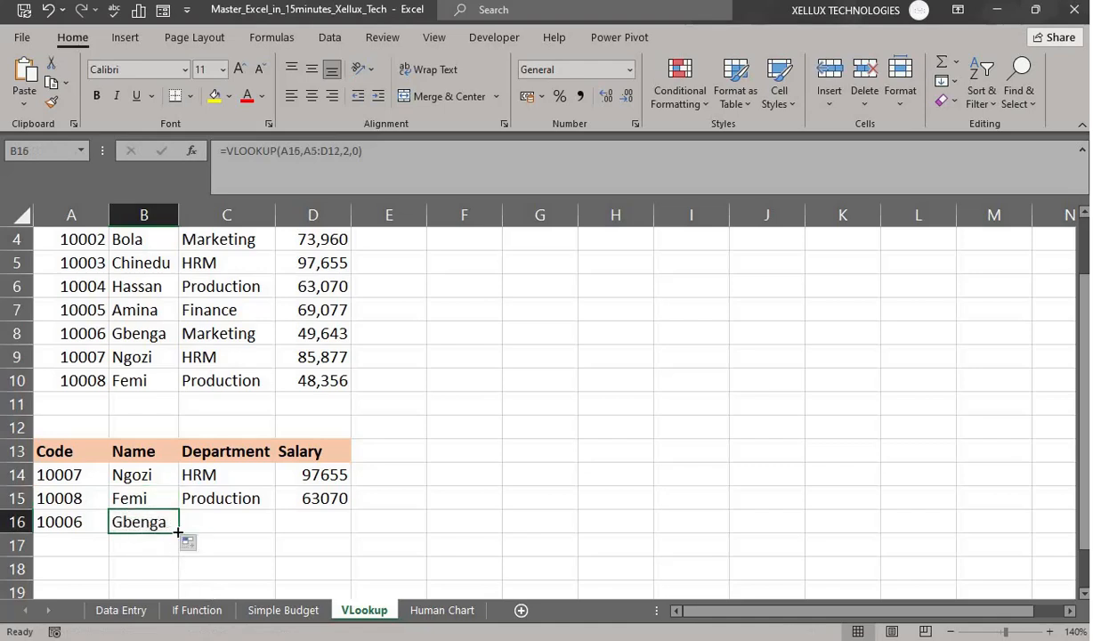
left_click_drag(177, 532, 331, 562)
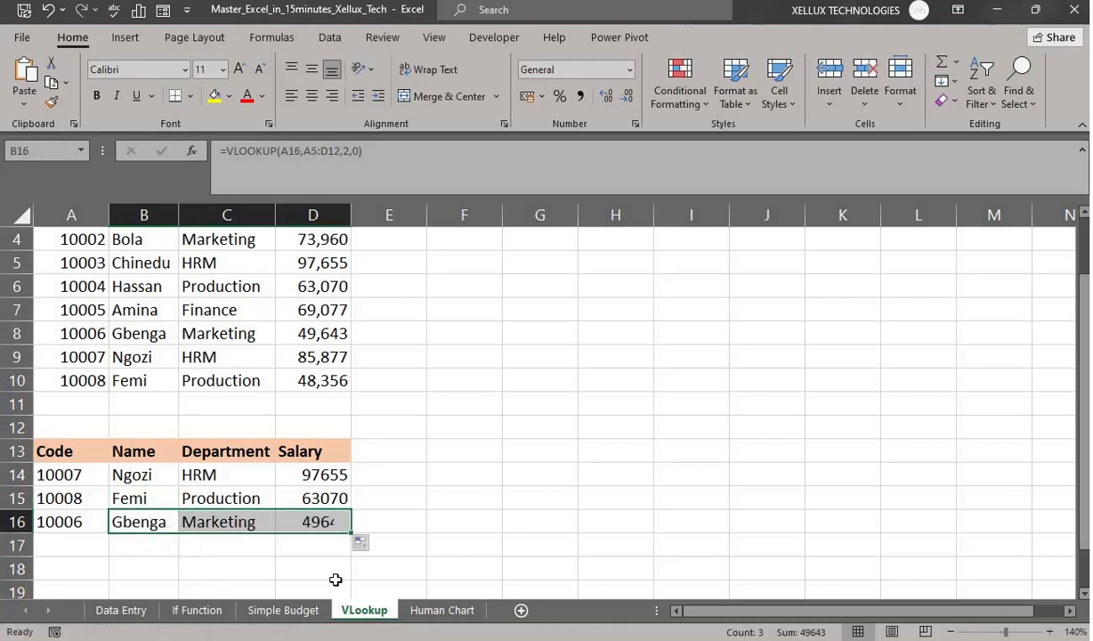
left_click(314, 567)
- Check row 16's formulas and the Marketing result against the source table
left_click(220, 523)
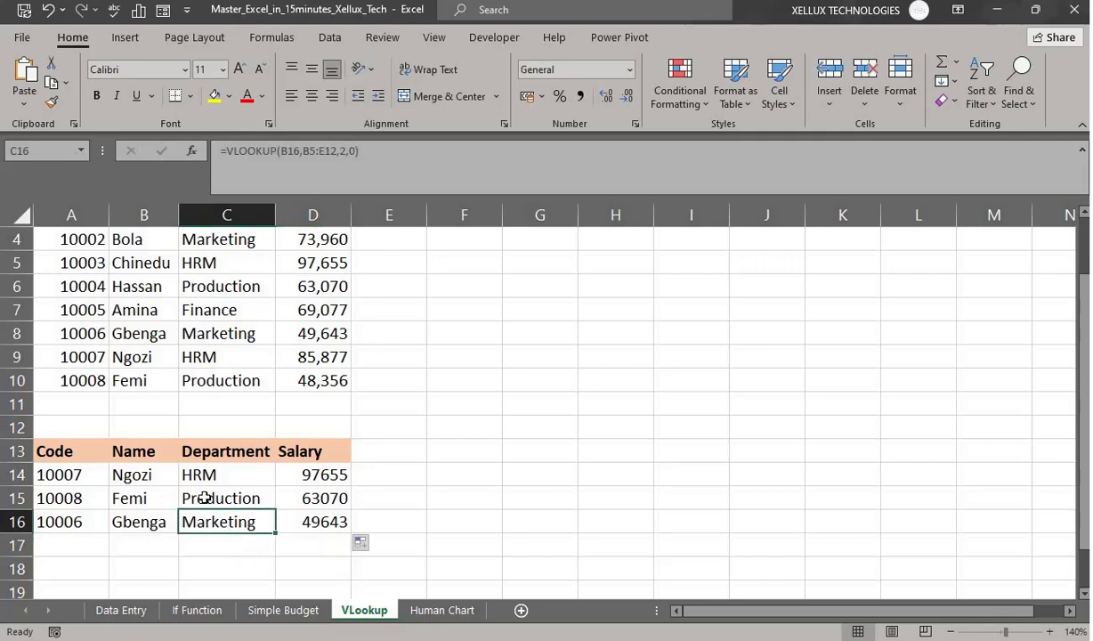
left_click(193, 336)
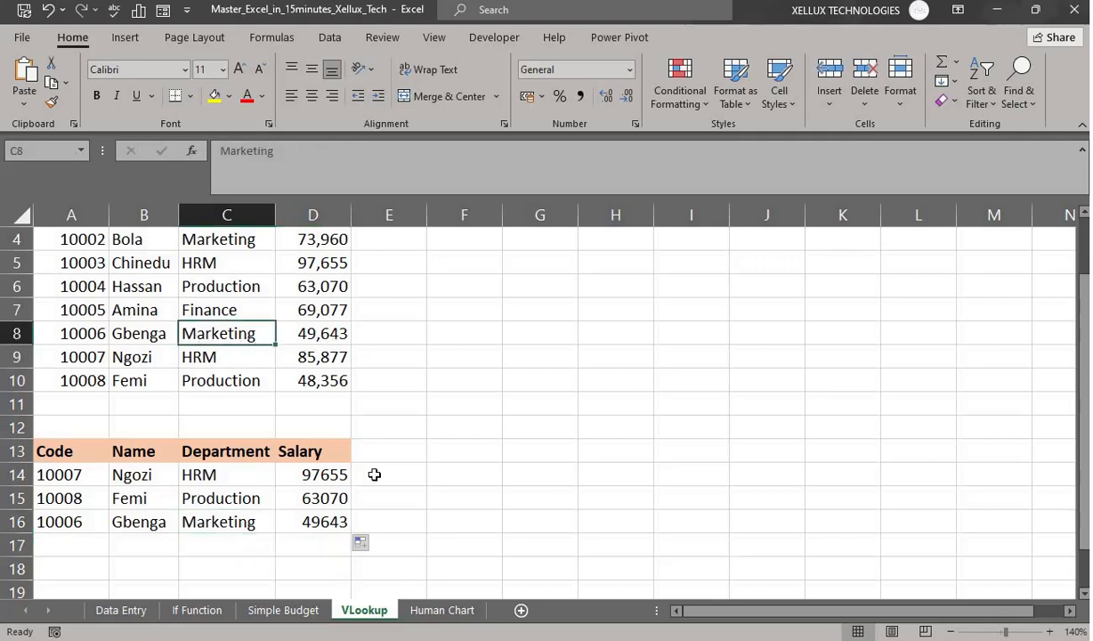
left_click(325, 524)
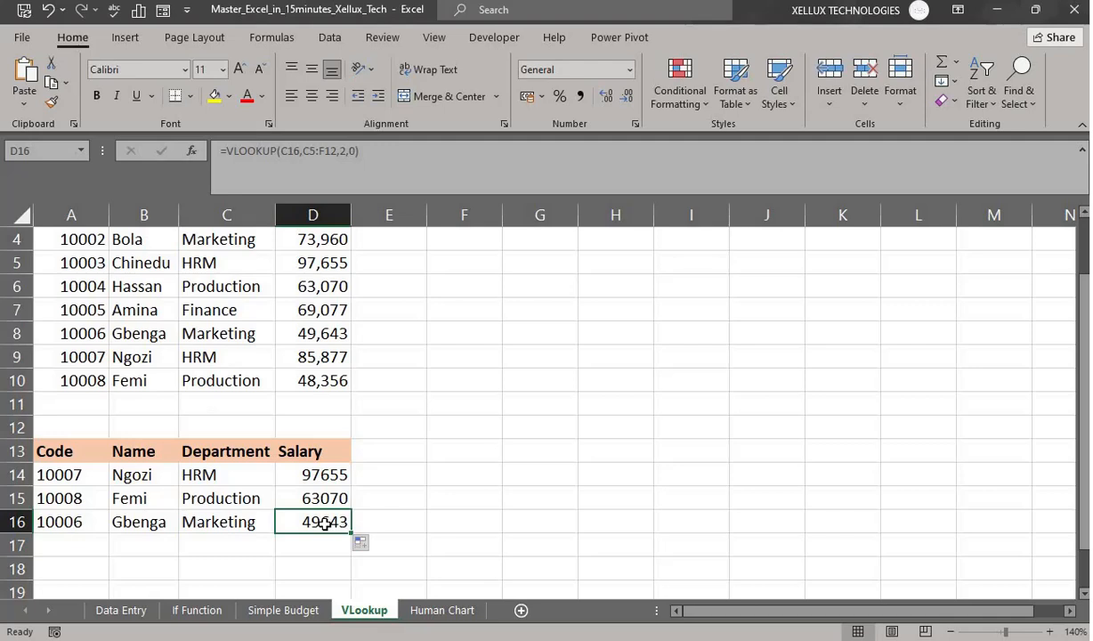
left_click(120, 522)
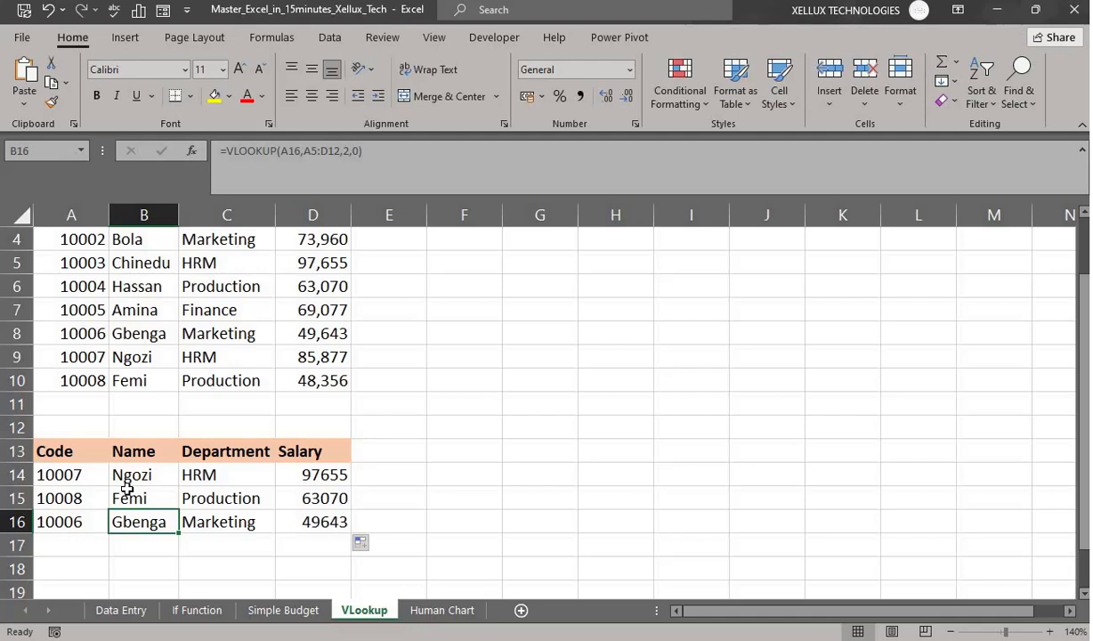
left_click(227, 338)
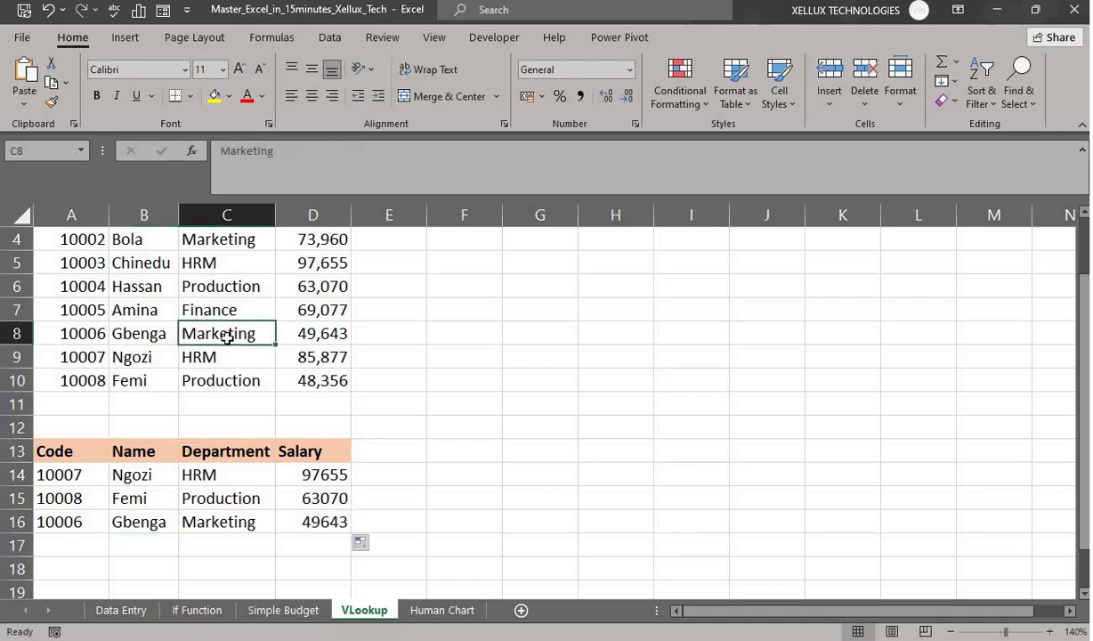
left_click(334, 241)
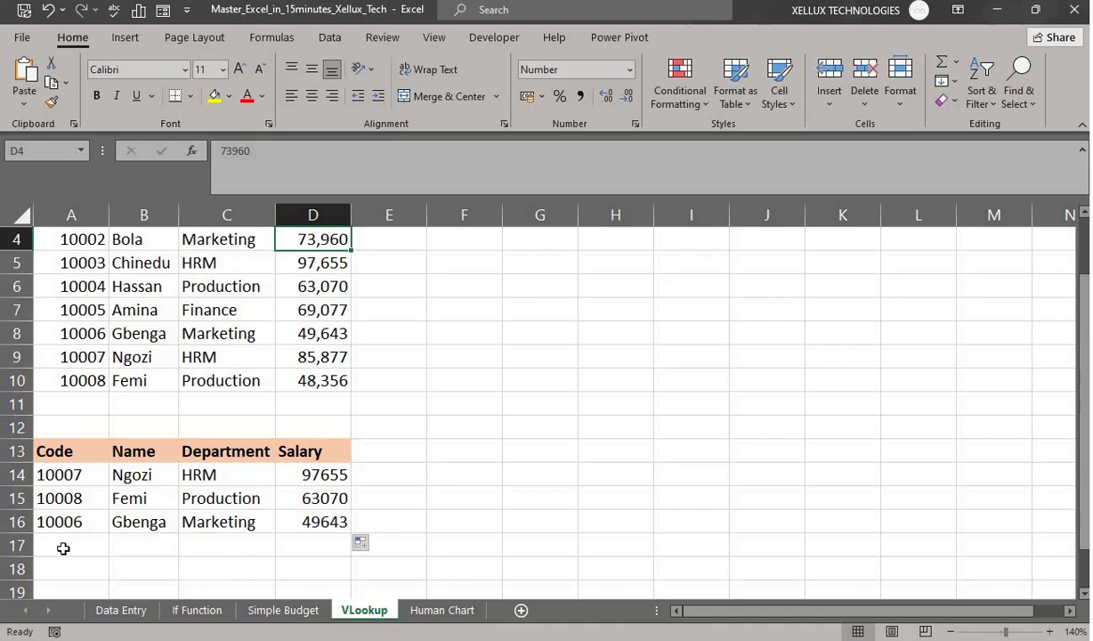
- Clear the contents of lookup rows A14:D16
left_click_drag(62, 476, 307, 521)
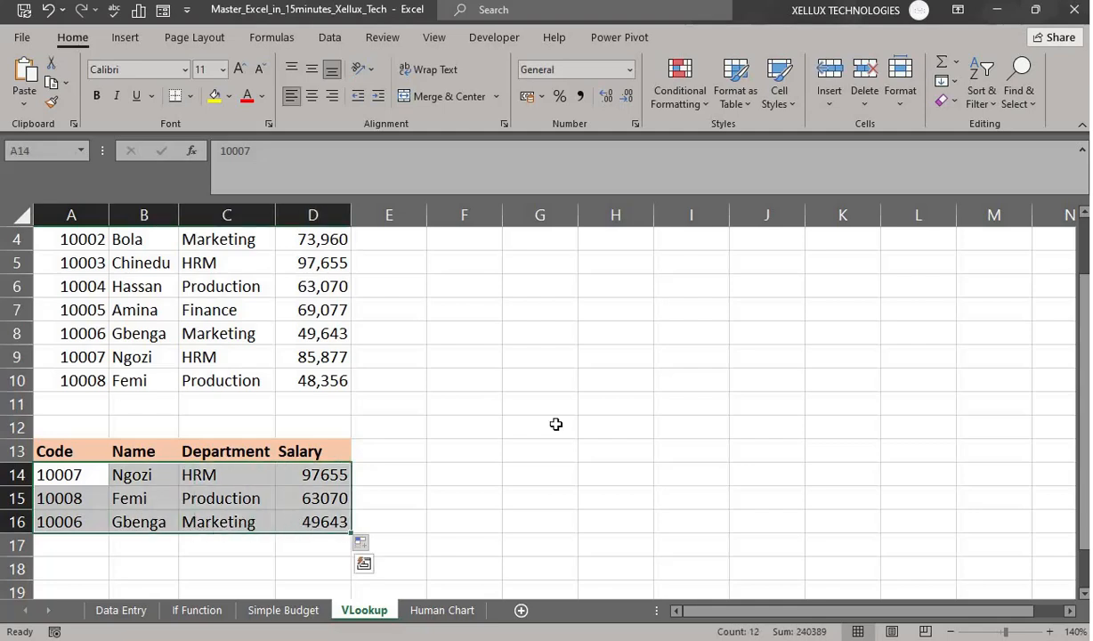
left_click(949, 102)
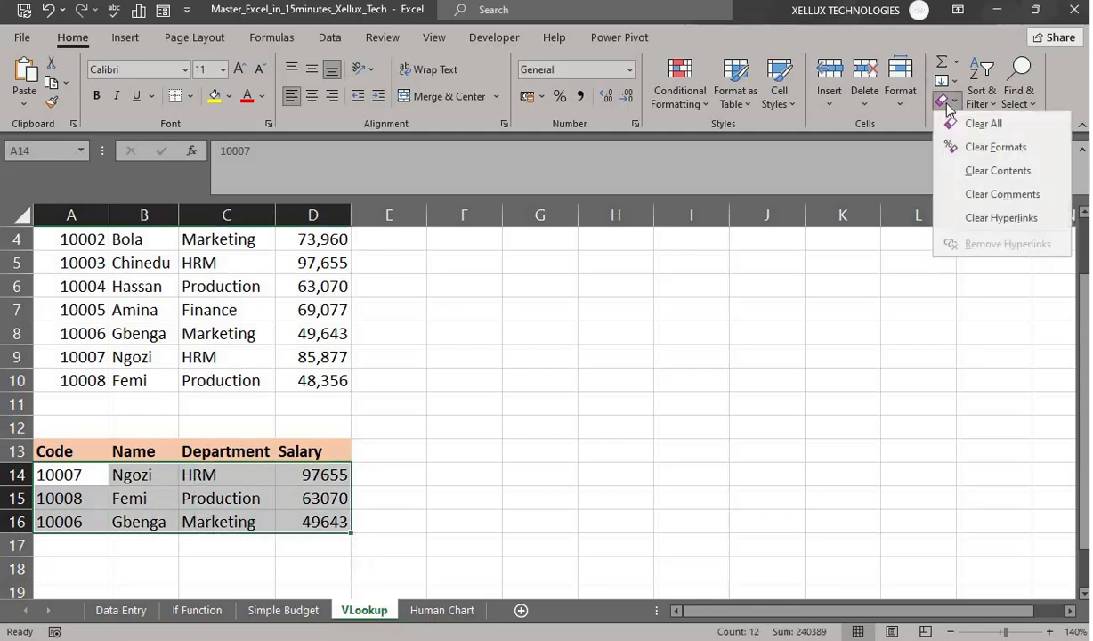
left_click(998, 171)
left_click(614, 522)
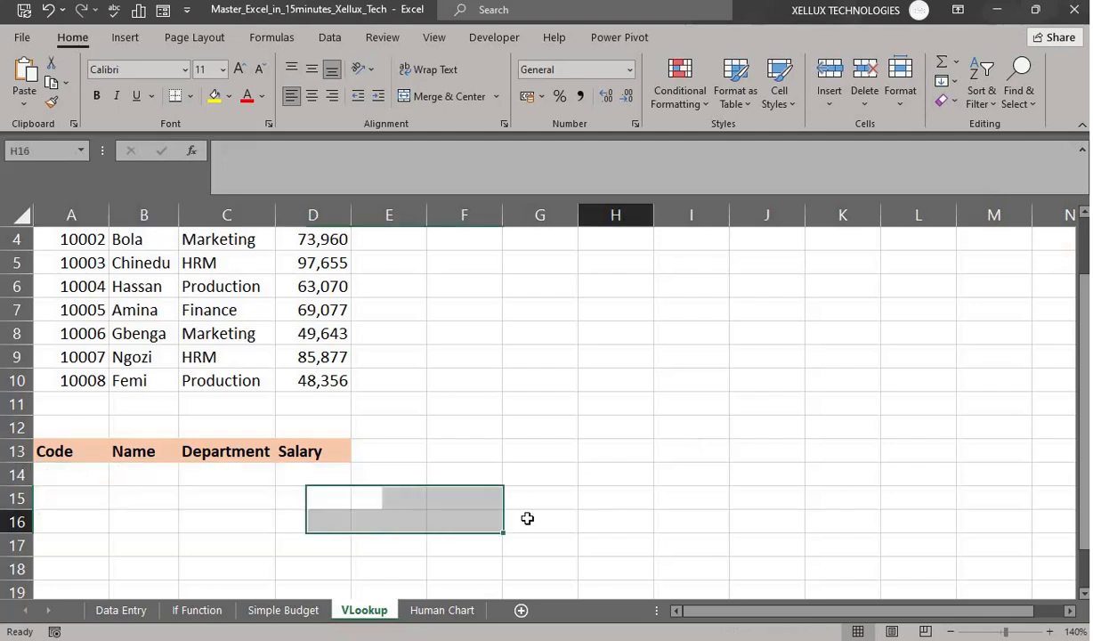
- Enter code 10007 in A14
left_click(73, 479)
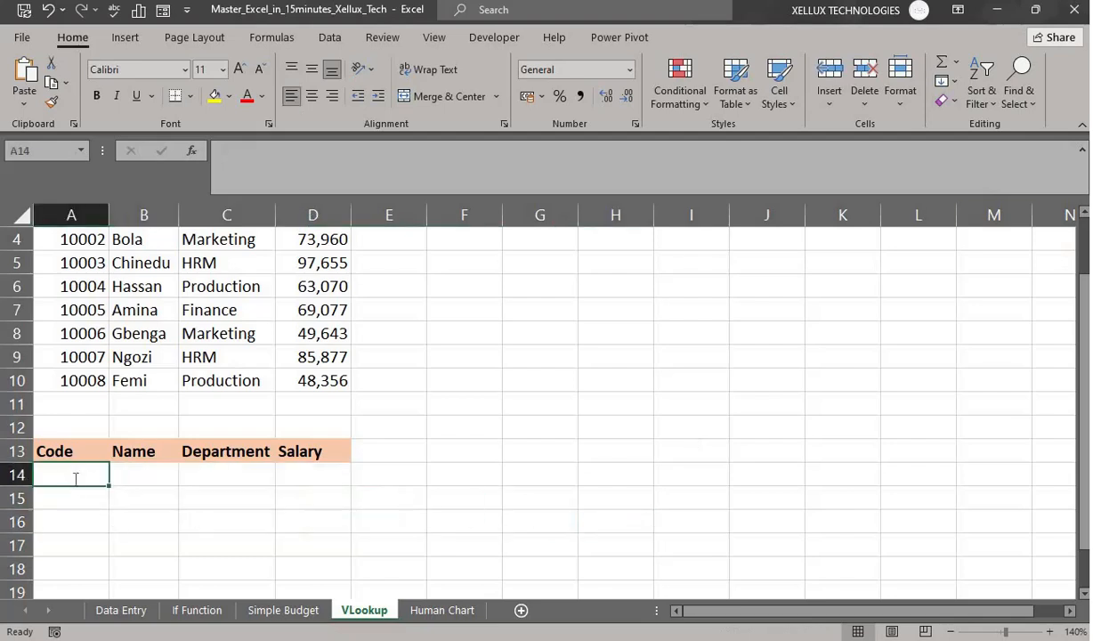
type("1007")
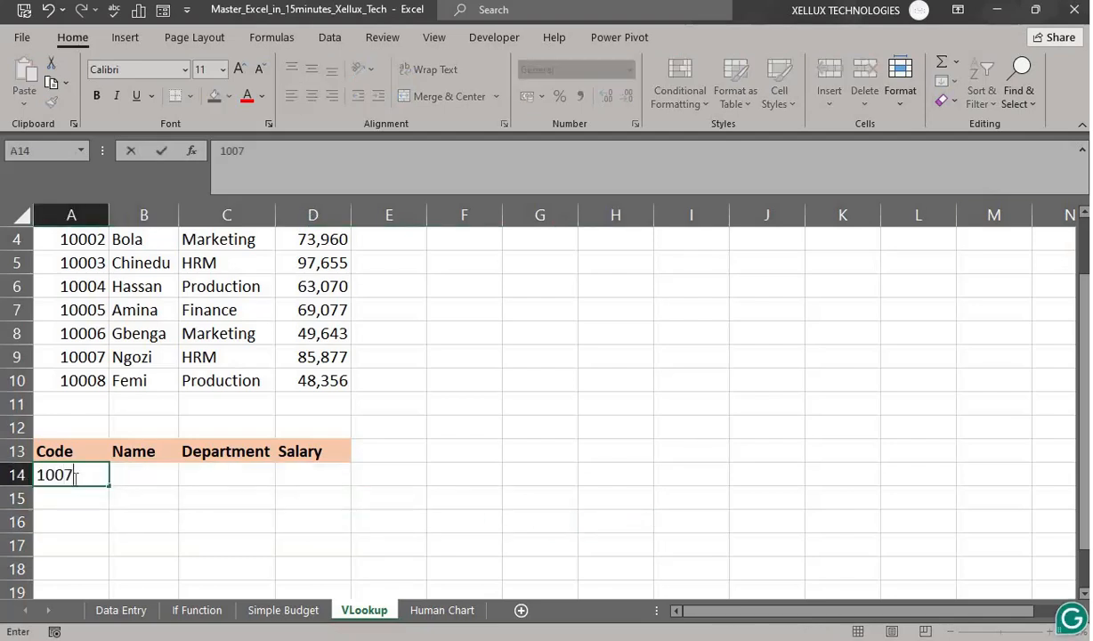
key("BackSpace")
type("07")
key("Tab")
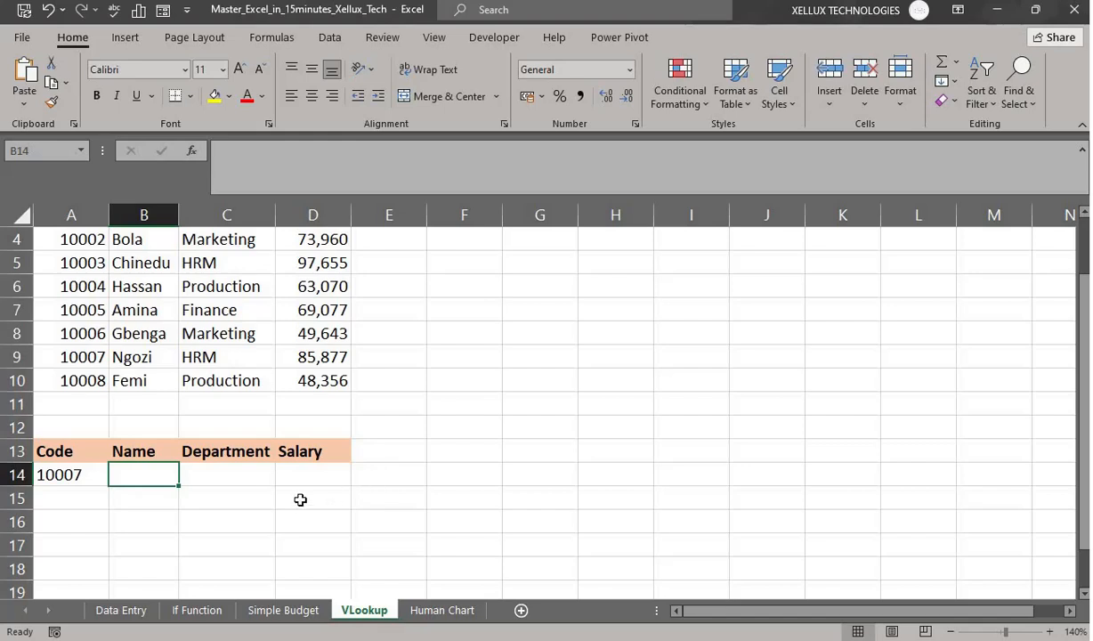
- Enter =VLOOKUP(A14,A3:D10,{2,3,4},0) in B14 to spill name, HRM and 85877 across row 14
type("=v")
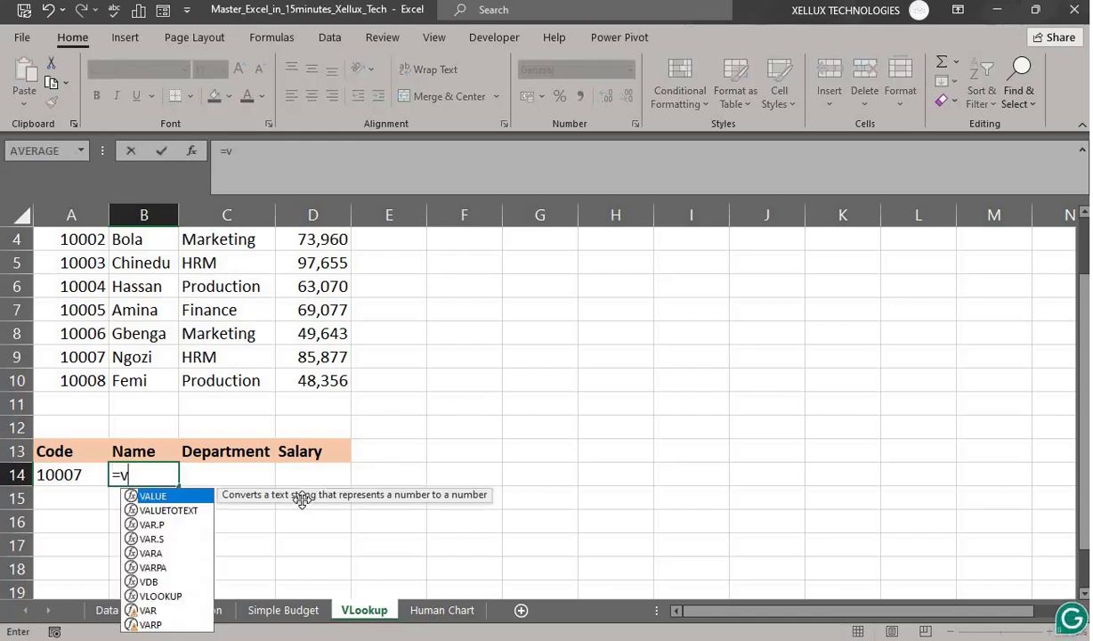
type("loo")
key("Tab")
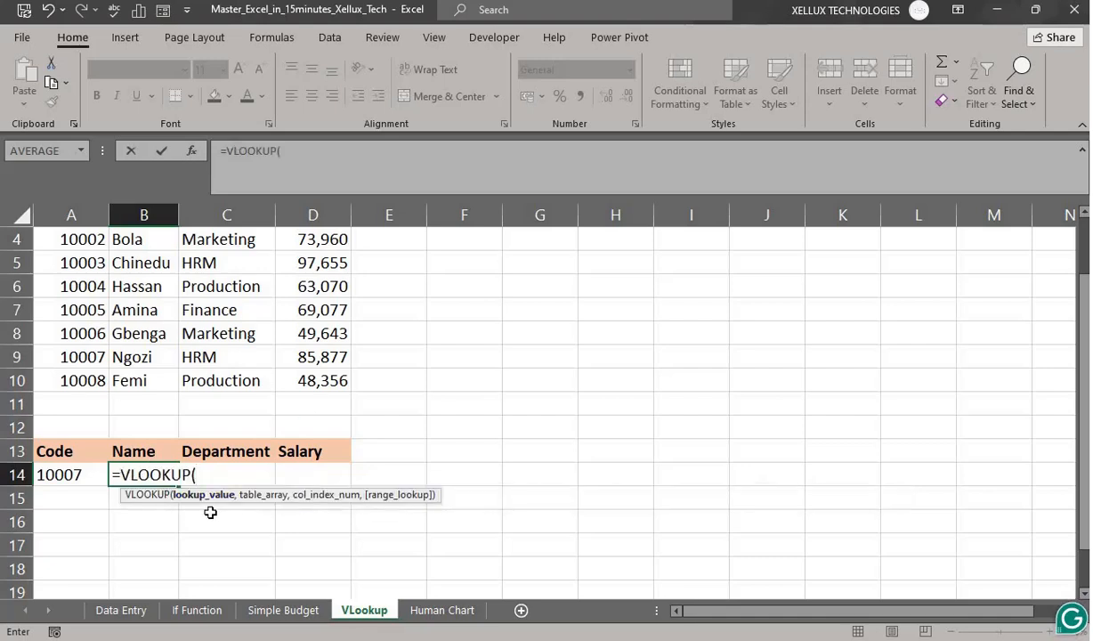
left_click(75, 475)
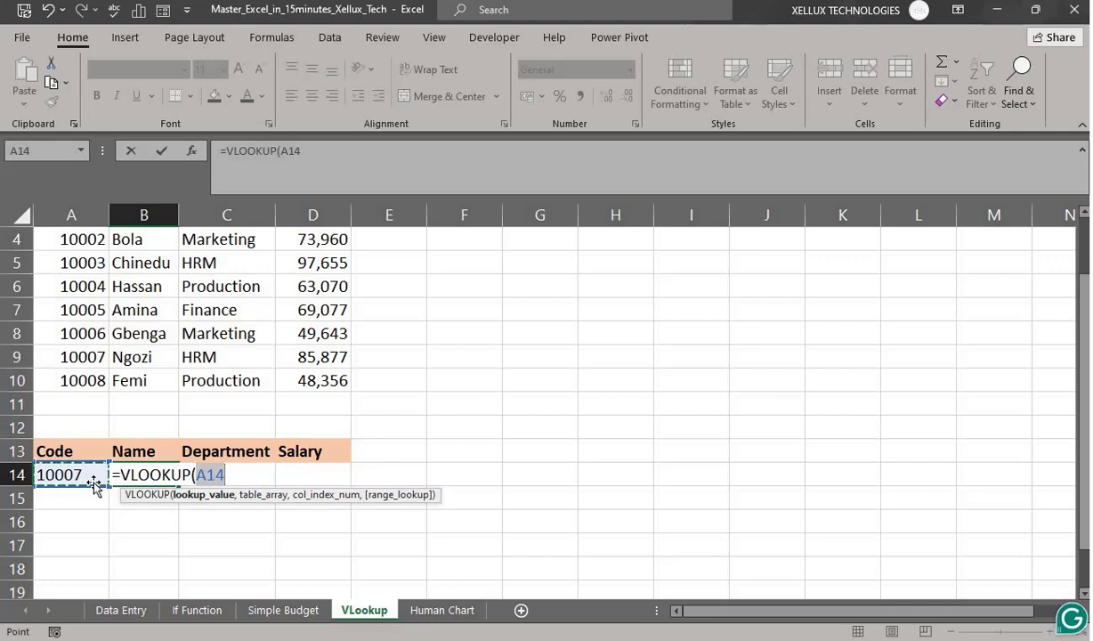
type(",")
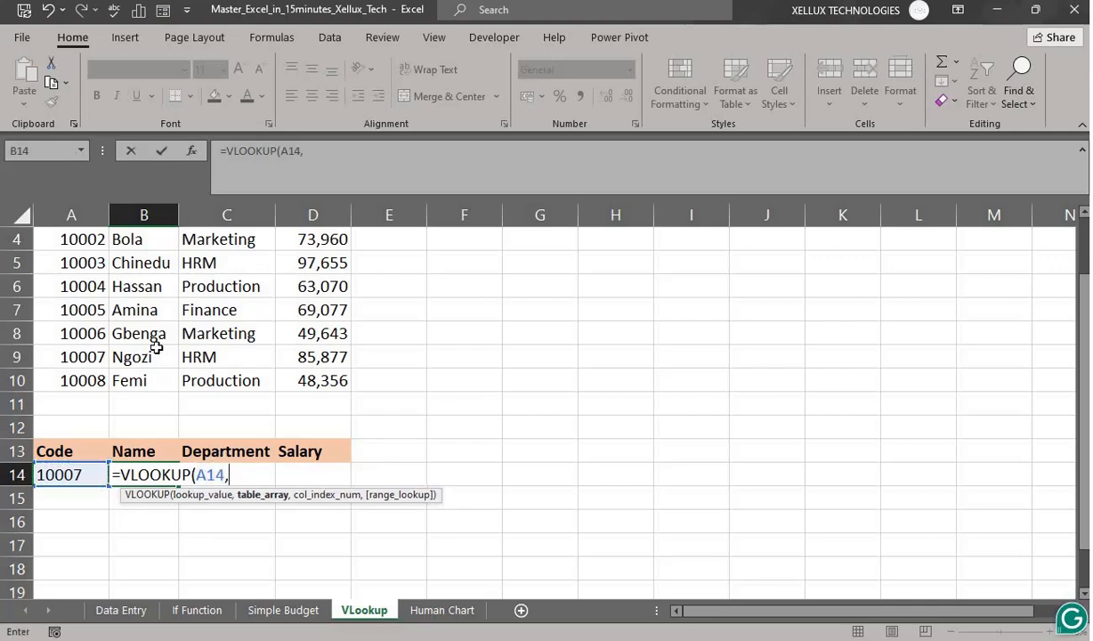
scroll(117, 267, "up", 1)
left_click_drag(93, 288, 300, 437)
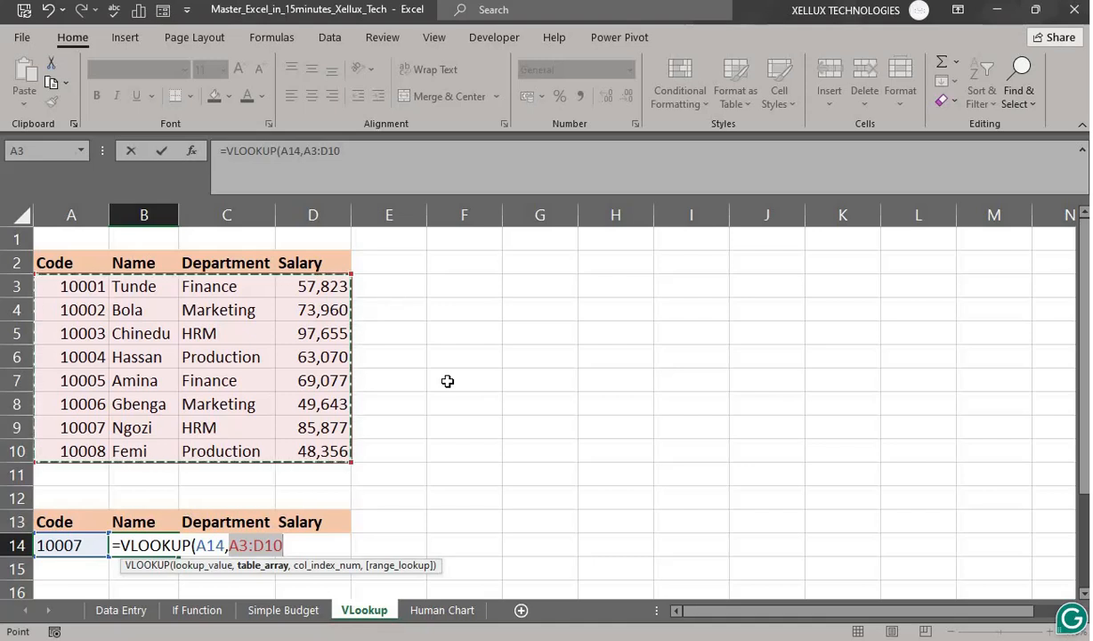
type(",")
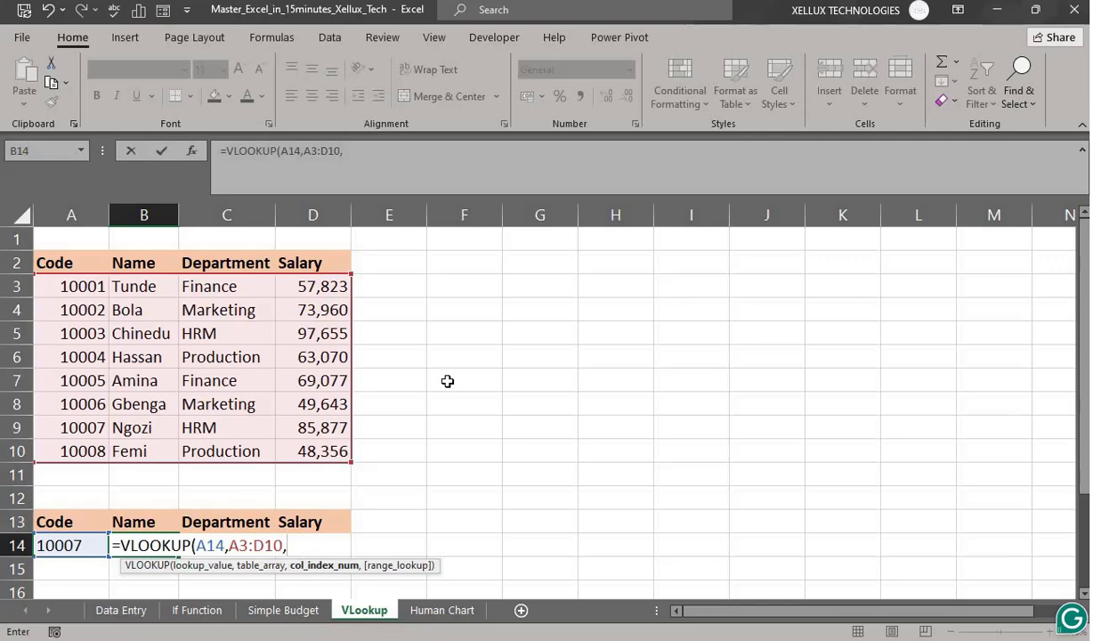
type("{")
type("2,")
type("3,4")
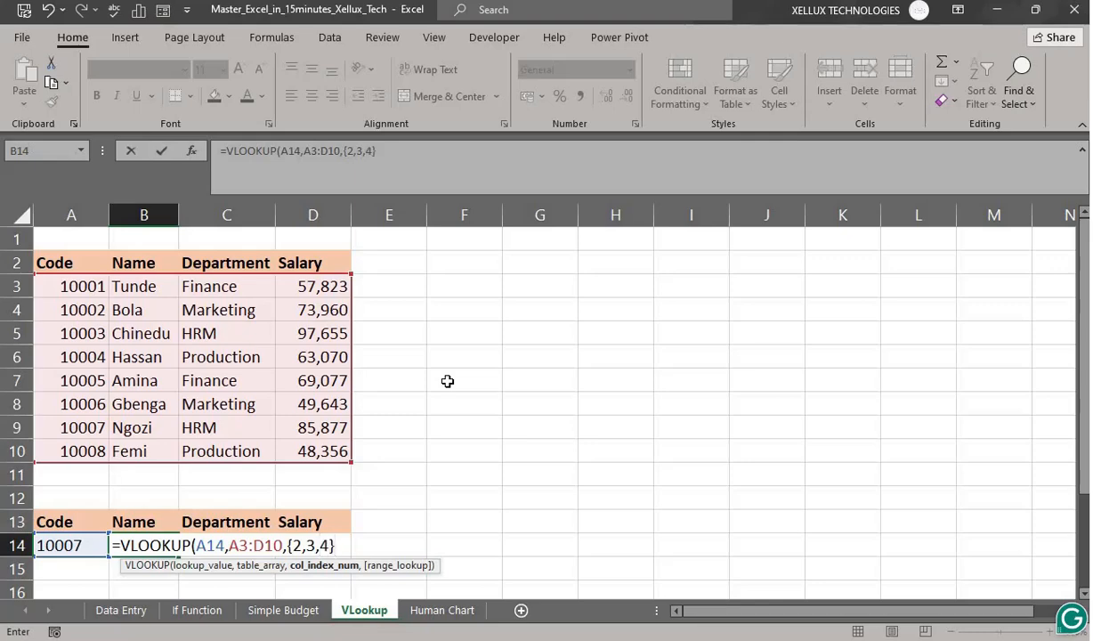
type(",")
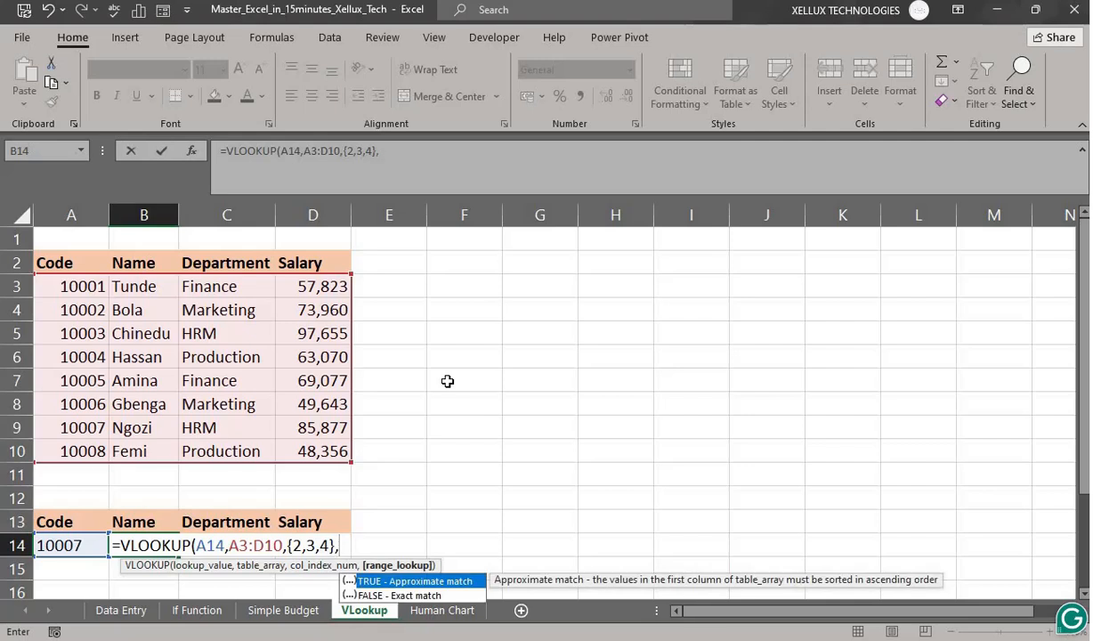
type("0)")
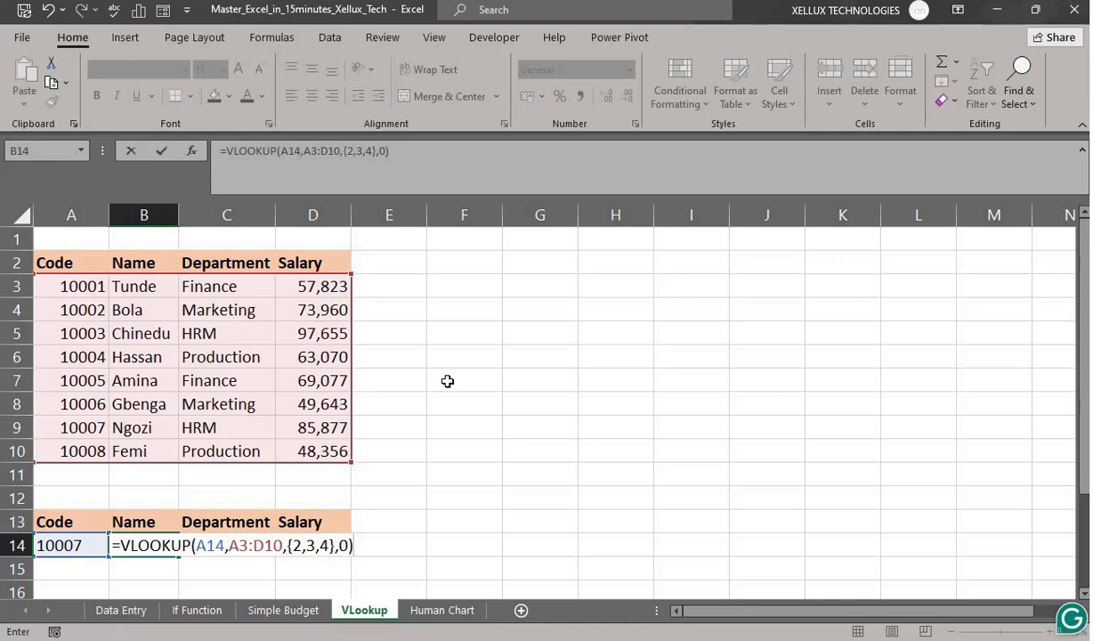
key("Return")
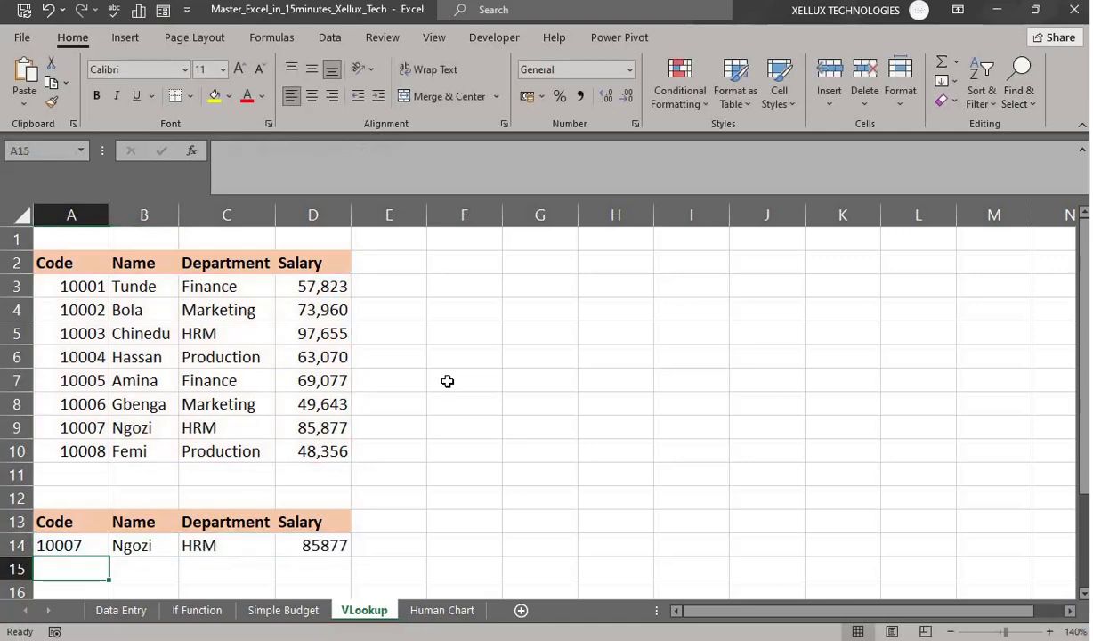
- Copy the lookup row A14:D14 down so row 15 holds the same lookup formulas
left_click(141, 545)
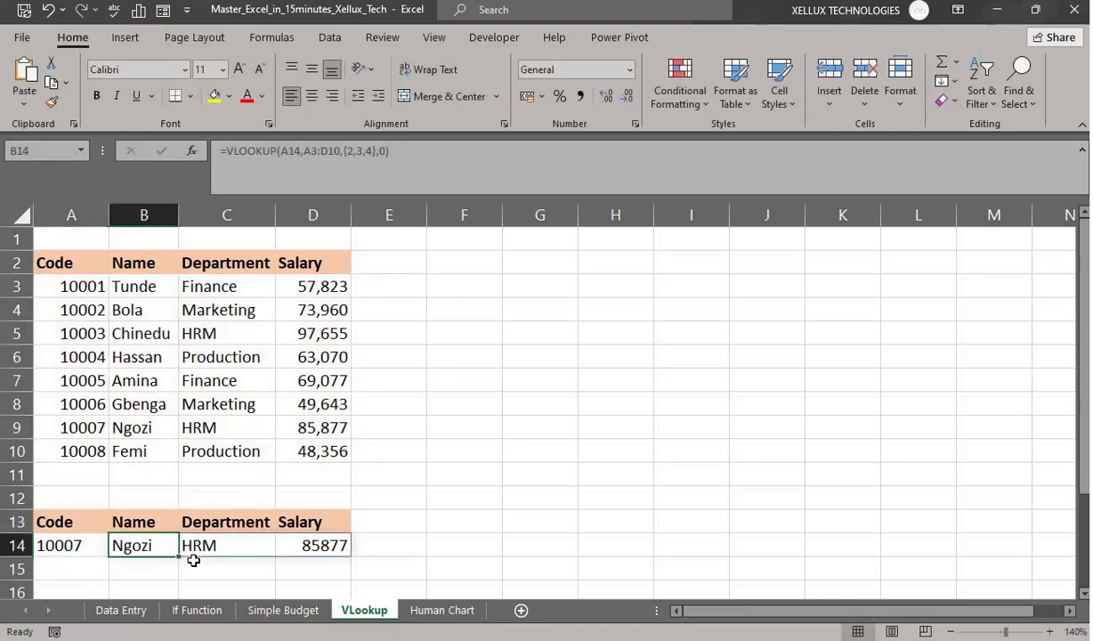
left_click(213, 545)
left_click(321, 547)
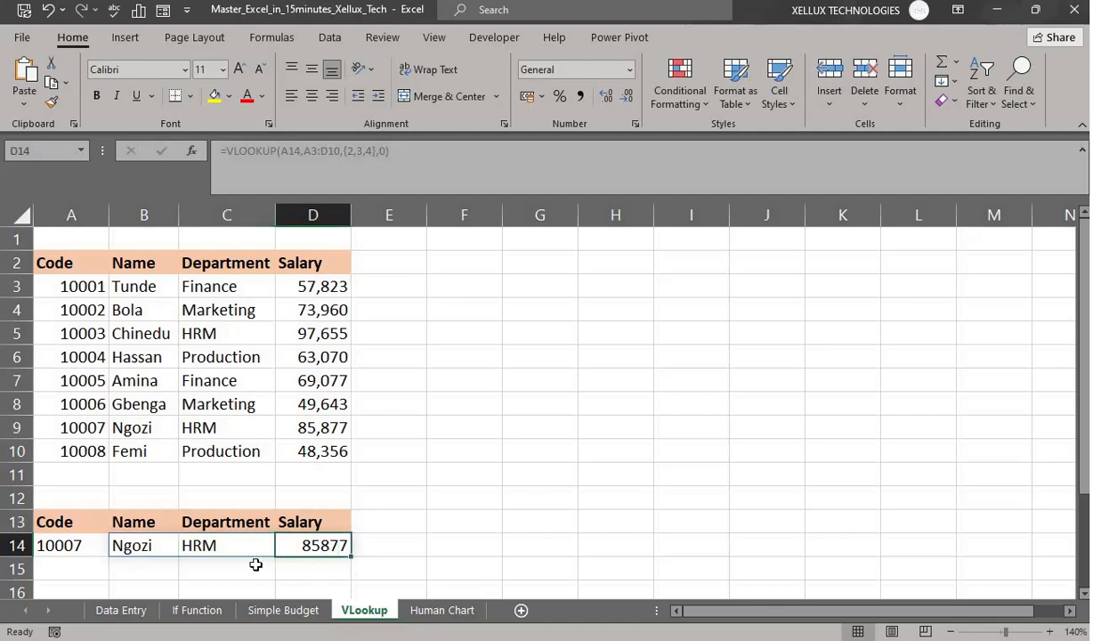
left_click_drag(75, 546, 320, 543)
scroll(418, 547, "down", 1)
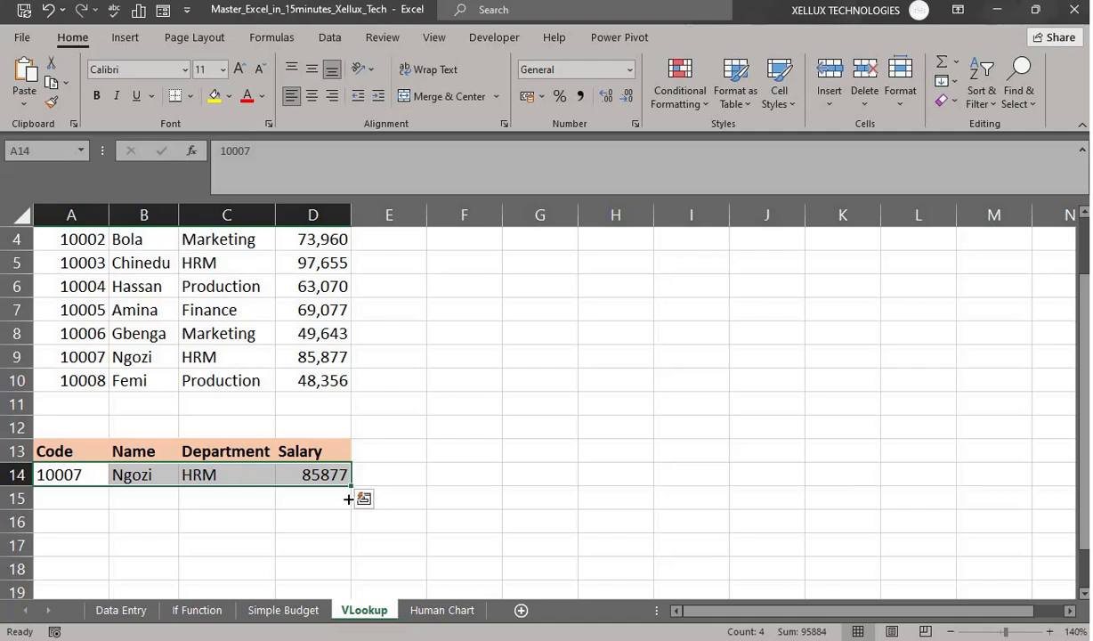
mouse_move(351, 486)
left_mouse_down()
mouse_move(359, 523)
mouse_move(358, 506)
left_mouse_up()
left_click(475, 554)
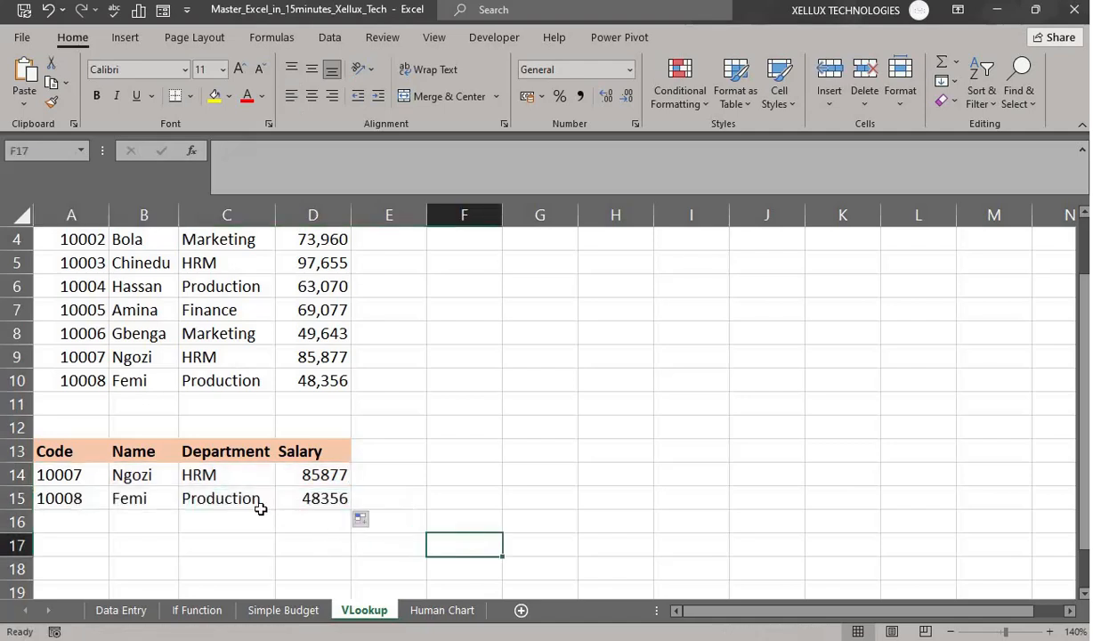
left_click(317, 385)
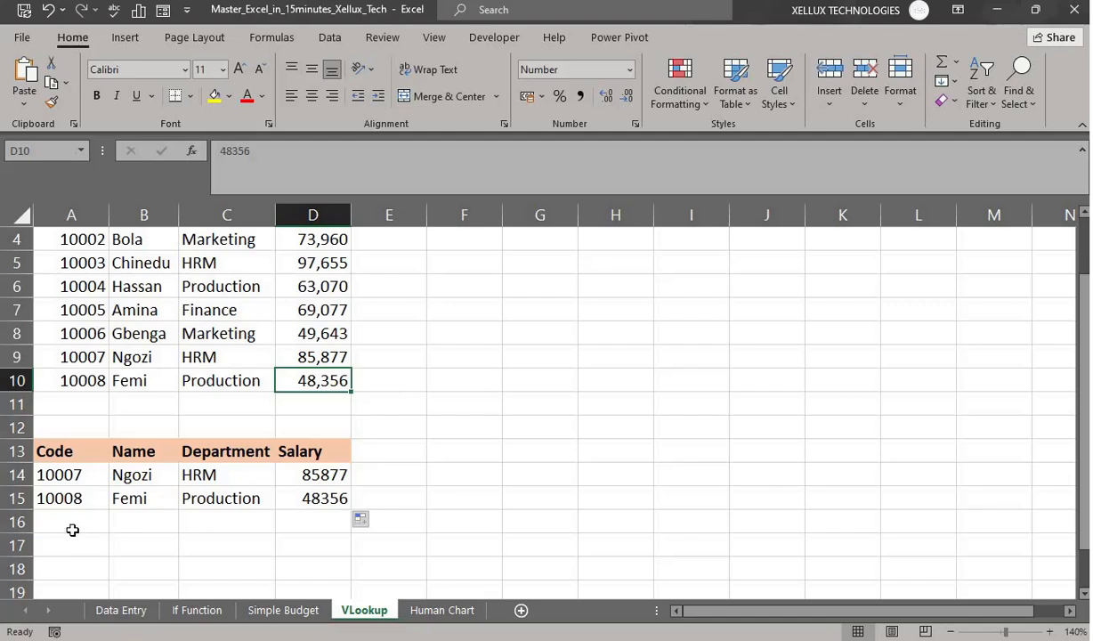
left_click_drag(64, 499, 343, 514)
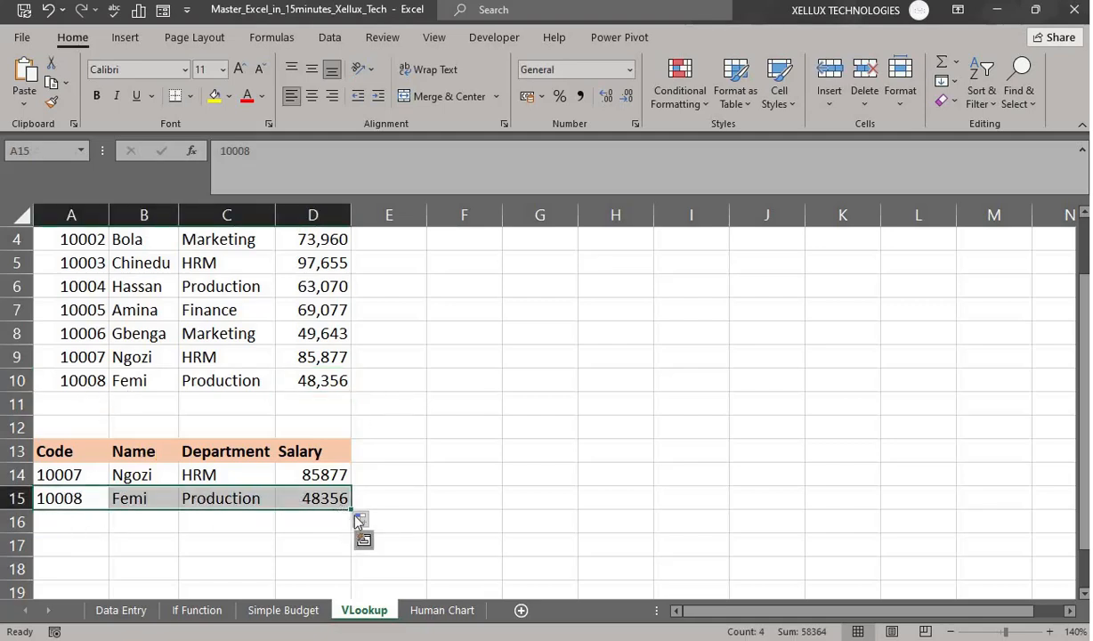
left_click_drag(352, 514, 356, 557)
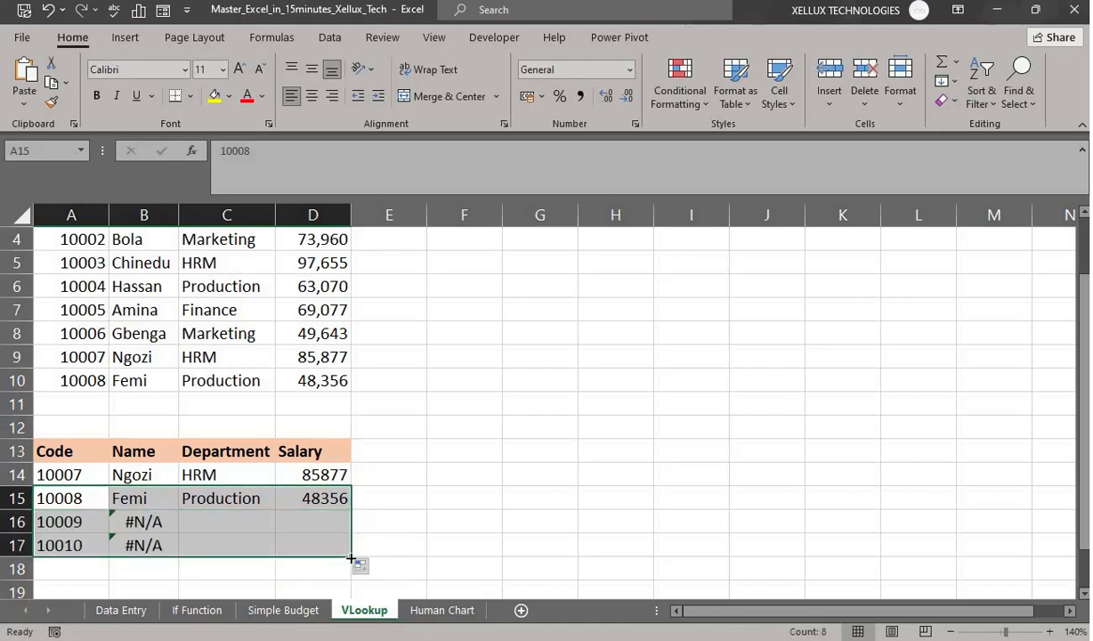
left_click_drag(352, 558, 351, 510)
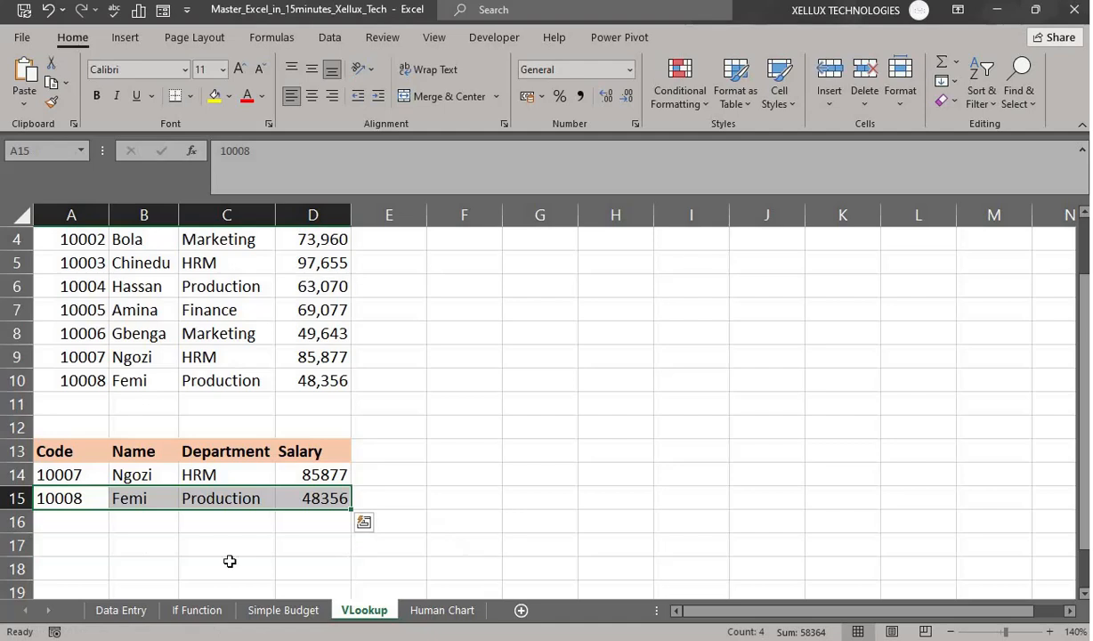
- Change the lookup codes to 10001 in A14 and 10006 in A15
double_click(88, 476)
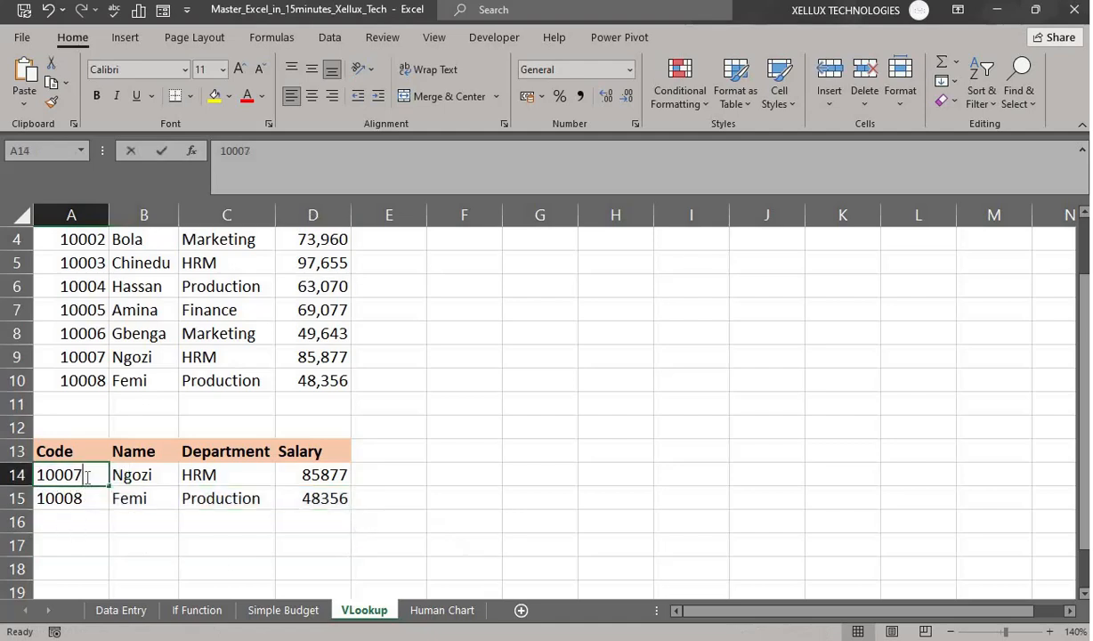
key("BackSpace")
type("1")
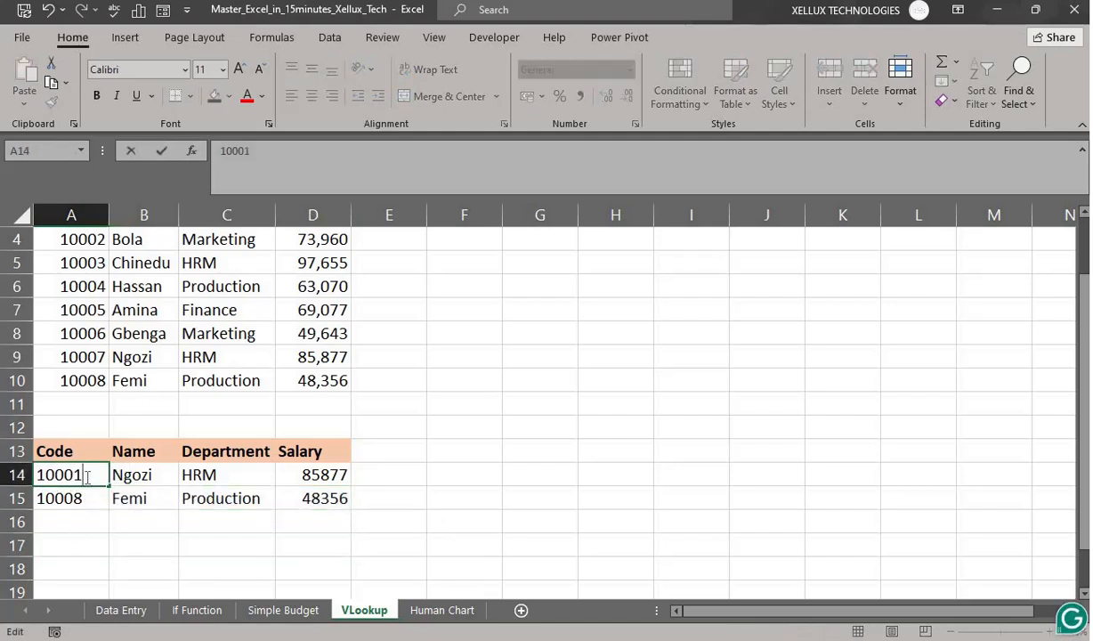
key("Return")
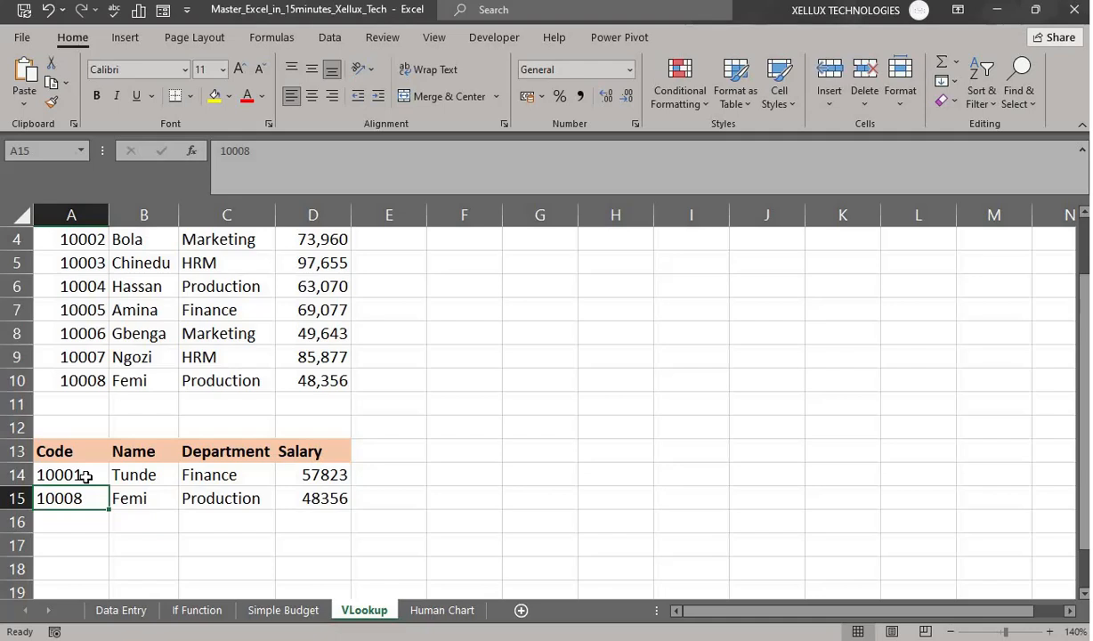
double_click(91, 501)
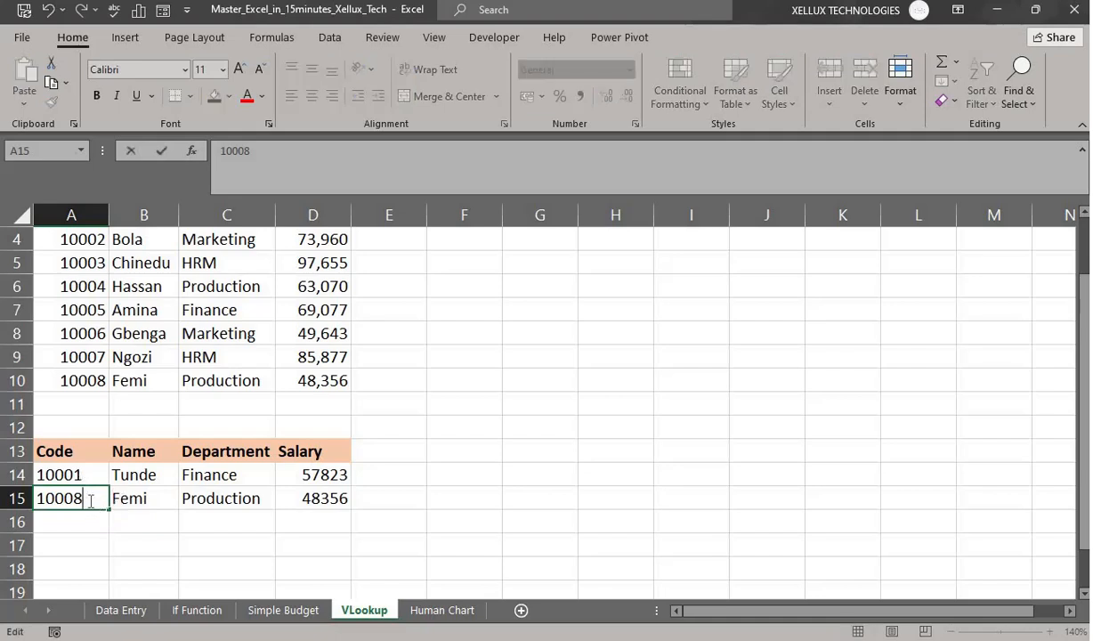
key("BackSpace")
type("6")
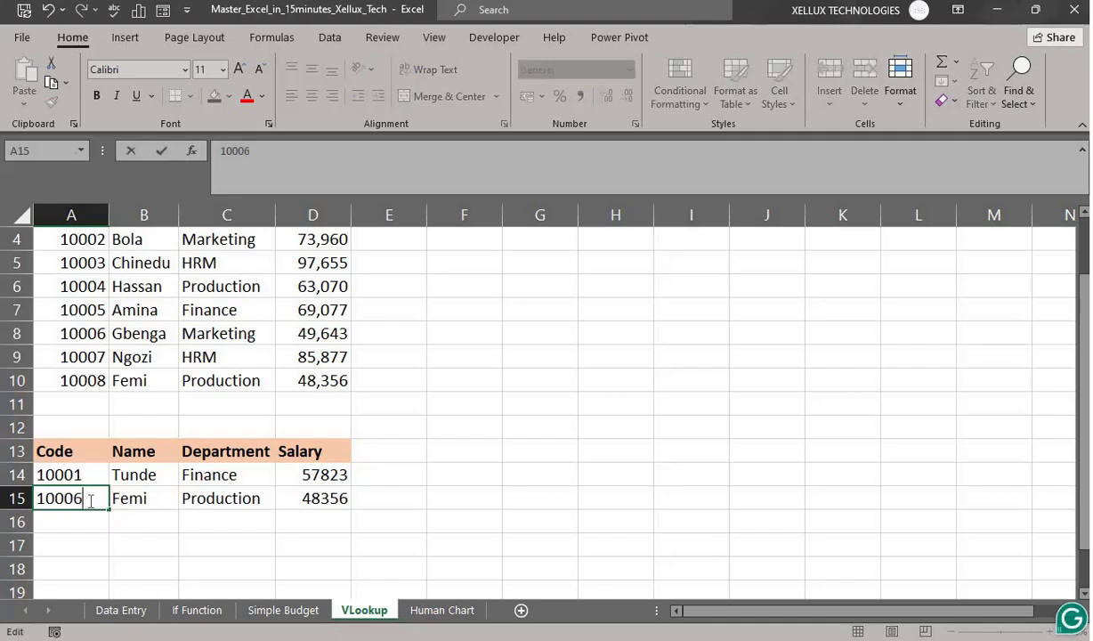
key("Return")
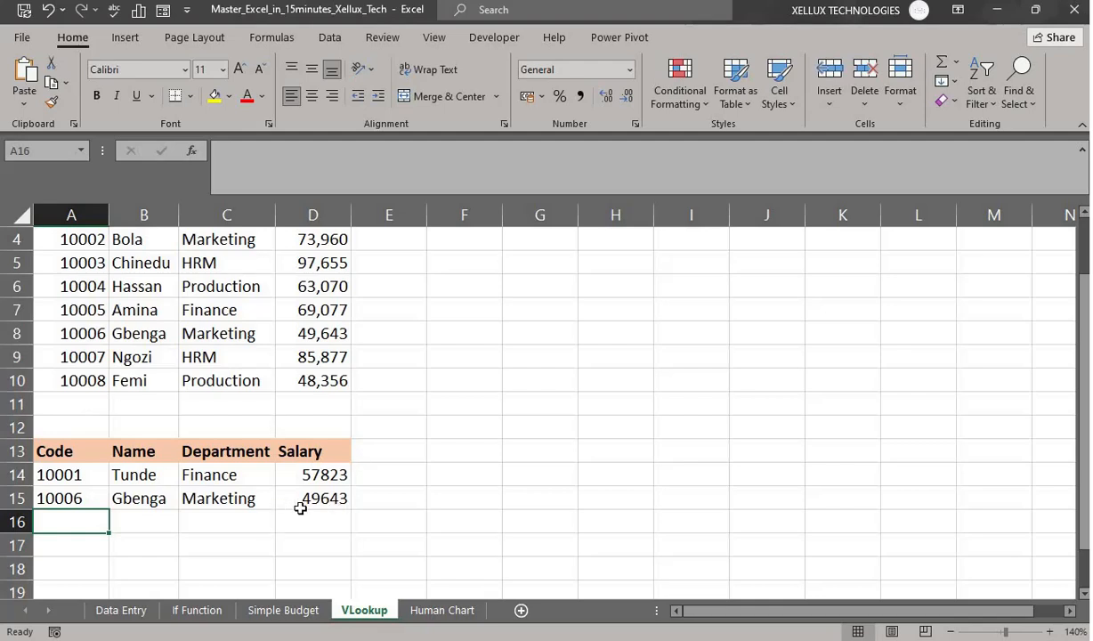
scroll(540, 507, "up", 1)
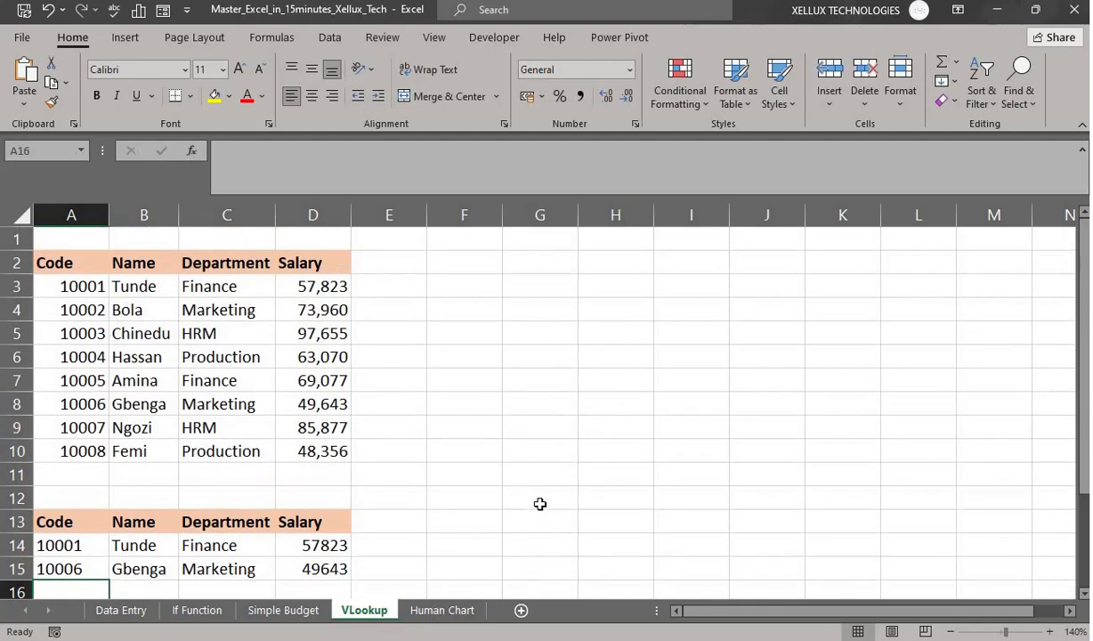
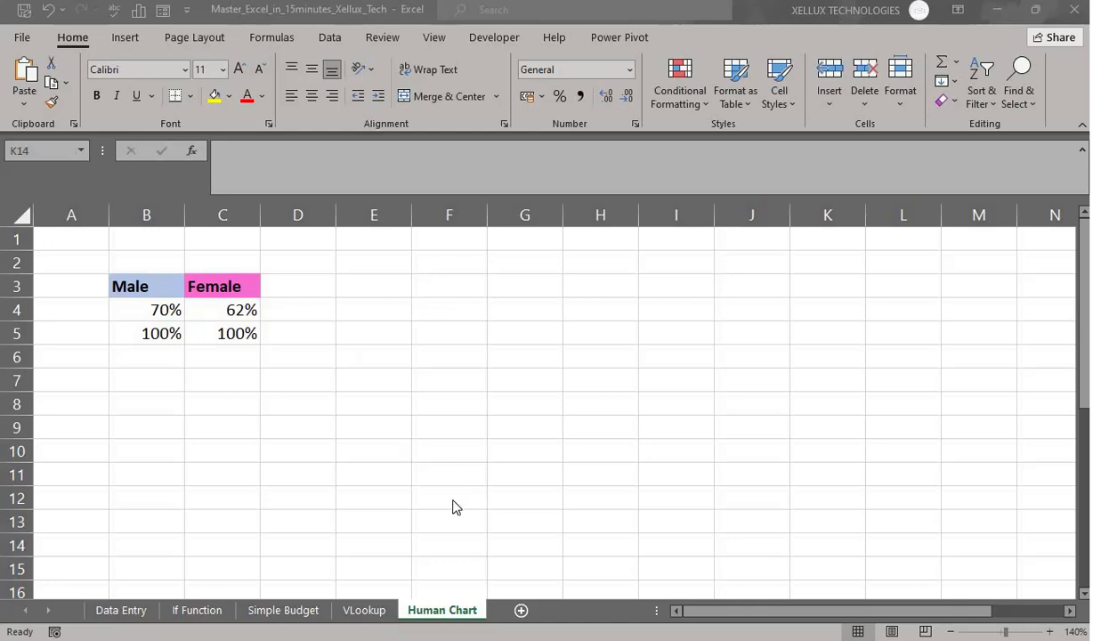
- Insert a 2-D clustered column chart from the Male/Female percentage table B3:C5
left_click(150, 309)
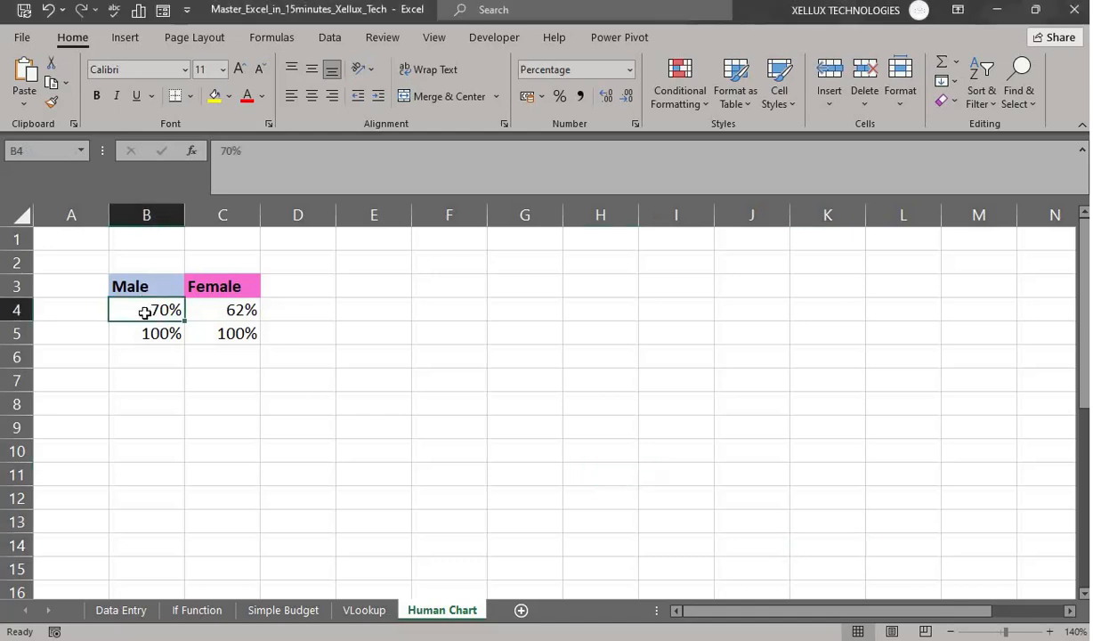
key("ctrl+a")
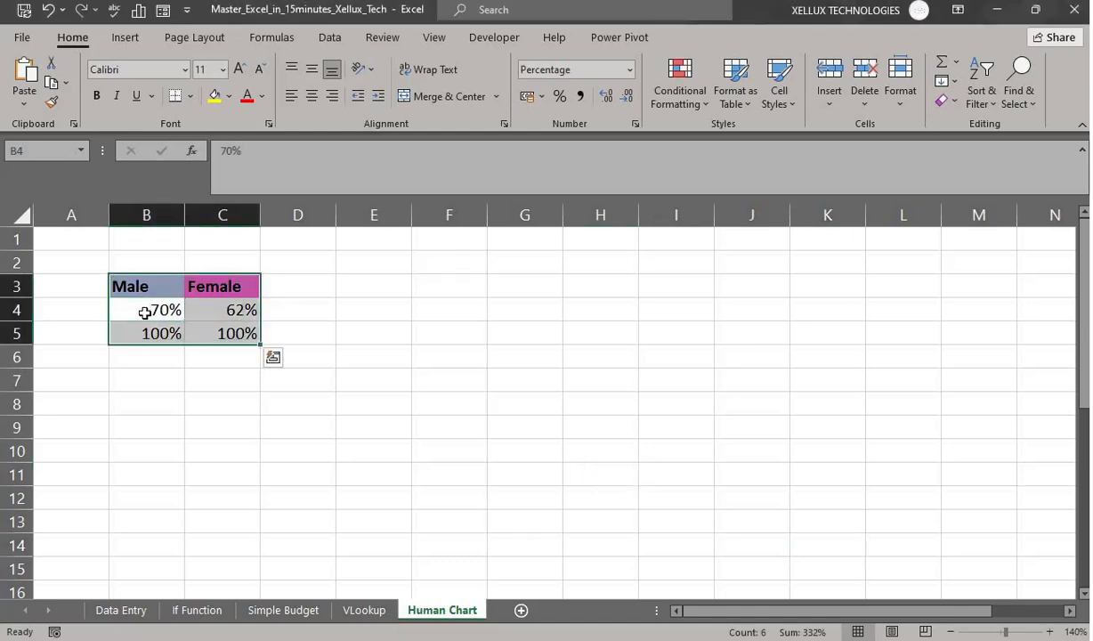
left_click(144, 313)
left_click_drag(129, 283, 239, 332)
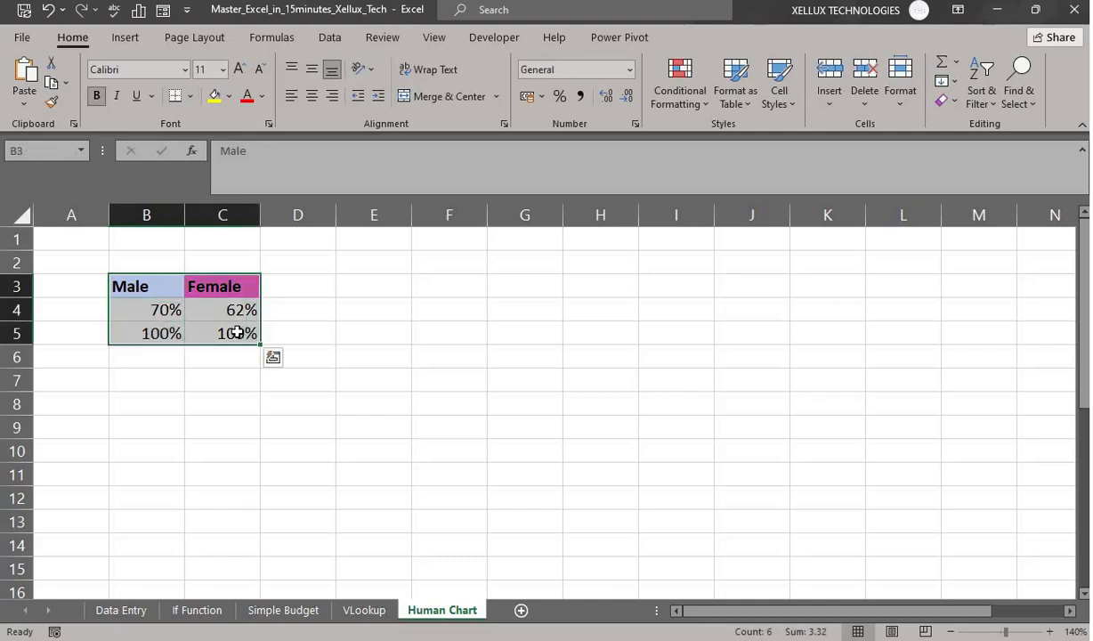
left_click(124, 38)
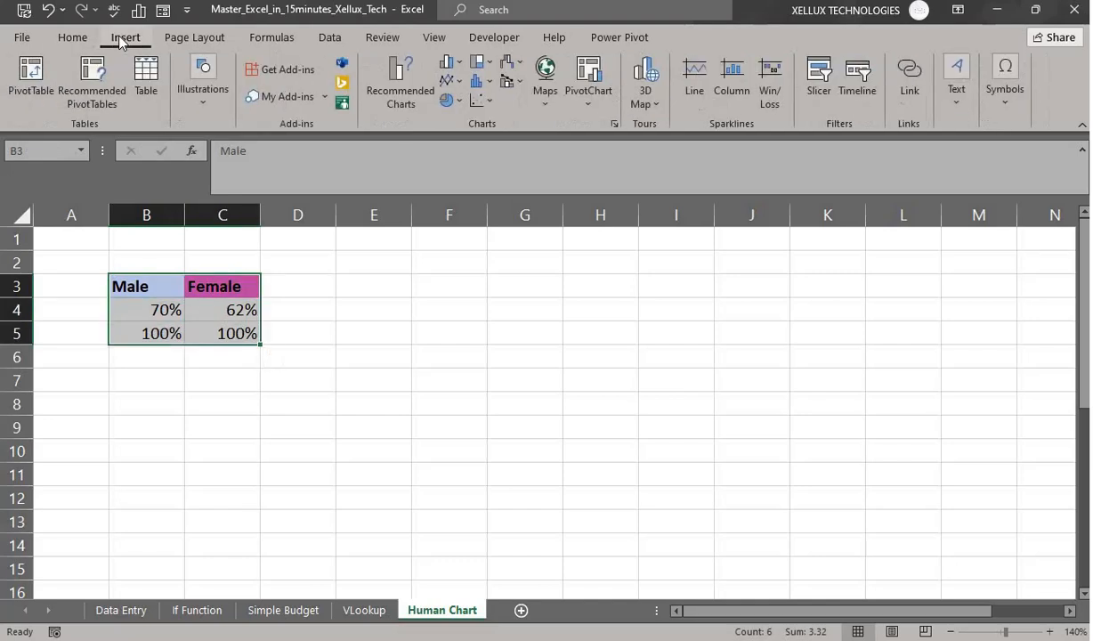
left_click(457, 68)
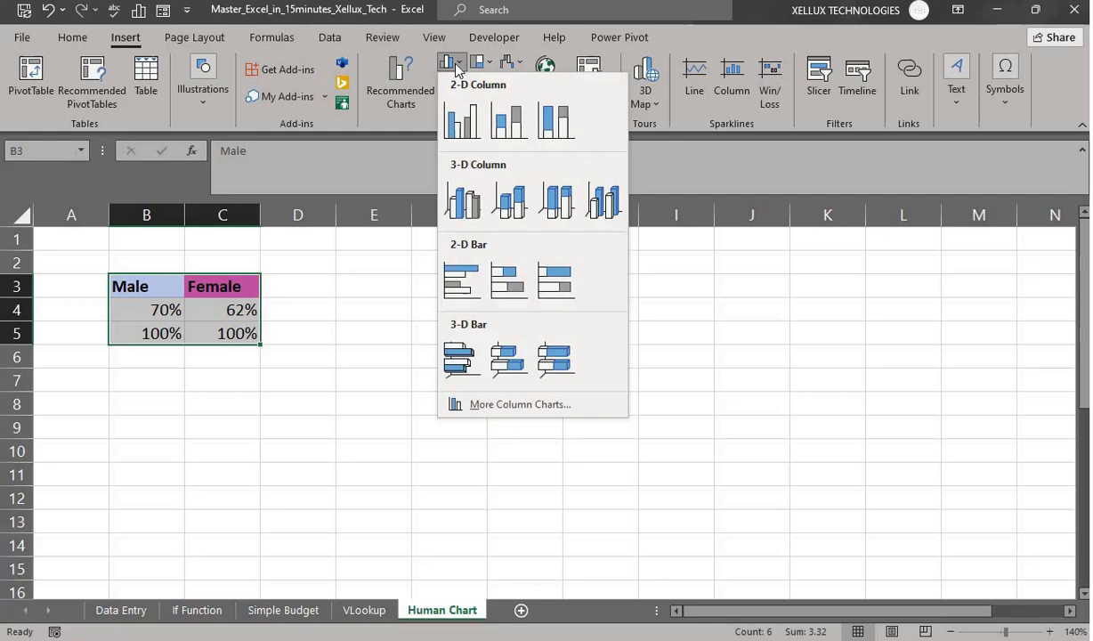
left_click(459, 128)
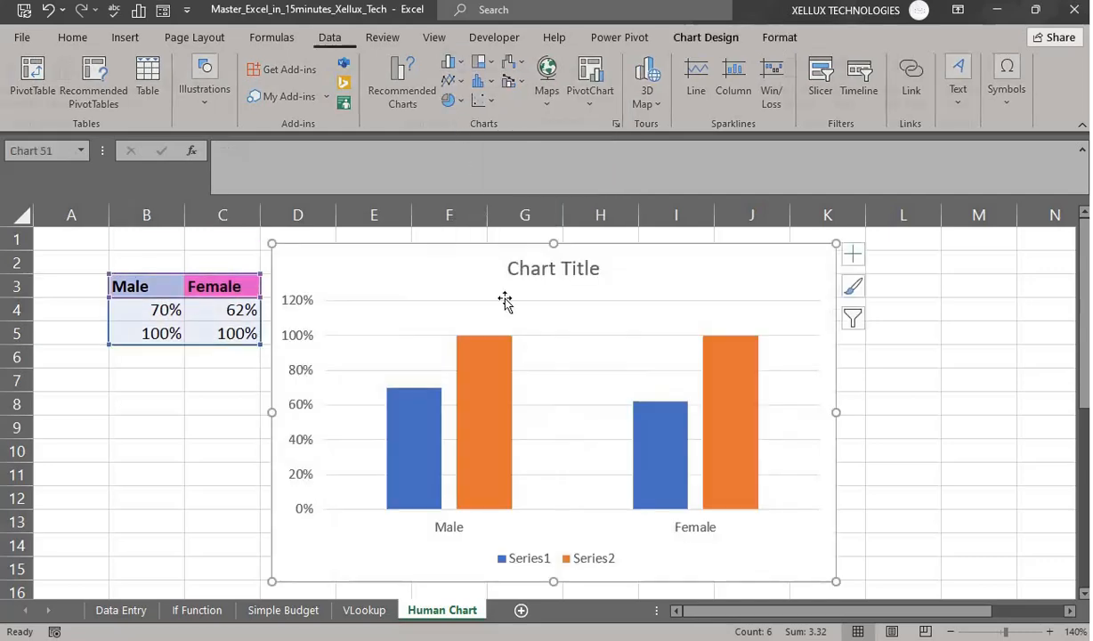
- Zoom the sheet out and move the chart to the right of the table
left_click(951, 631)
left_click(951, 631)
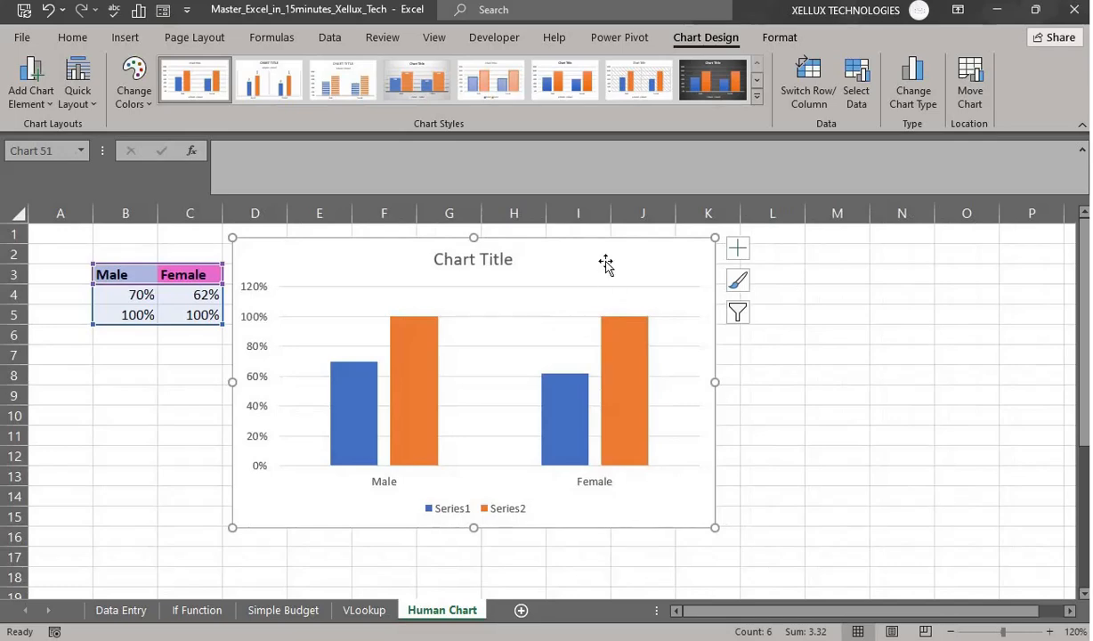
left_click_drag(604, 263, 731, 283)
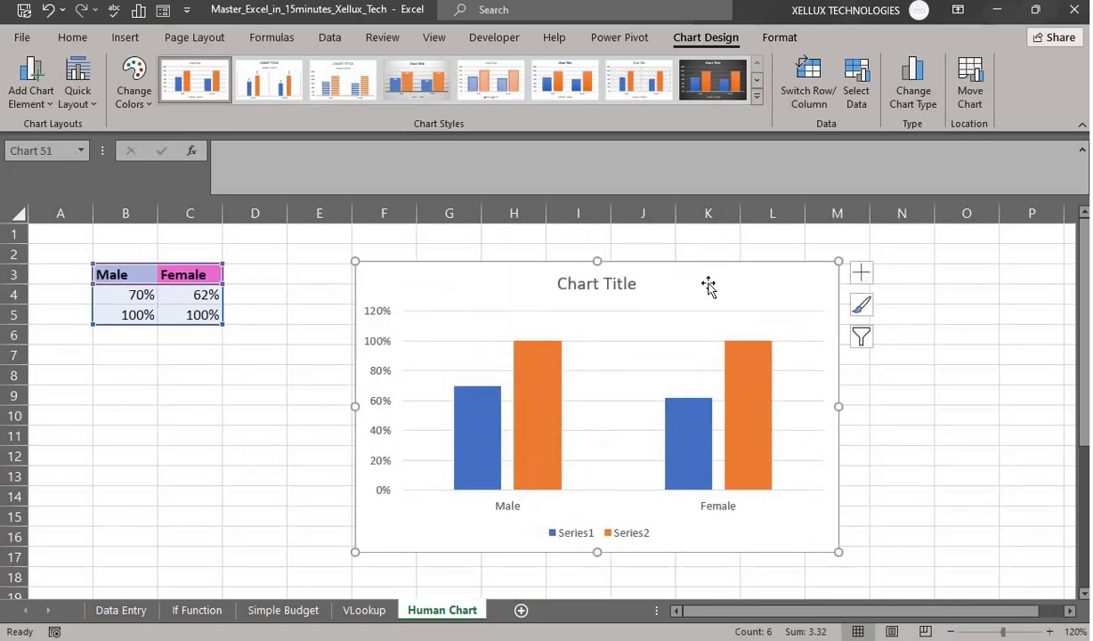
- Turn off the chart title and legend in Chart Elements
left_click(861, 275)
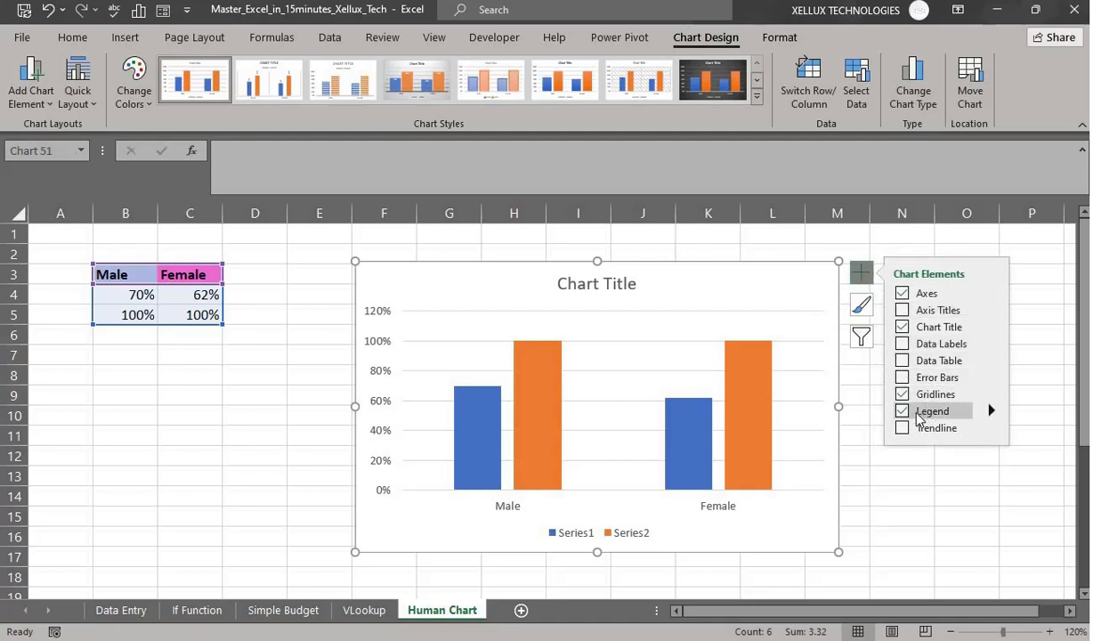
left_click(902, 327)
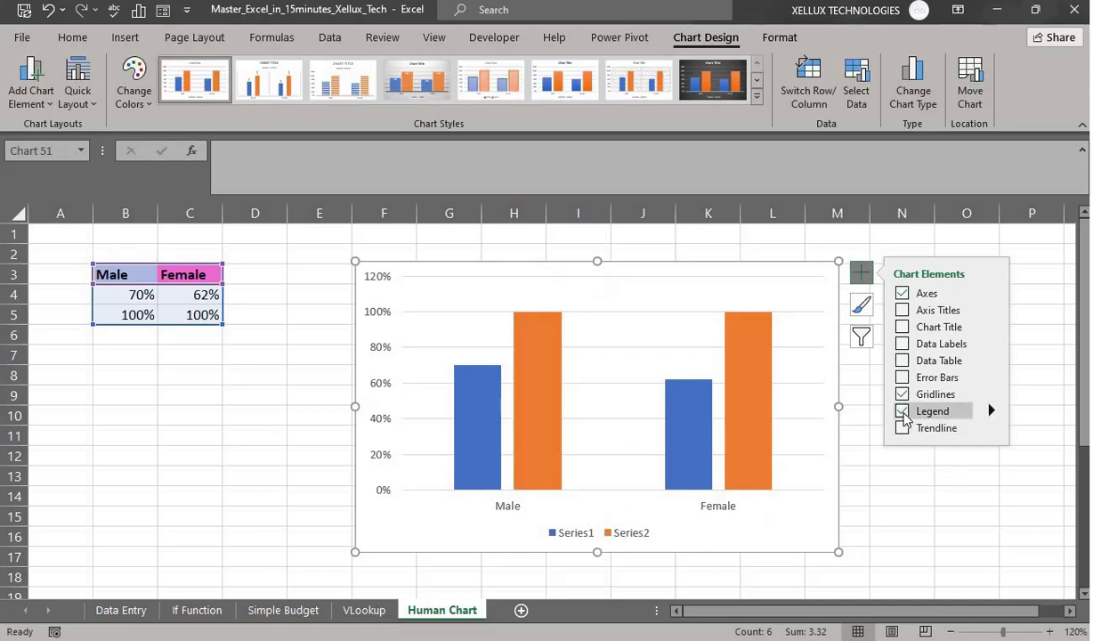
left_click(902, 410)
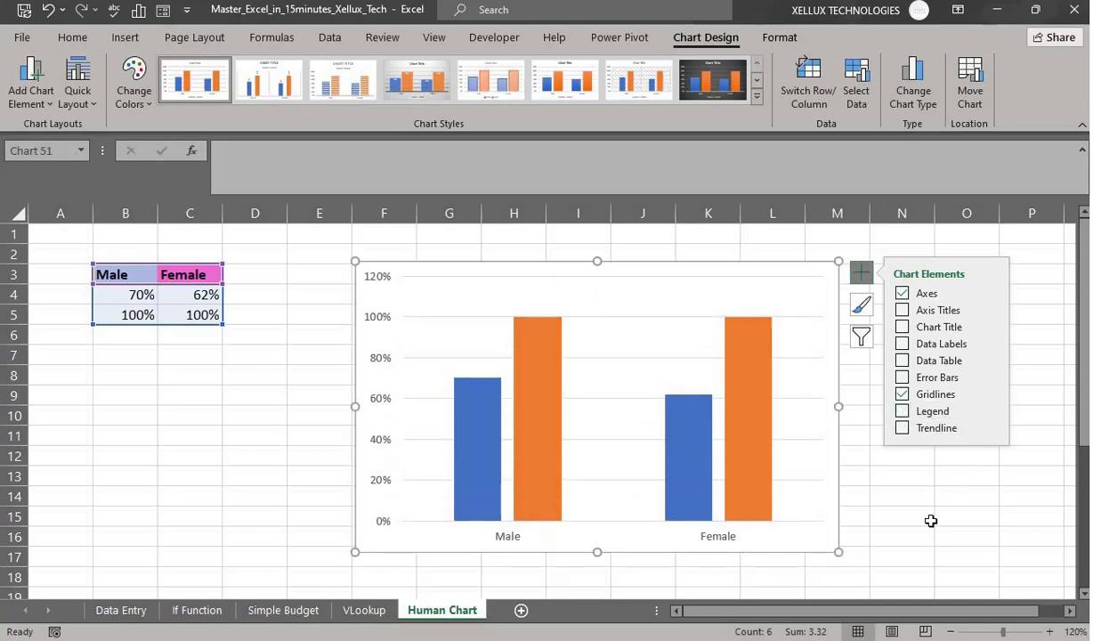
left_click(899, 517)
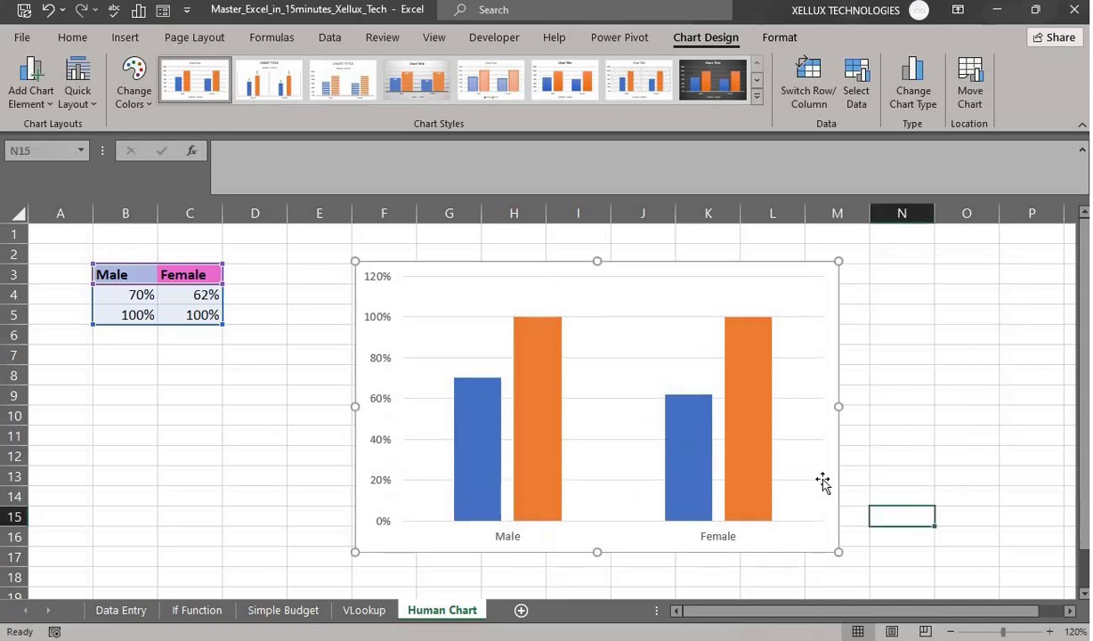
left_click(606, 274)
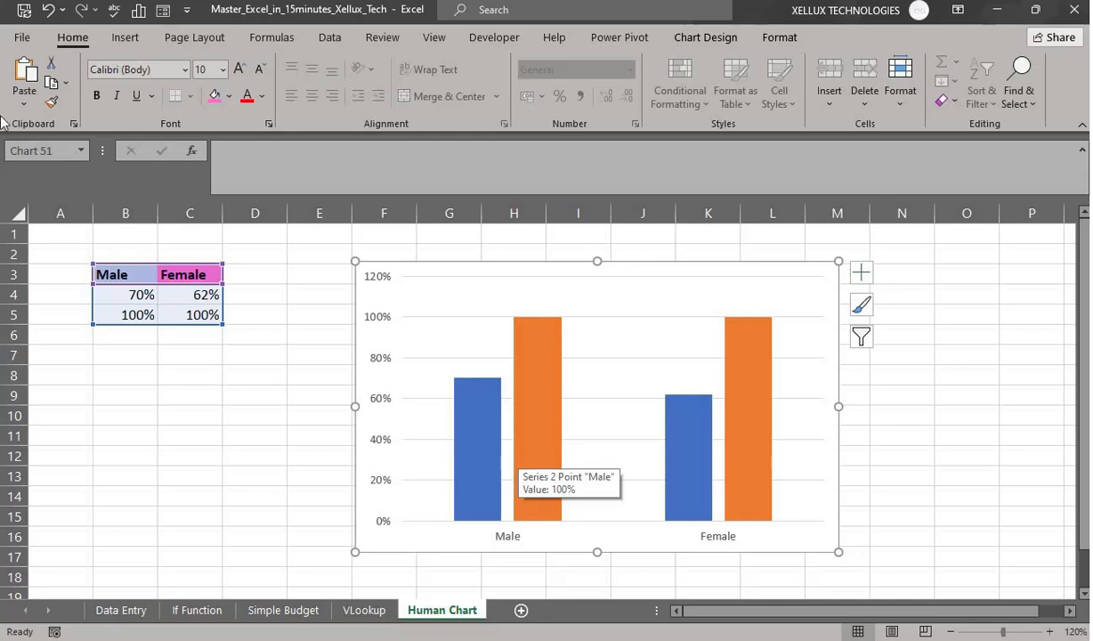
- Insert the standing man and woman icons found by searching 'peo' in the stock icon library
left_click(125, 38)
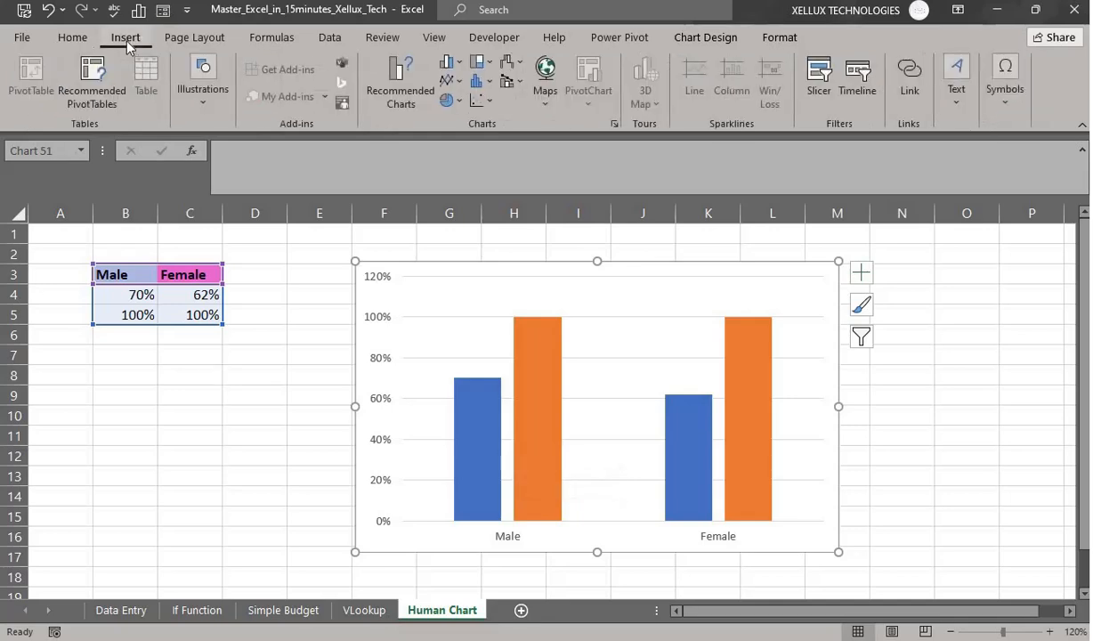
left_click(203, 89)
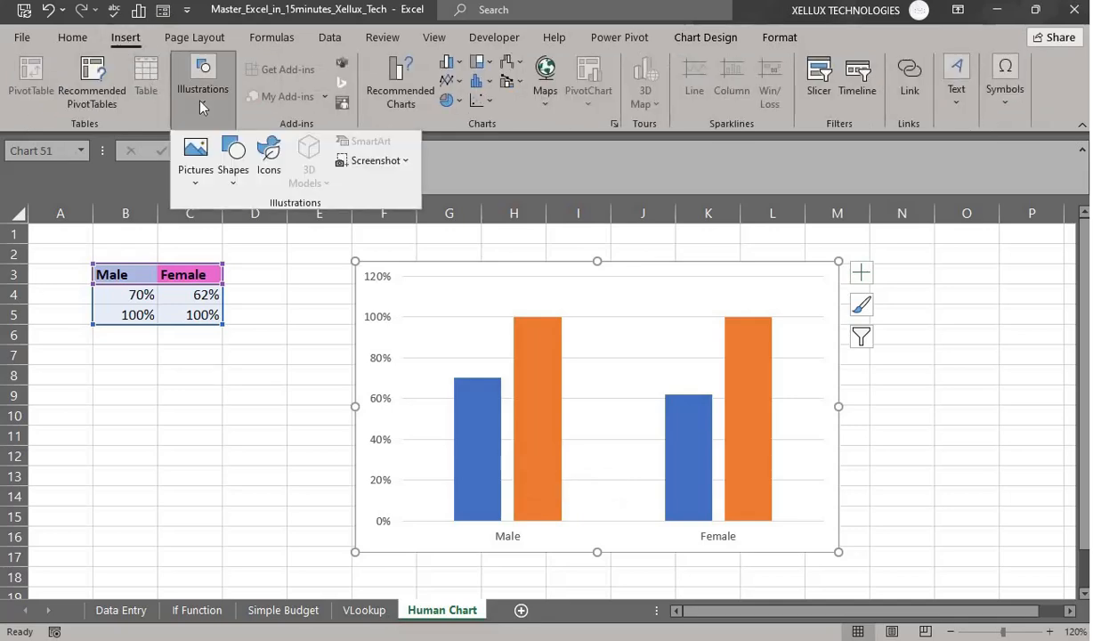
left_click(269, 173)
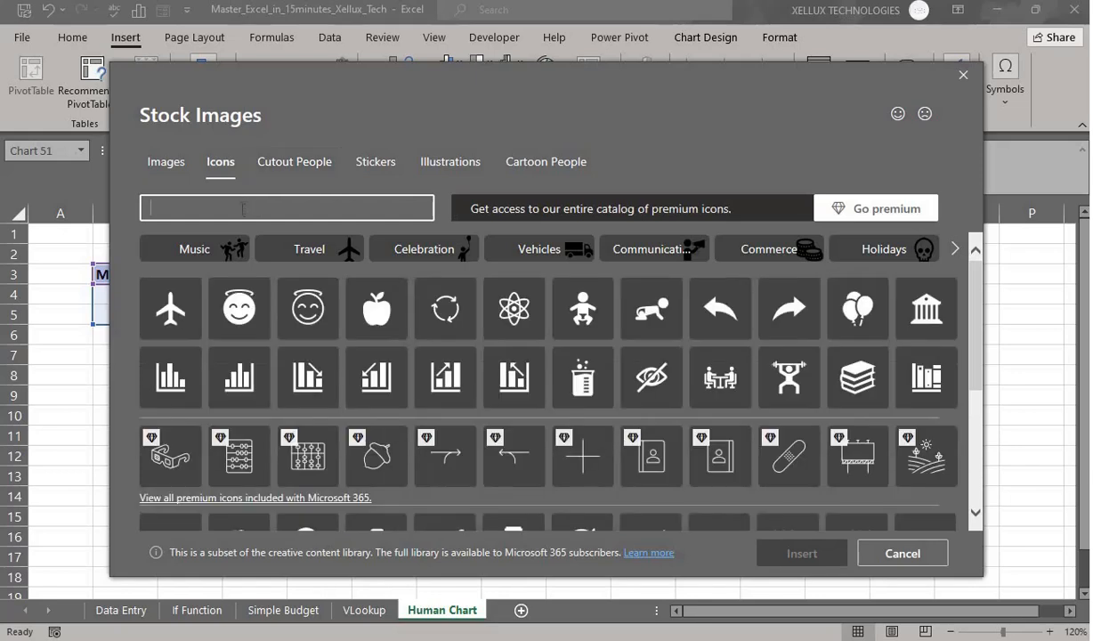
type("people")
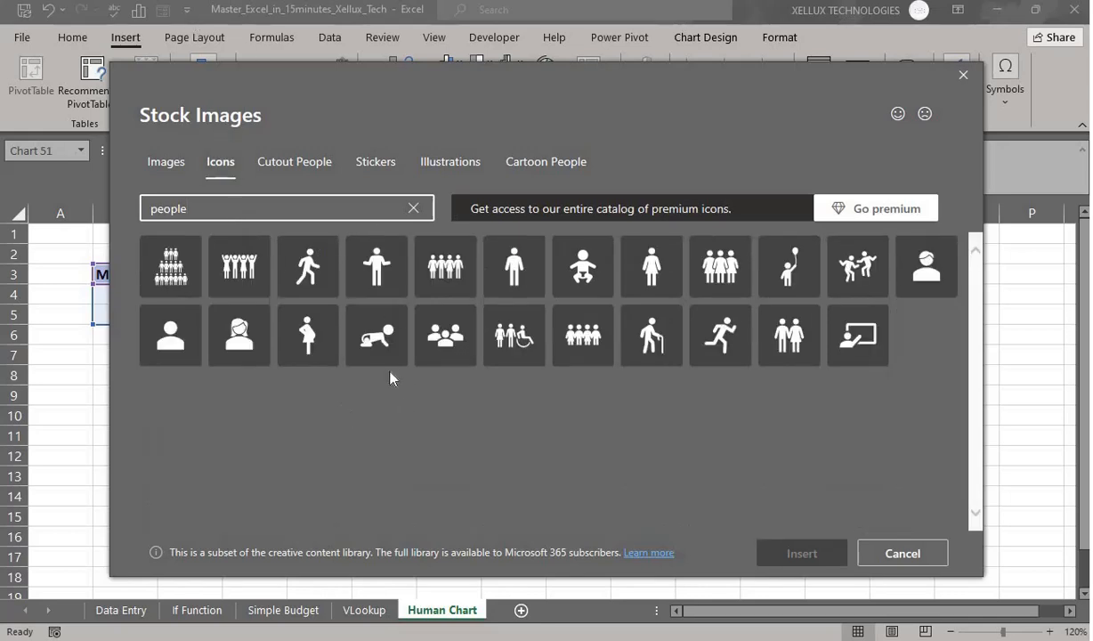
left_click(516, 273)
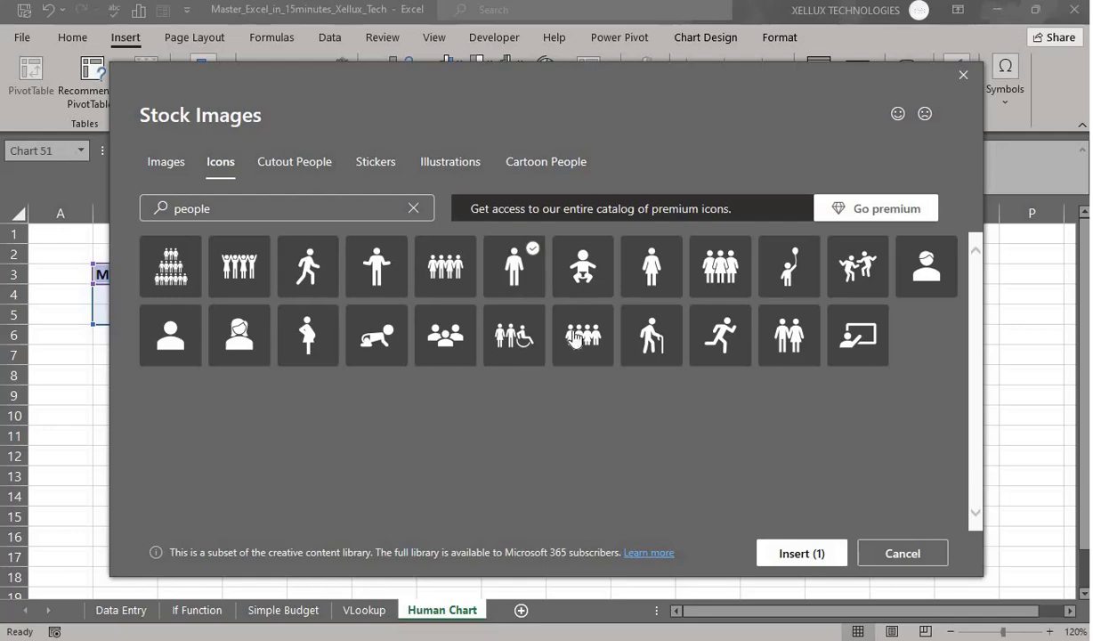
left_click(649, 277)
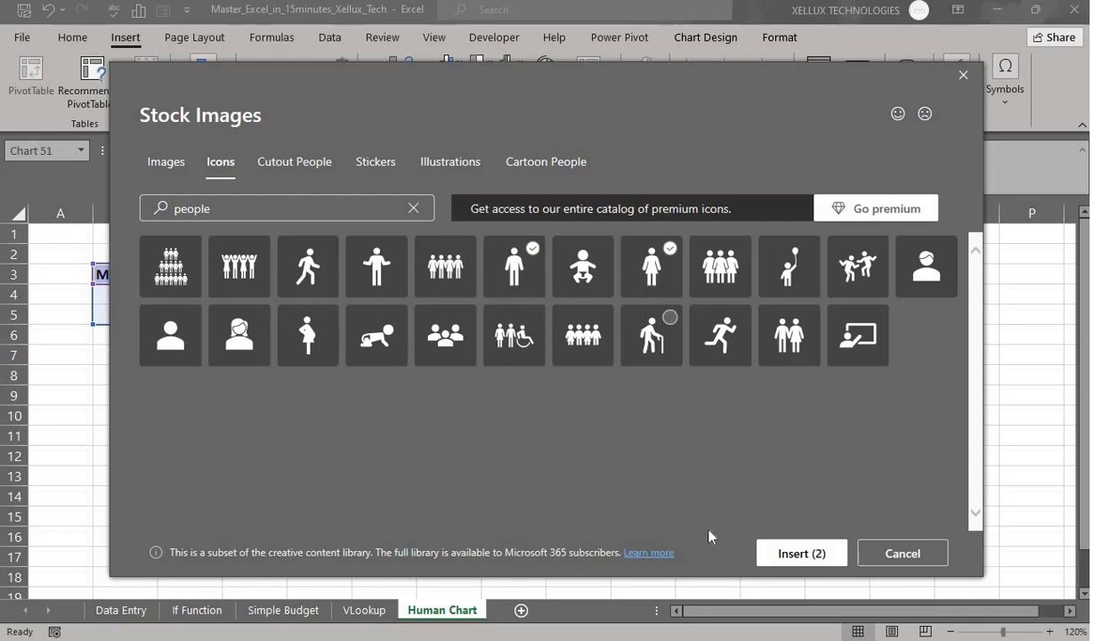
left_click(800, 554)
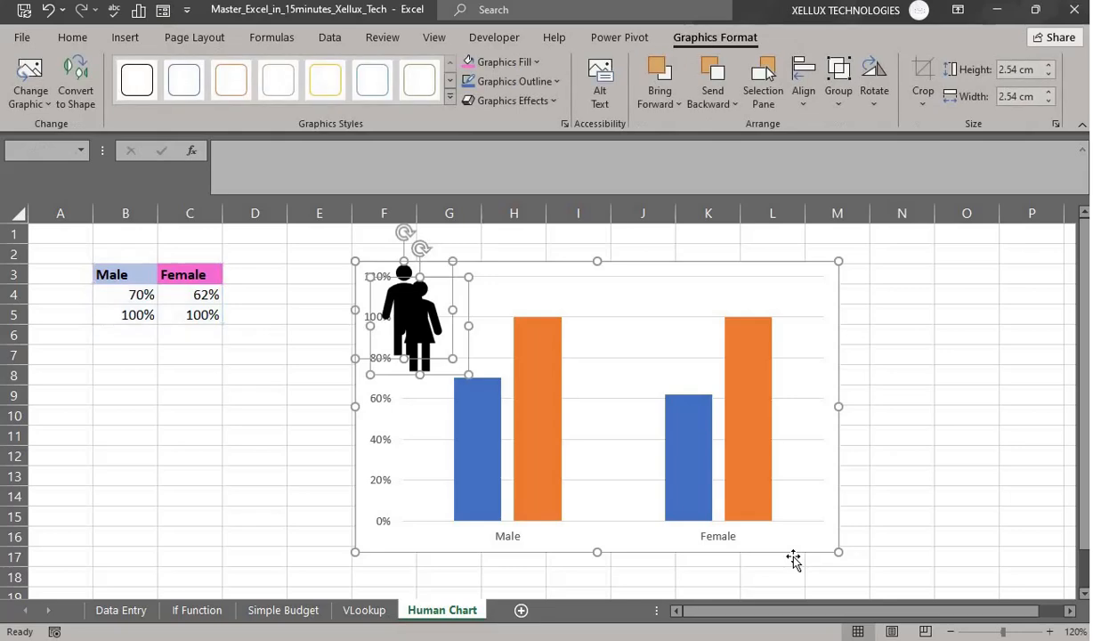
- Move the two person icons to H19 below the chart and shift the woman to around K21
scroll(953, 476, "down", 2)
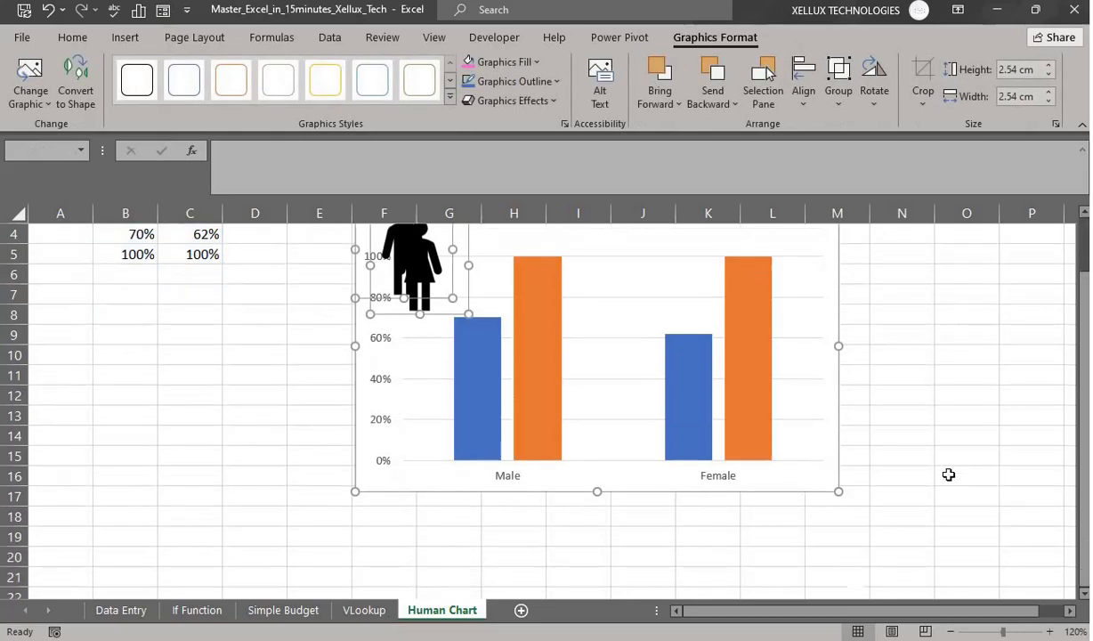
scroll(949, 476, "up", 2)
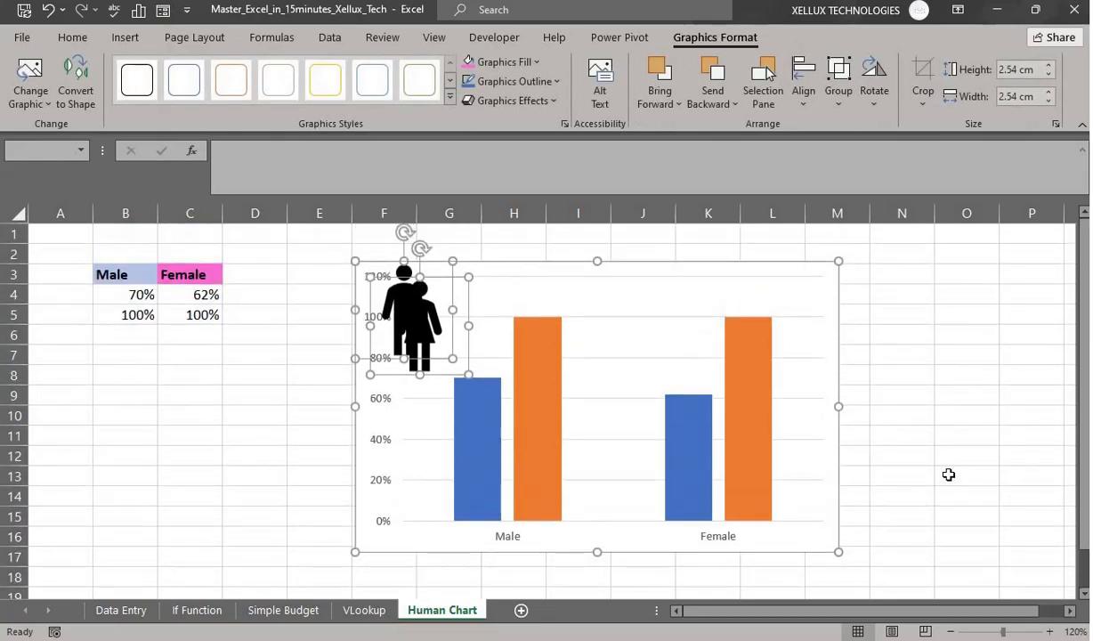
key("ctrl+z")
scroll(883, 447, "down", 2)
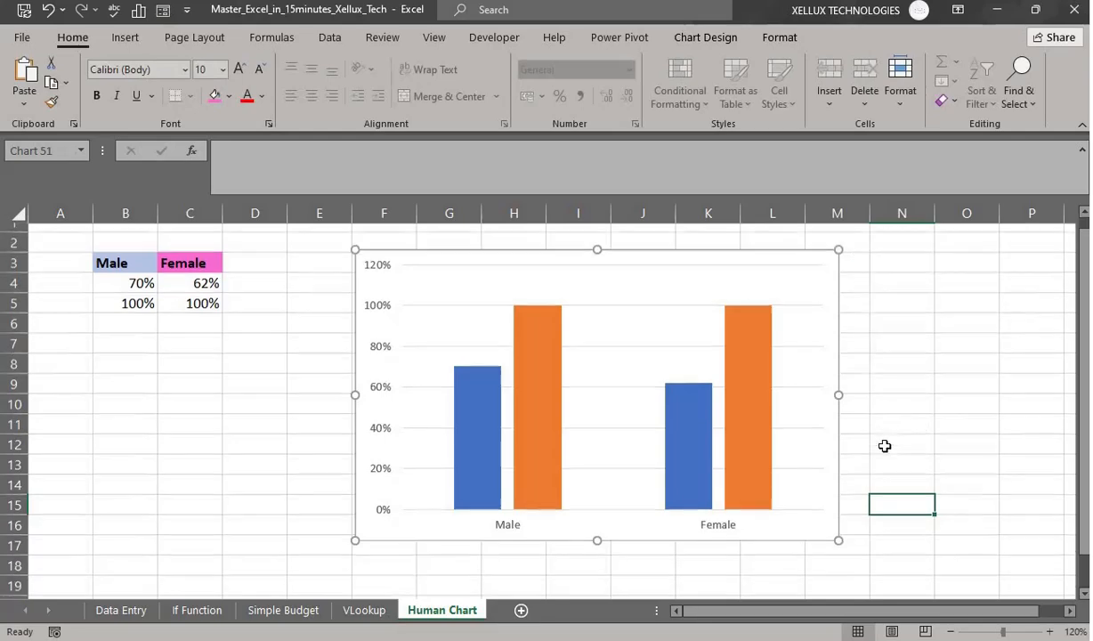
left_click(515, 479)
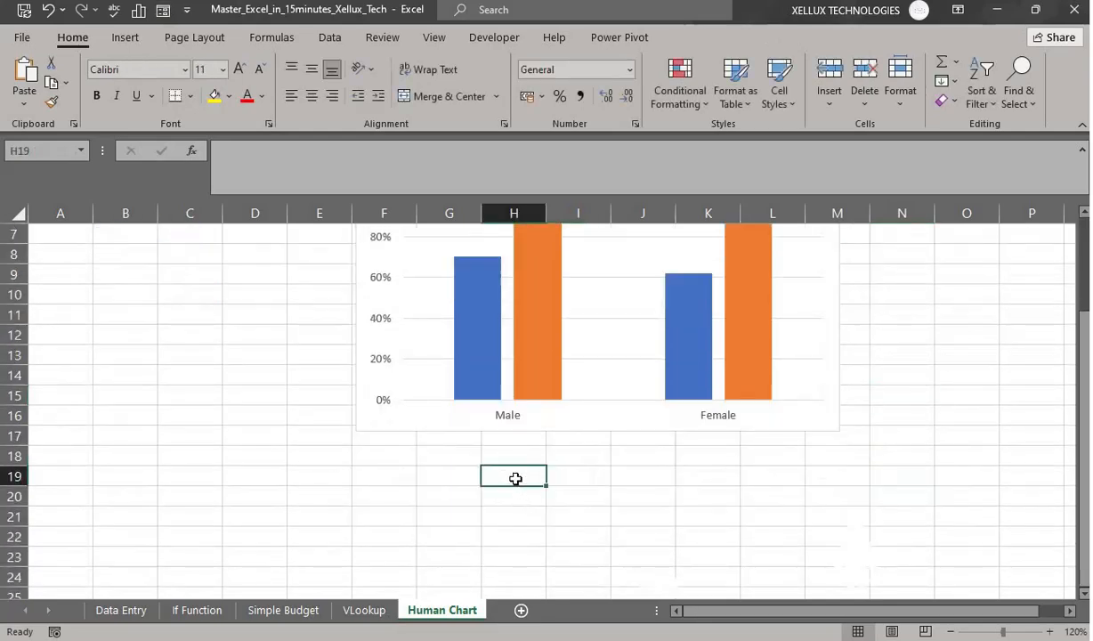
key("ctrl+v")
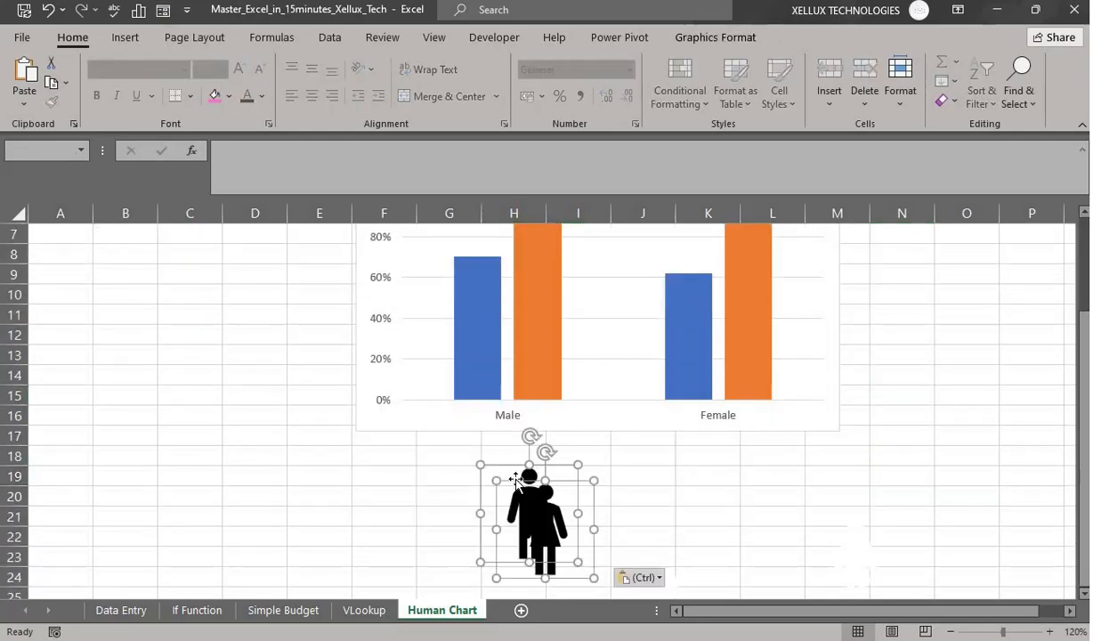
left_click(652, 506)
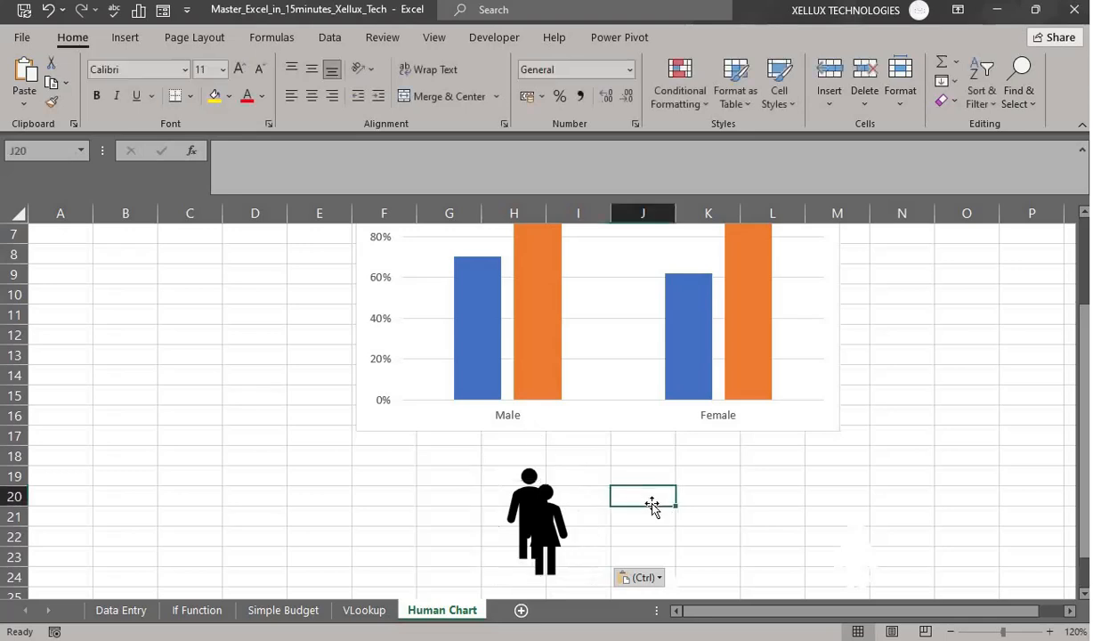
left_click(544, 526)
left_click_drag(544, 526, 709, 517)
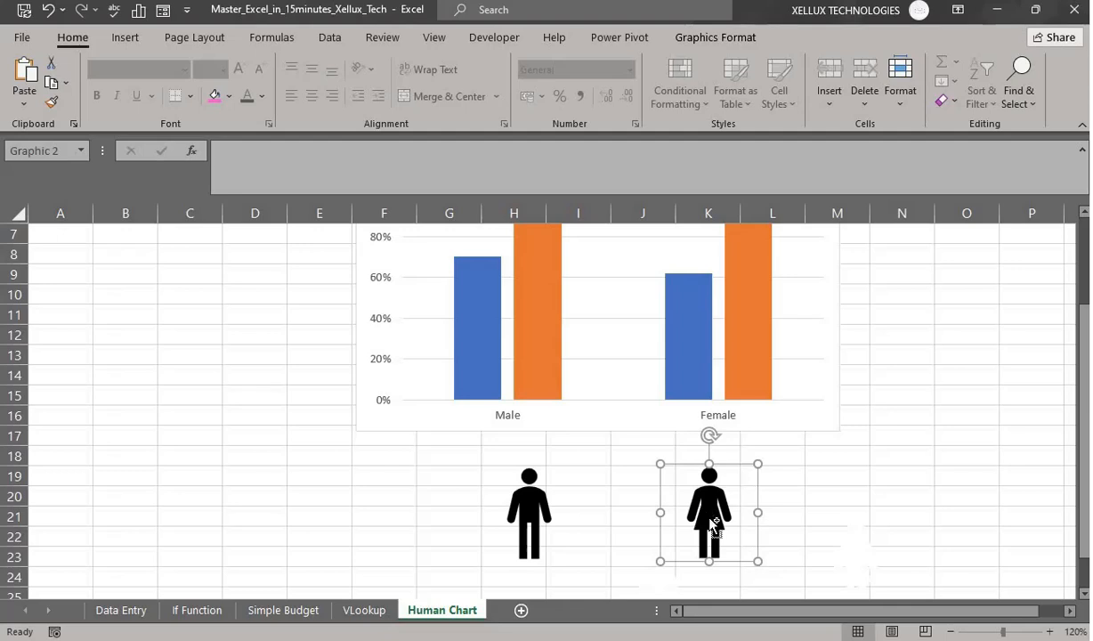
- Duplicate the woman icon into column L and the man icon into column F
key("ctrl+c")
key("ctrl+v")
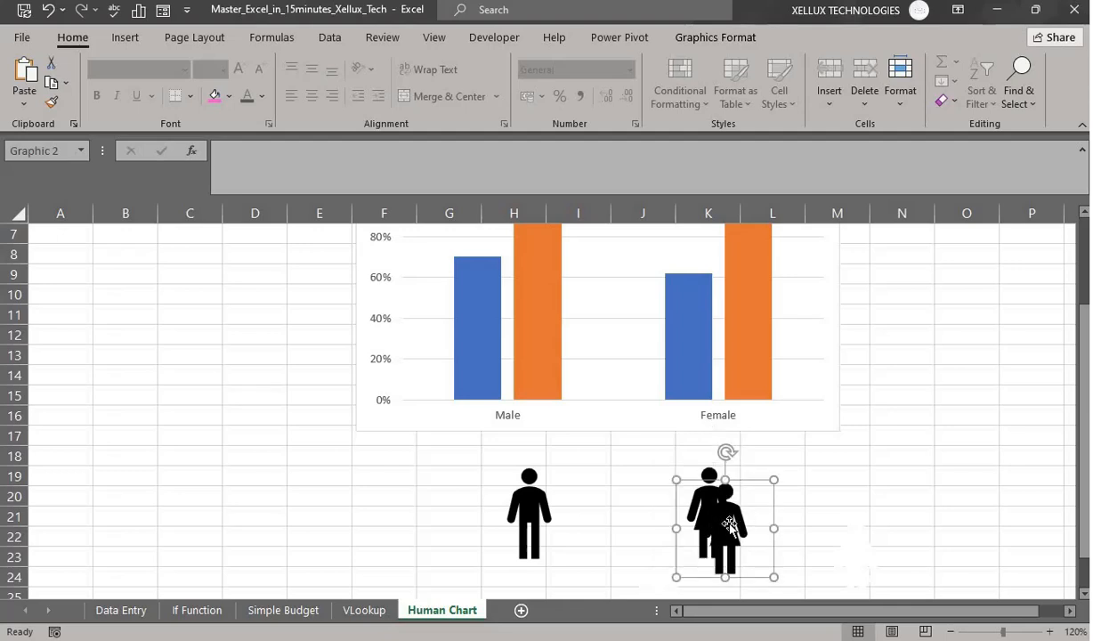
left_click_drag(727, 527, 817, 513)
left_click(535, 507)
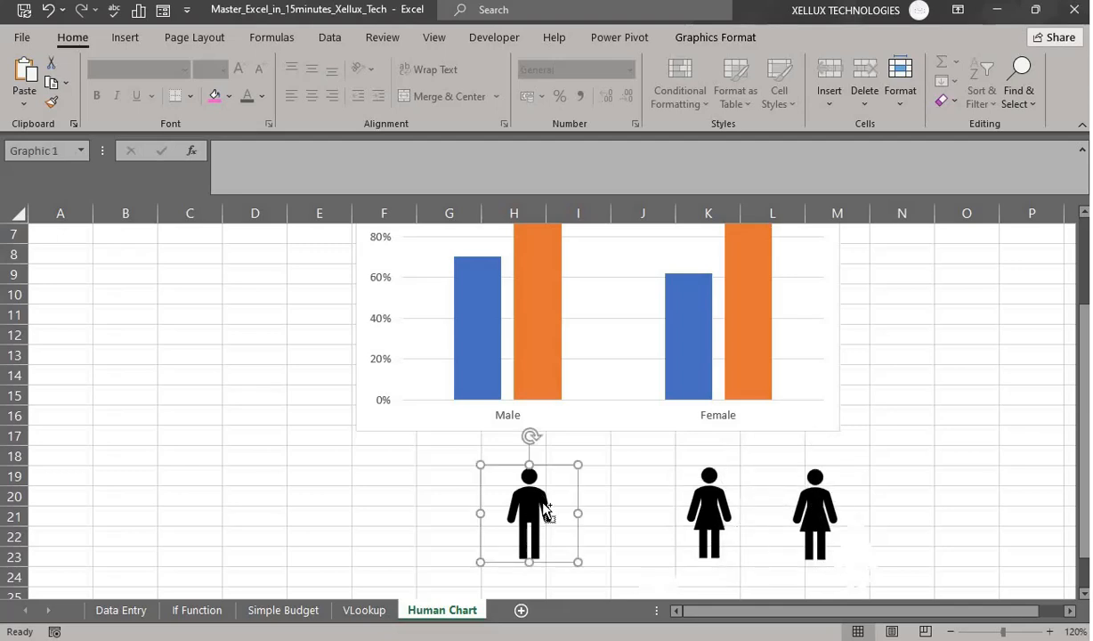
left_click_drag(547, 513, 385, 505)
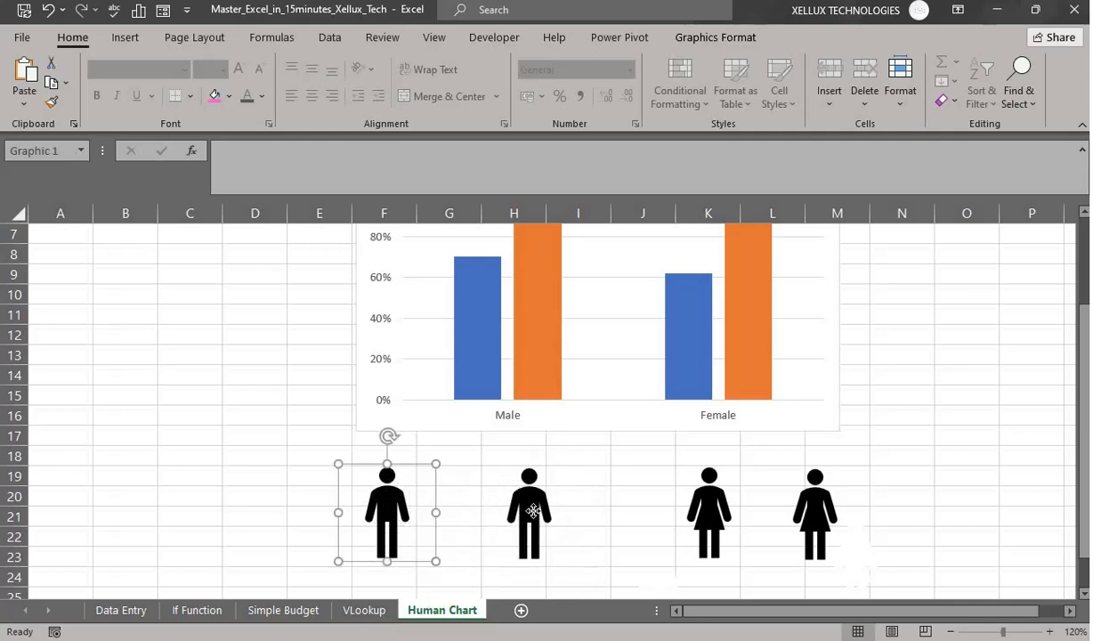
- Fill the column H man icon and the far-right woman icon white
left_click(533, 510)
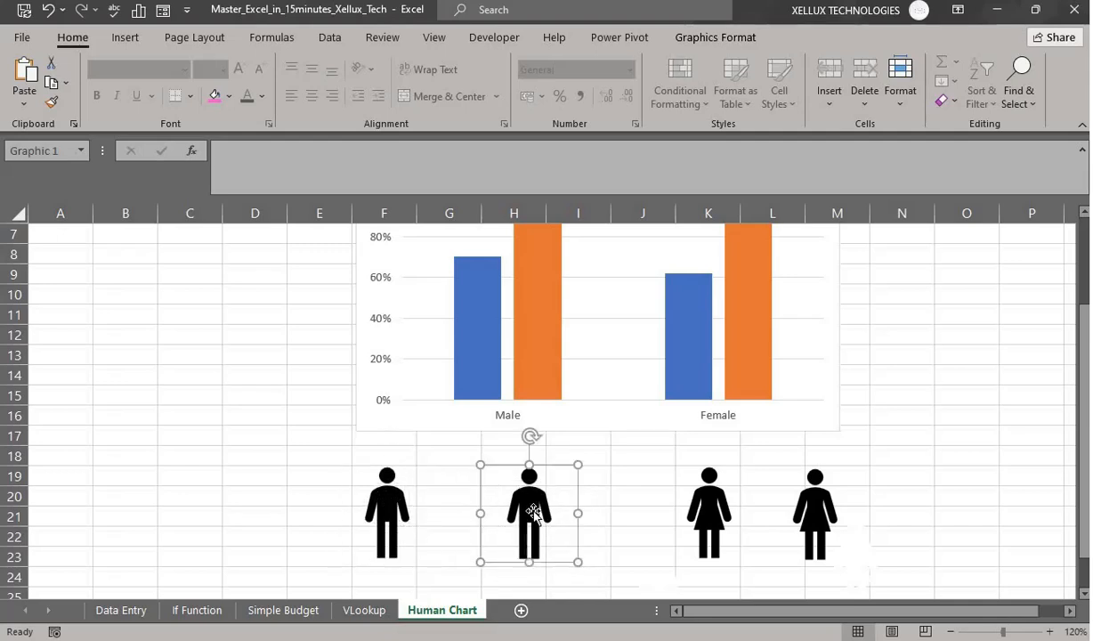
left_click(228, 96)
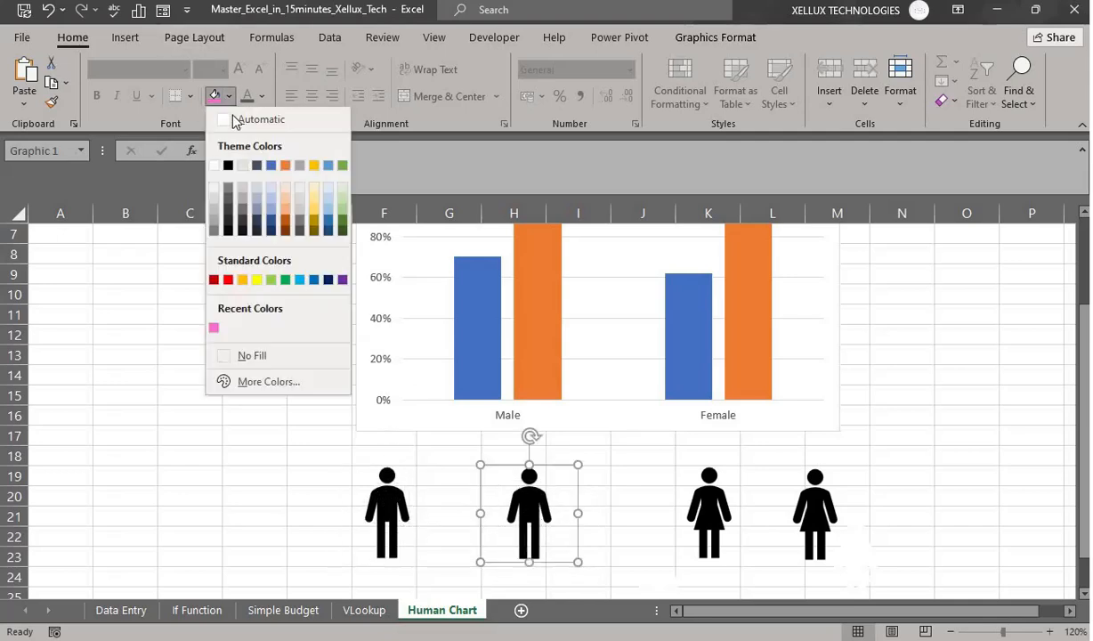
left_click(214, 165)
left_click(812, 512)
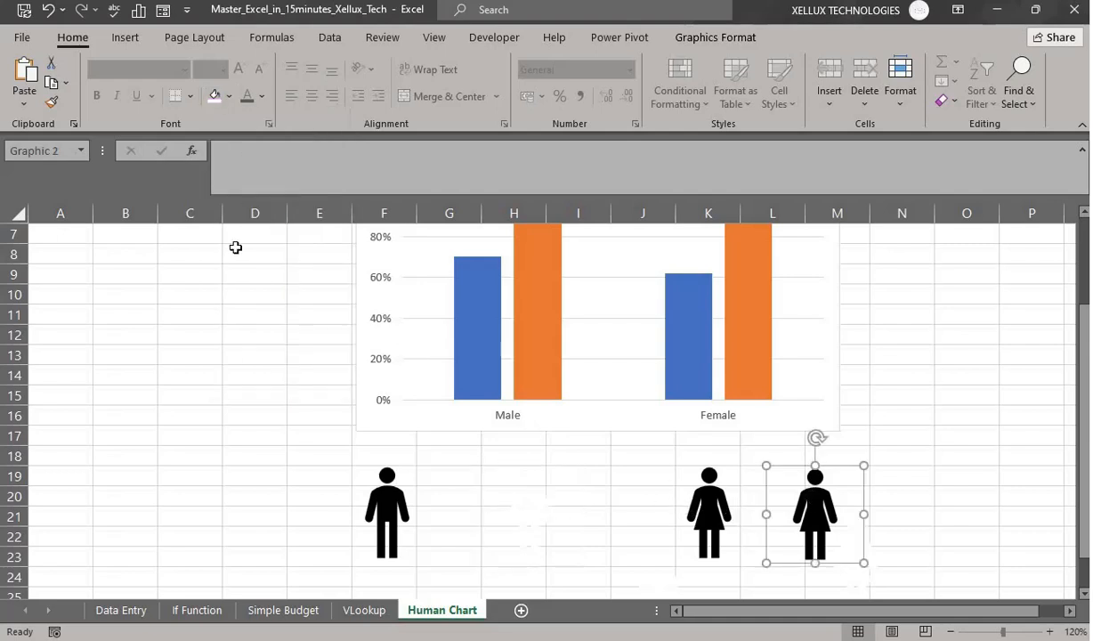
left_click(228, 97)
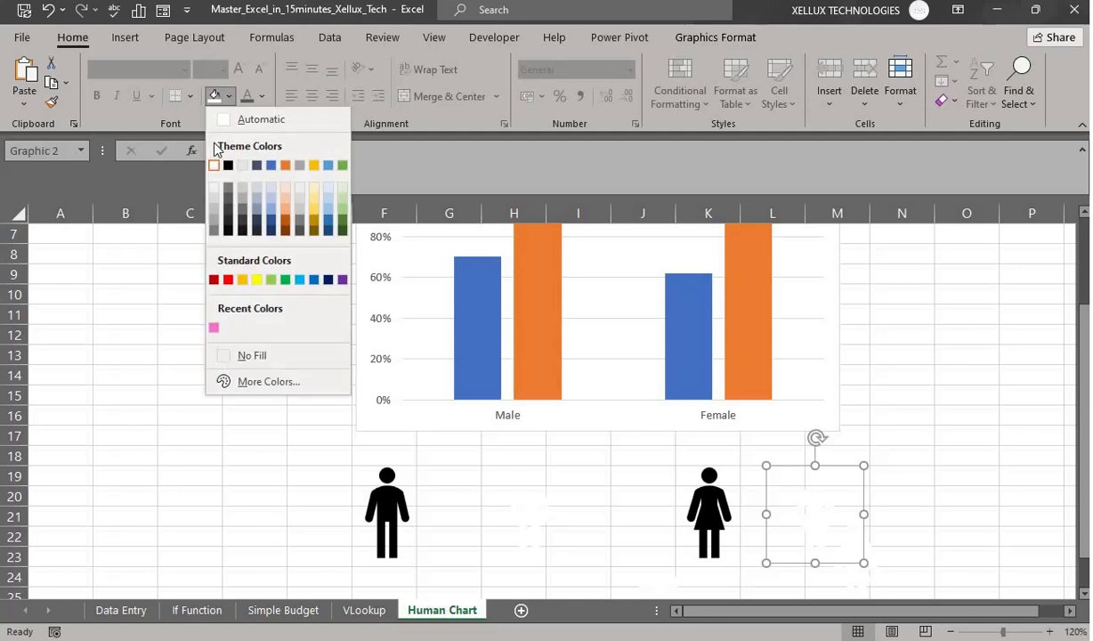
left_click(215, 98)
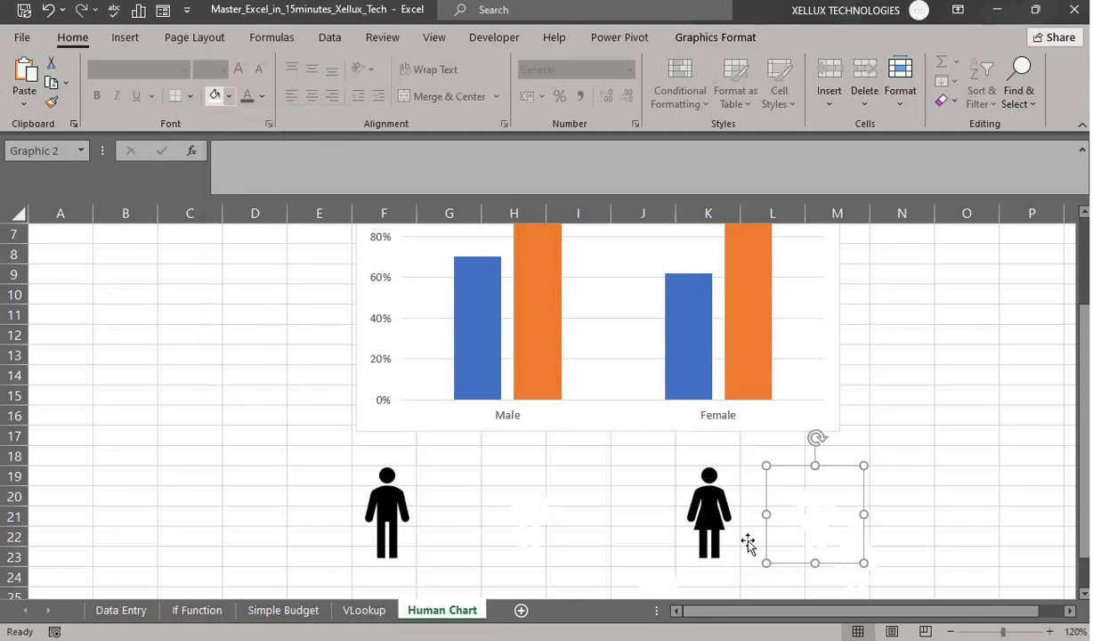
- Fill the woman icon below Female pink
left_click(714, 508)
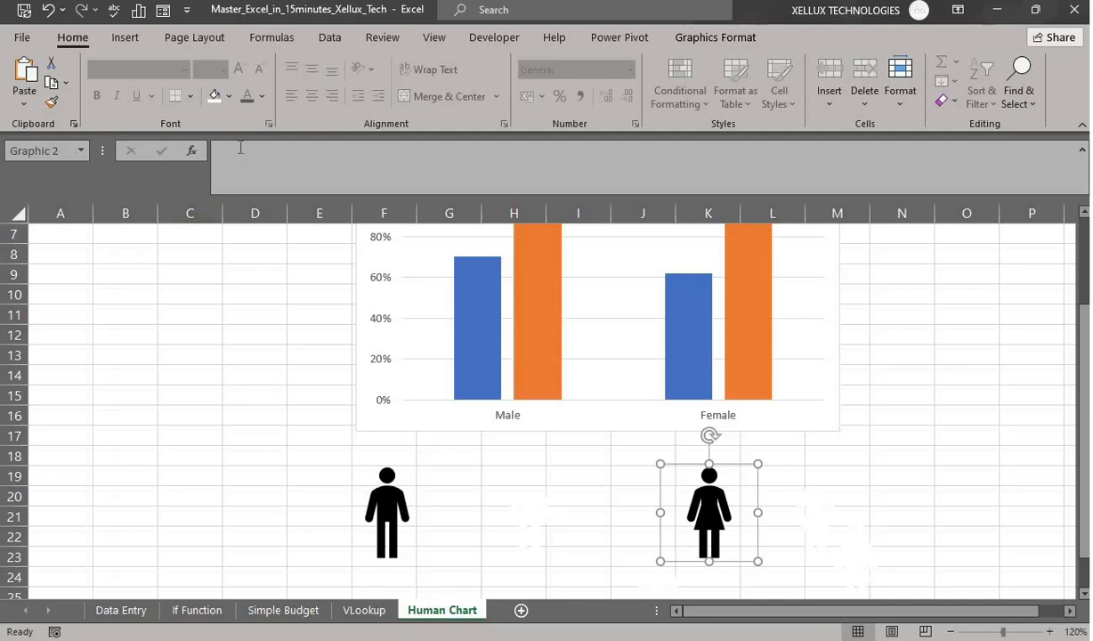
left_click(230, 96)
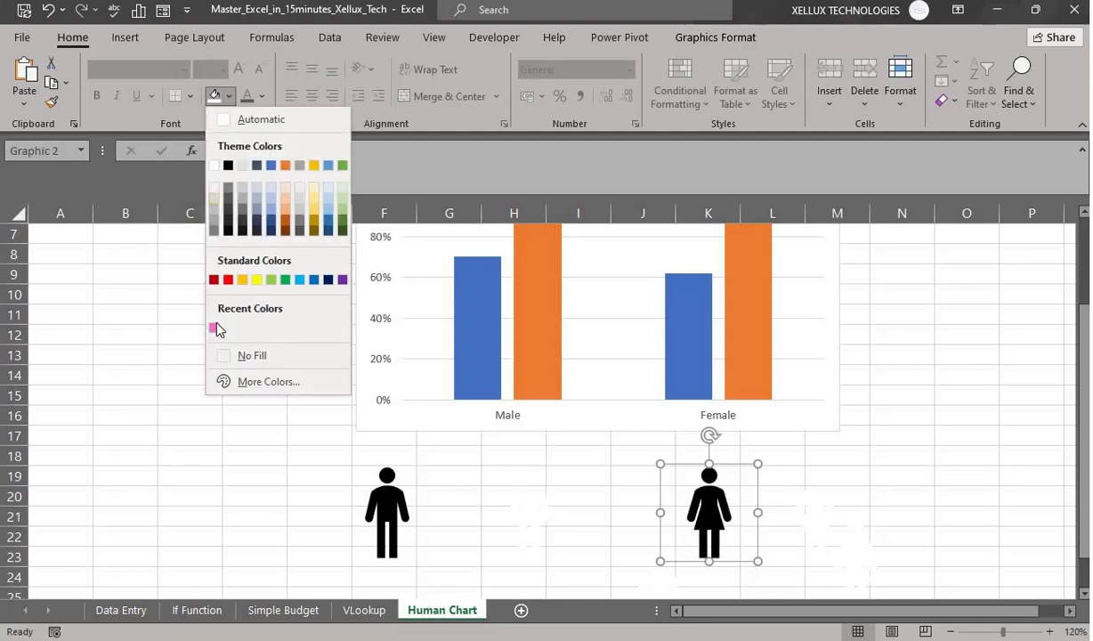
left_click(251, 382)
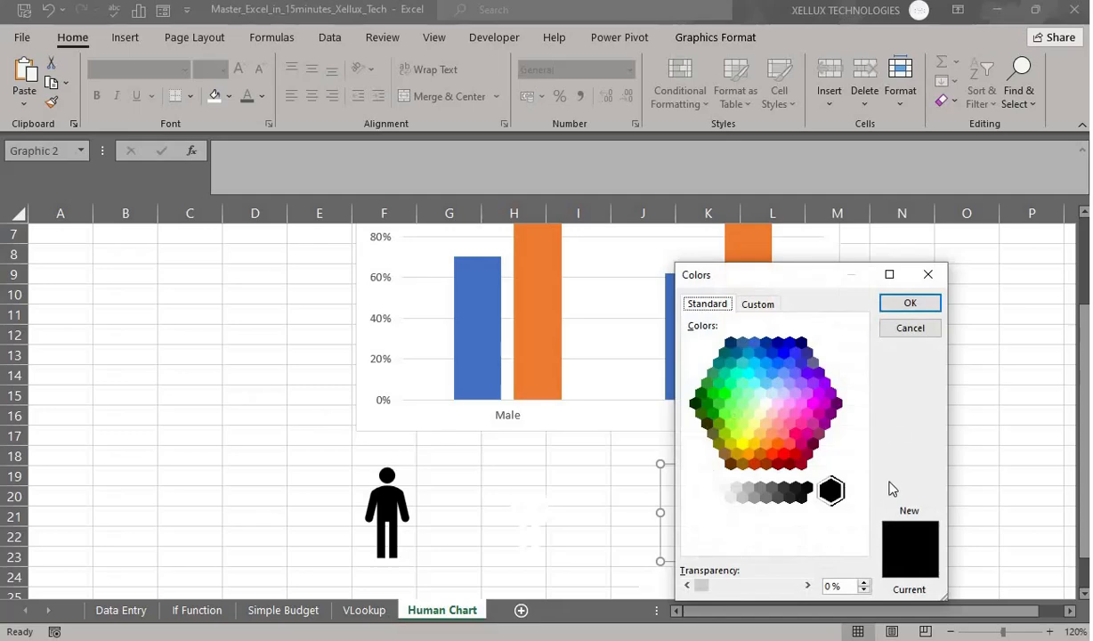
left_click(752, 312)
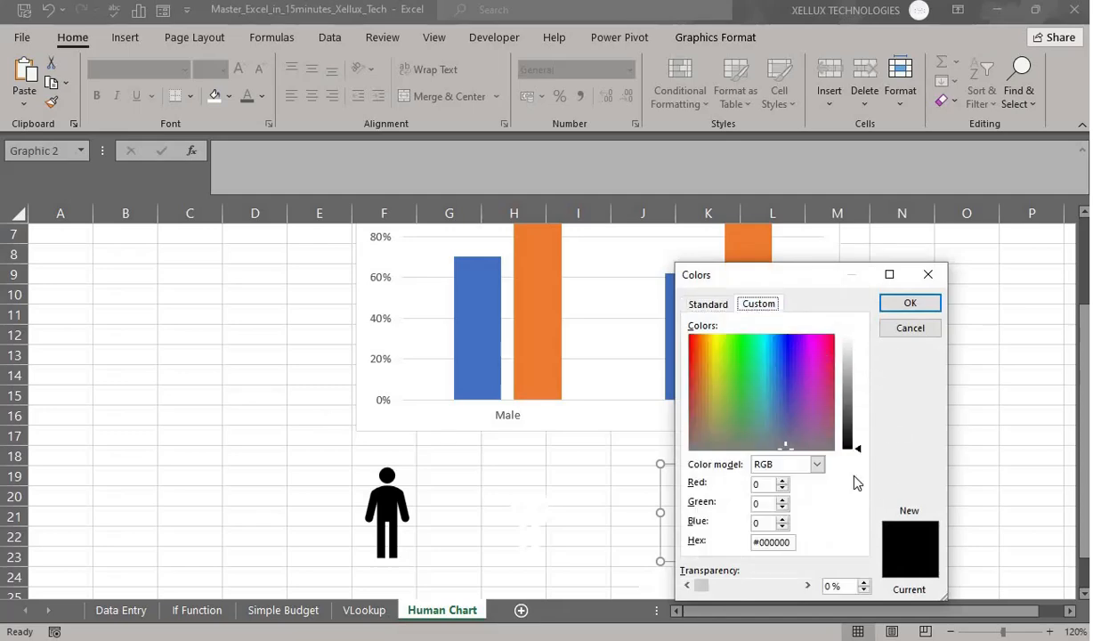
left_click(927, 281)
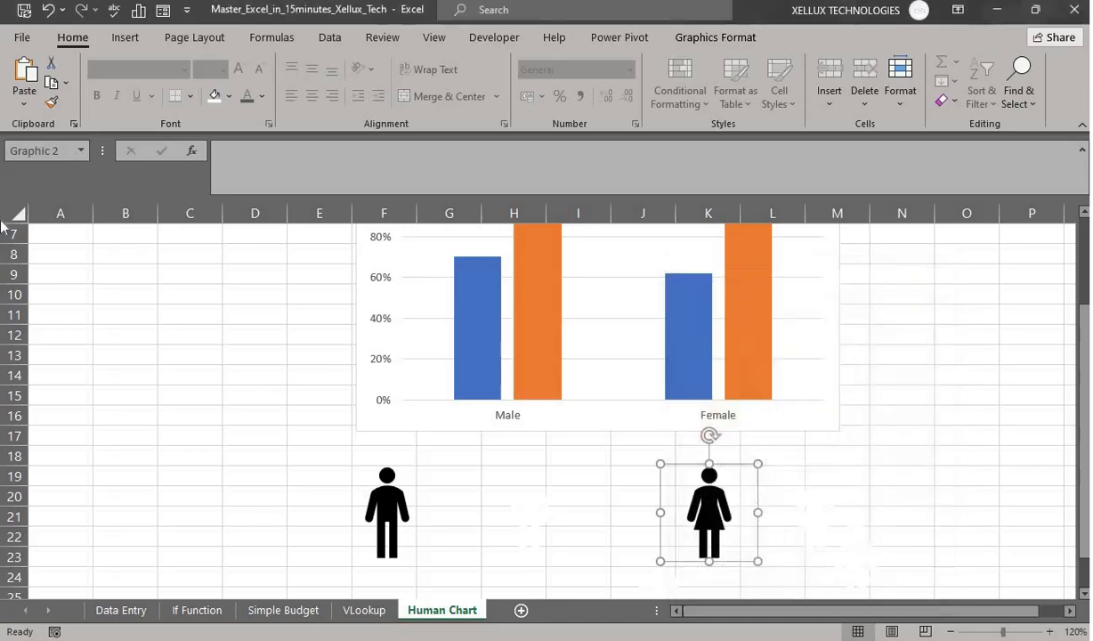
left_click(228, 96)
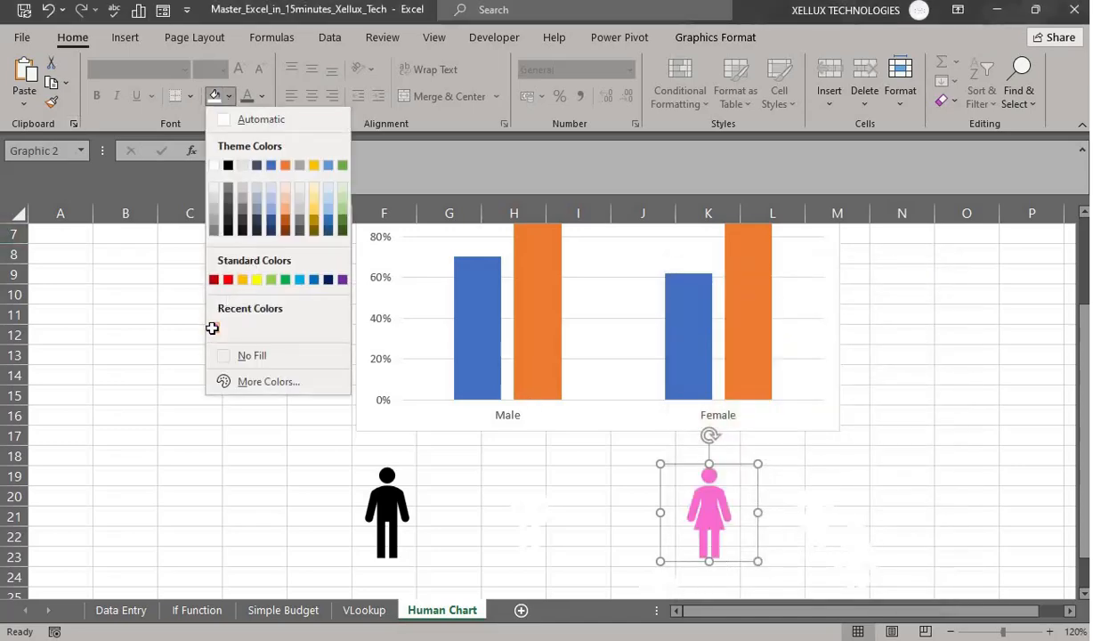
left_click(213, 330)
- Fill the column F man icon Blue Accent 1 Darker 25%
left_click(392, 492)
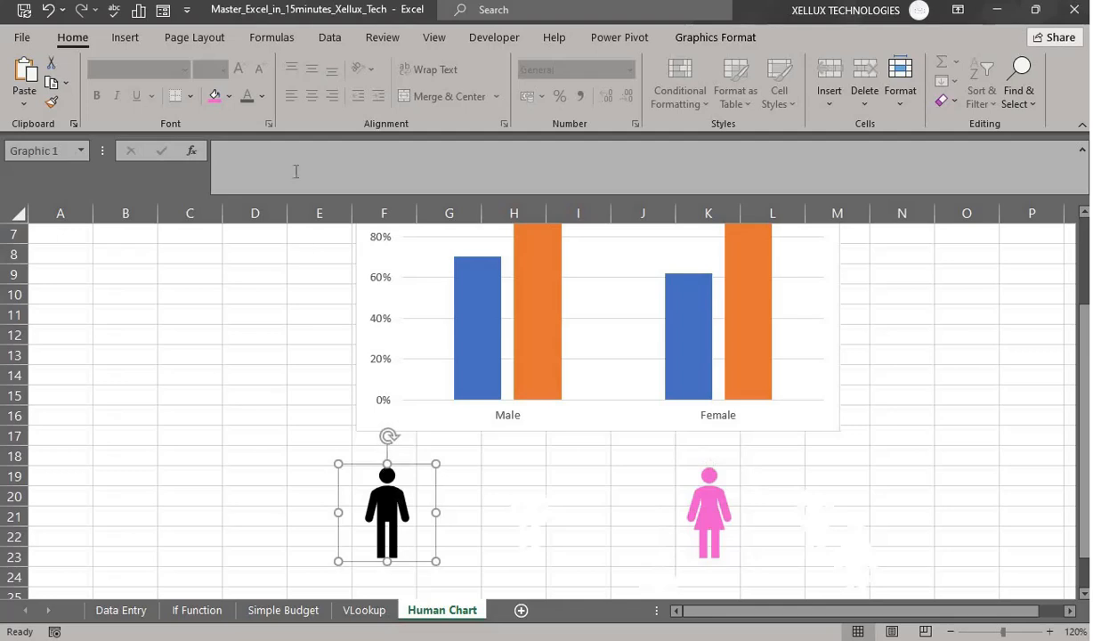
left_click(228, 97)
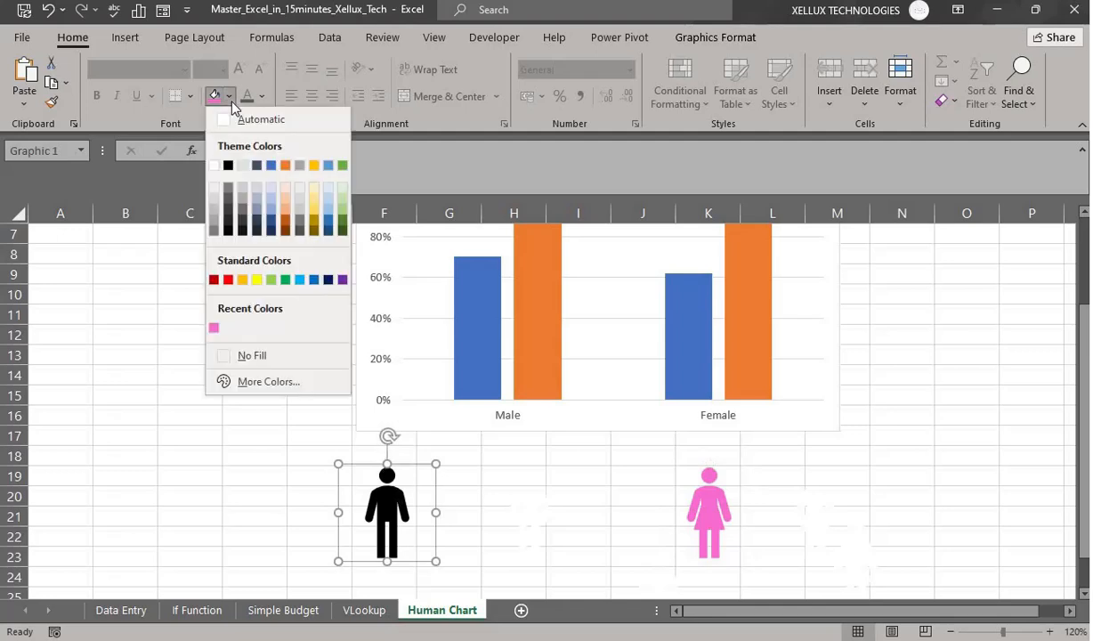
left_click(270, 226)
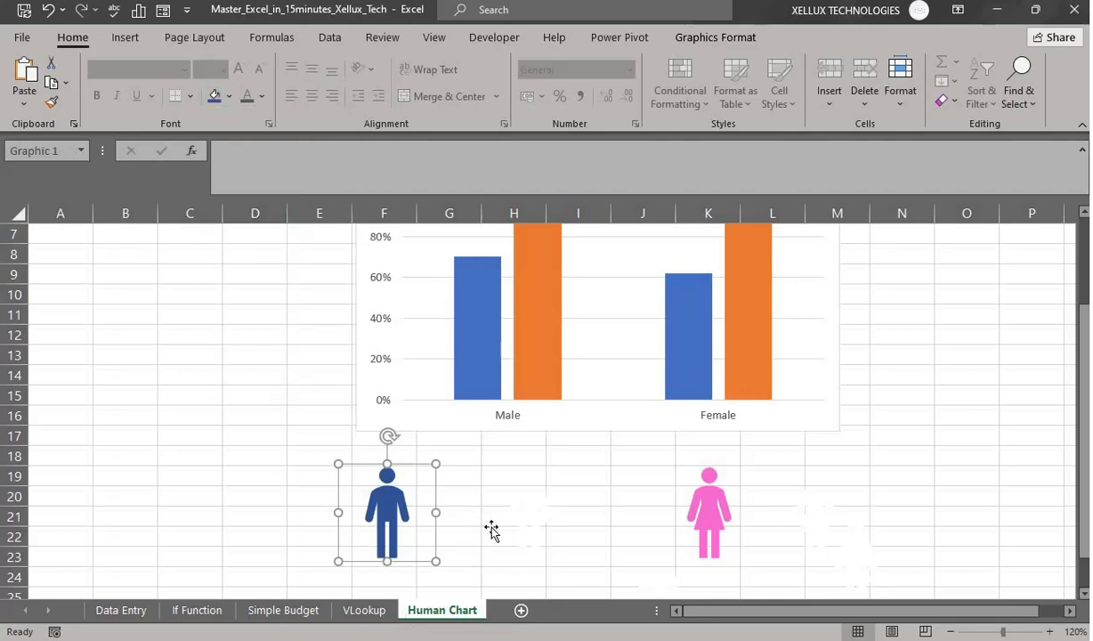
scroll(505, 389, "up", 1)
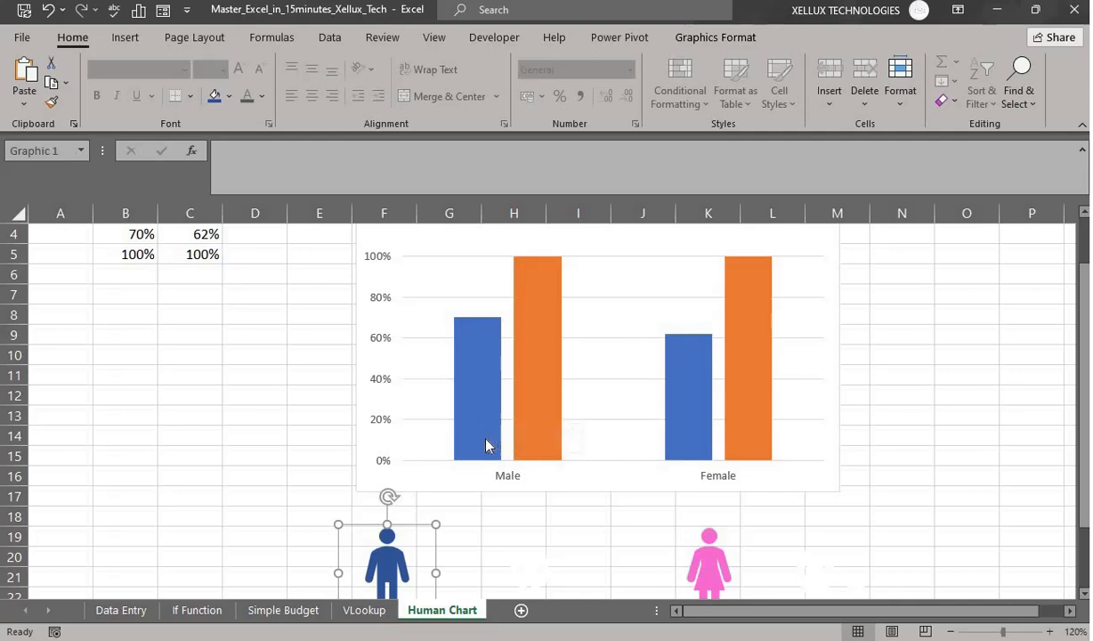
scroll(487, 446, "down", 1)
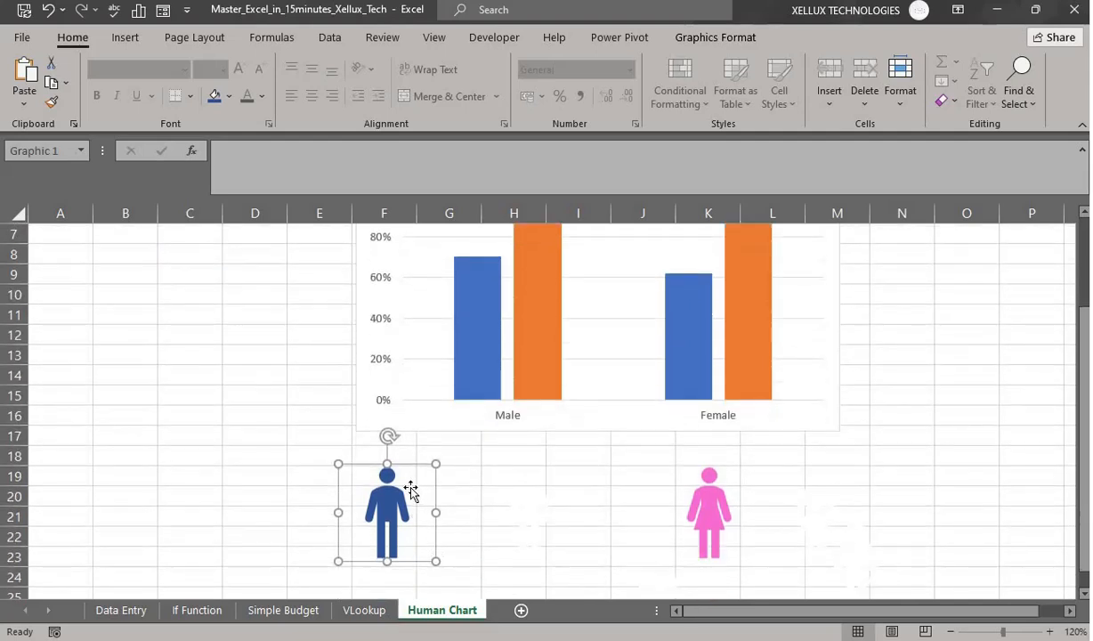
- Cut the blue man icon and paste it into the chart's blue Male column
key("ctrl+x")
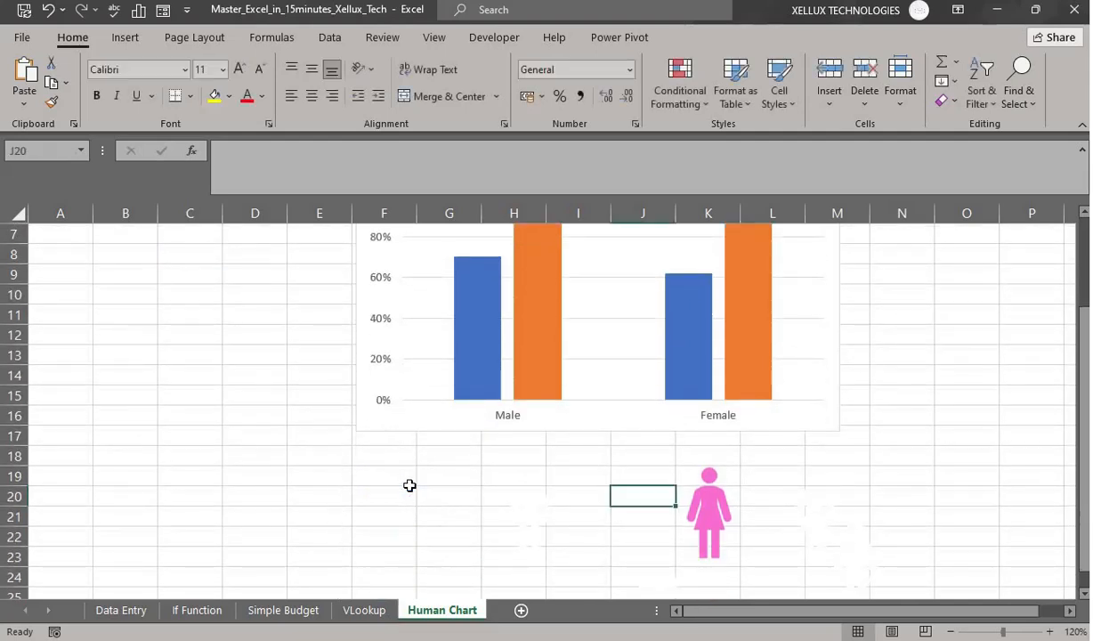
left_click(472, 368)
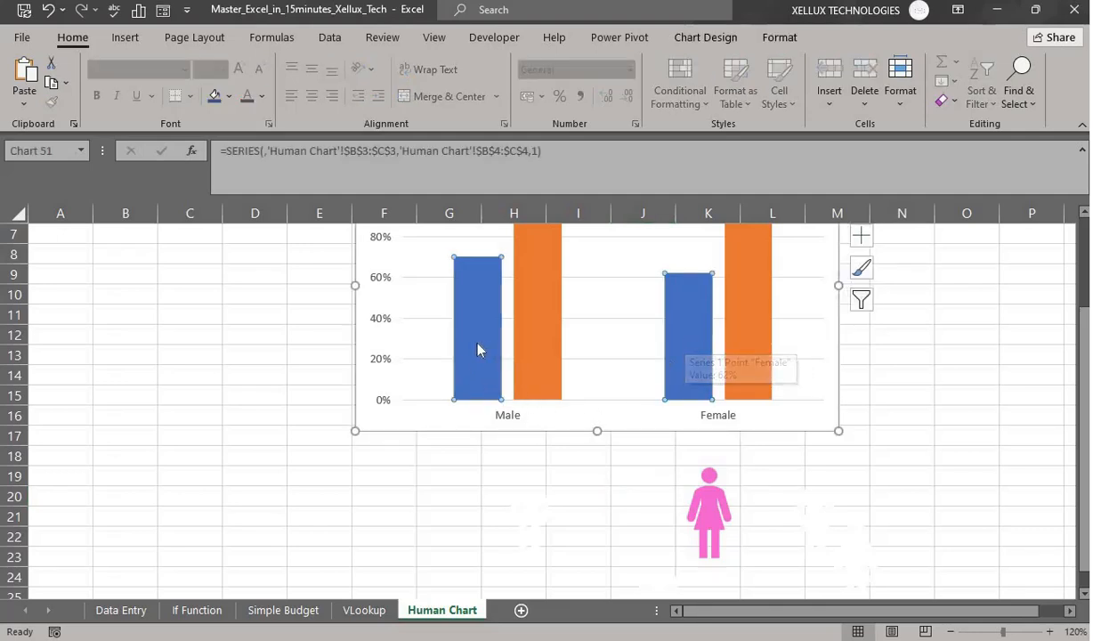
left_click(476, 350)
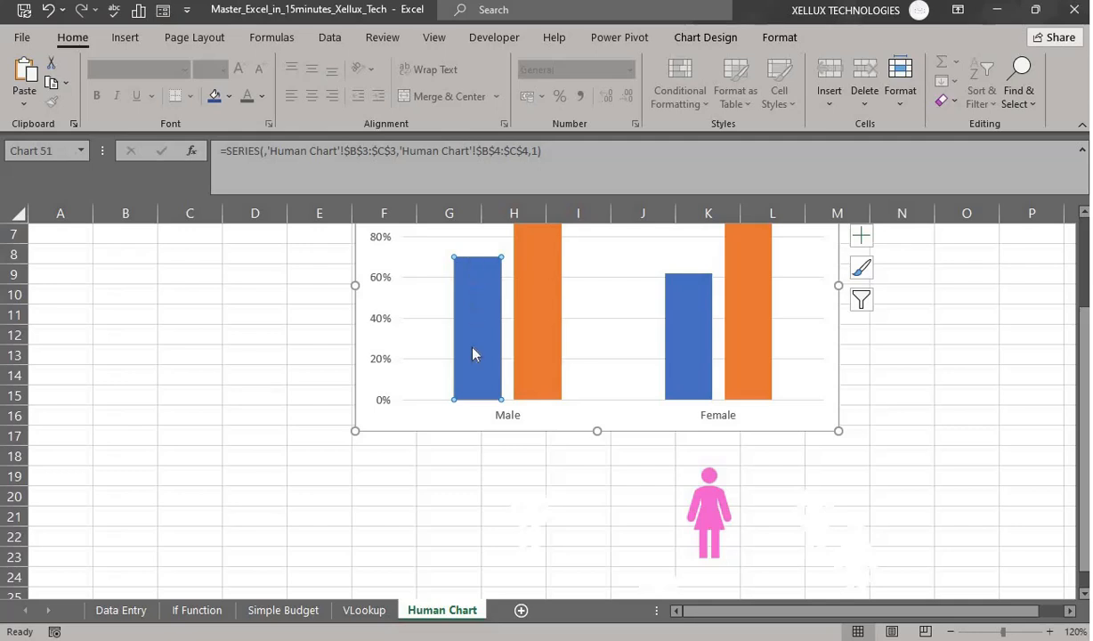
mouse_move(478, 334)
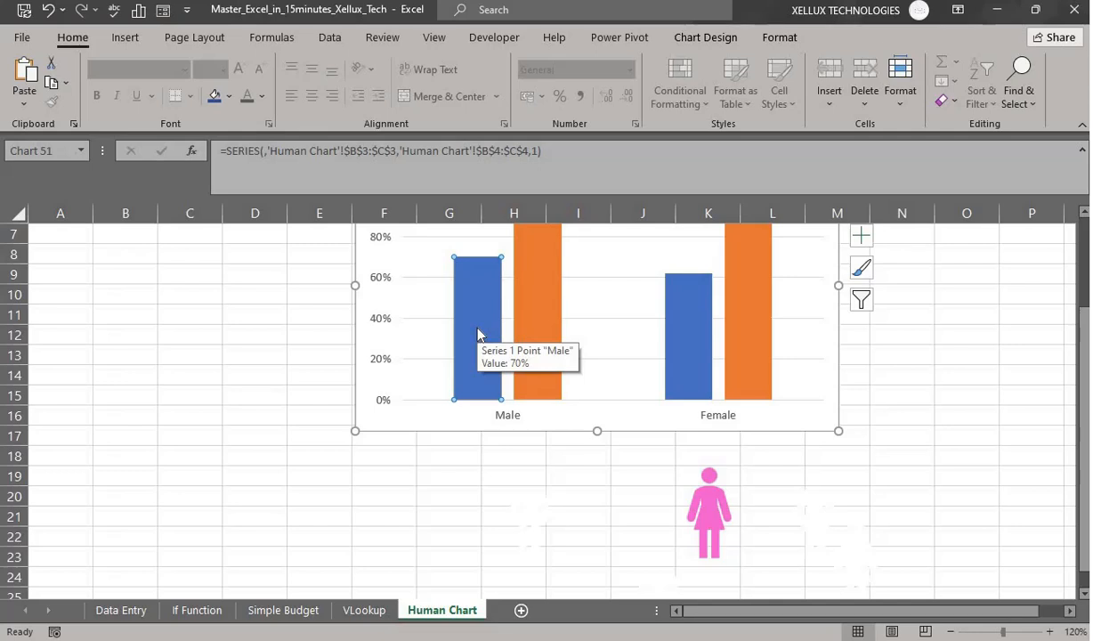
key("ctrl+v")
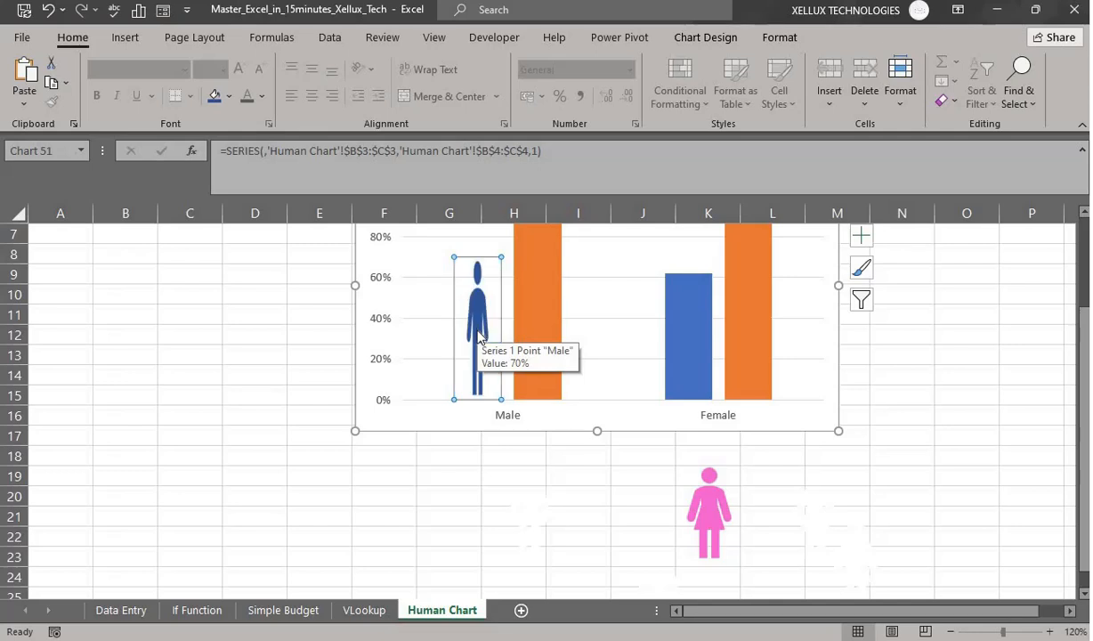
- Select the orange Male 100% column, then the white man icon below the chart
left_click(539, 345)
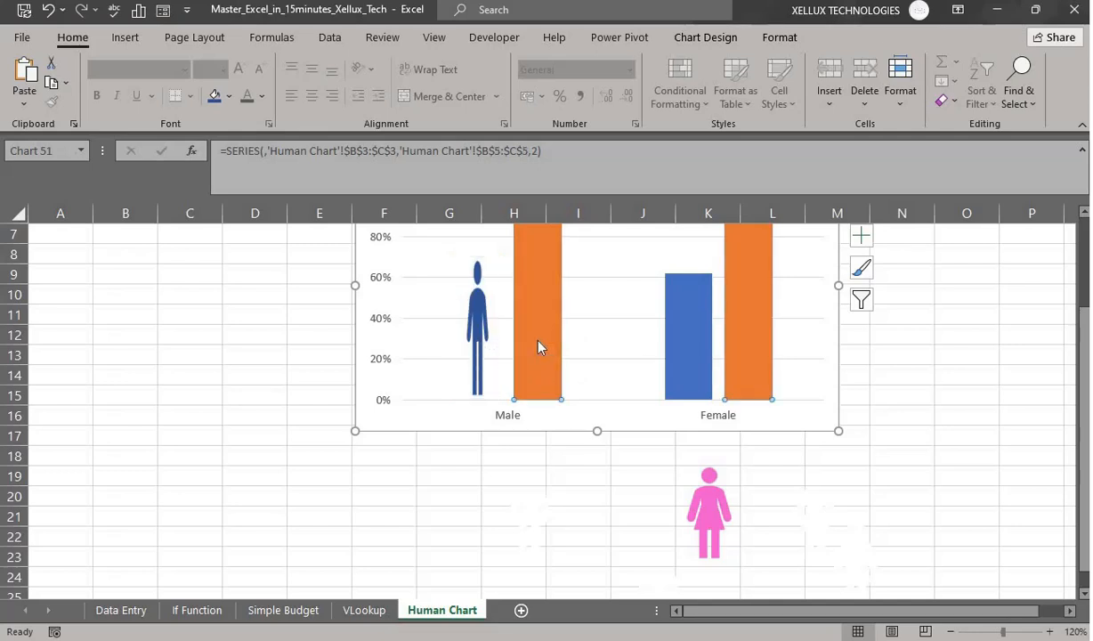
scroll(551, 354, "up", 1)
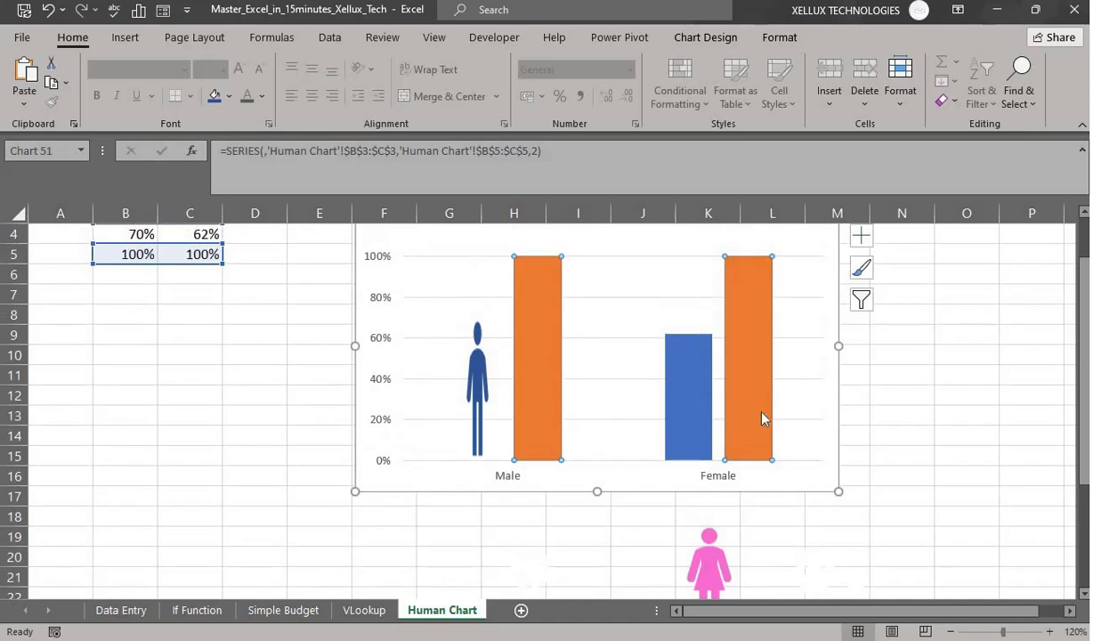
left_click_drag(1086, 439, 1085, 432)
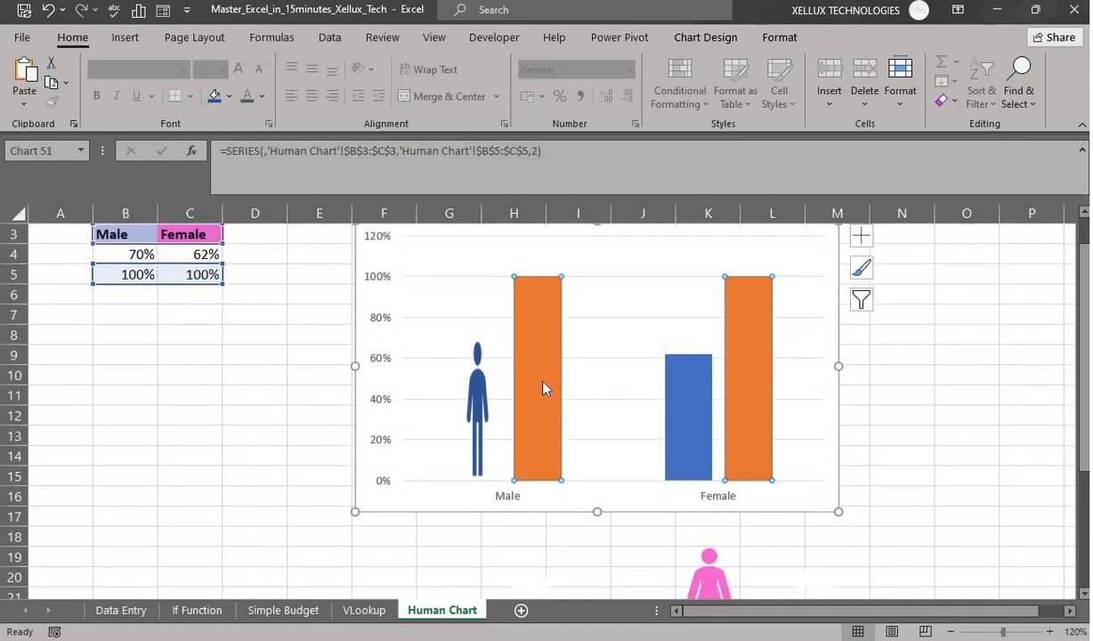
left_click(540, 387)
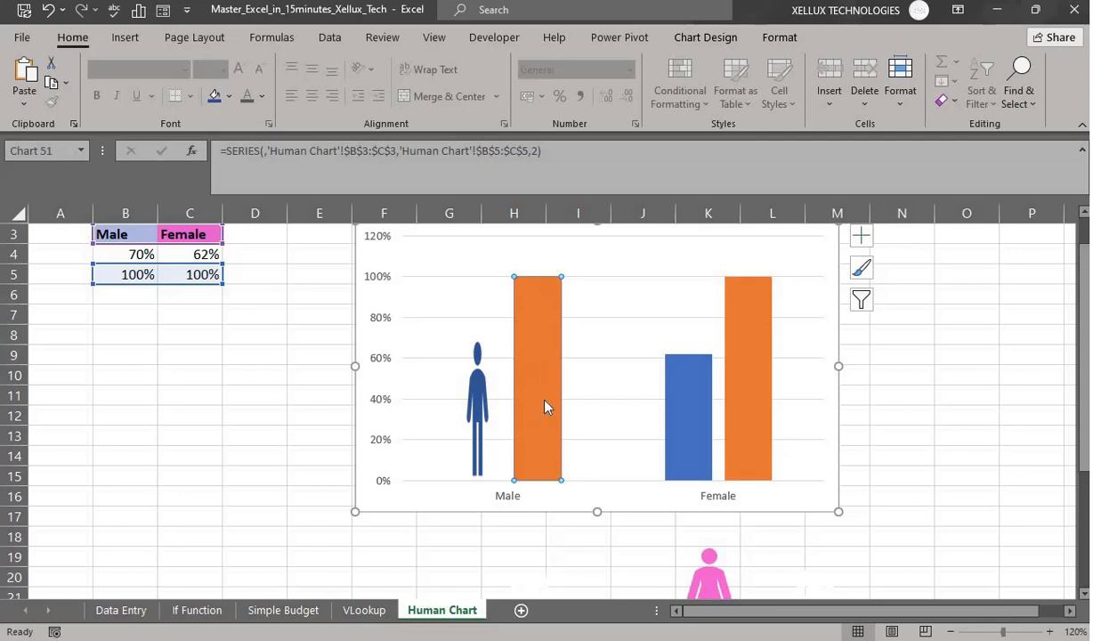
left_click(525, 579)
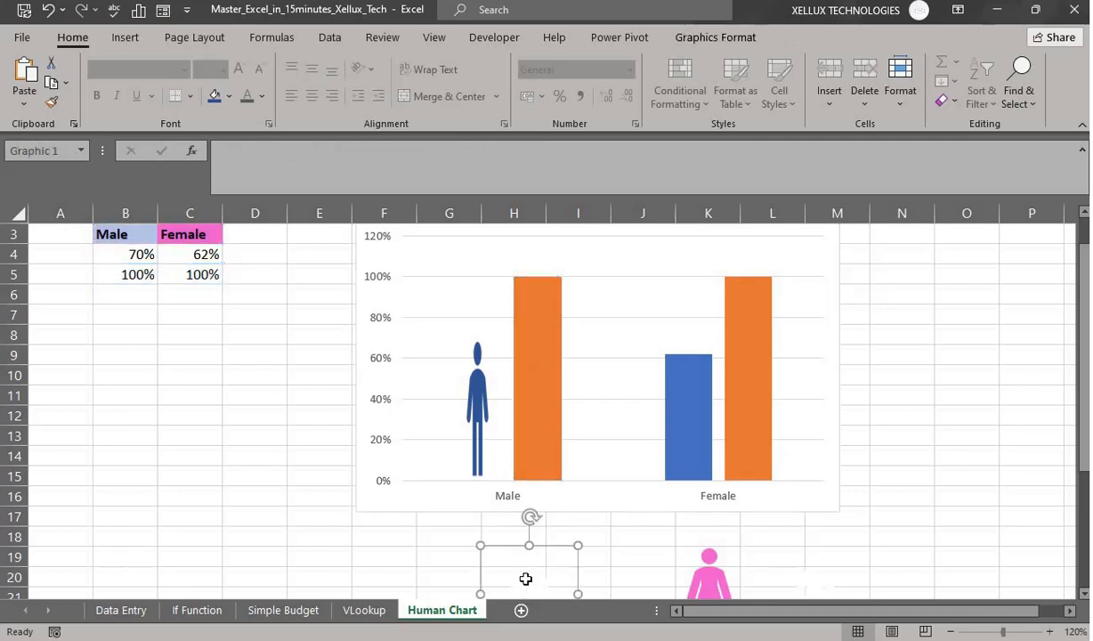
- Fill the orange Male 100% column with the white man figure
key("Escape")
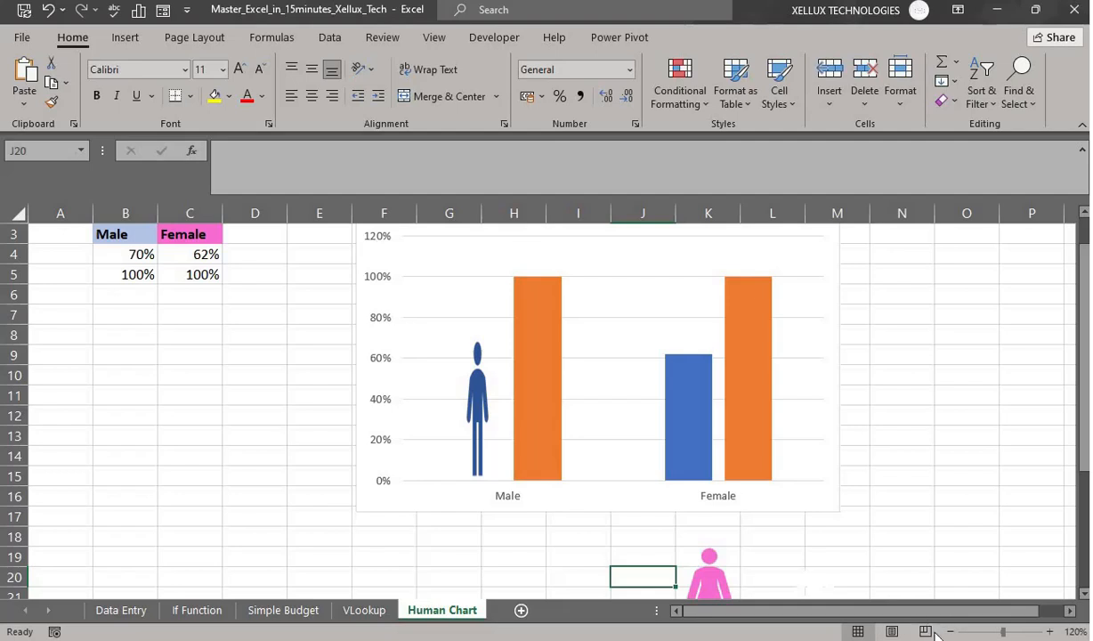
scroll(894, 617, "down", 1, "ctrl")
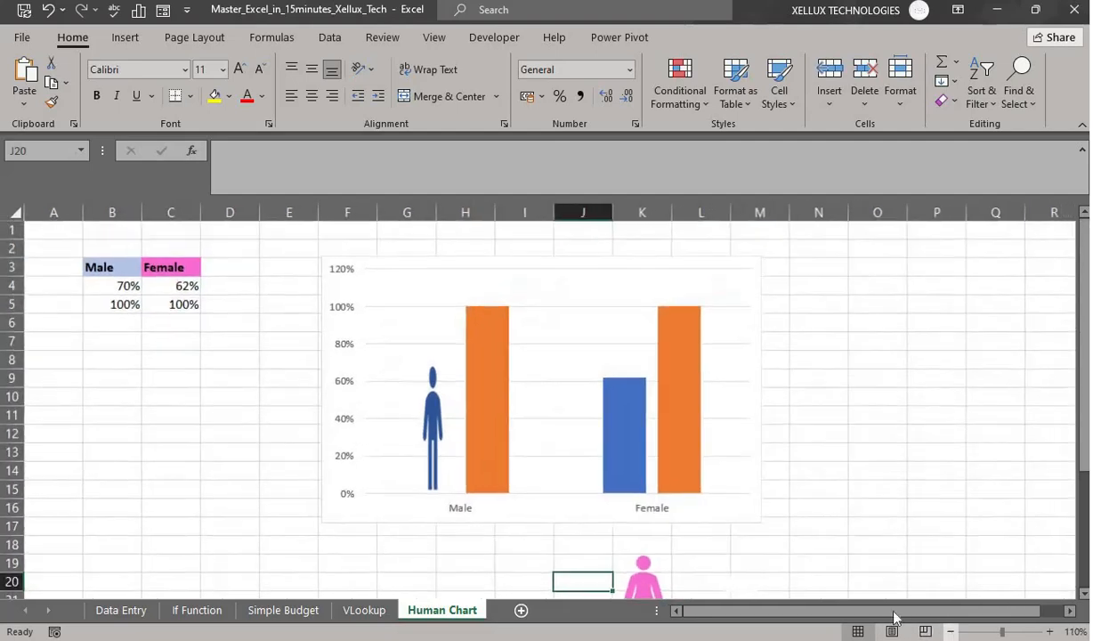
left_click(488, 435)
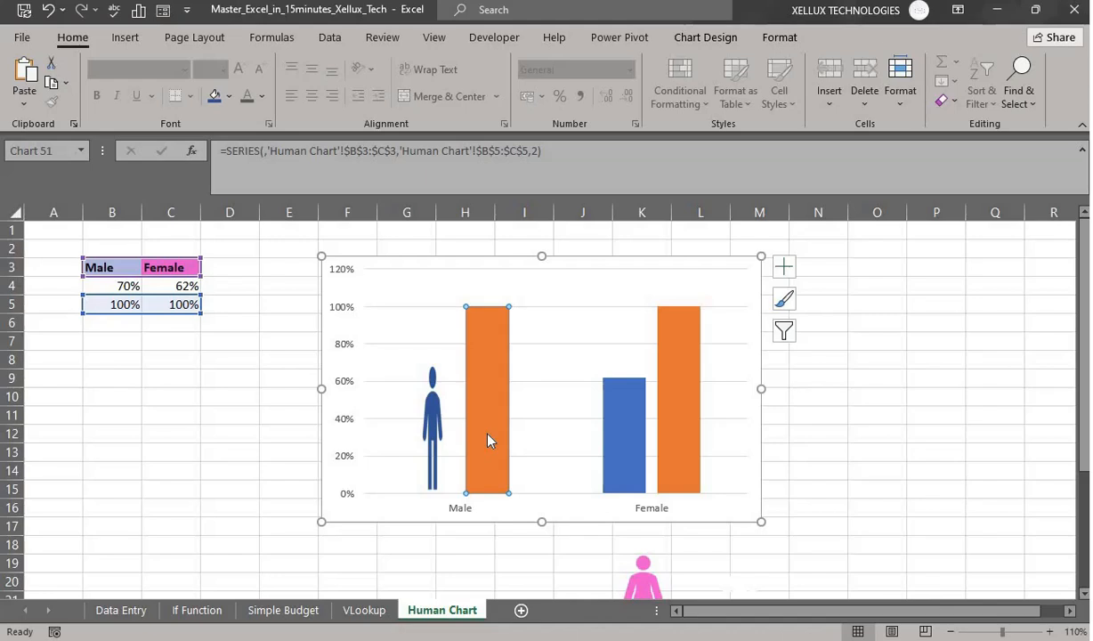
key("ctrl+v")
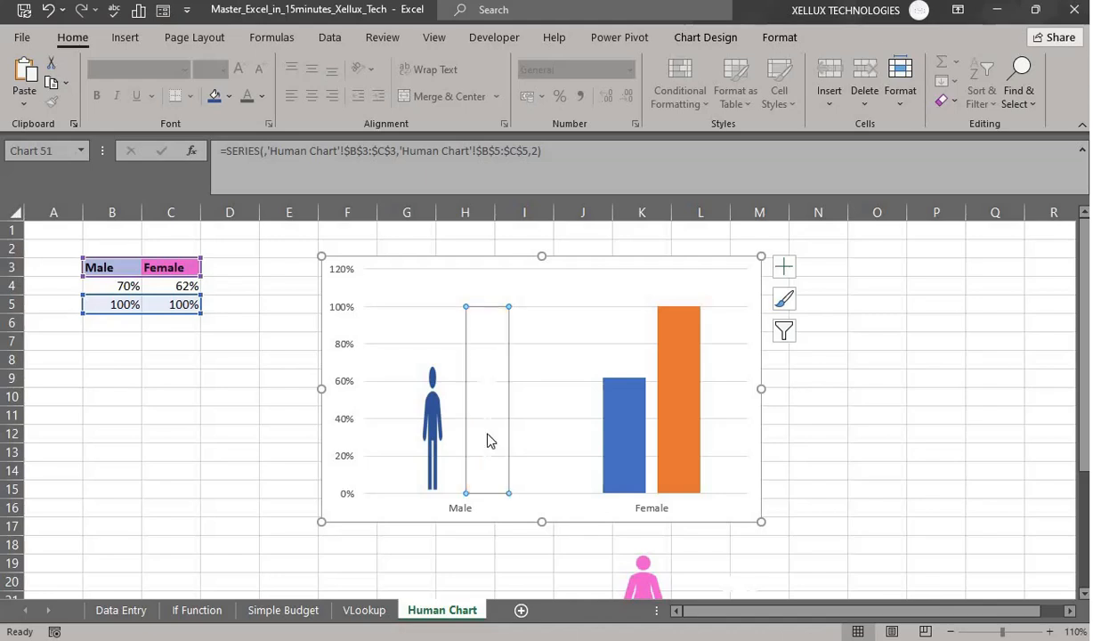
- Cut the pink female figure and paste it into the Female 62% column
left_click(640, 581)
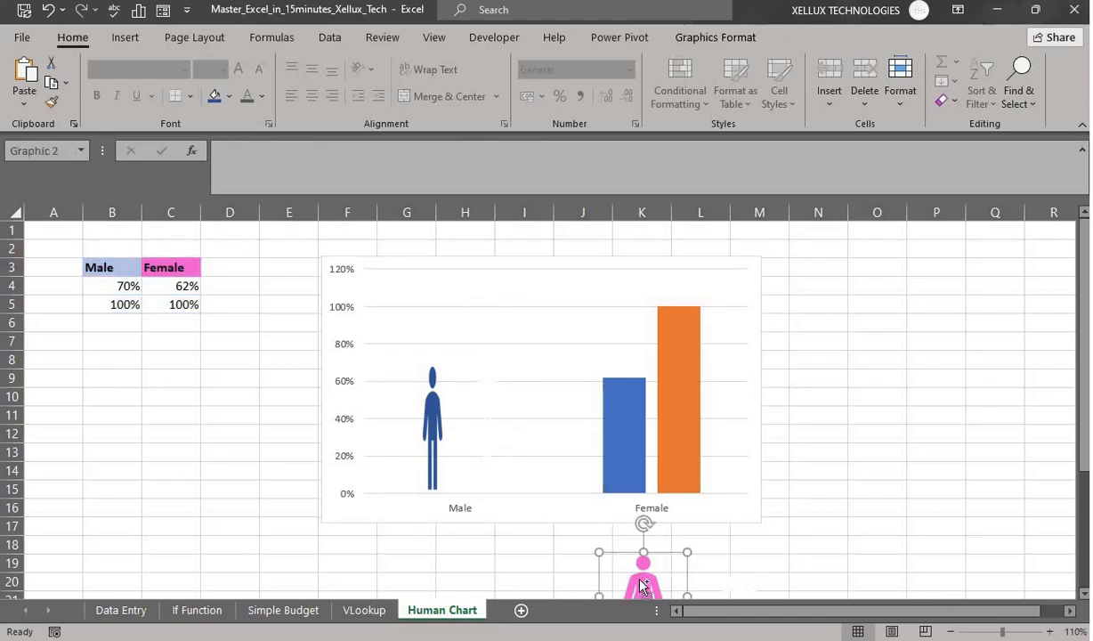
key("ctrl+x")
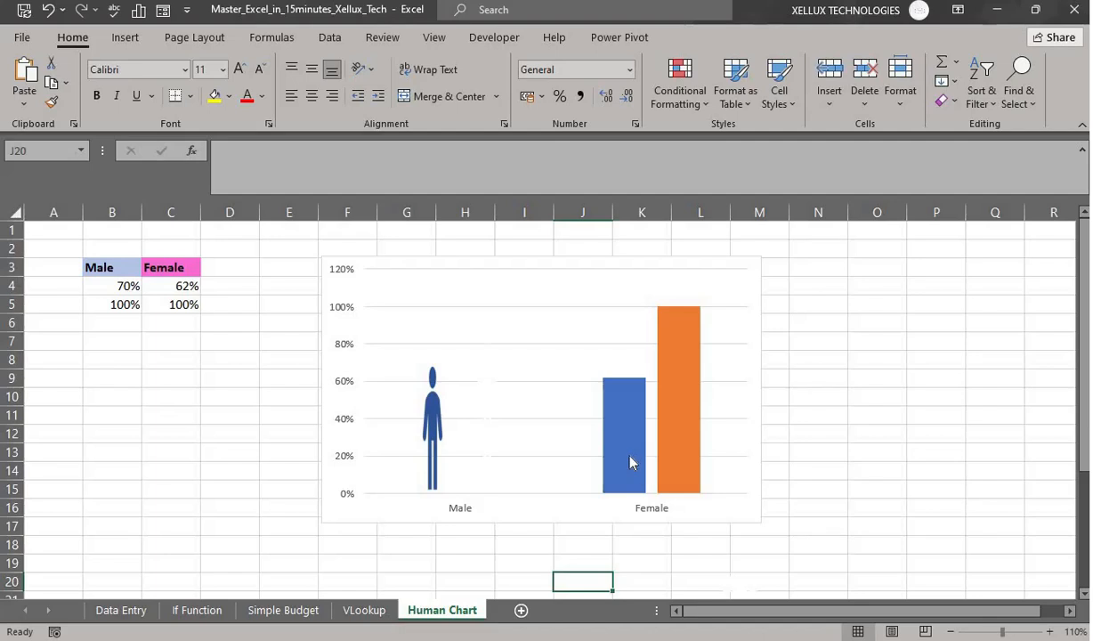
left_click(630, 460)
left_click(628, 460)
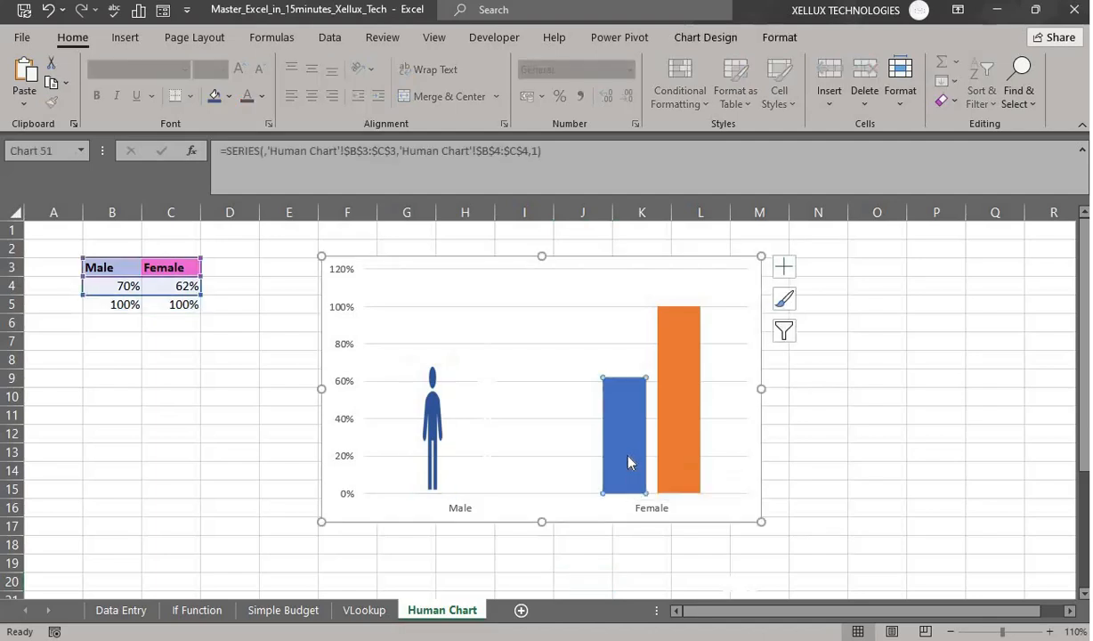
key("ctrl+v")
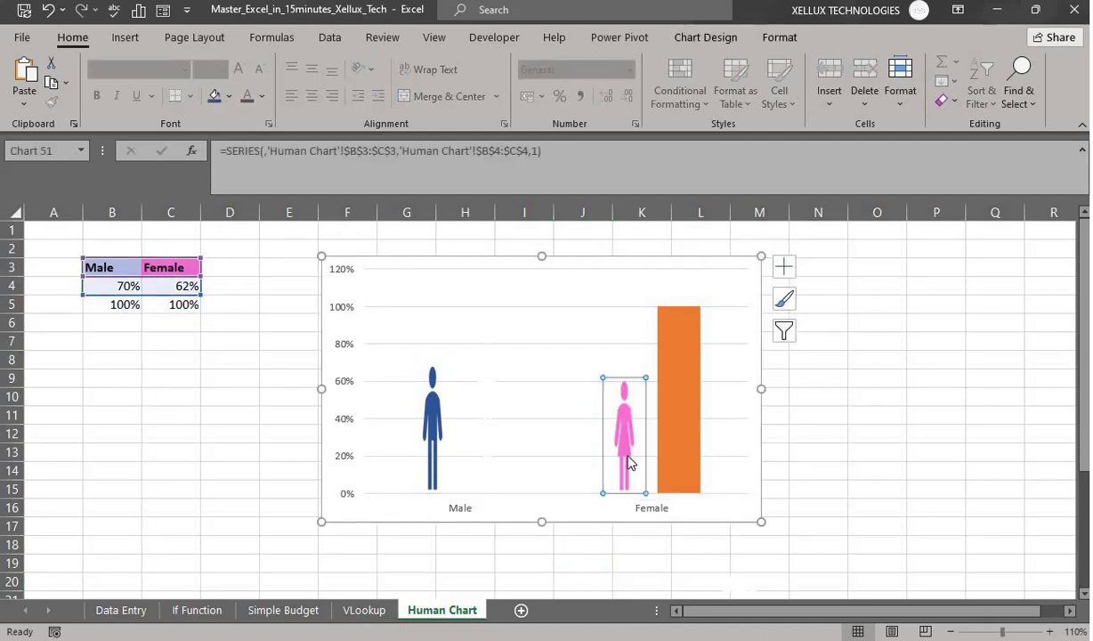
- Fill the orange Female 100% column with the white figure
left_click(739, 579)
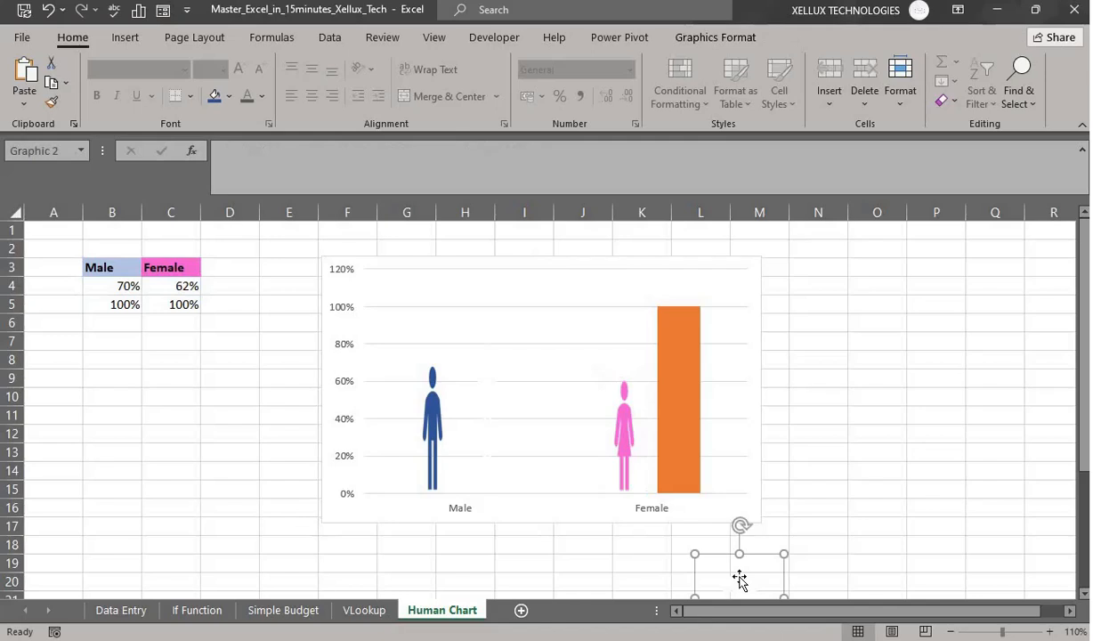
key("Delete")
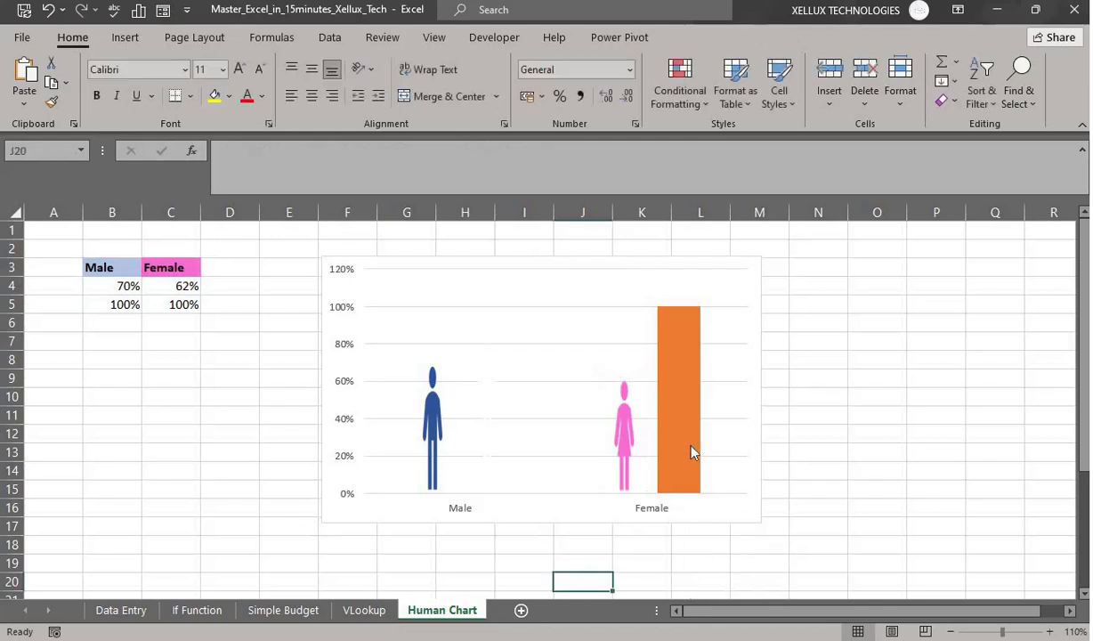
left_click(692, 453)
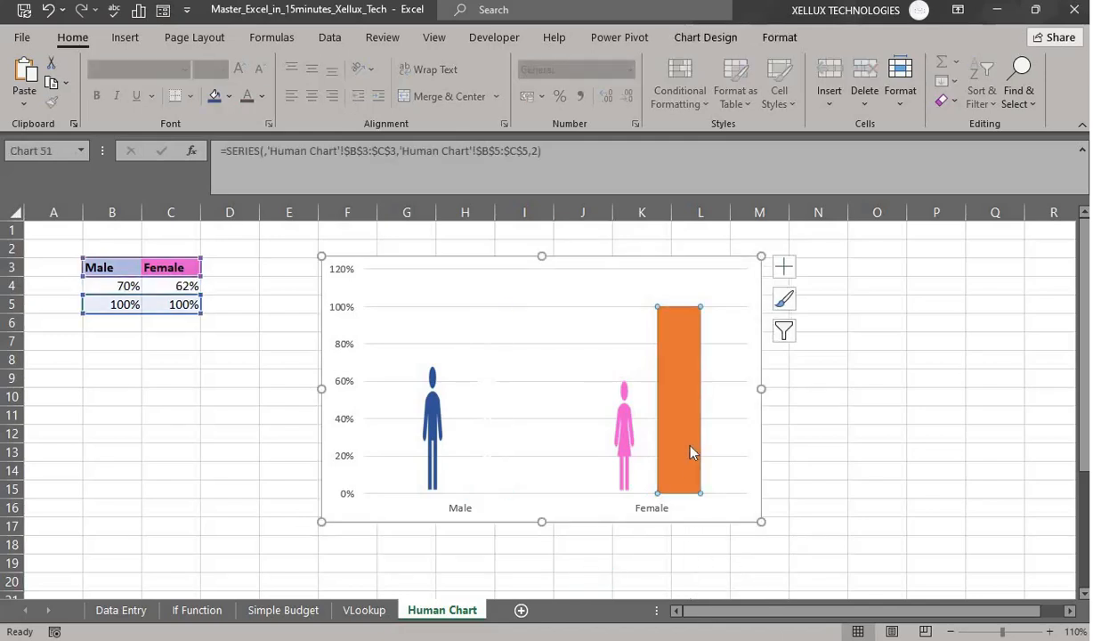
key("ctrl+v")
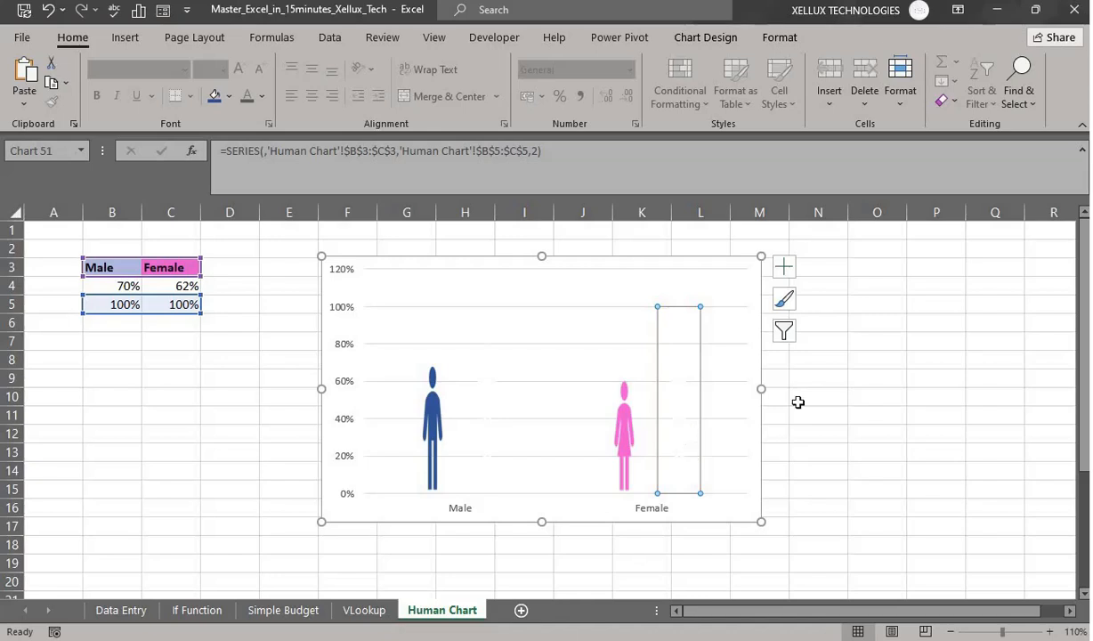
- Move the chart slightly down and open the Format Chart Area pane from the chart's right-click menu
left_click_drag(598, 260, 601, 287)
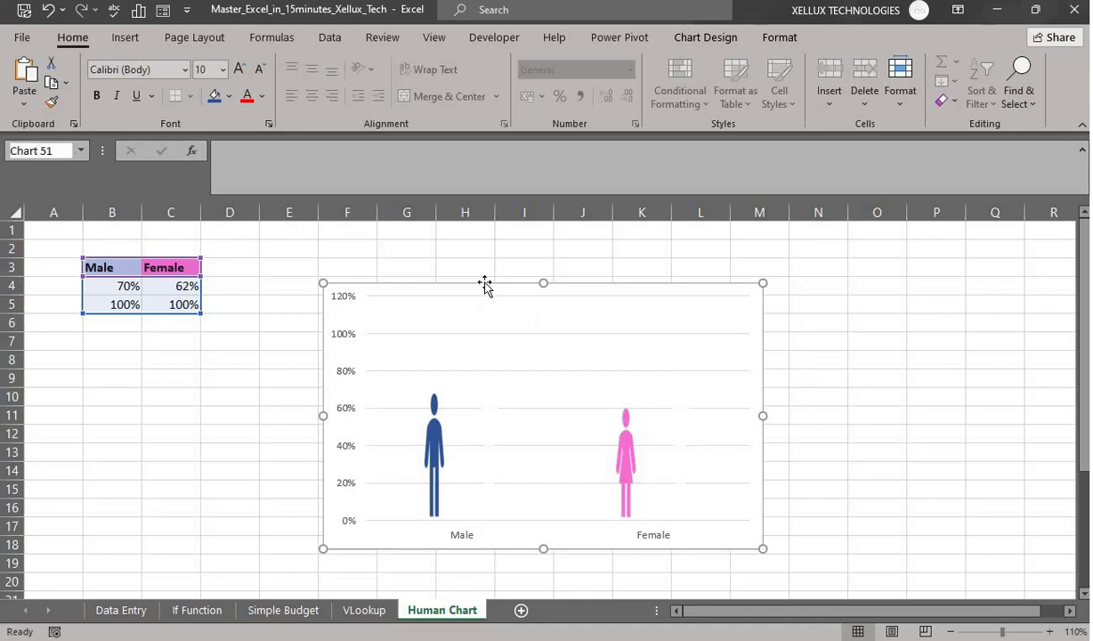
double_click(485, 285)
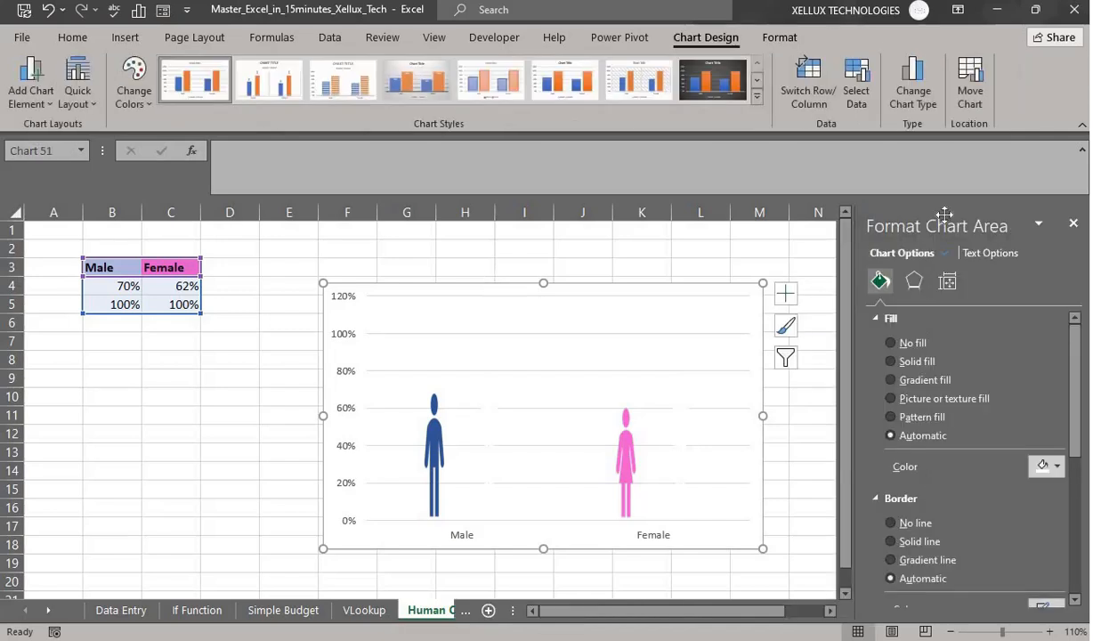
left_click(1072, 223)
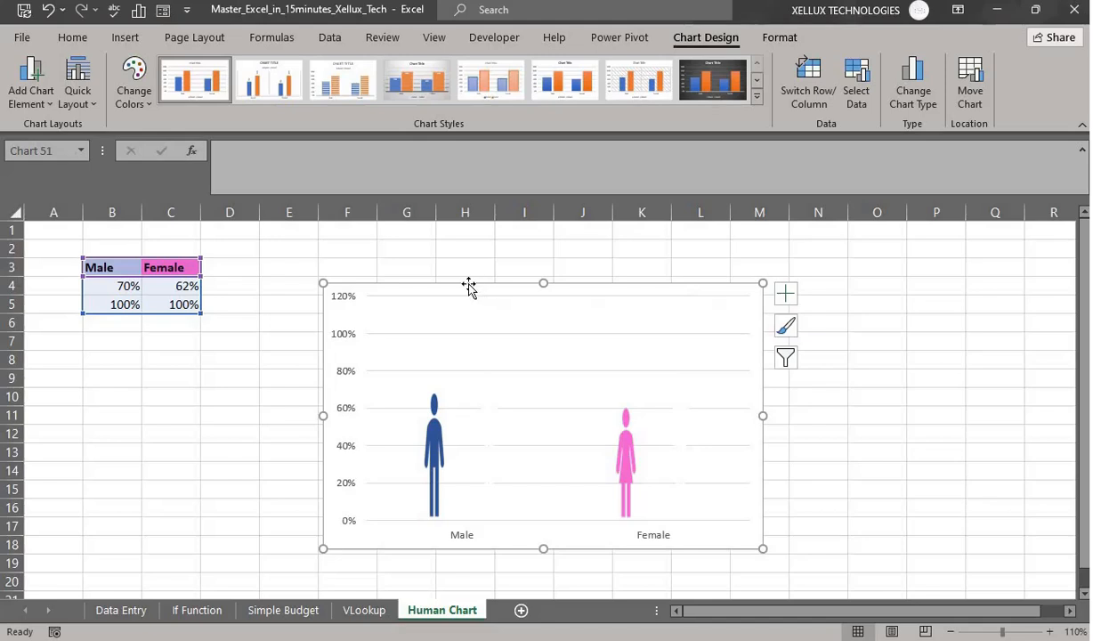
right_click(470, 288)
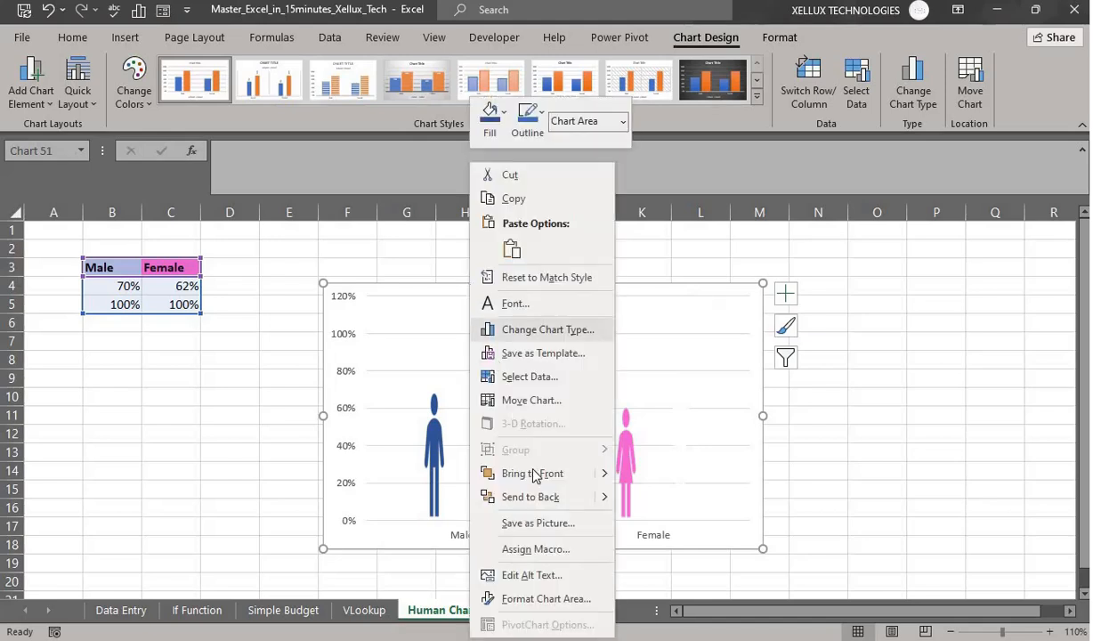
left_click(546, 599)
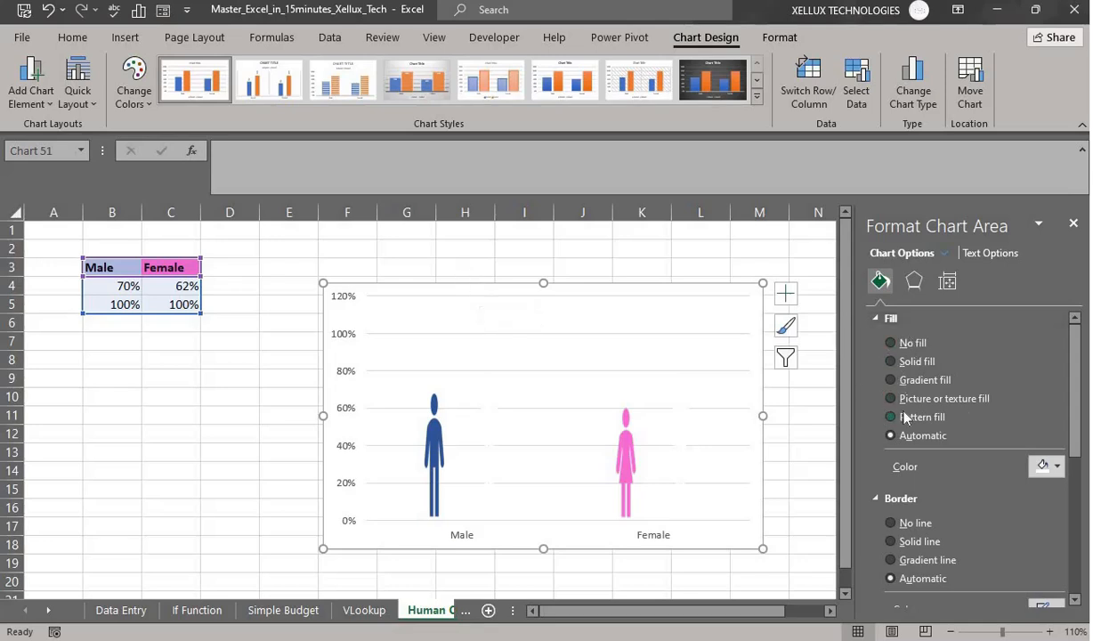
left_click_drag(1081, 454, 1071, 427)
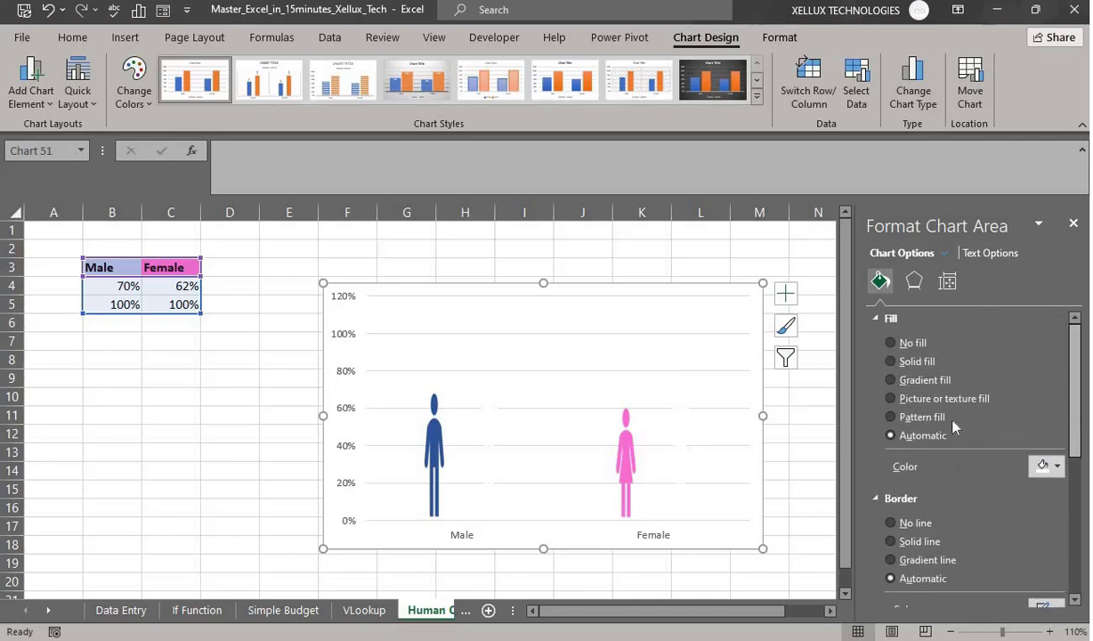
- Set the Male figure and Male 100% data points to Stack and Scale fill, cropping at 70%
left_click(436, 439)
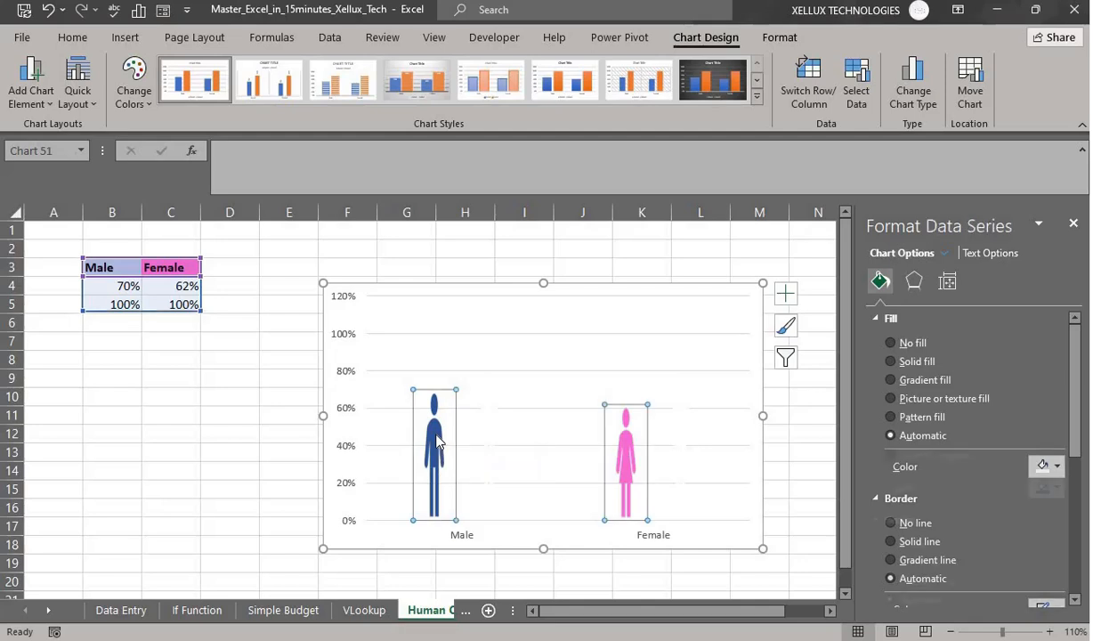
left_click(436, 440)
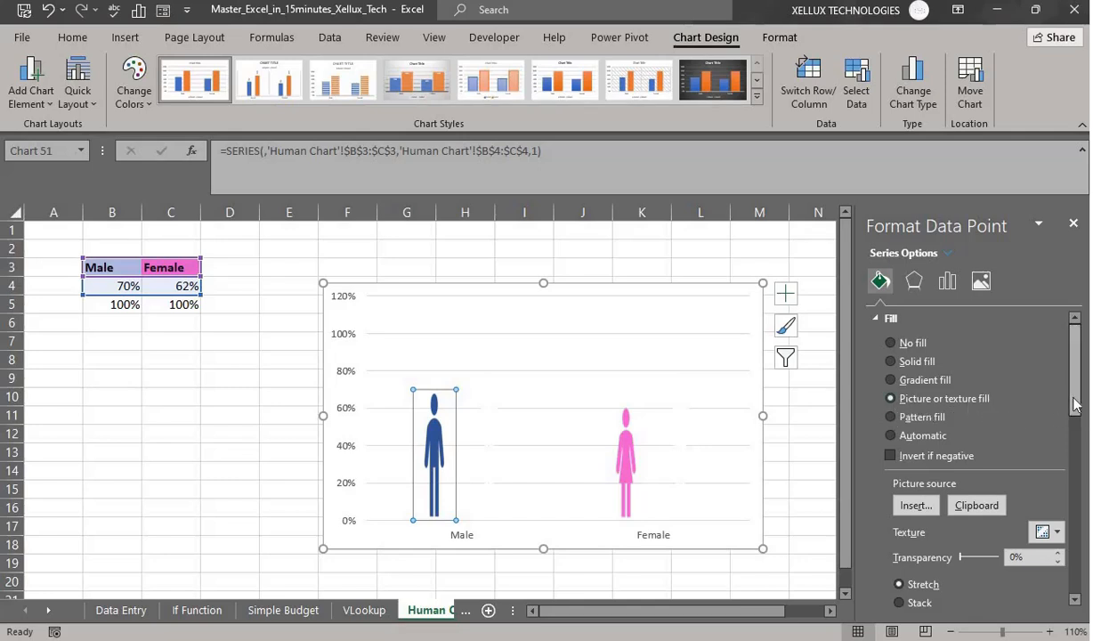
left_click_drag(1073, 405, 1074, 451)
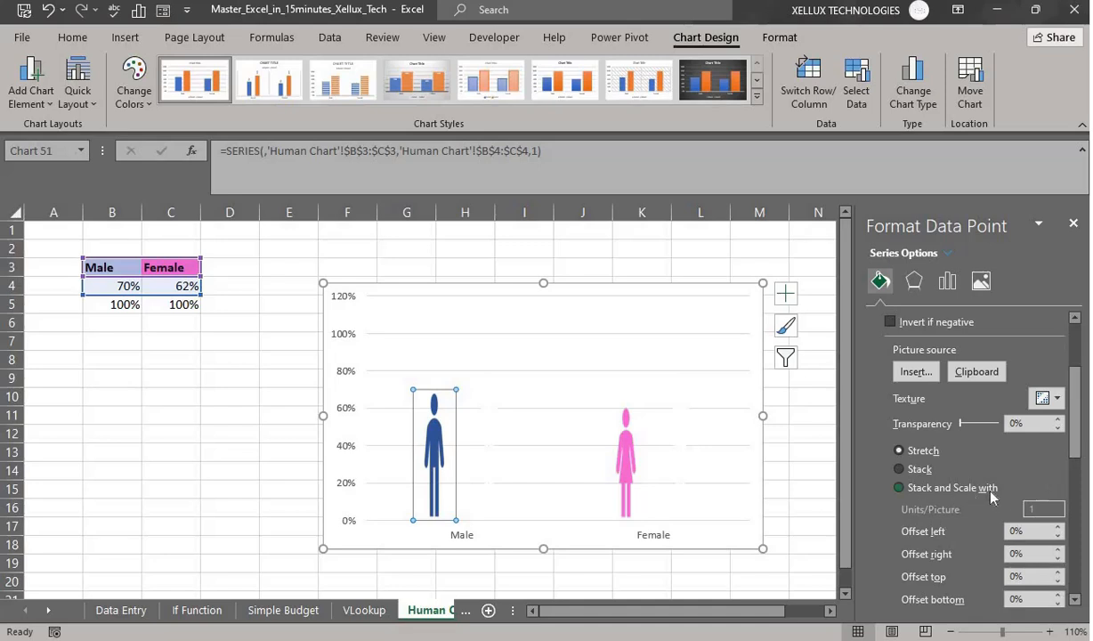
left_click(899, 488)
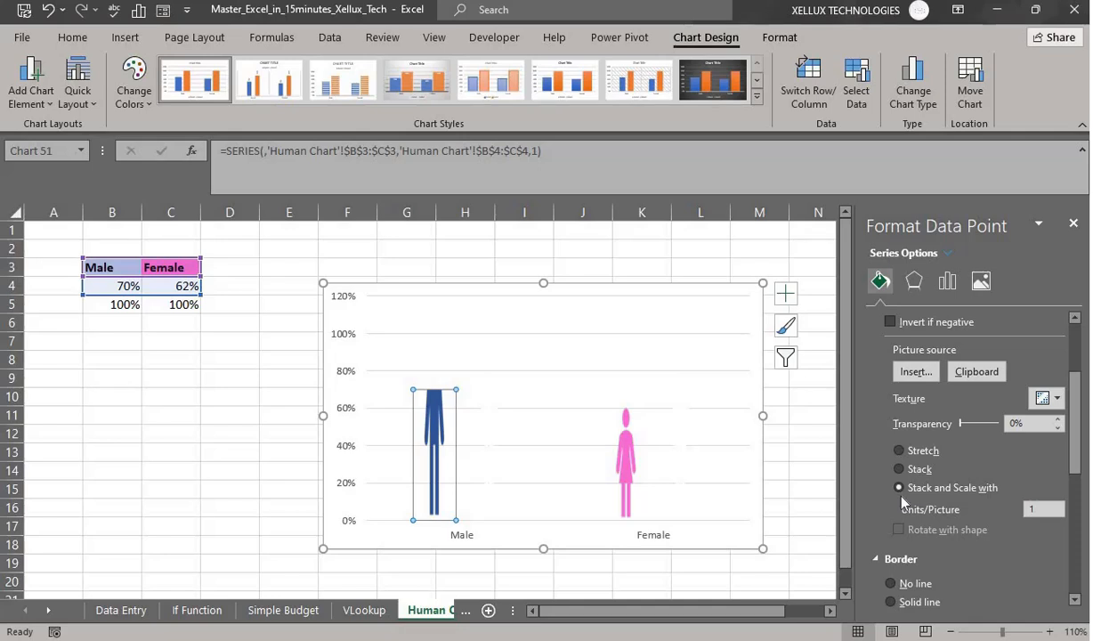
left_click(507, 474)
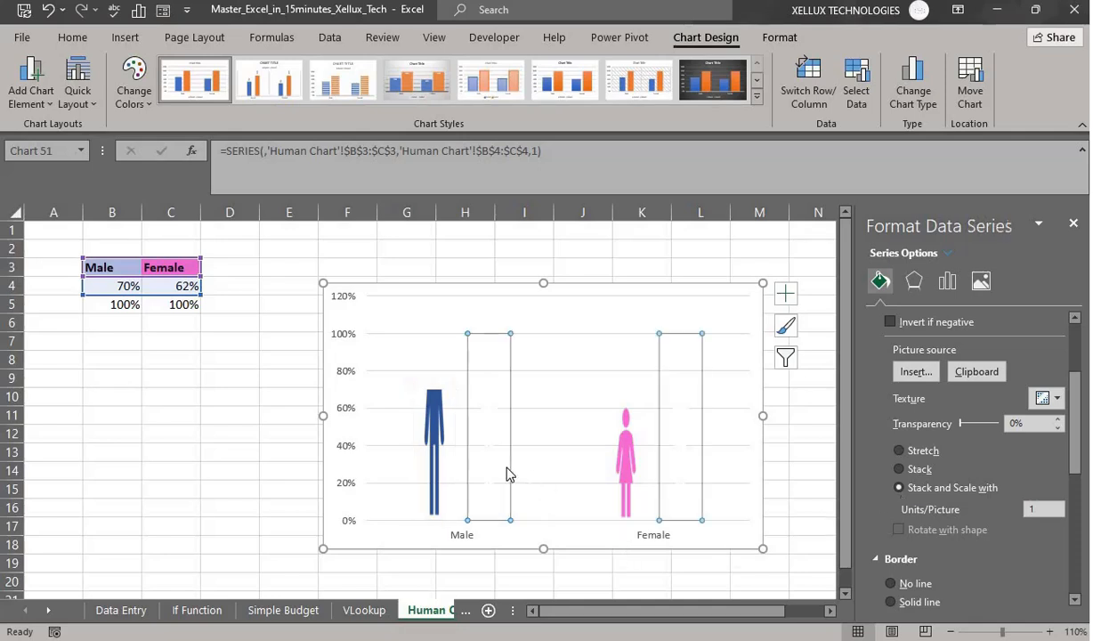
left_click(488, 474)
left_click(488, 475)
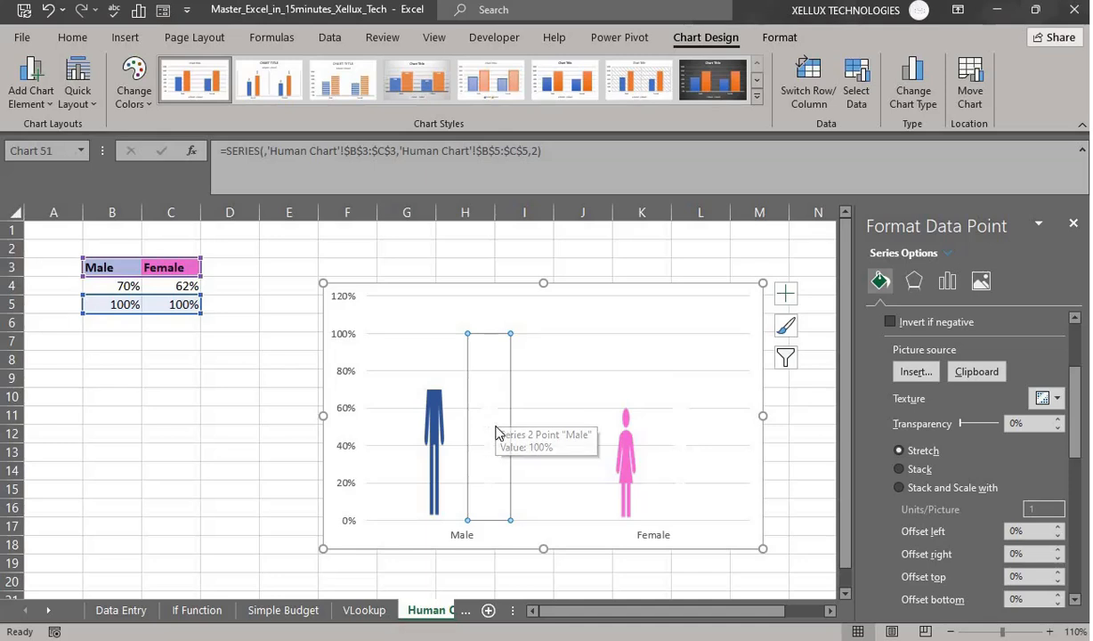
scroll(961, 437, "up", 3)
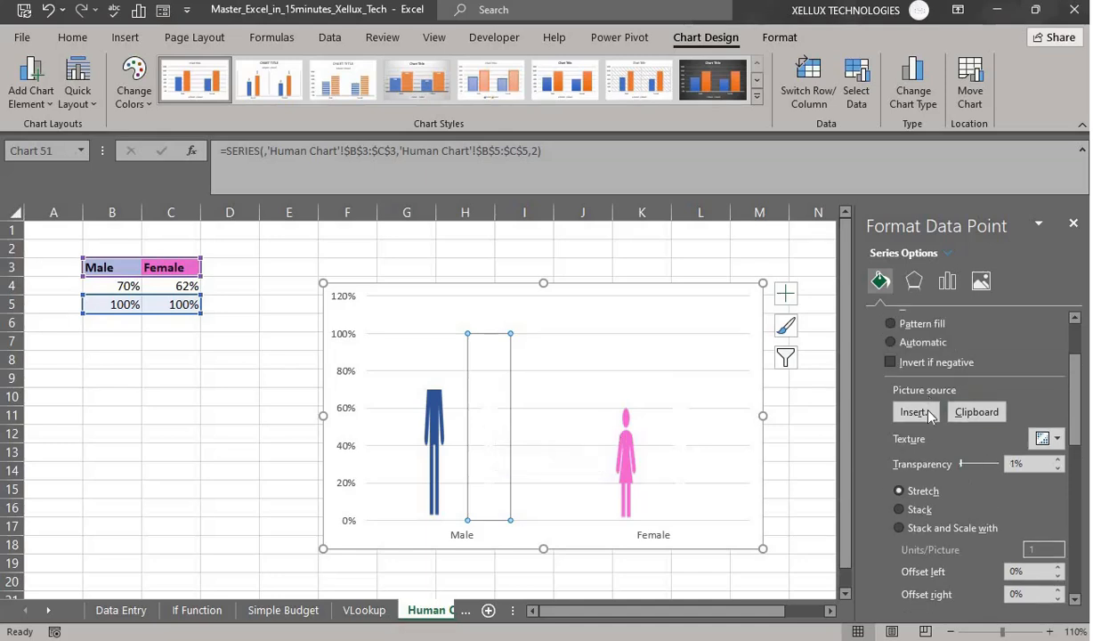
scroll(974, 472, "down", 3)
left_click(899, 530)
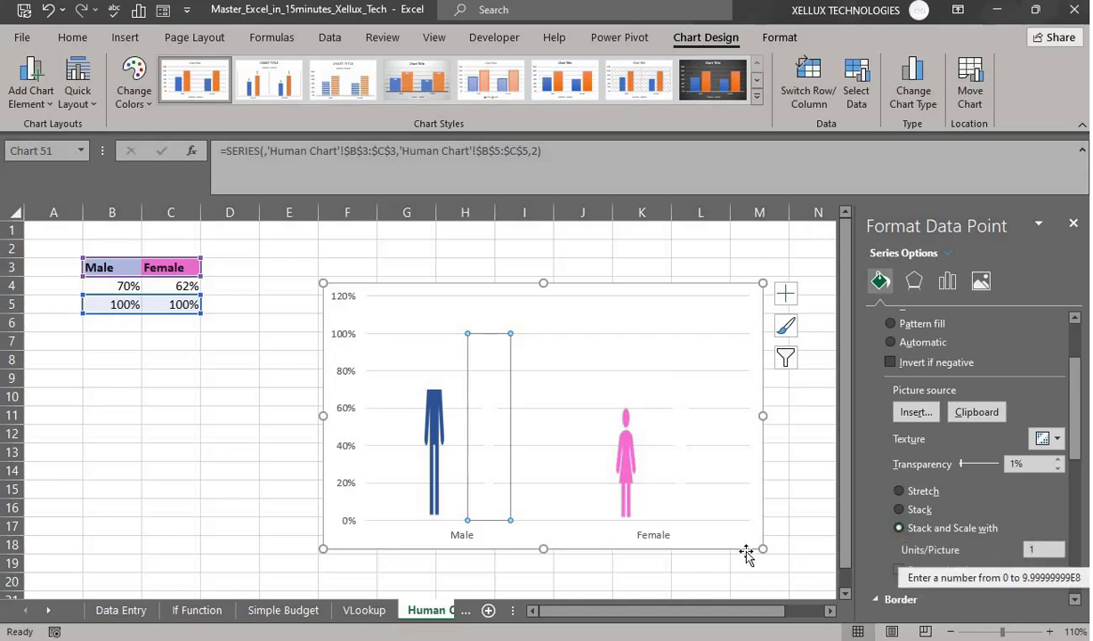
- Set the Female figure and Female 100% data points to Stack and Scale fill, cropping at 62%
left_click(626, 469)
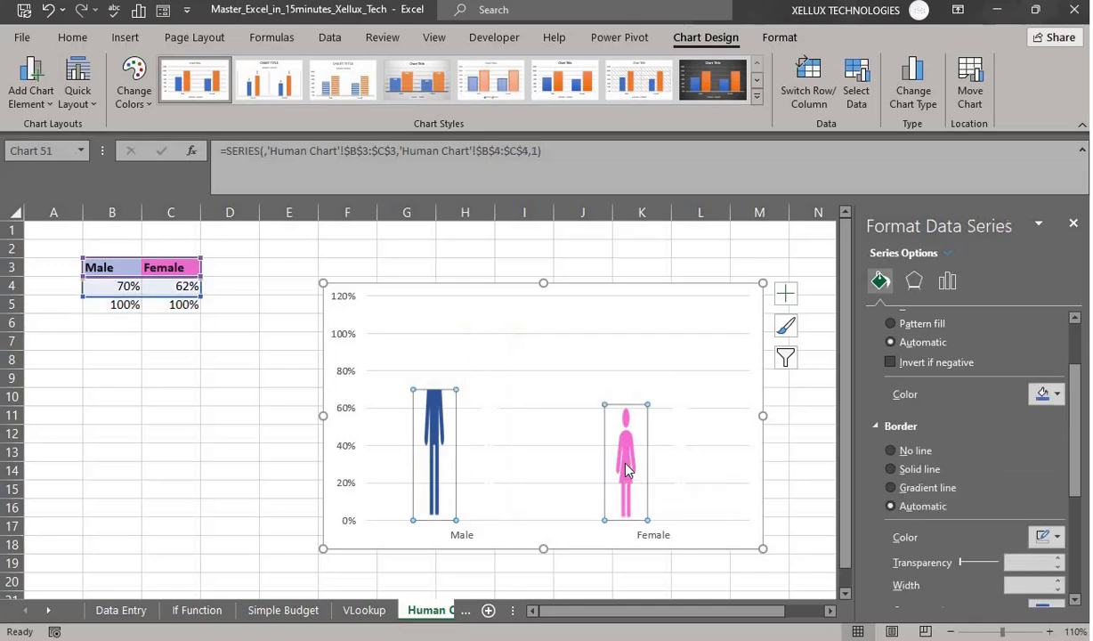
left_click(626, 469)
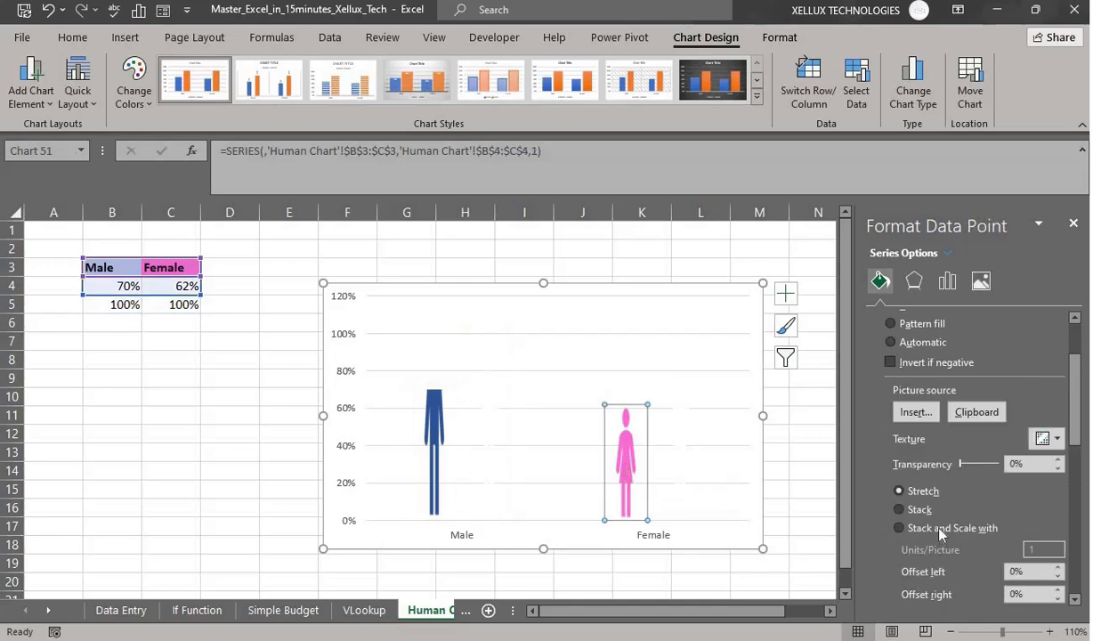
scroll(899, 512, "up", 2)
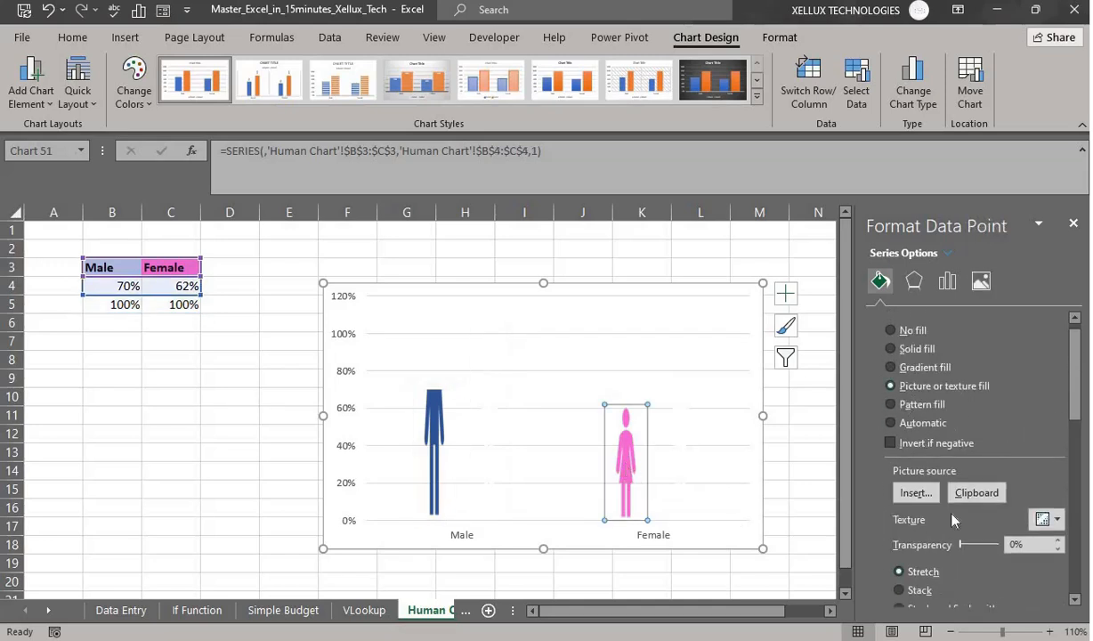
scroll(952, 519, "down", 2)
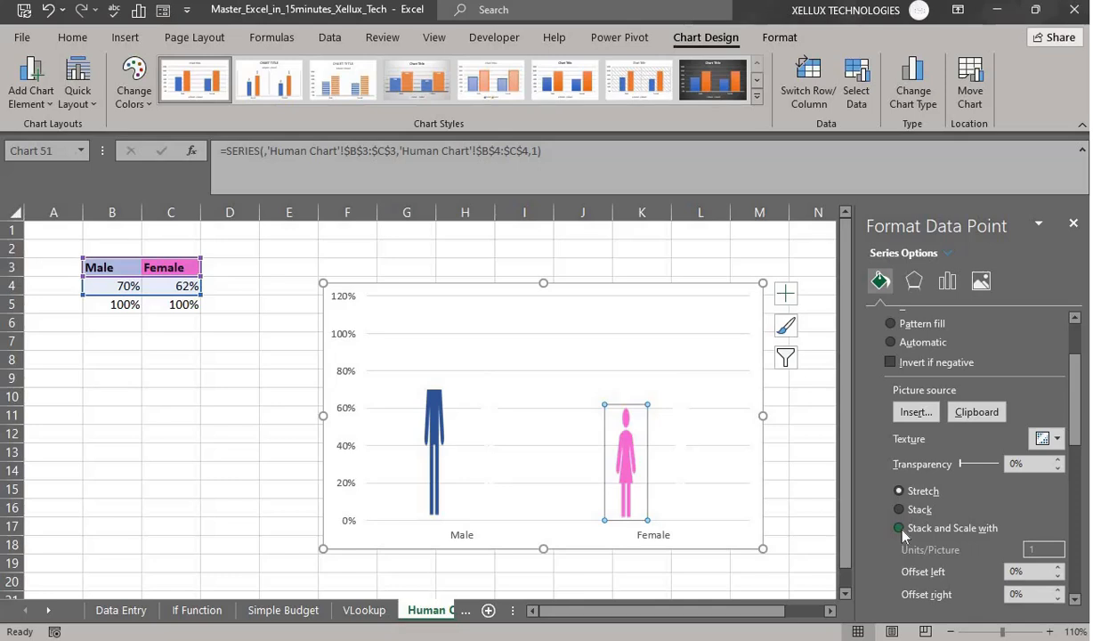
left_click(899, 529)
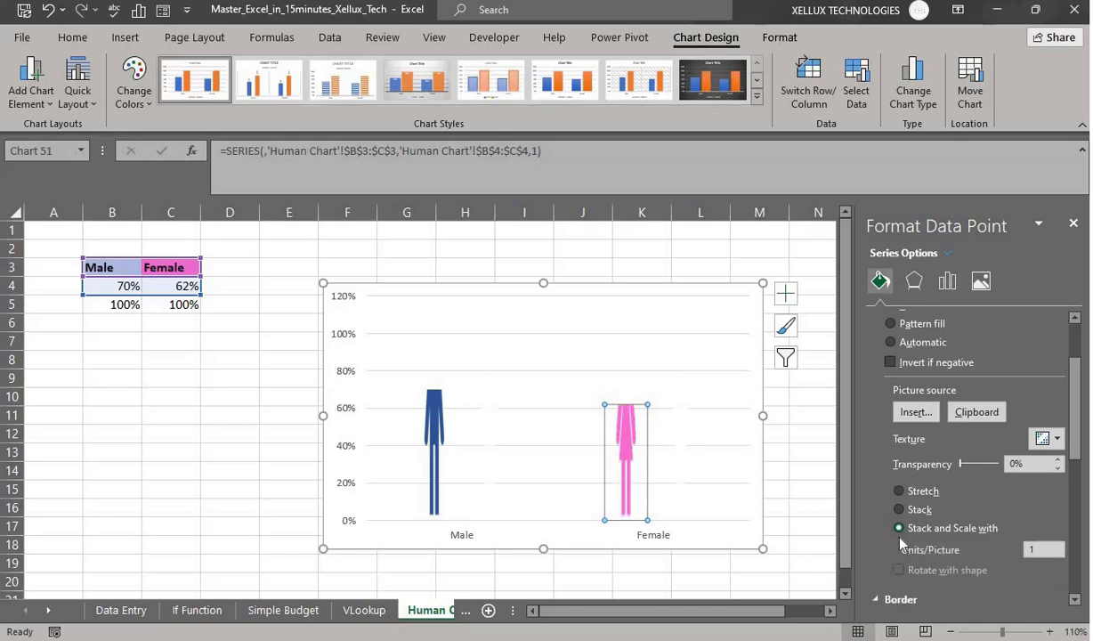
left_click(705, 455)
left_click(695, 456)
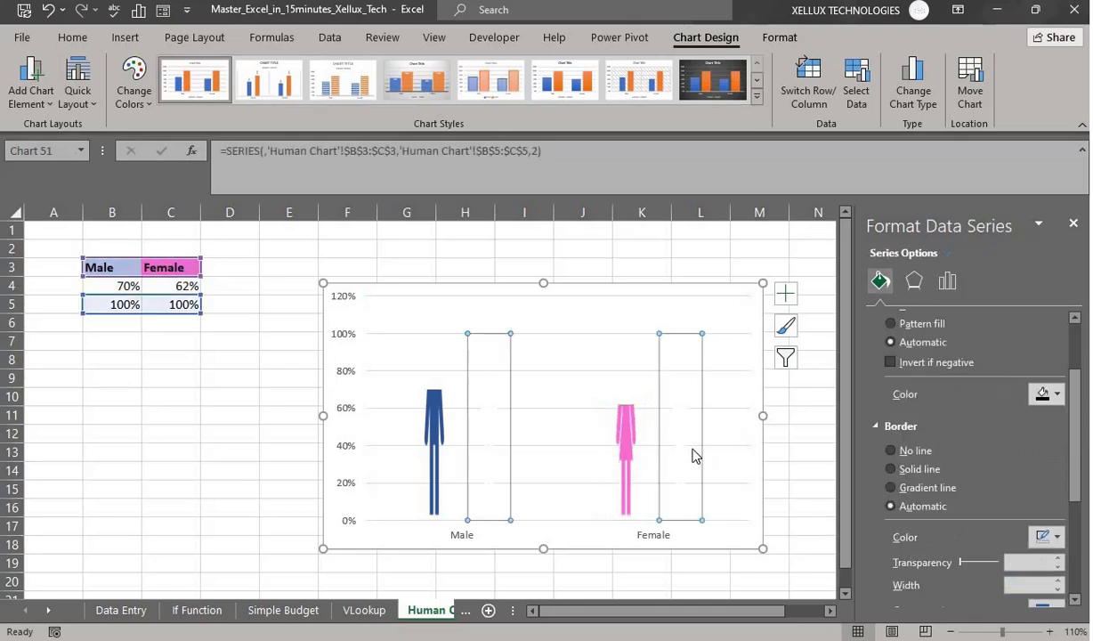
left_click(690, 456)
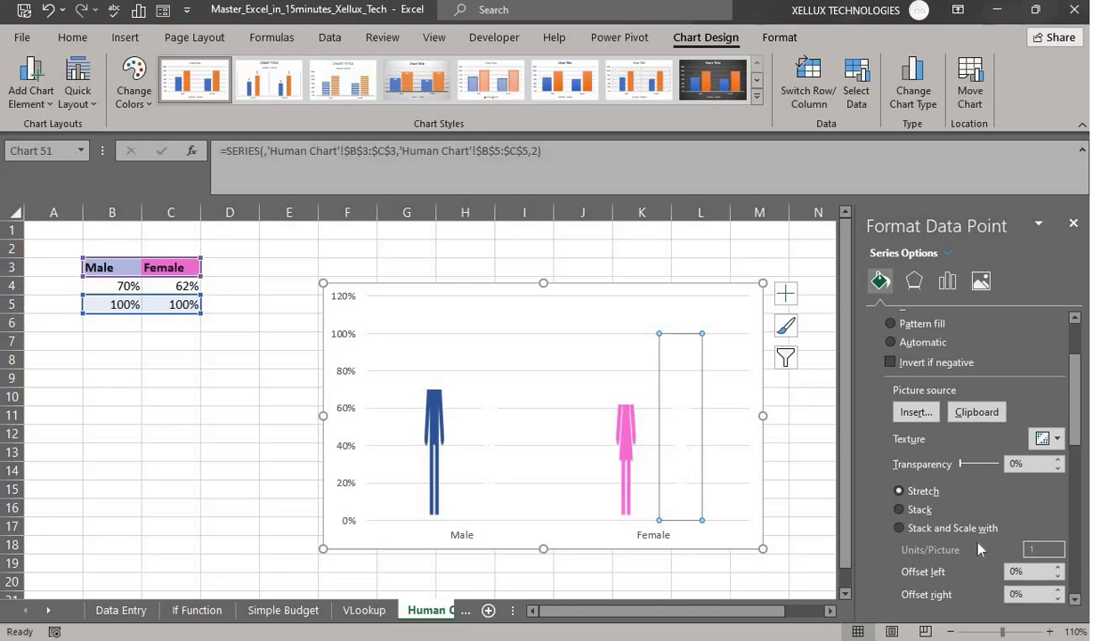
left_click(899, 529)
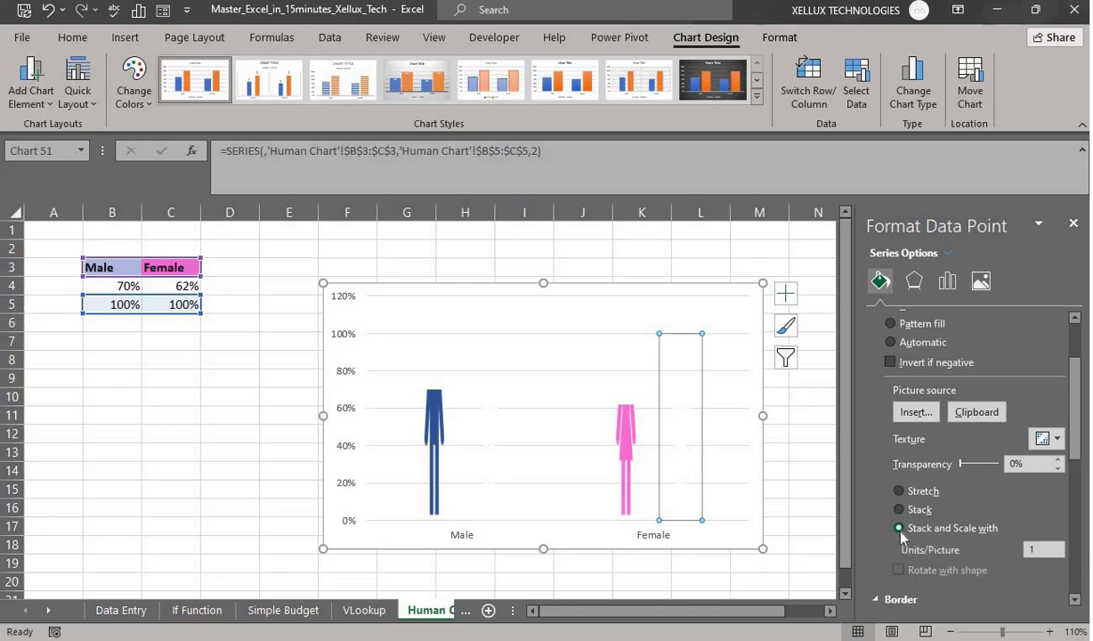
- Drag the series gap width to 0% to widen both figures, then close the Format Data Point pane
left_click(945, 285)
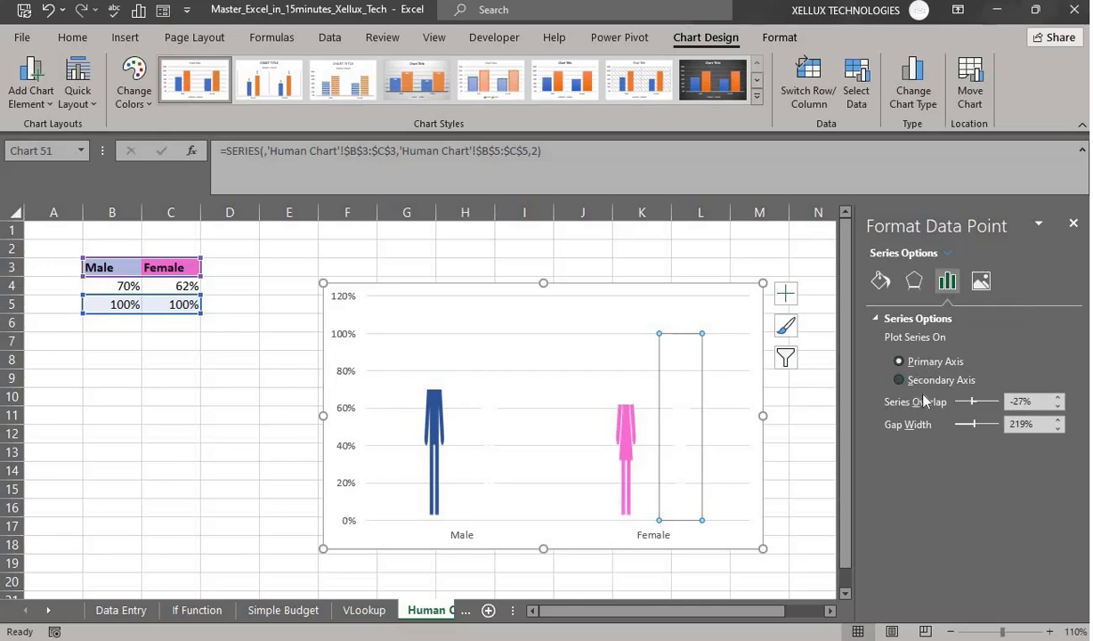
left_click(1024, 402)
key("BackSpace")
key("BackSpace")
left_click_drag(966, 425, 952, 428)
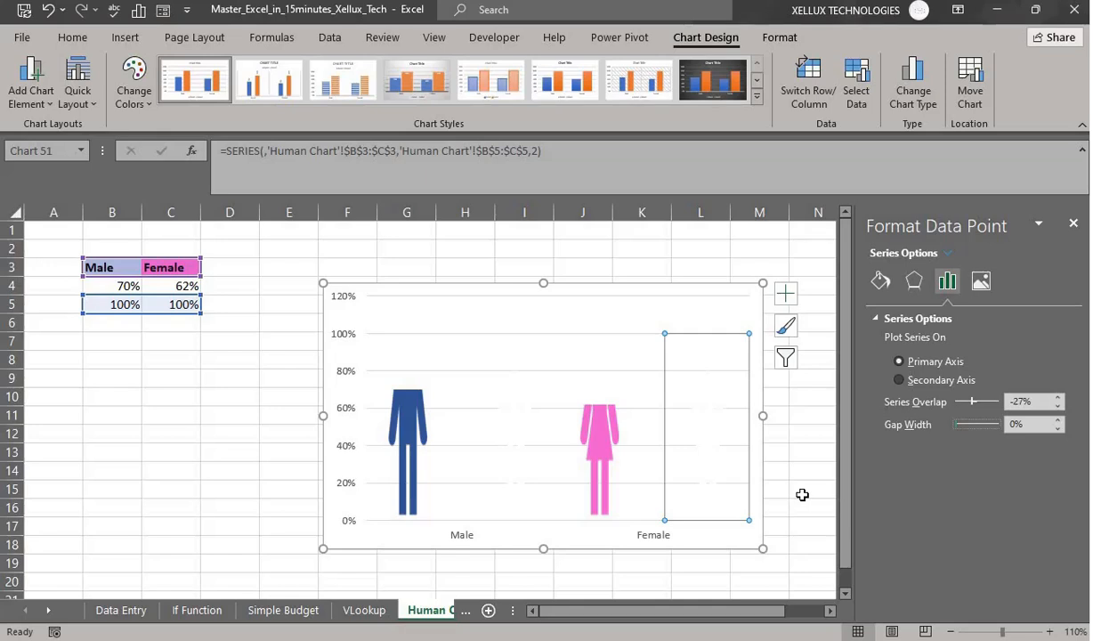
left_click(1073, 225)
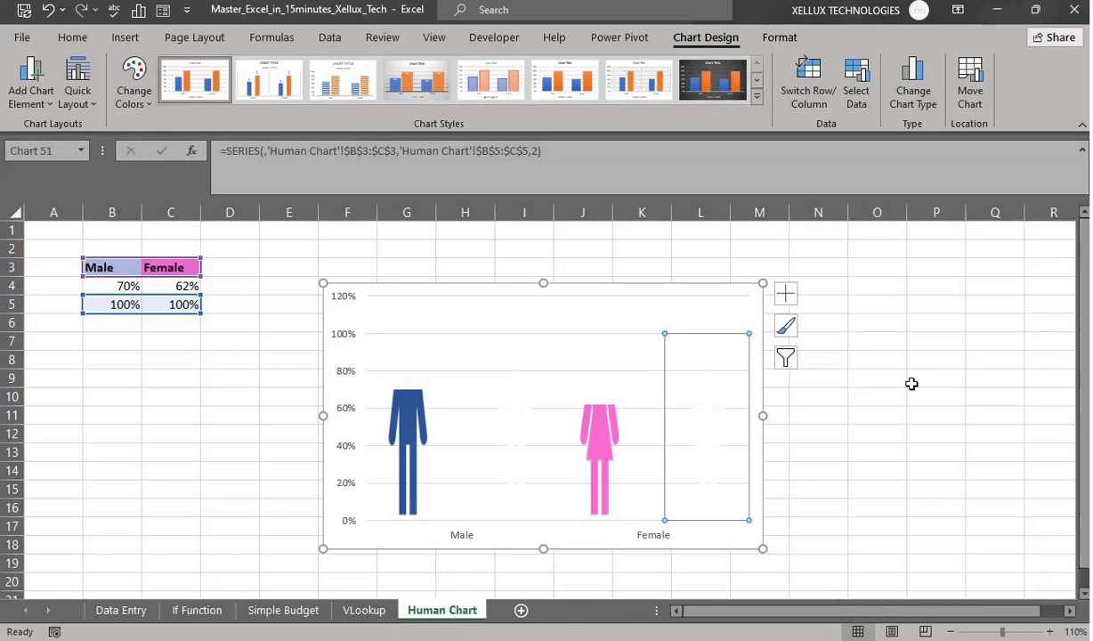
- Change the Male value in B4 from 70% to 98%
left_click(912, 383)
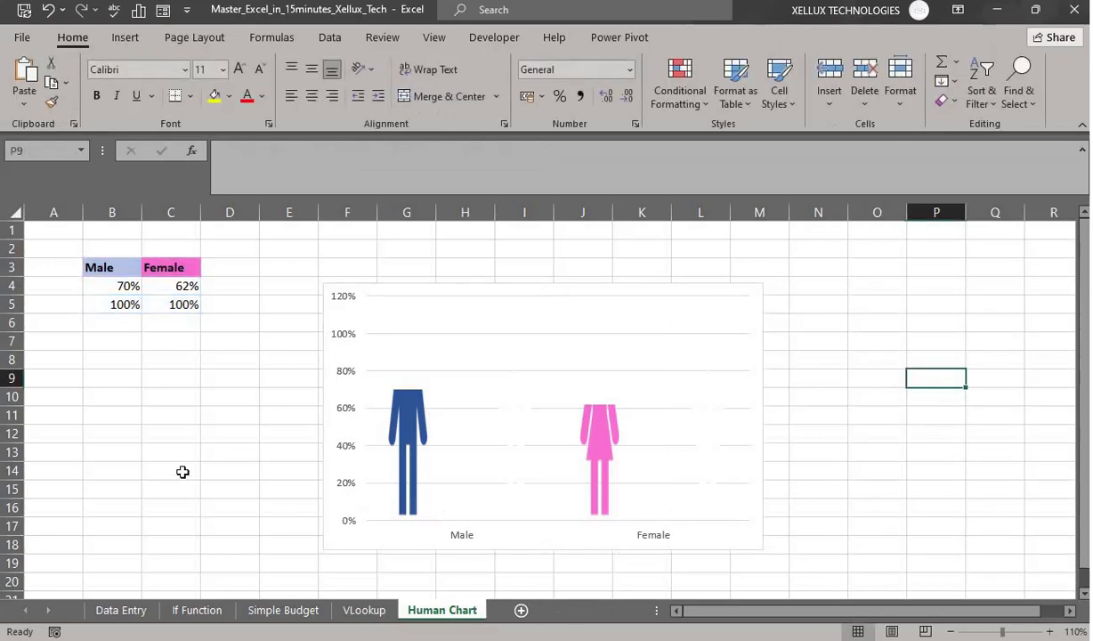
left_click(122, 283)
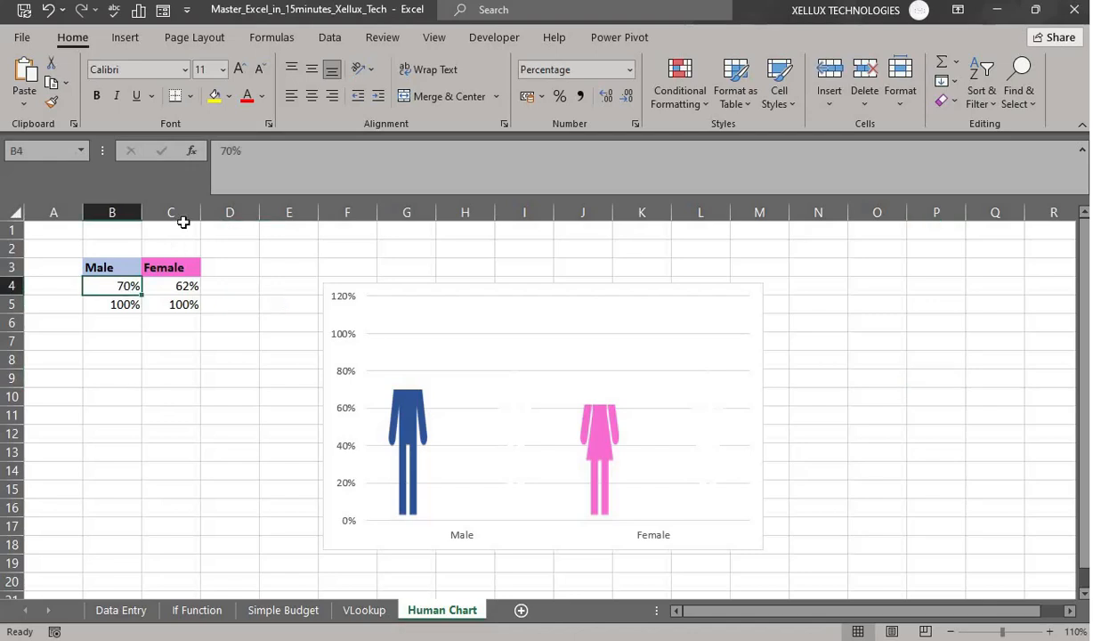
left_click(229, 152)
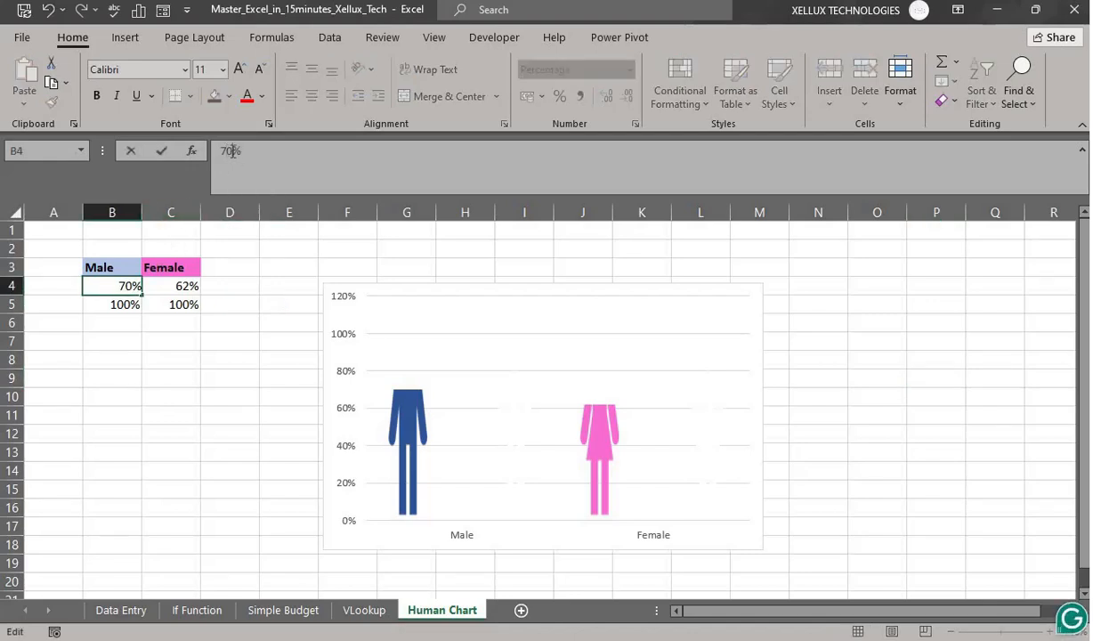
key("BackSpace")
key("BackSpace")
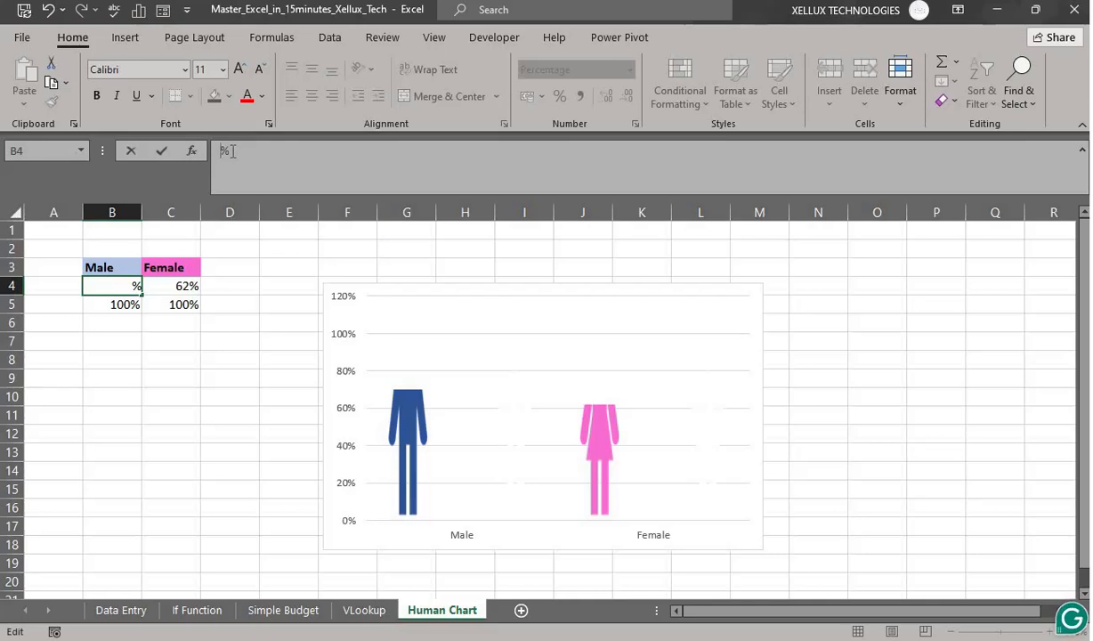
type("98")
key("Return")
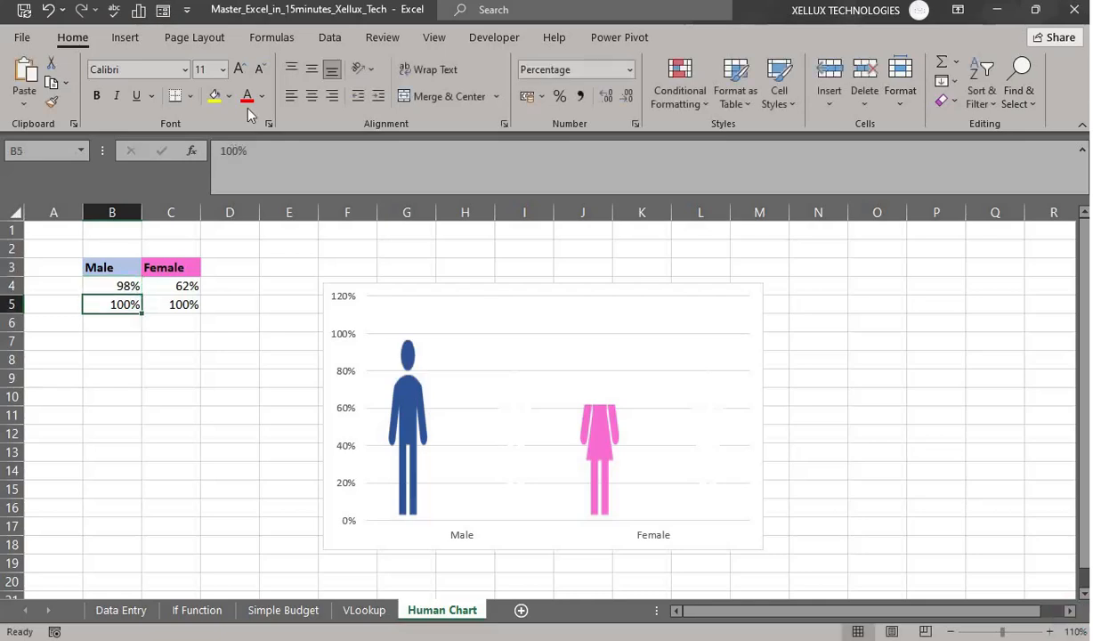
- Change the Female value in C4 from 62% to 89% and confirm the entry
mouse_move(405, 436)
left_click(166, 286)
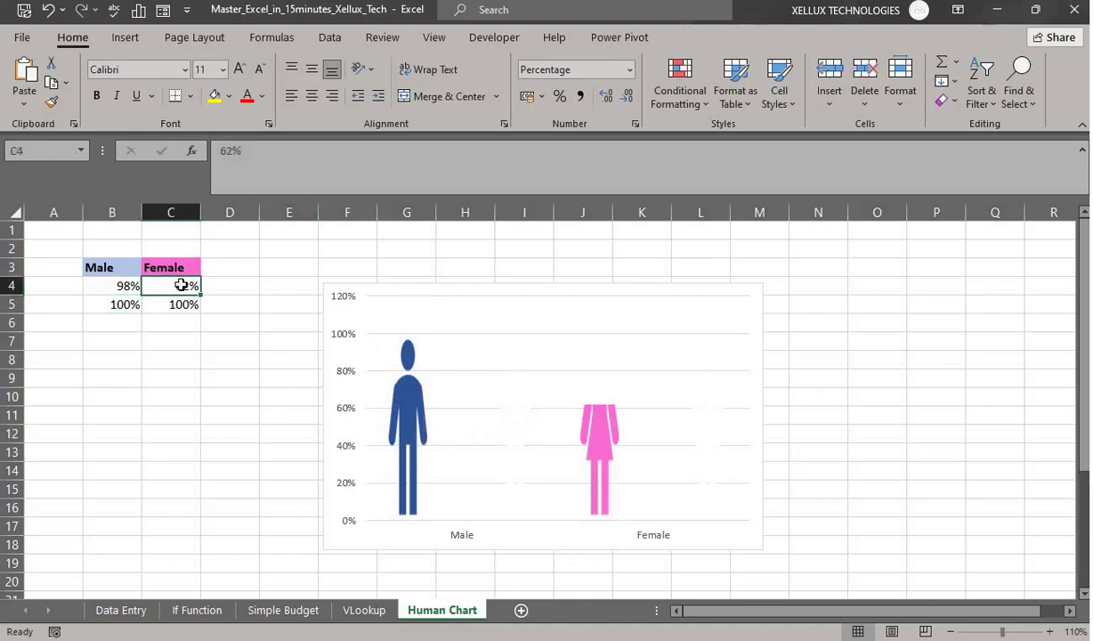
left_click(233, 151)
key("BackSpace")
key("BackSpace")
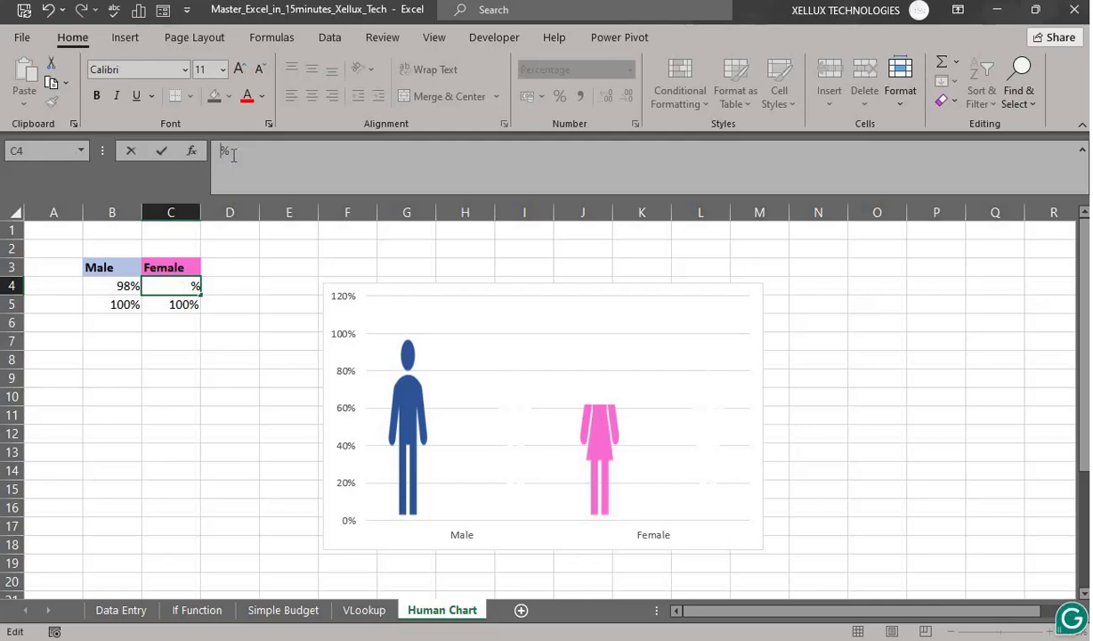
type("89")
key("Return")
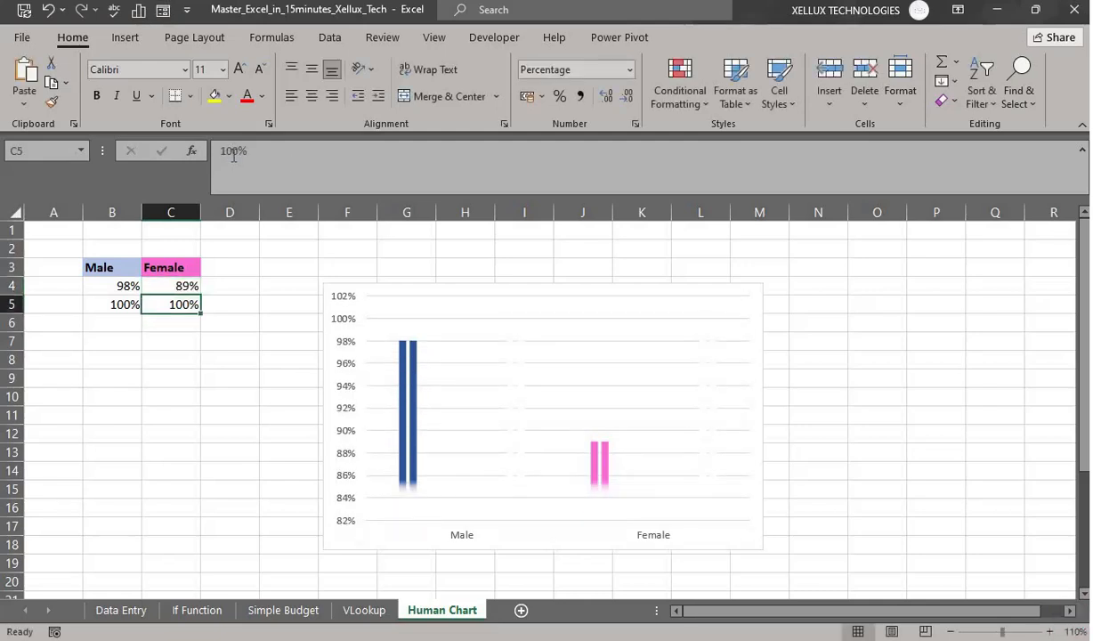
left_click(178, 285)
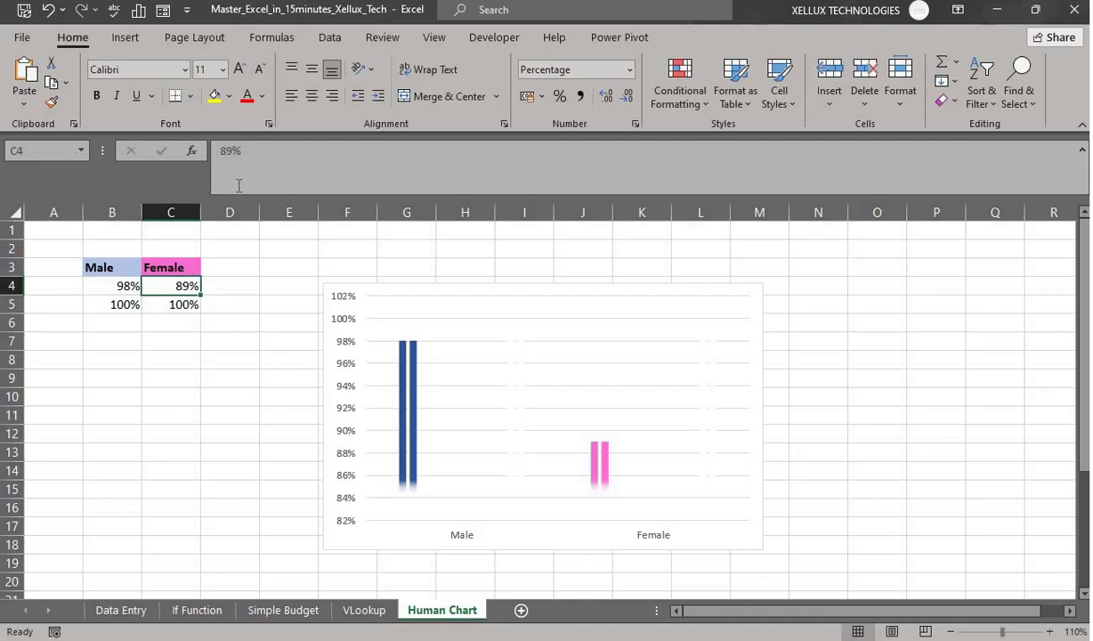
left_click(281, 147)
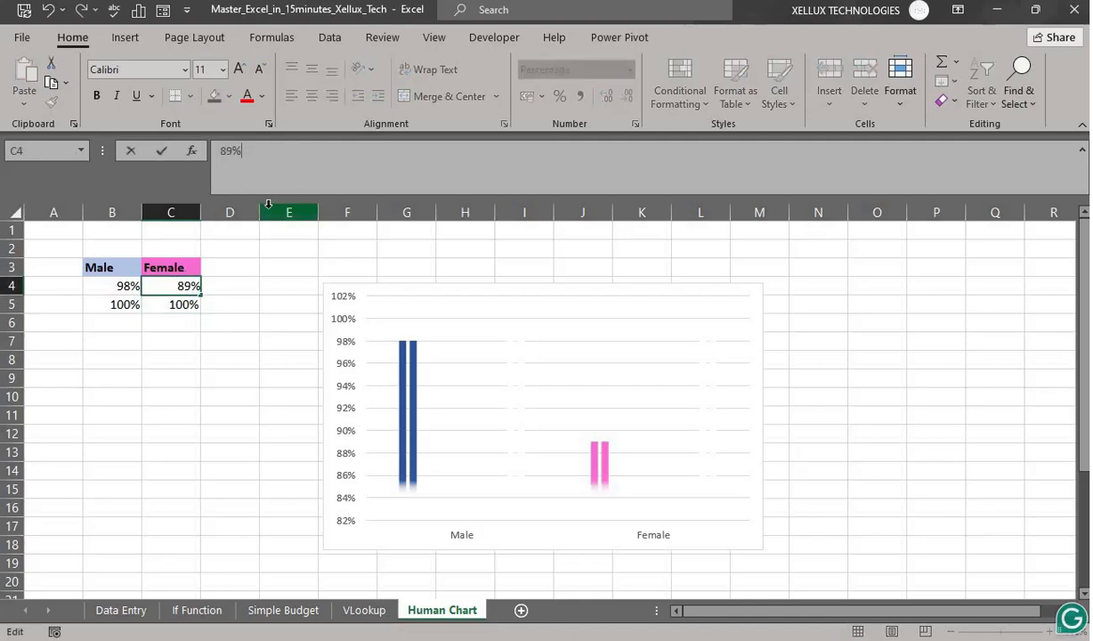
key("Return")
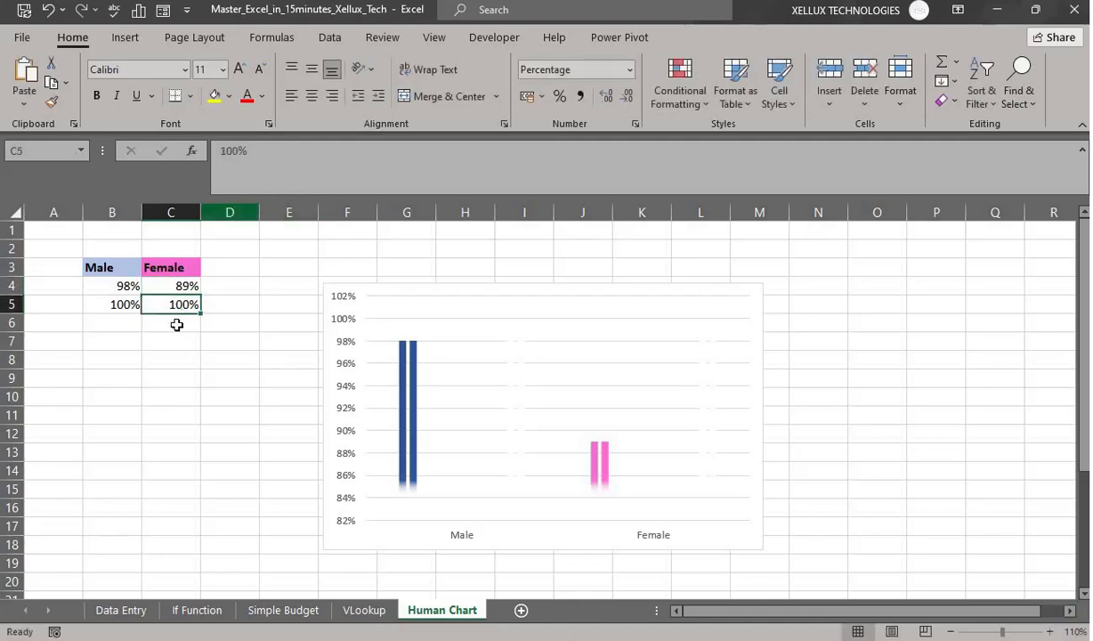
- Test the chart by changing the Female value in C4 to 30%
left_click(544, 290)
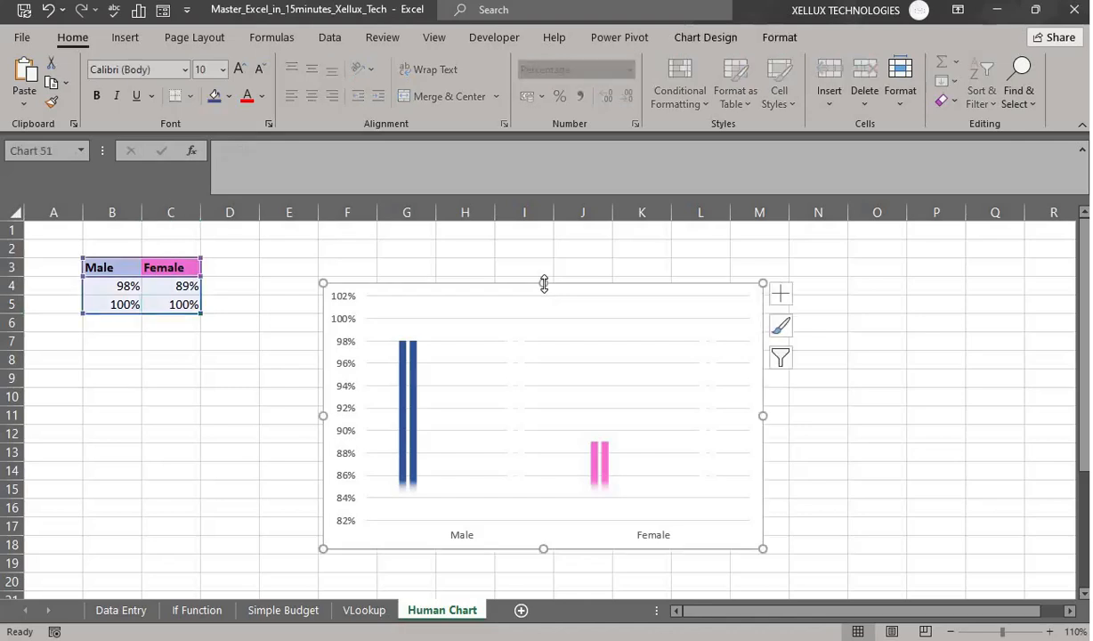
left_click(172, 291)
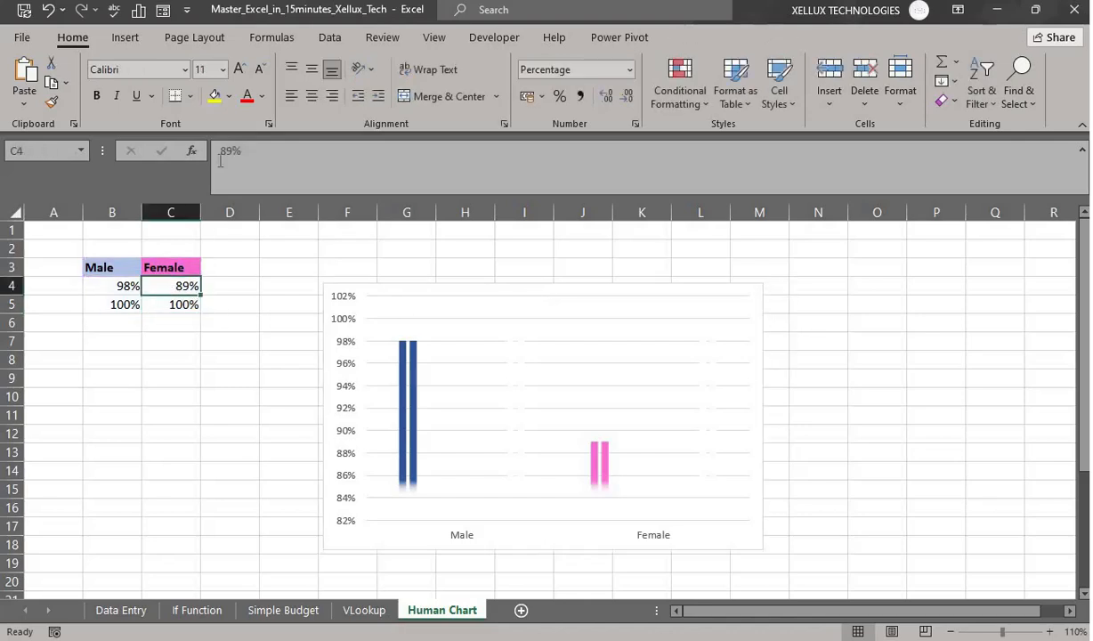
left_click(229, 151)
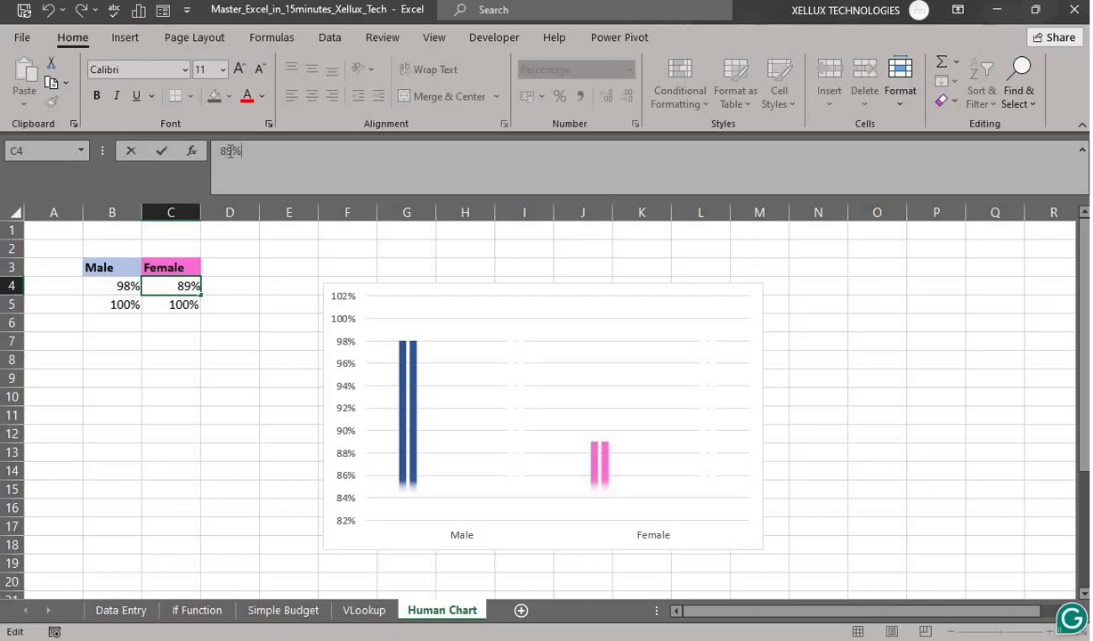
key("BackSpace")
key("BackSpace")
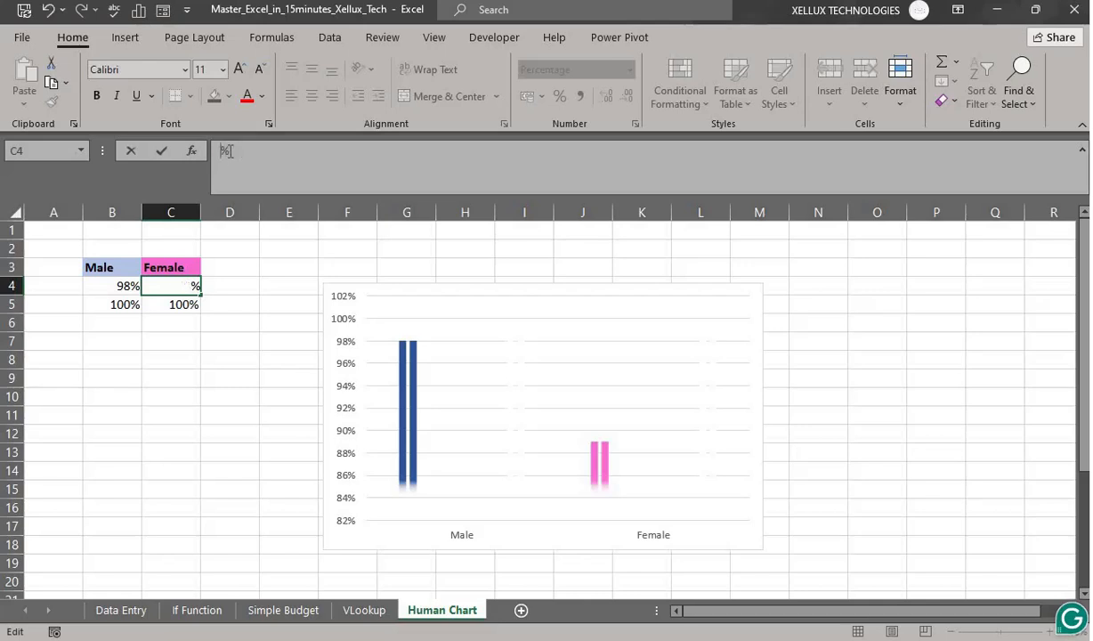
type("30")
key("Return")
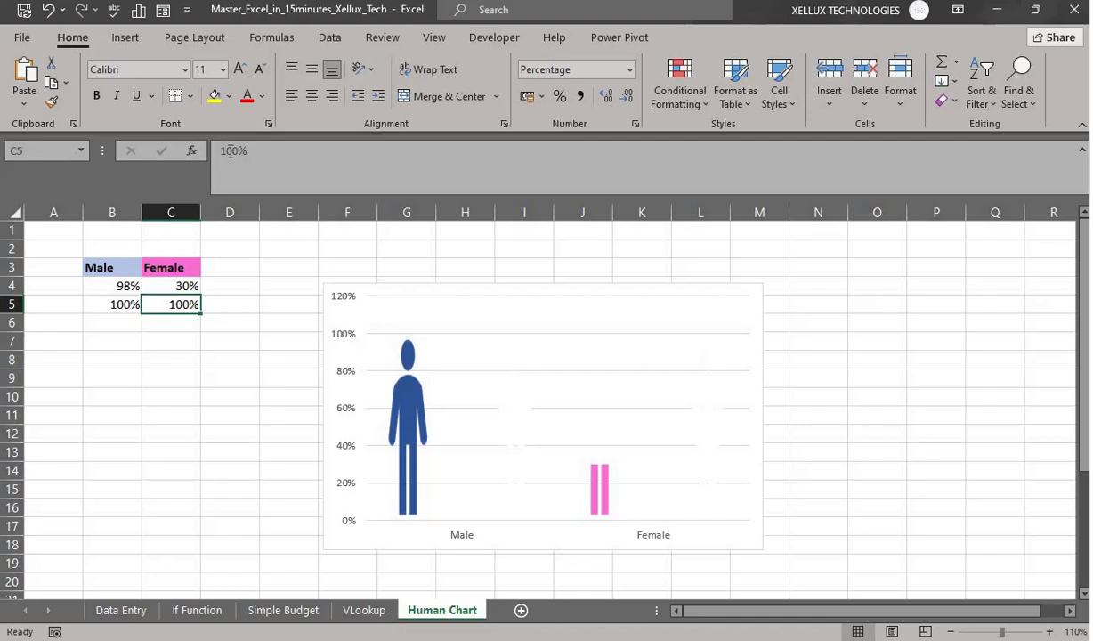
- Change the Female value in C4 to 60%
left_click(182, 286)
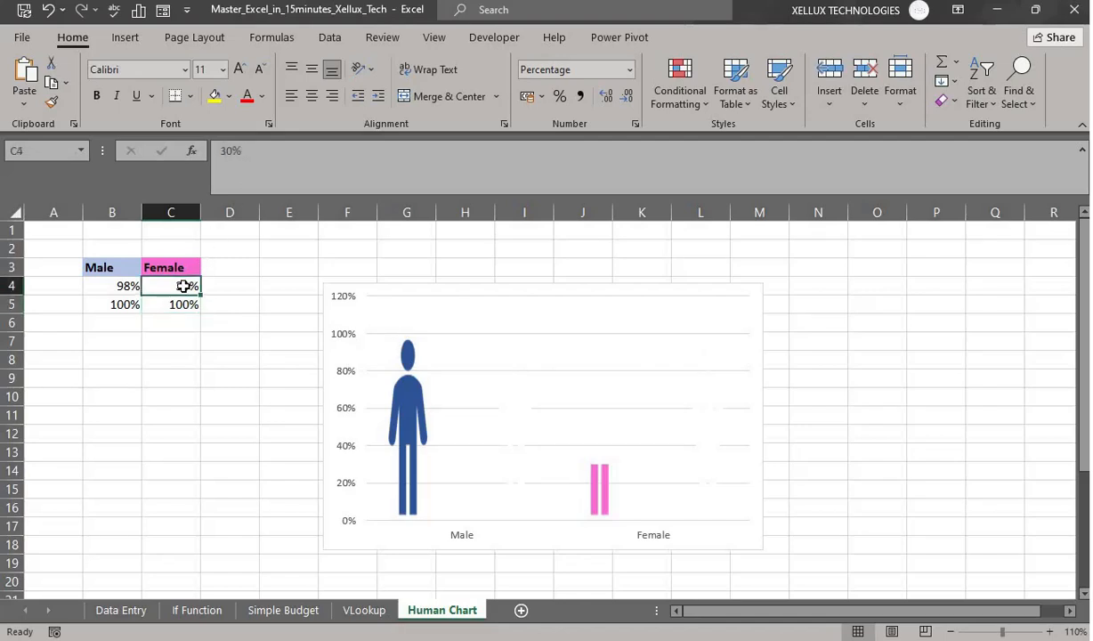
left_click(232, 170)
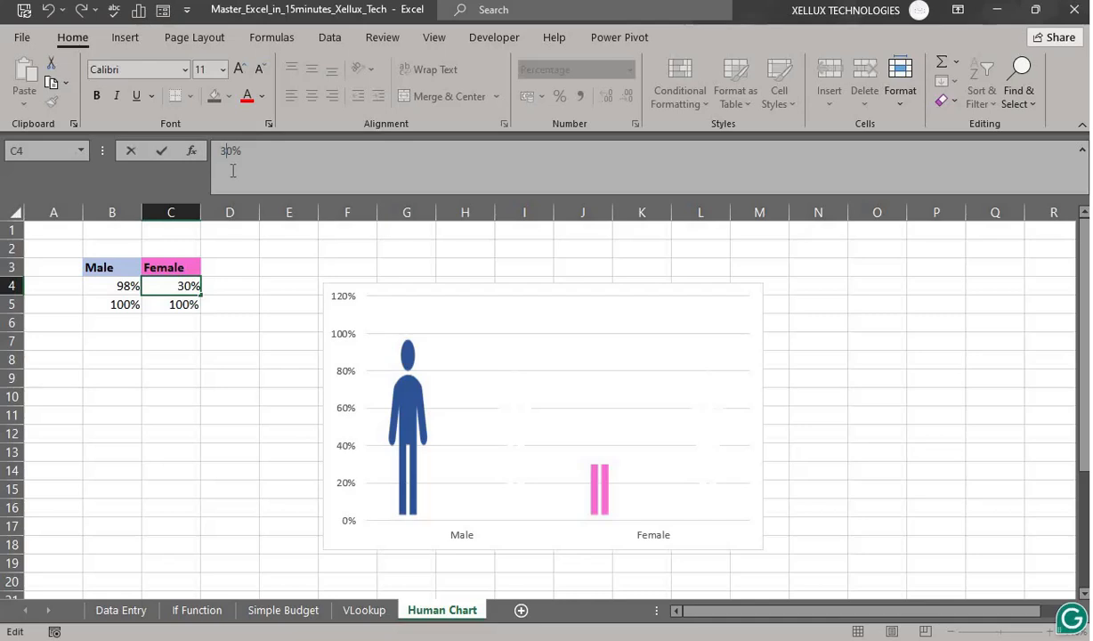
key("BackSpace")
type("6")
key("Return")
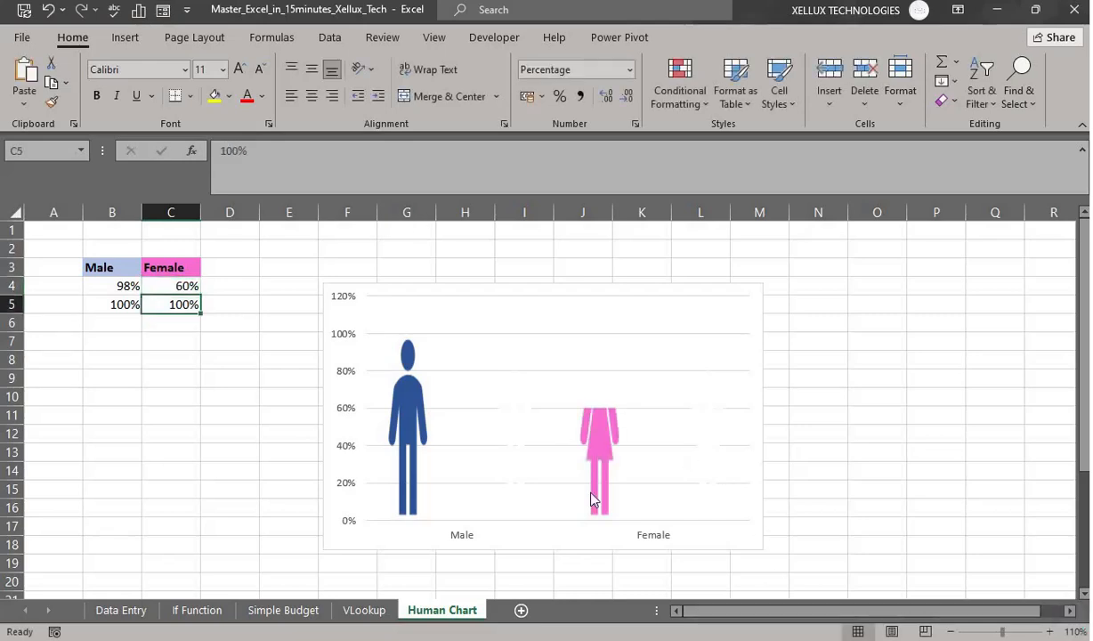
- Set C4 to 78% and select the chart to see the pink figure filled to 78%
left_click(172, 284)
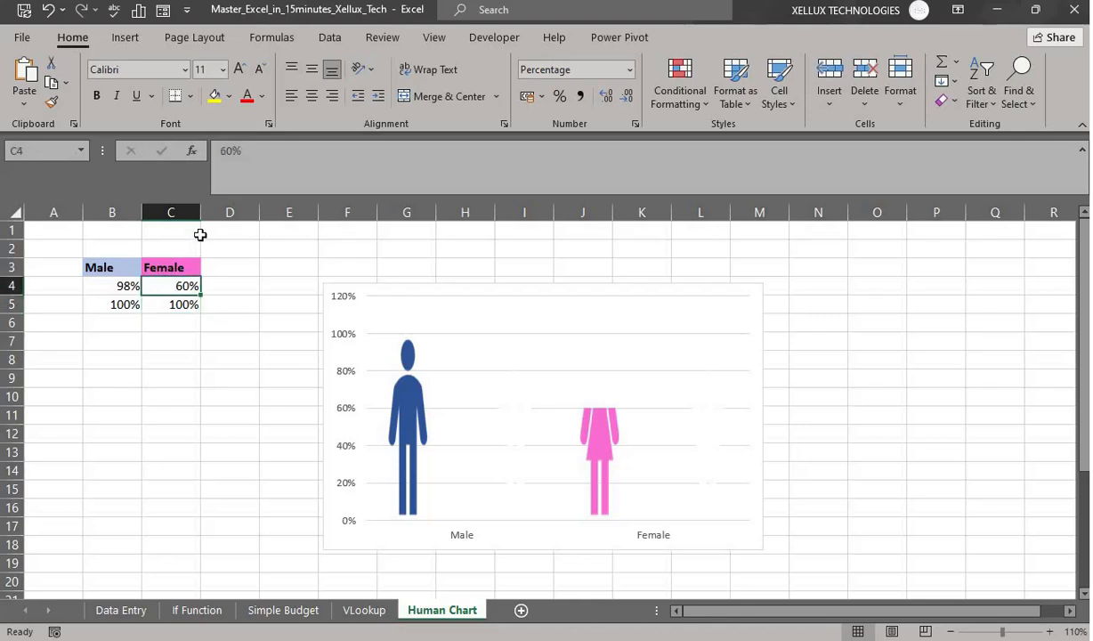
left_click(229, 152)
key("Delete")
key("BackSpace")
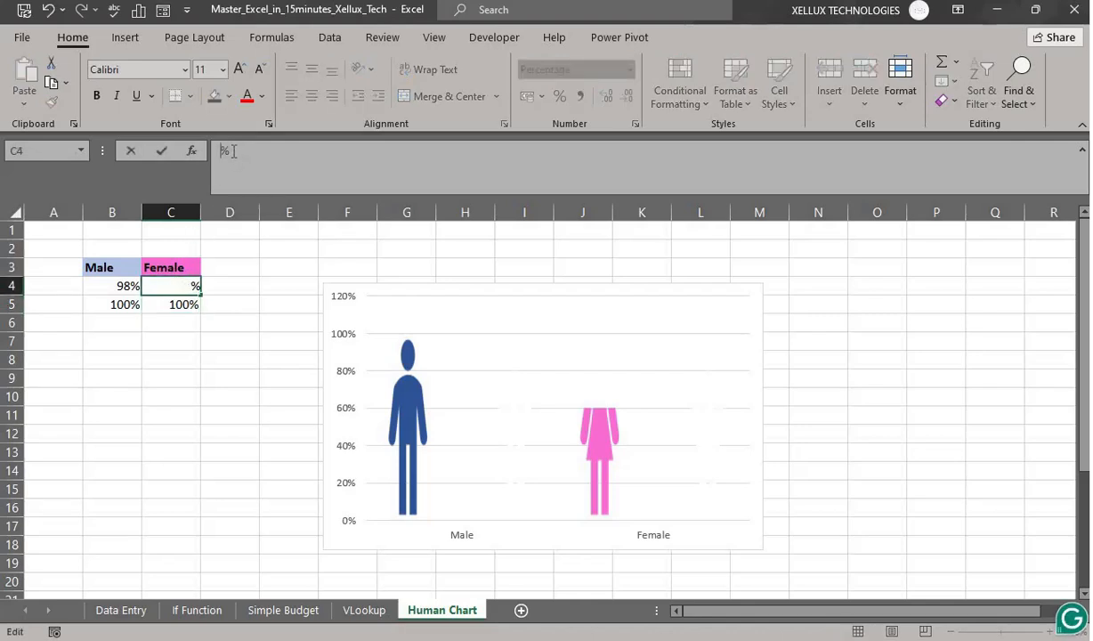
type("78")
key("Return")
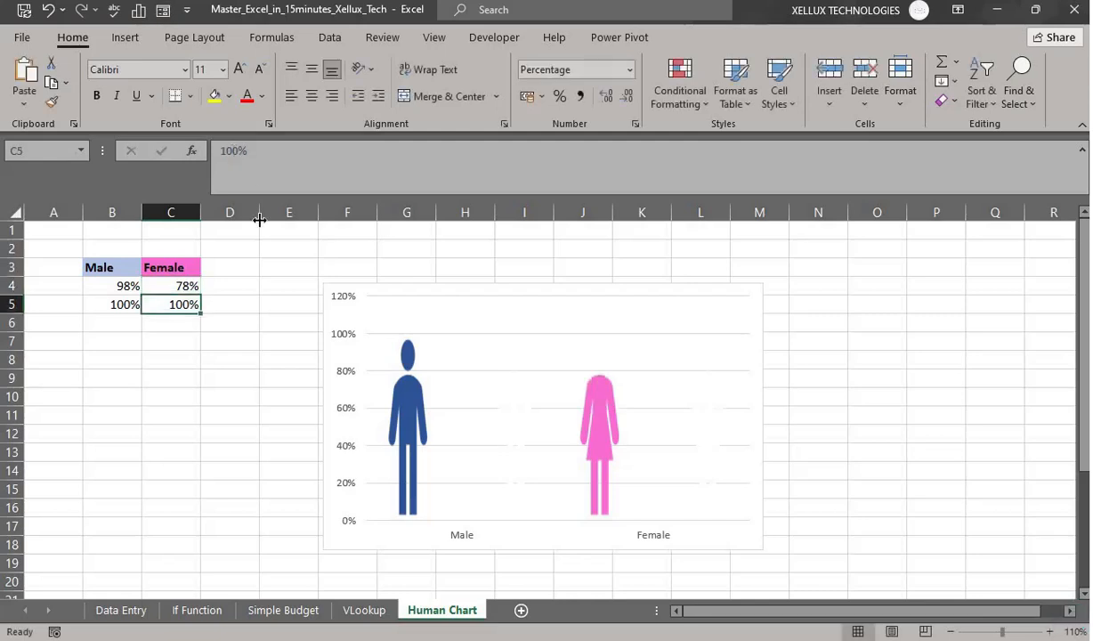
left_click(117, 285)
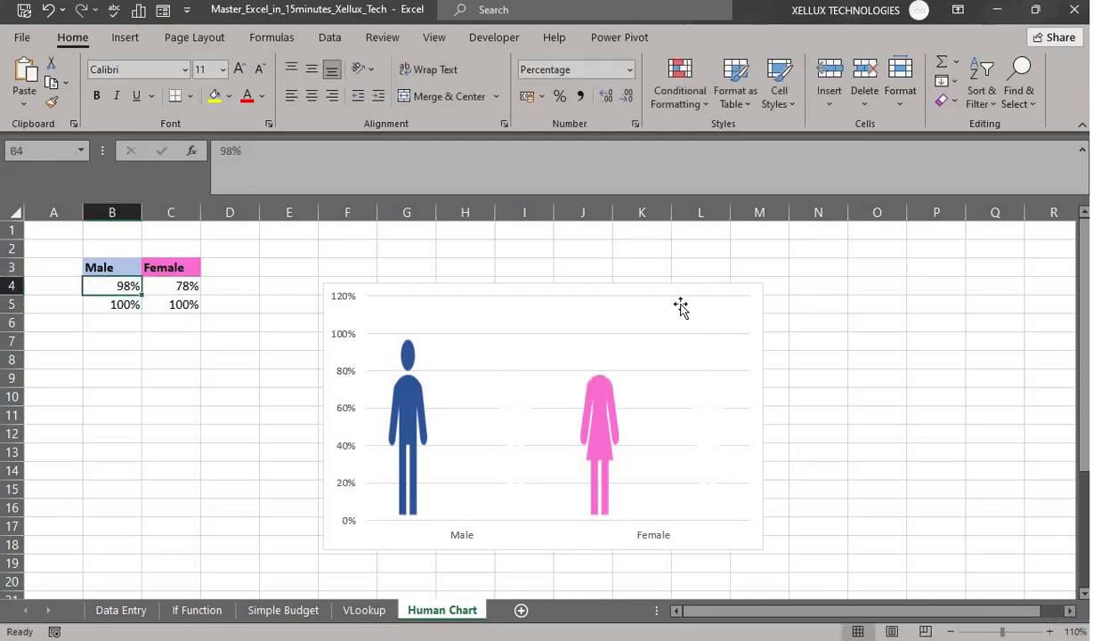
left_click(629, 291)
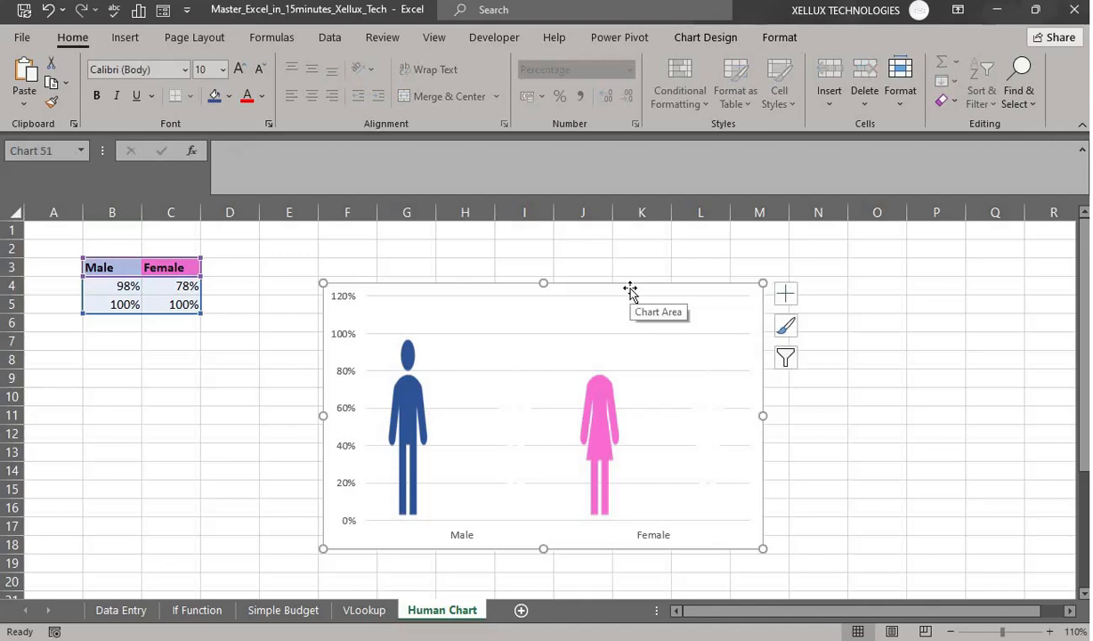